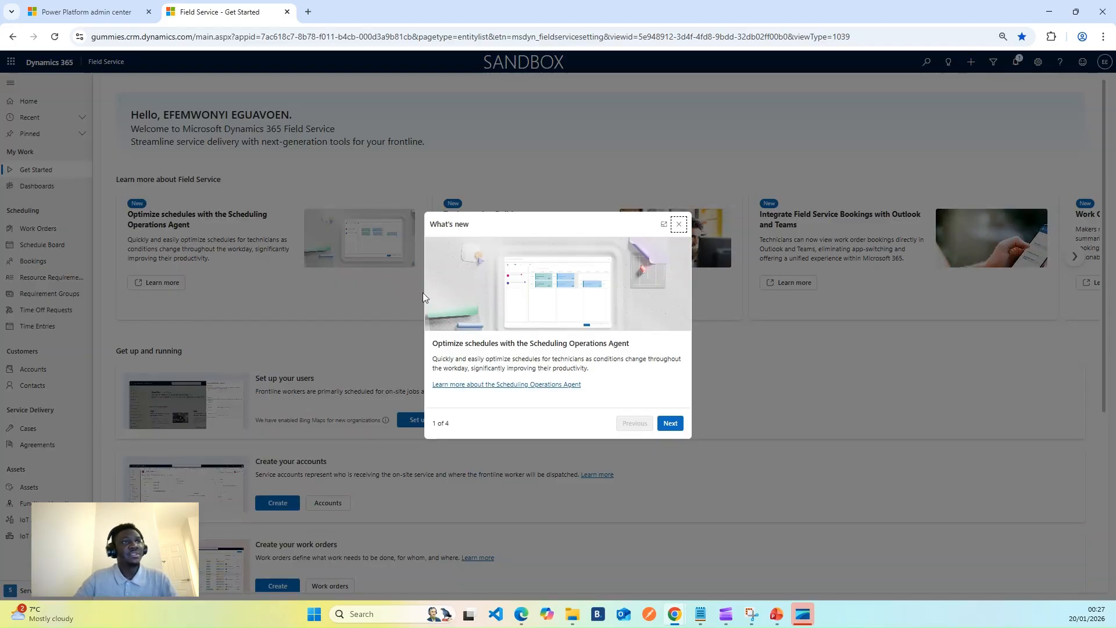
Dismiss the What's new pop-up and start a new work order from the Work Orders list.
click(678, 225)
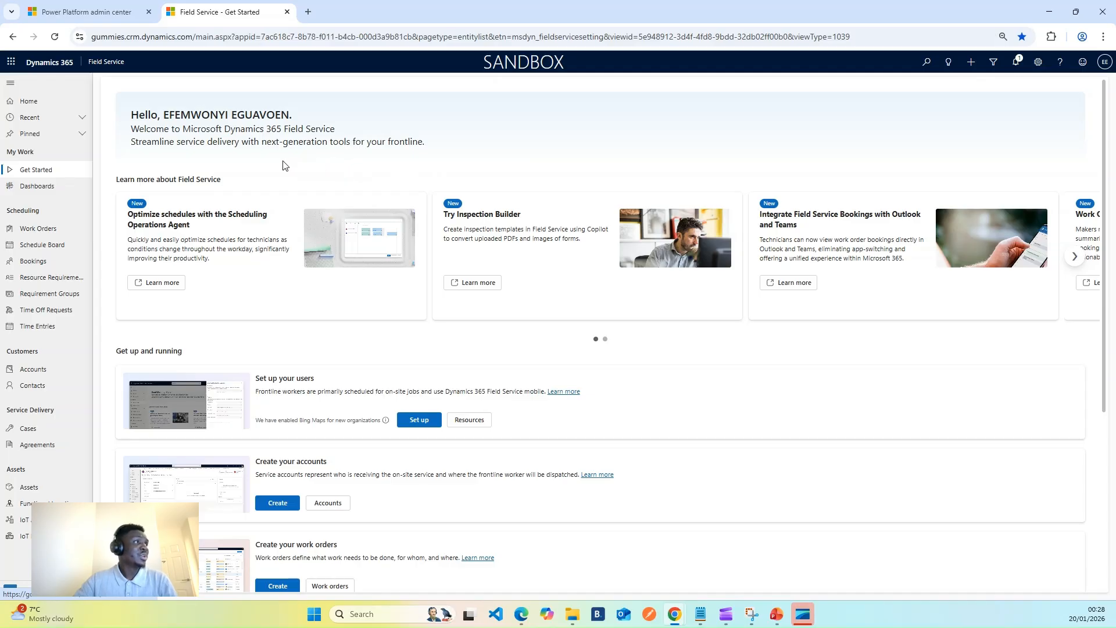
click(38, 229)
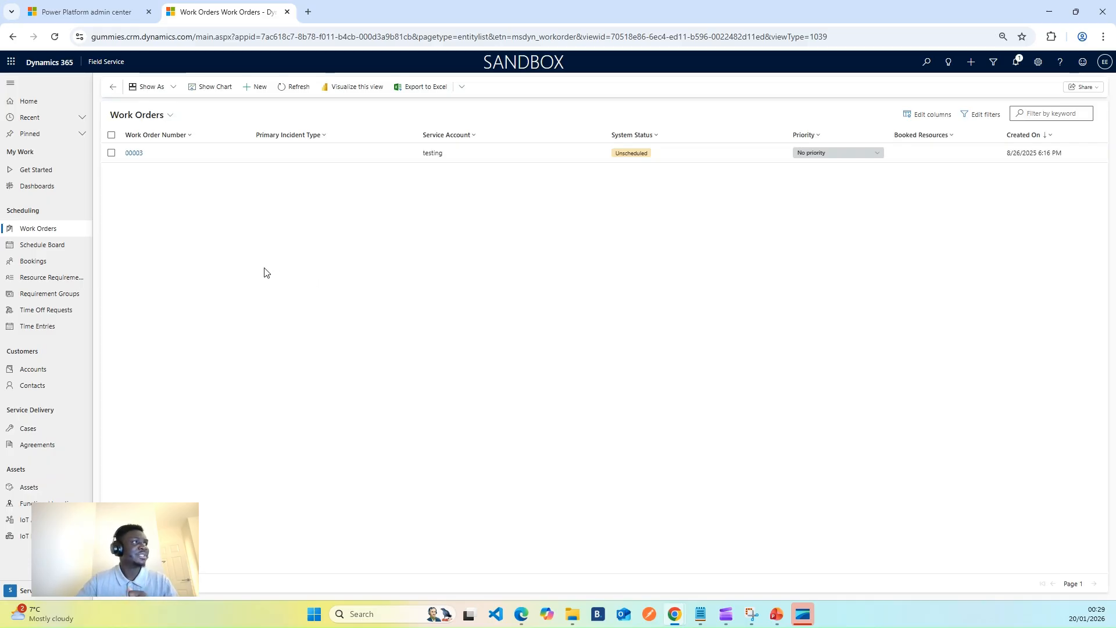
click(253, 88)
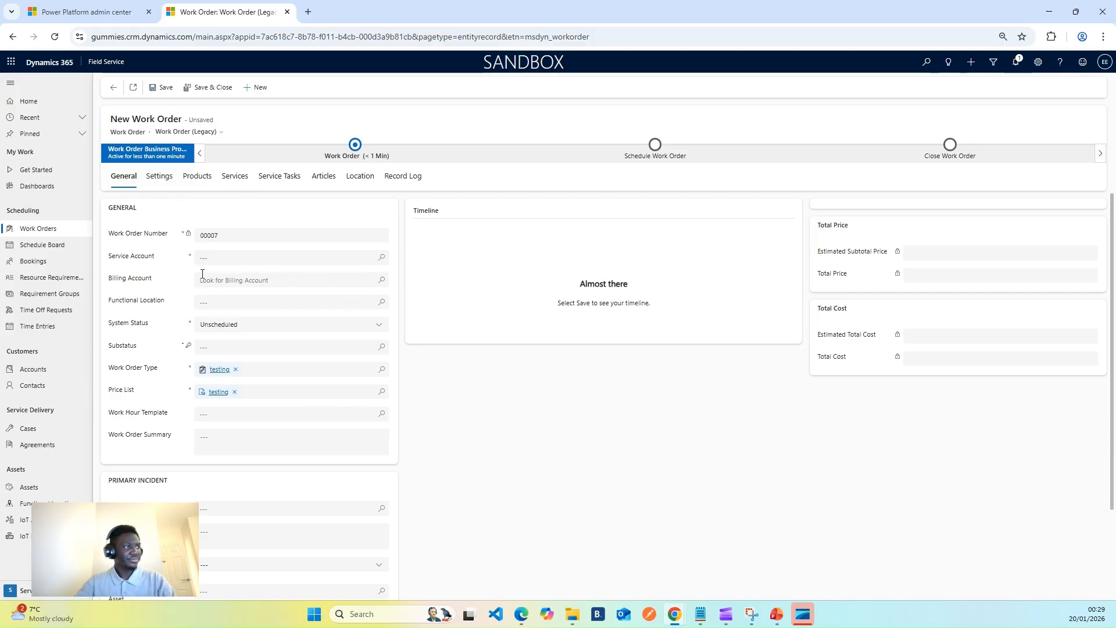
Start quick-creating a new account from the work order's Service Account lookup.
click(292, 256)
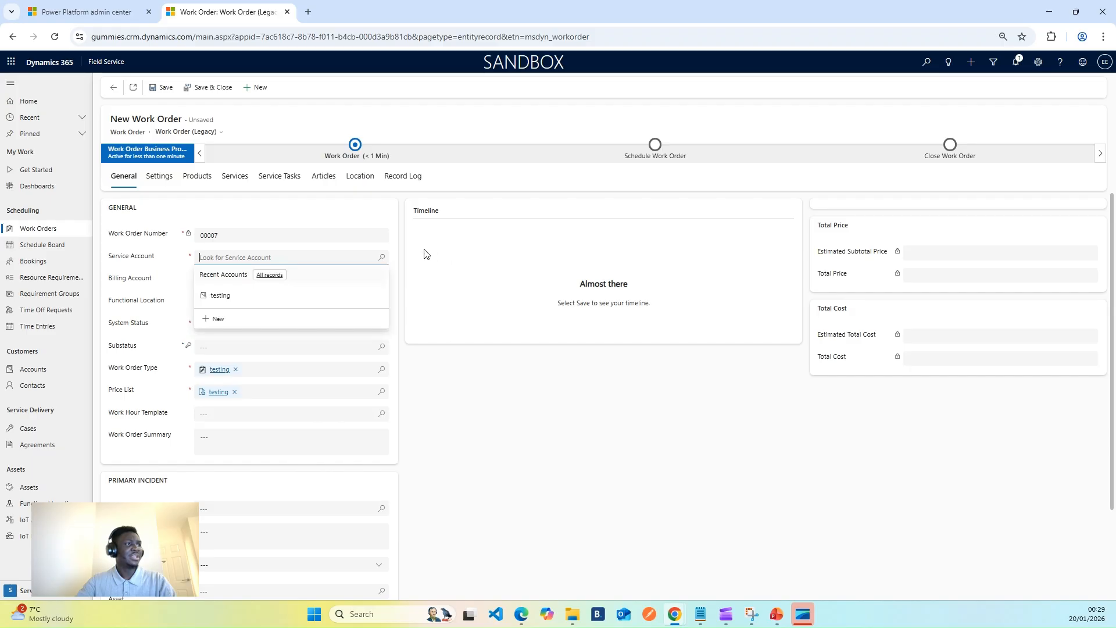
click(401, 252)
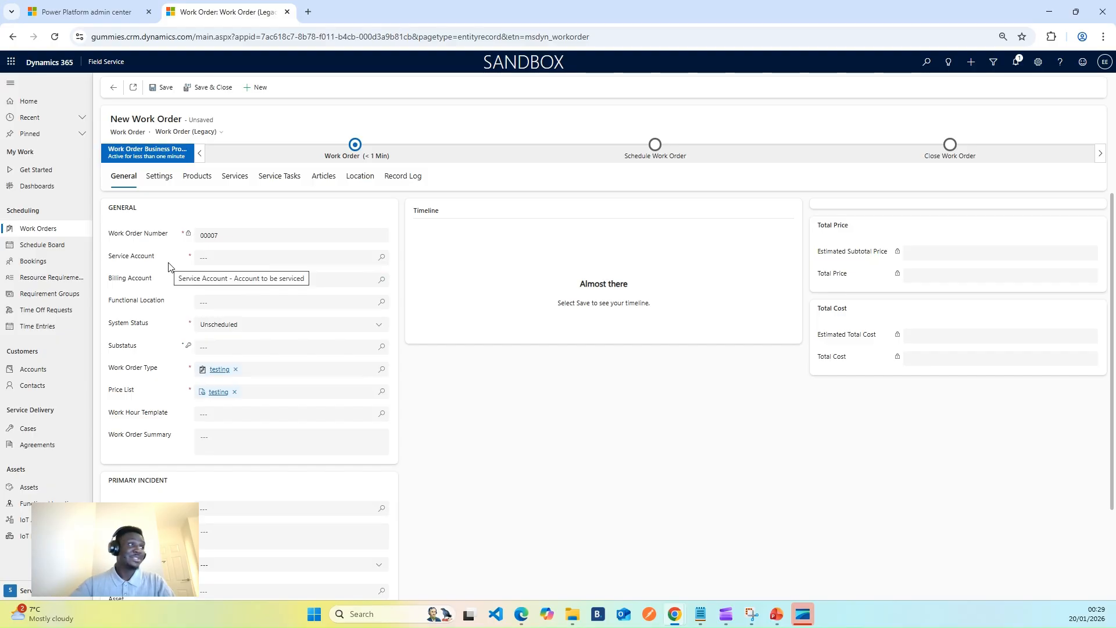
click(379, 258)
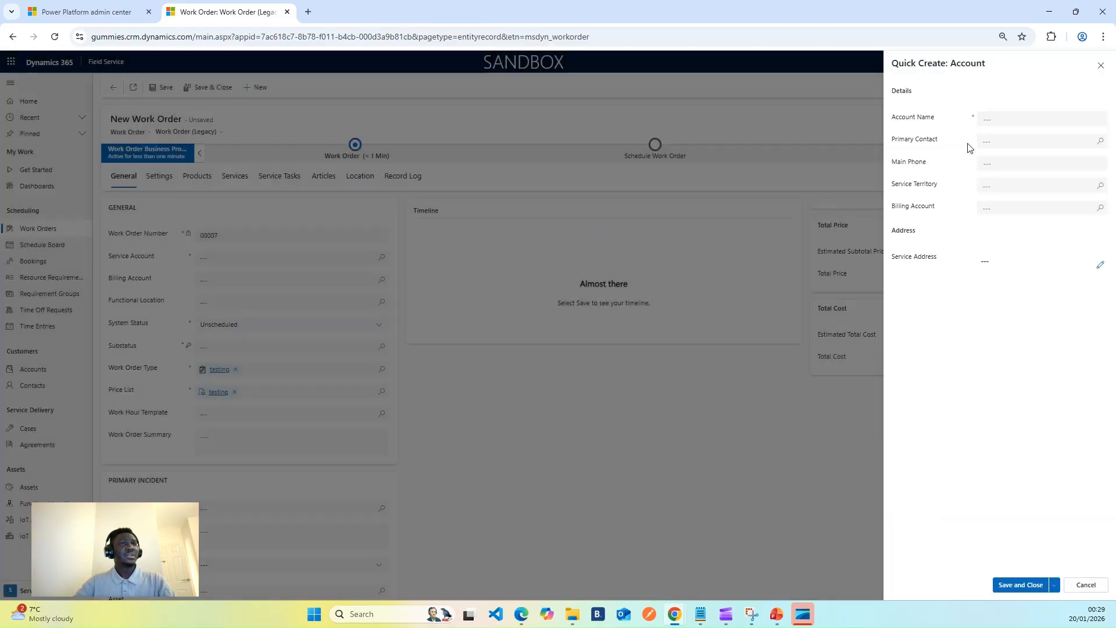
Enter a person's first name as the new account's Account Name.
click(1000, 118)
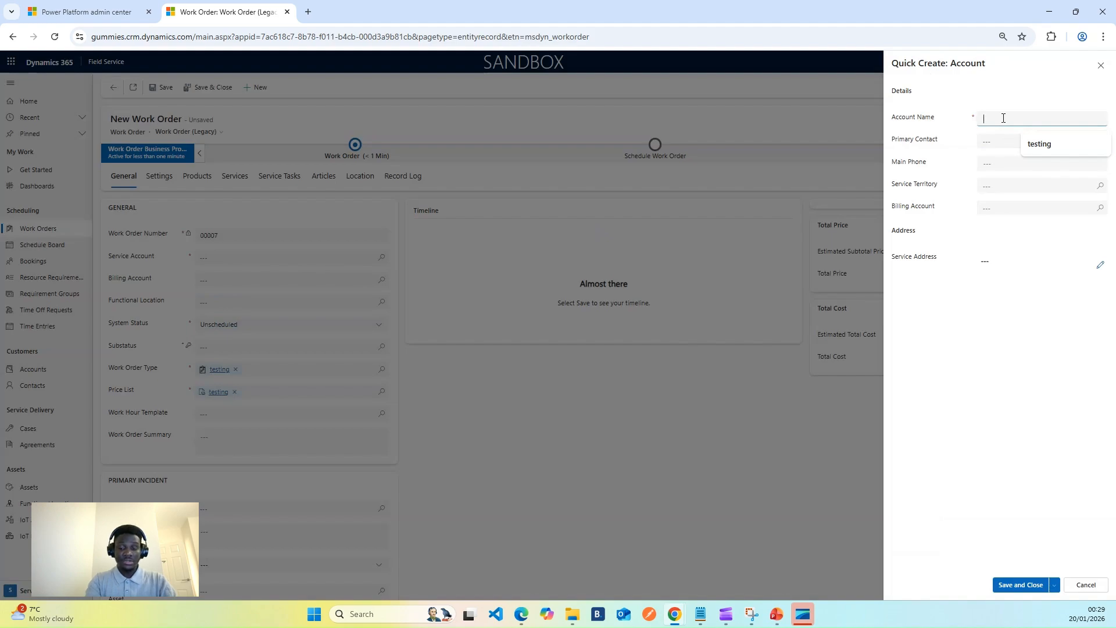
text(jER)
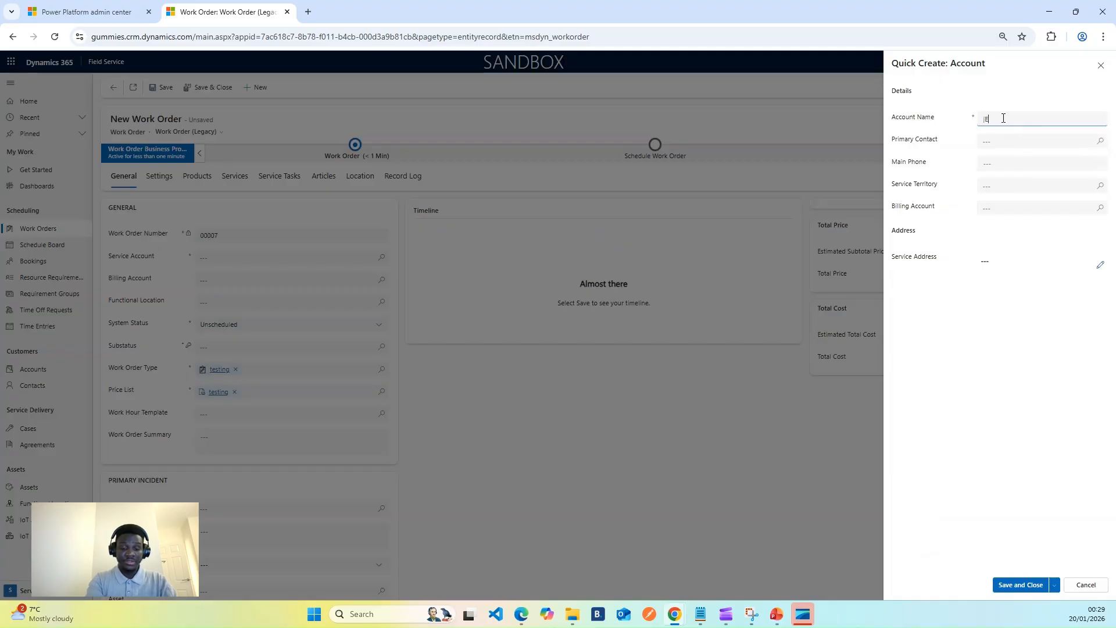
key(BackSpace)
key(BackSpace)
key(BackSpace)
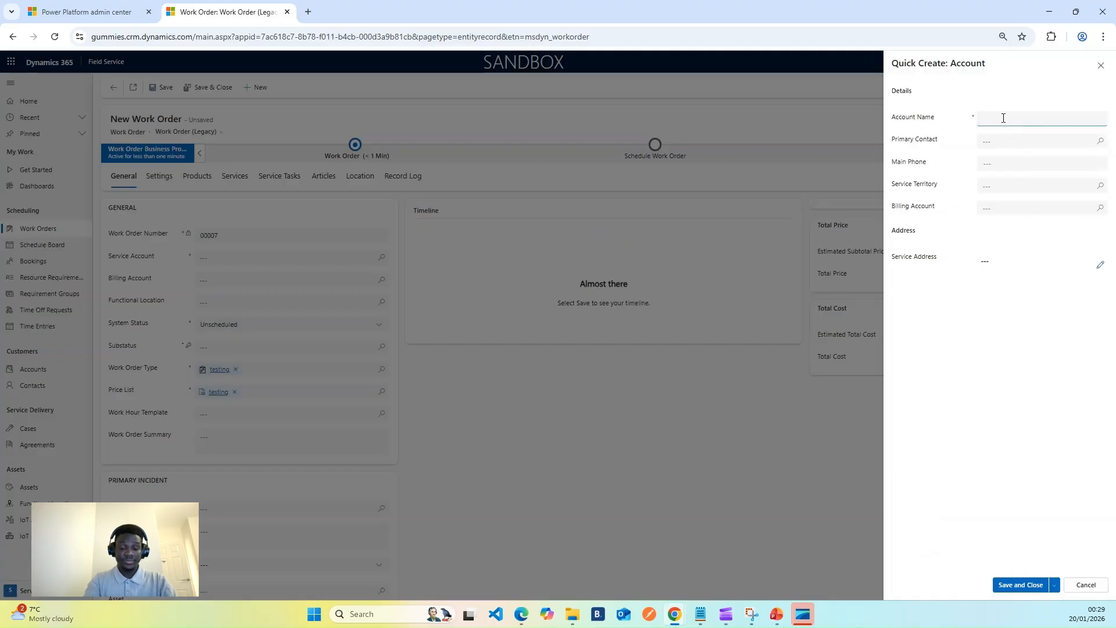
text(Jeremiah)
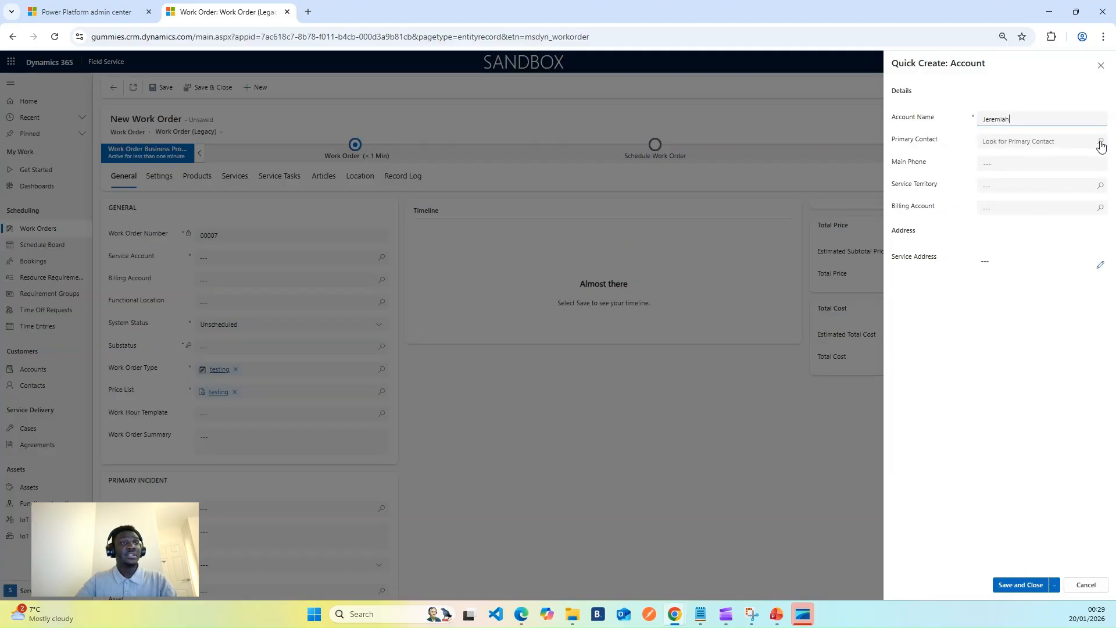
click(942, 163)
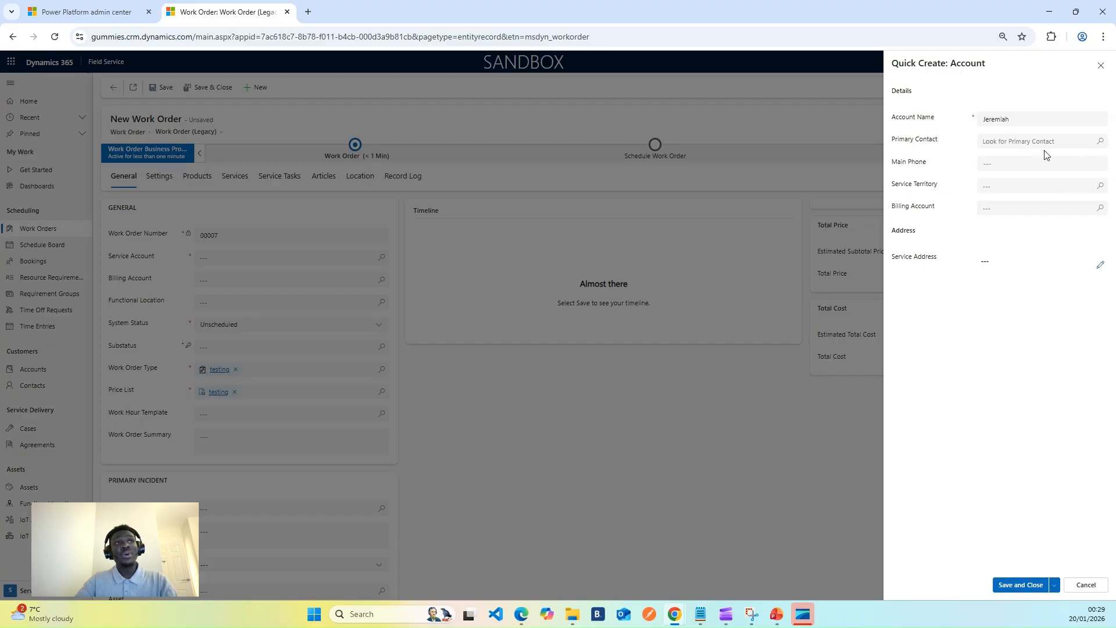
Start a new contact from the account's Primary Contact lookup and enter the contact's first and last name.
click(1100, 142)
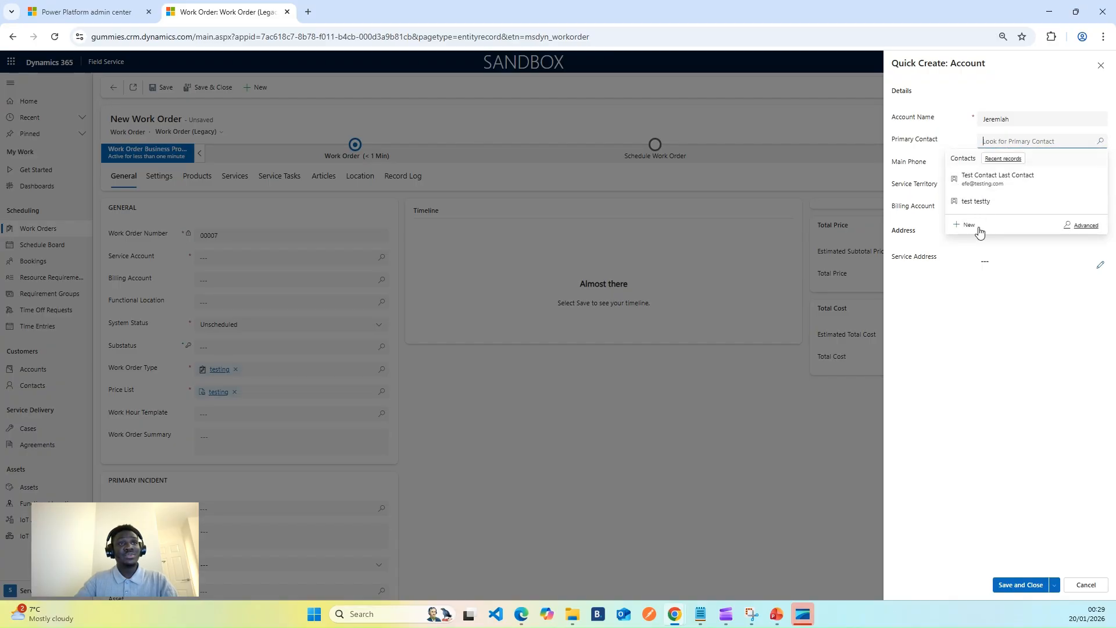
click(969, 227)
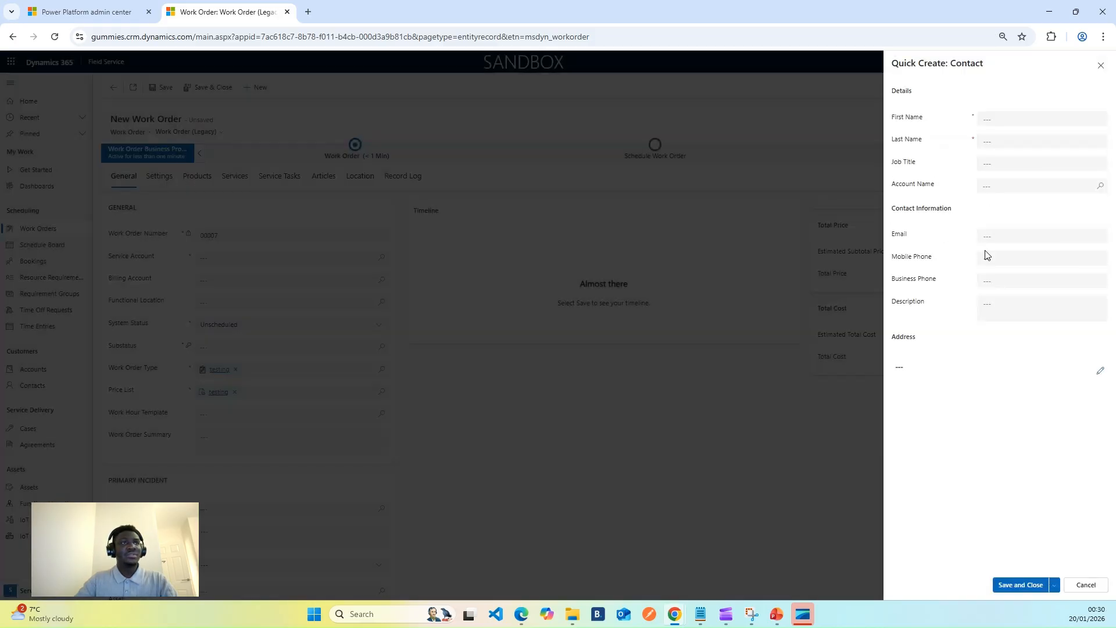
click(1021, 118)
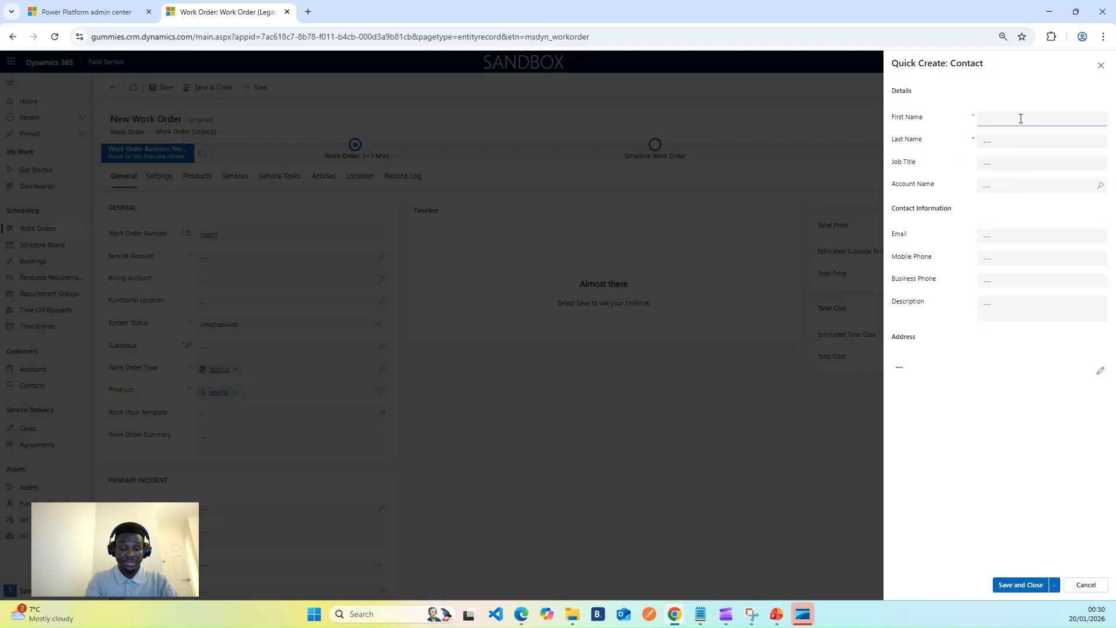
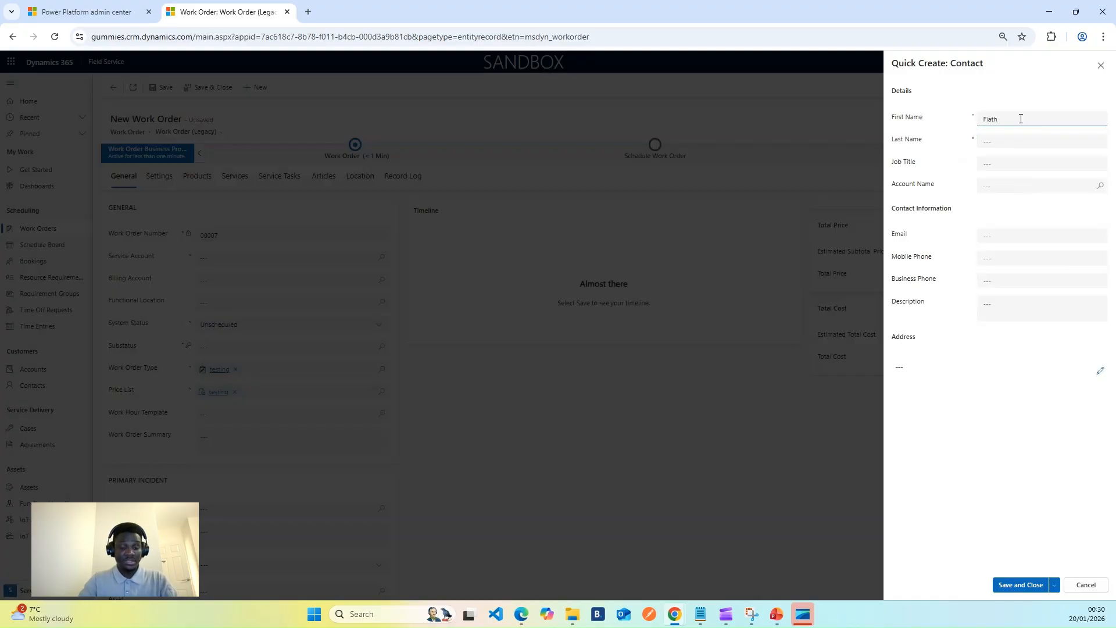
key(Tab)
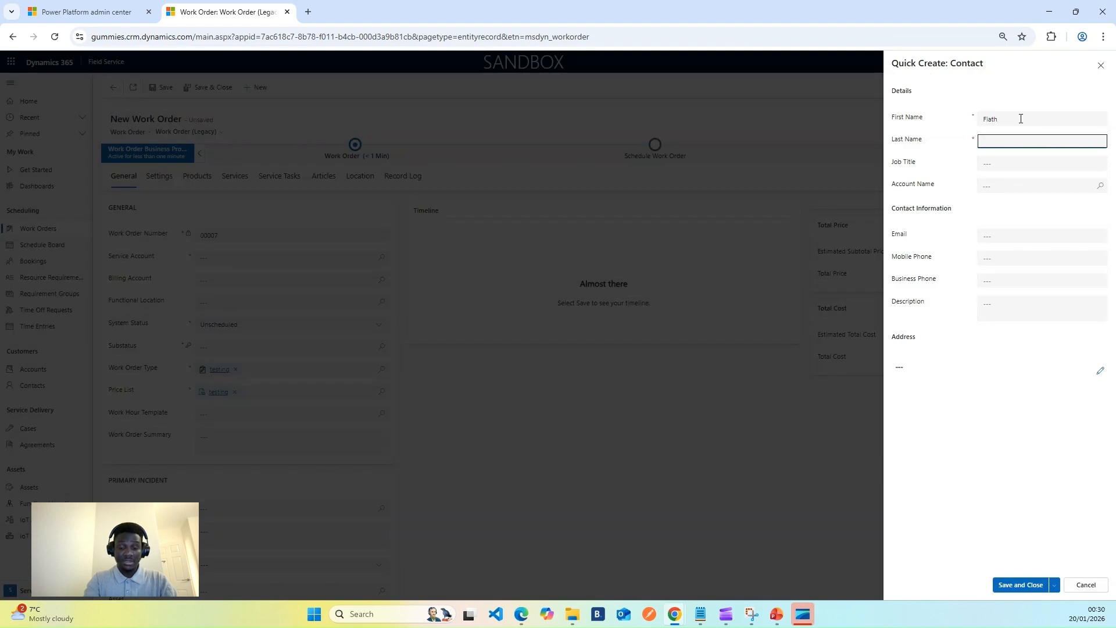
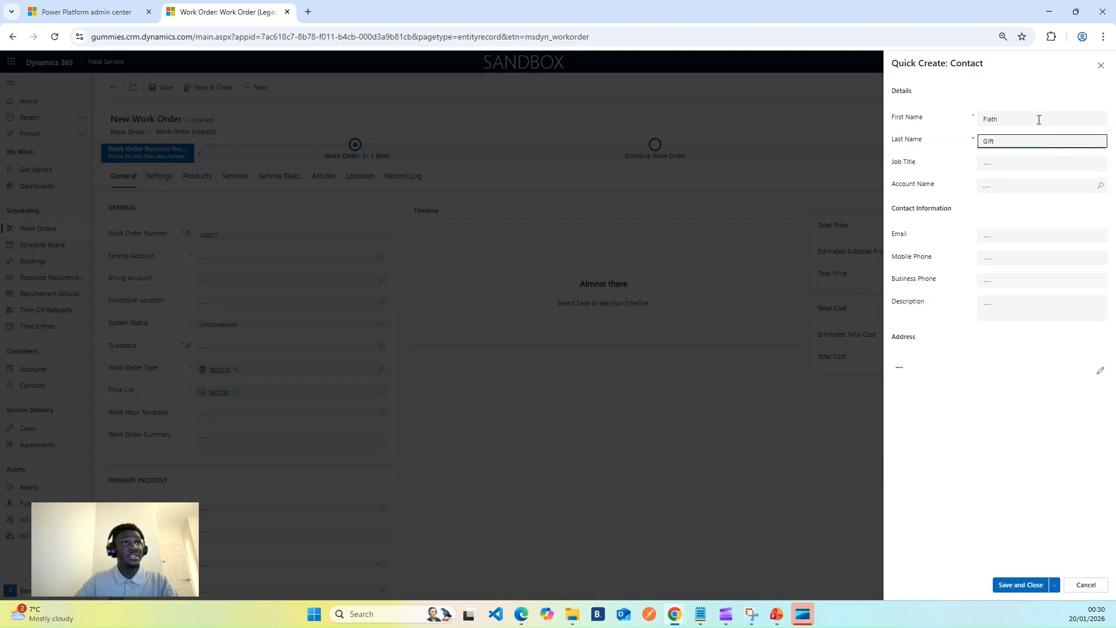
Set the contact's job title to Personal Assistant, then save and close the contact.
click(1002, 164)
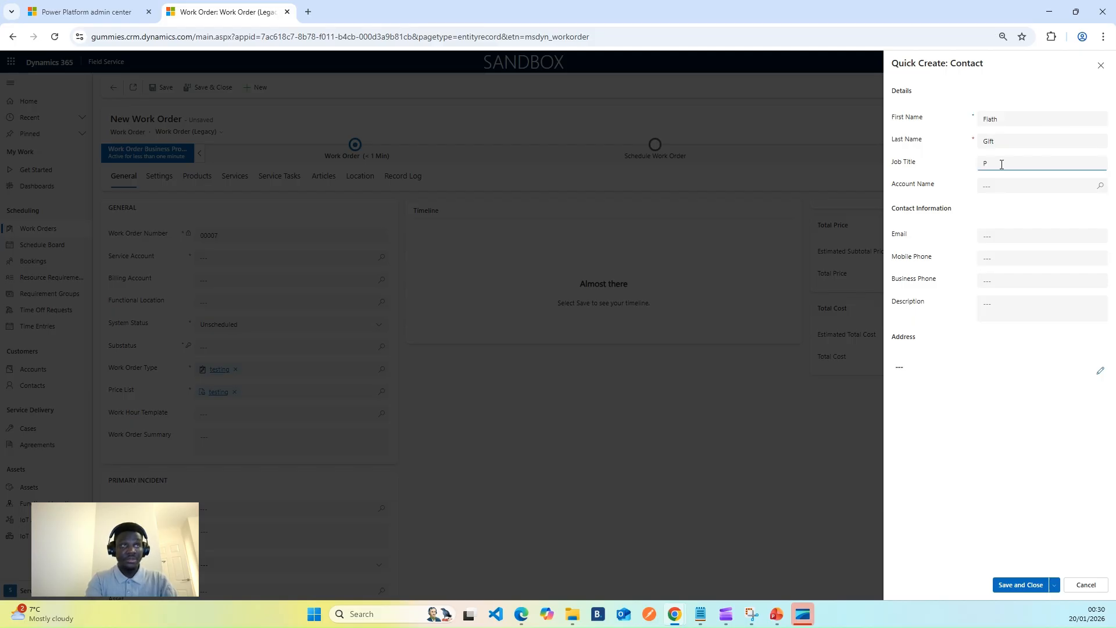
text(Perso)
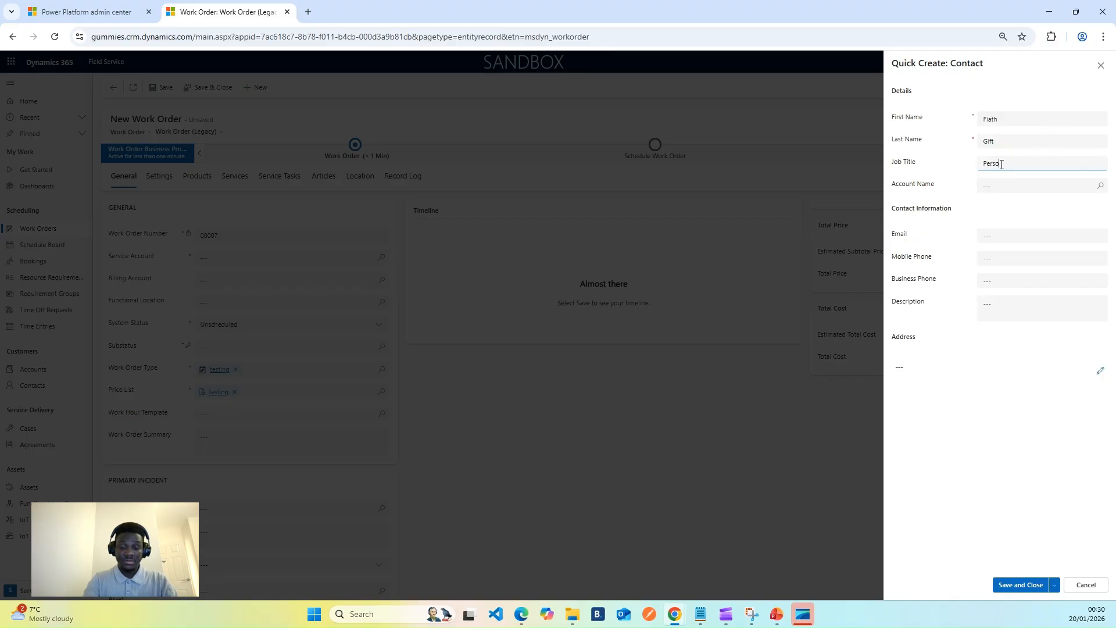
text(nal Assistant)
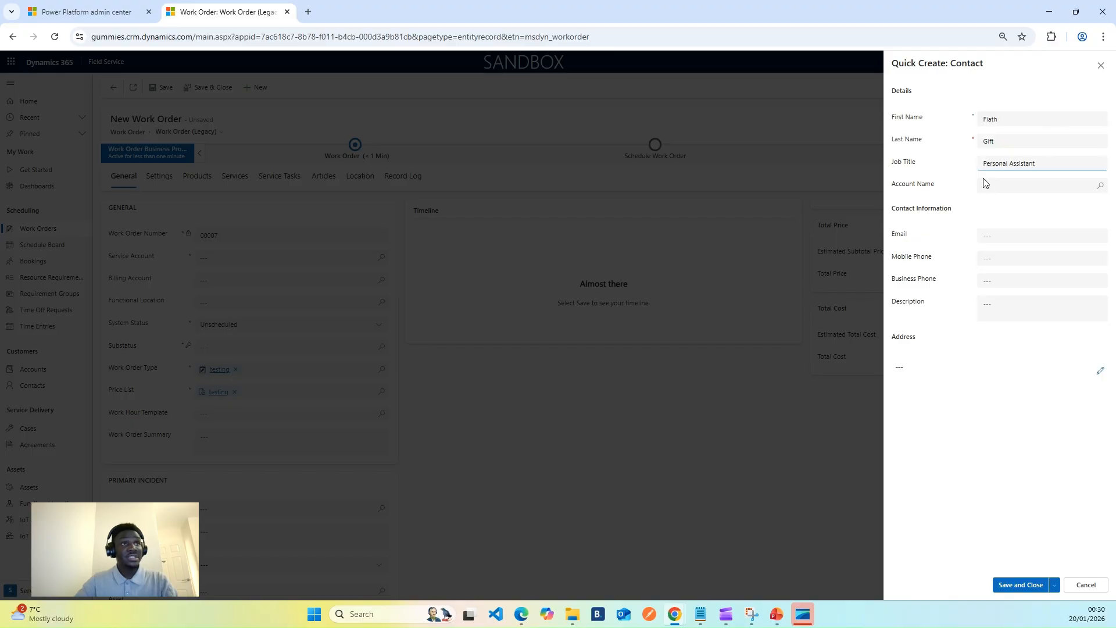
click(1034, 216)
click(1014, 584)
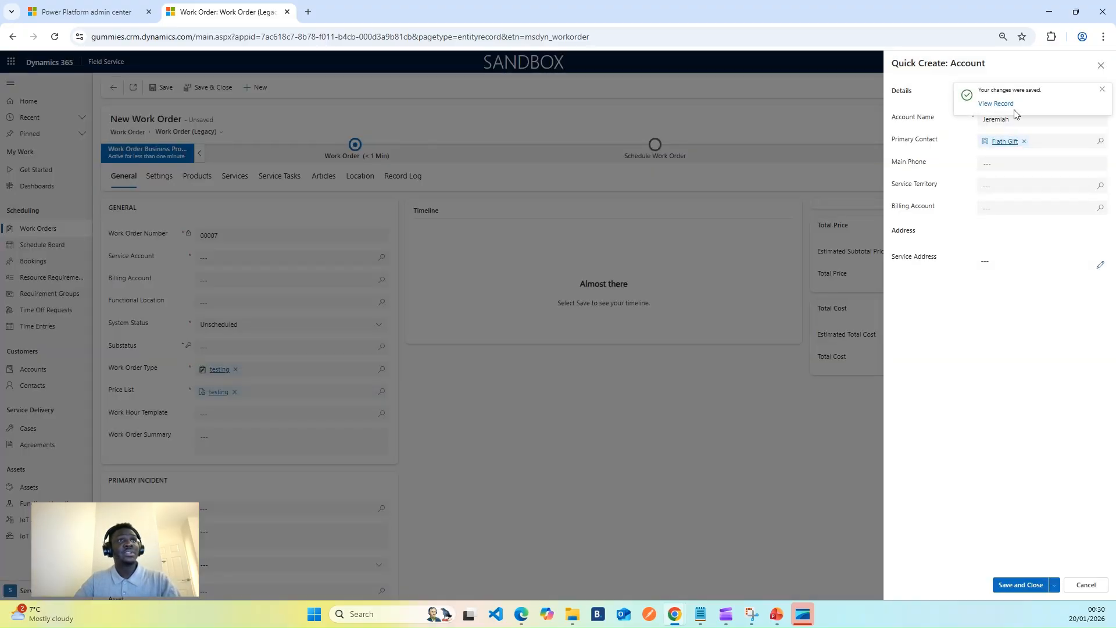
Dismiss the save notification and replace the Account Name with ABC Travel Limited.
click(1102, 90)
drag(1027, 119, 972, 121)
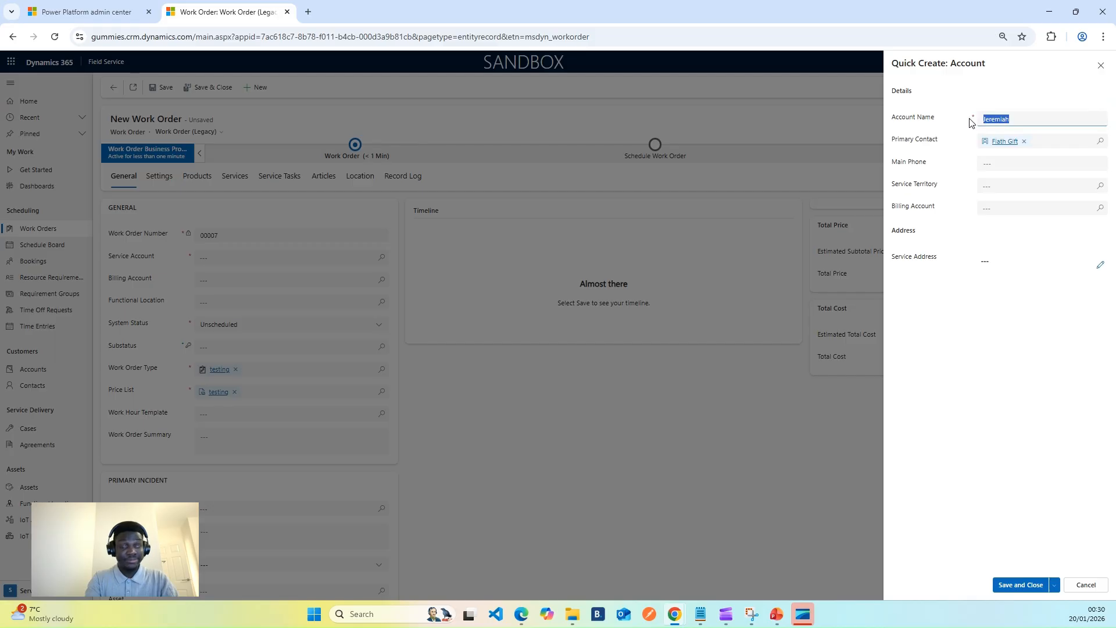
text(ABC T)
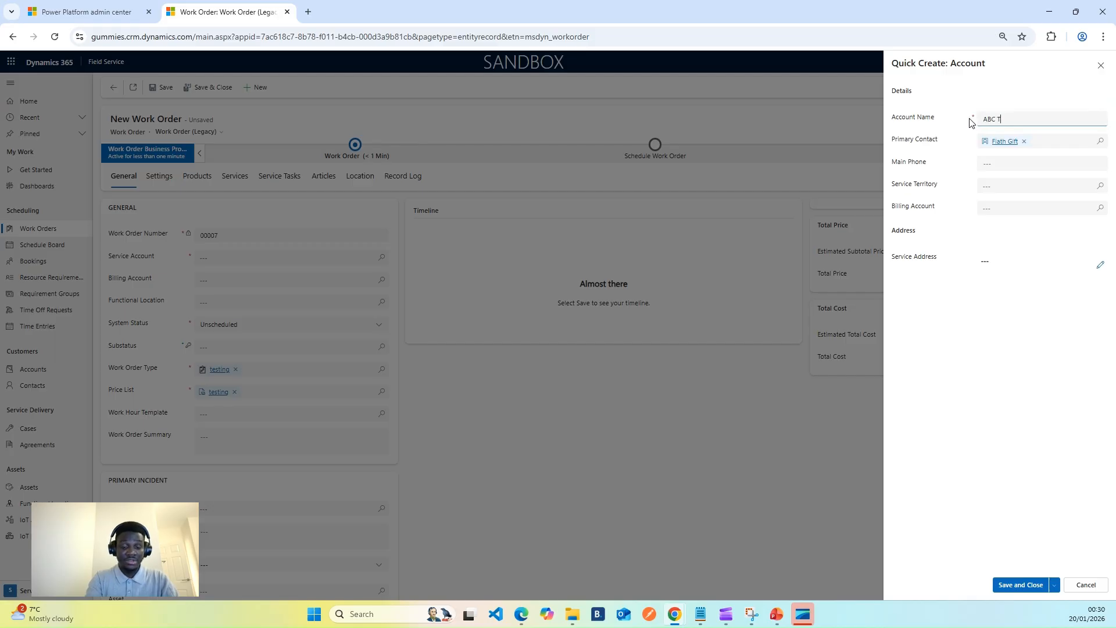
text(ravel Limited)
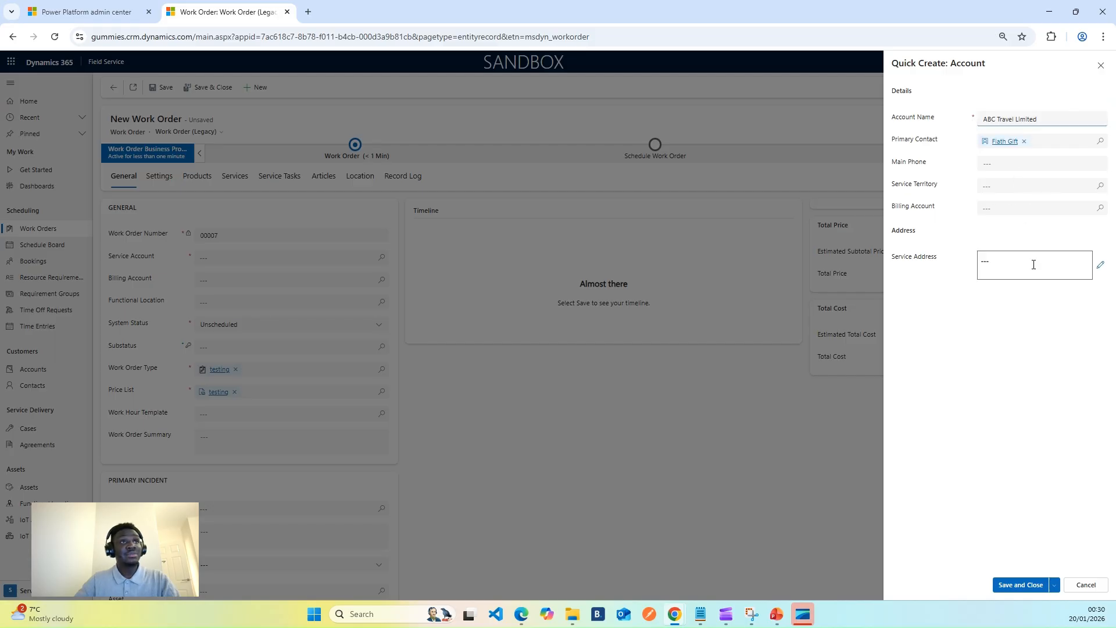
click(1031, 312)
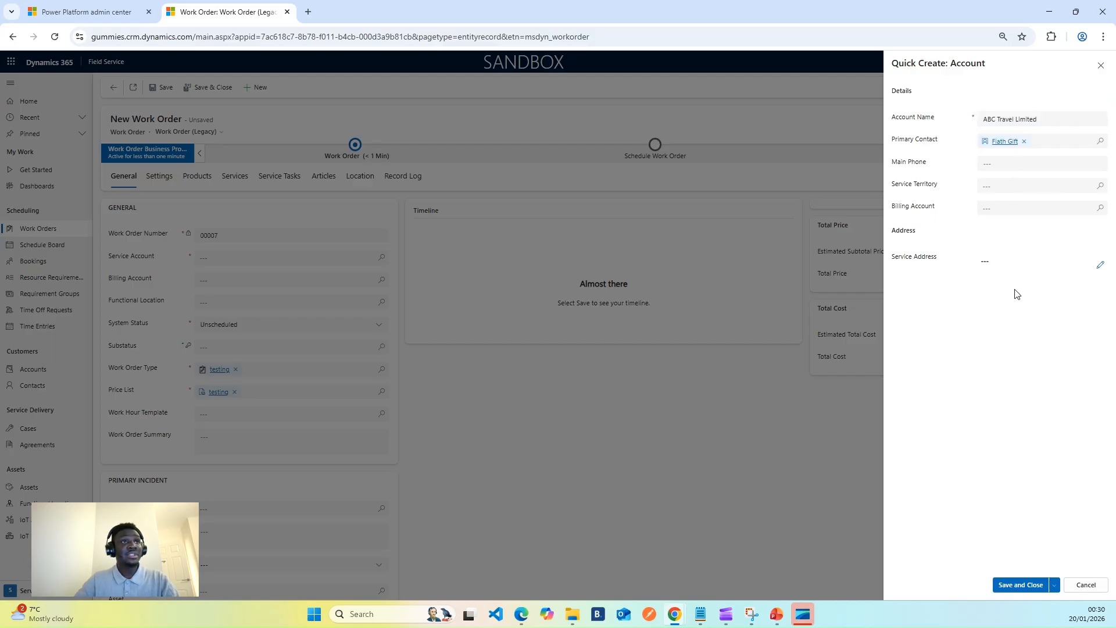
Enter the account's main phone number and check the Service Territory lookup for existing records.
click(1001, 163)
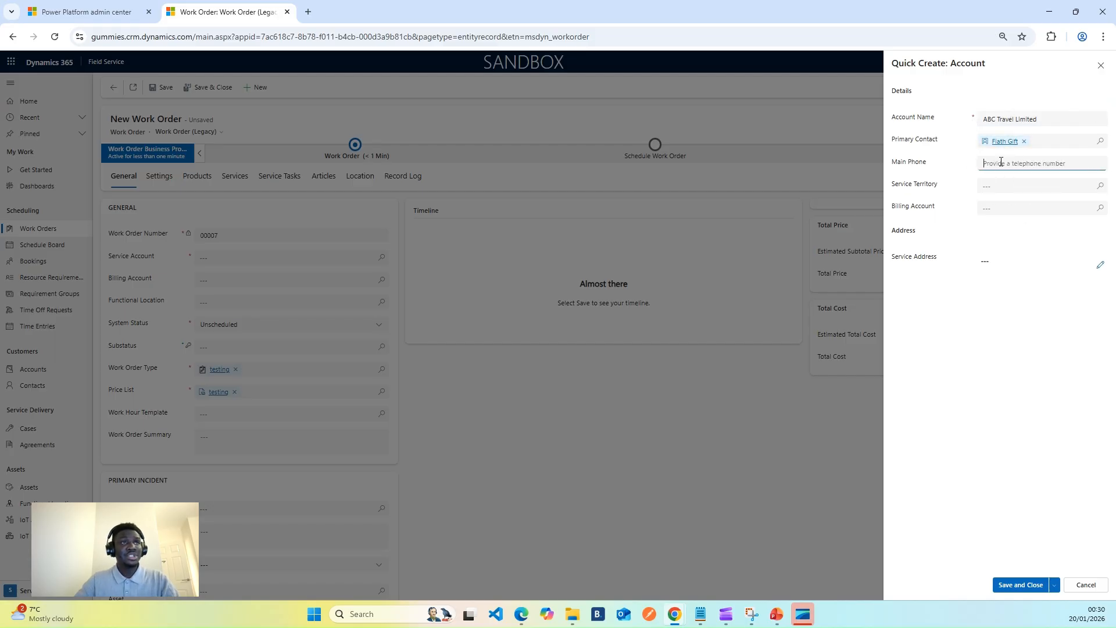
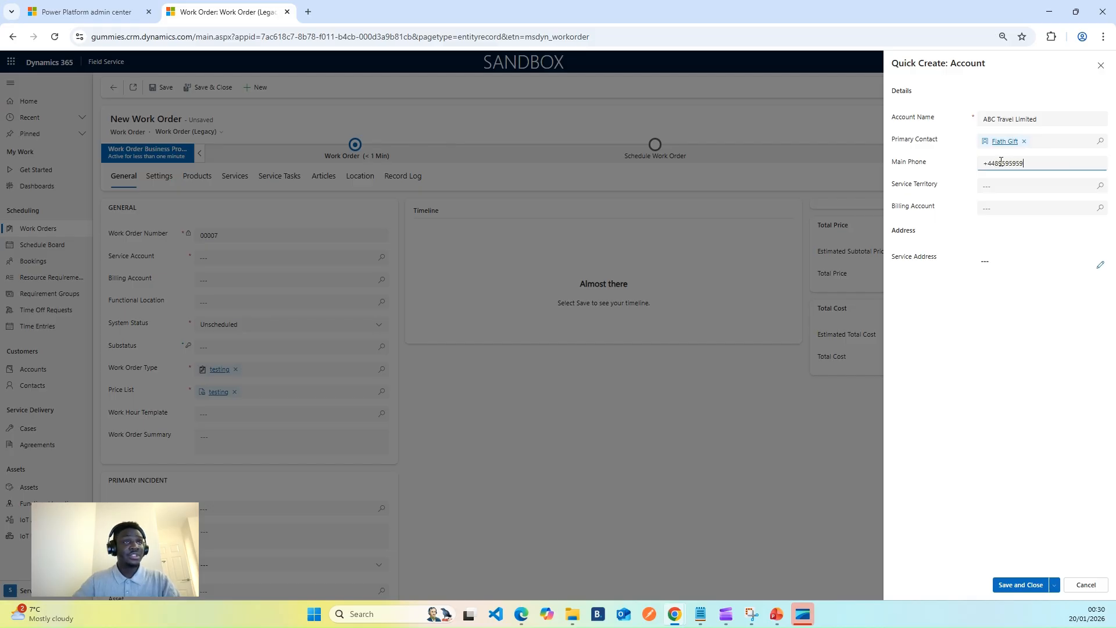
click(1054, 346)
click(1101, 188)
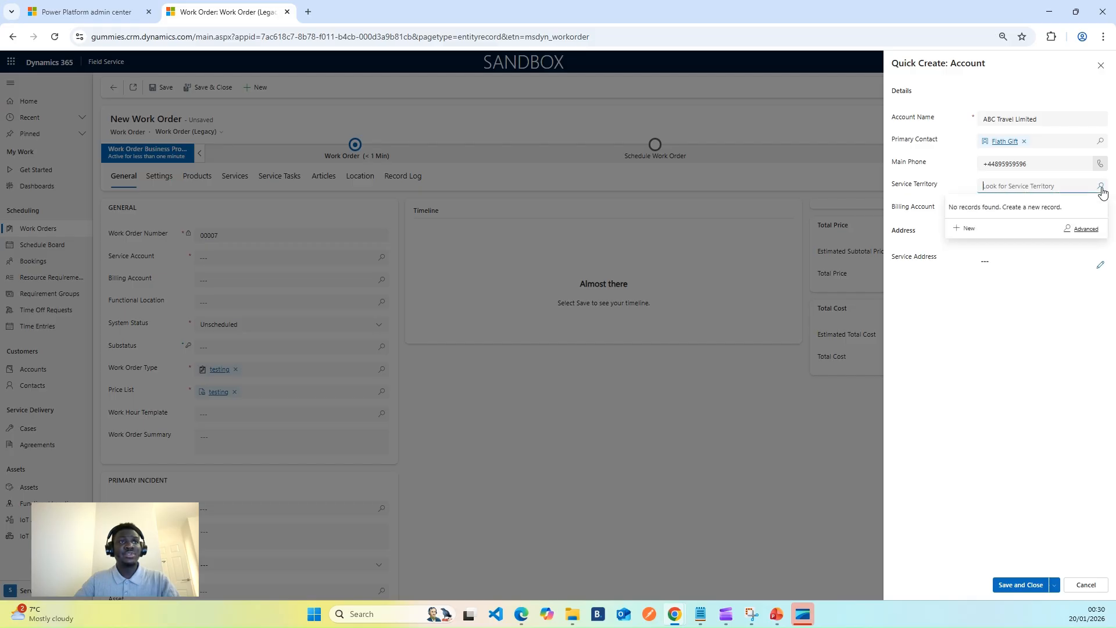
click(1009, 322)
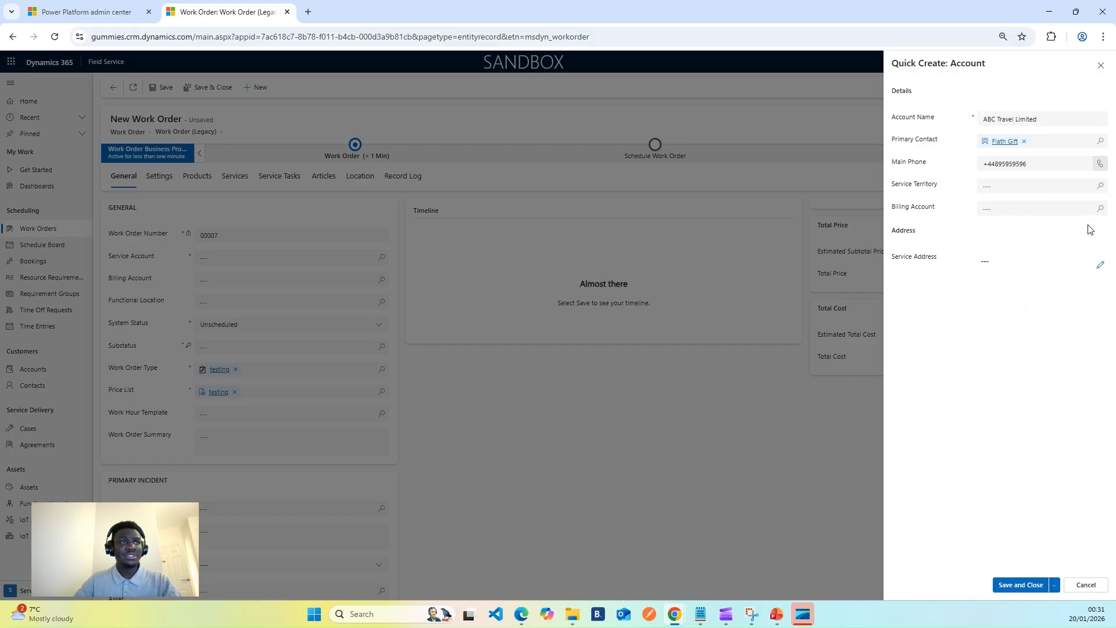
Try to fill the account's Service Address by searching for its postcode, dismissing the browser's location requests.
click(1002, 257)
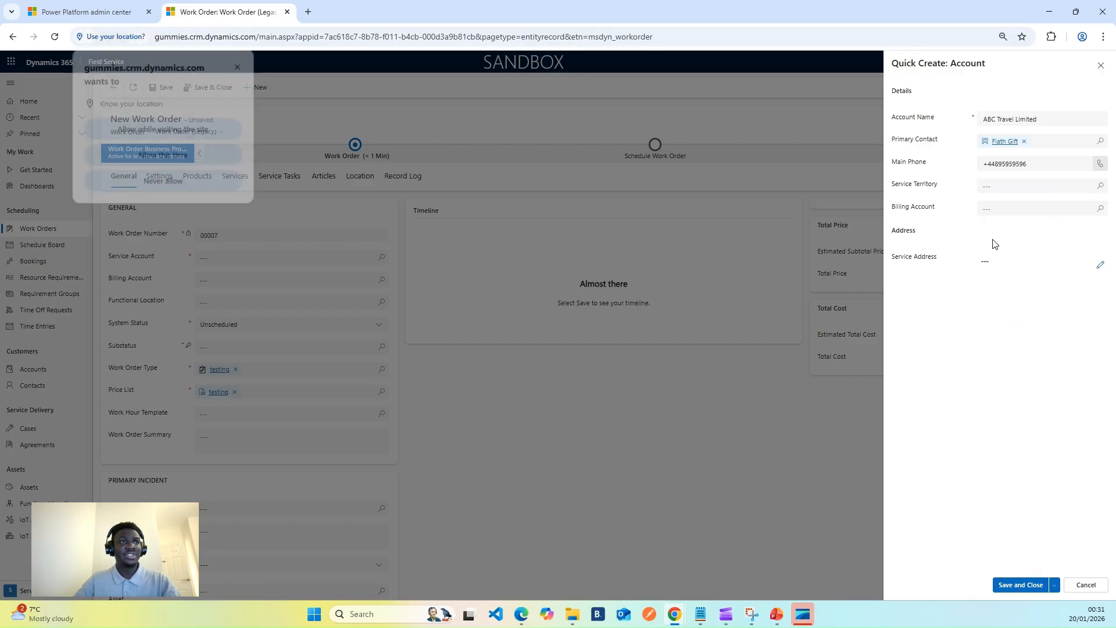
click(240, 65)
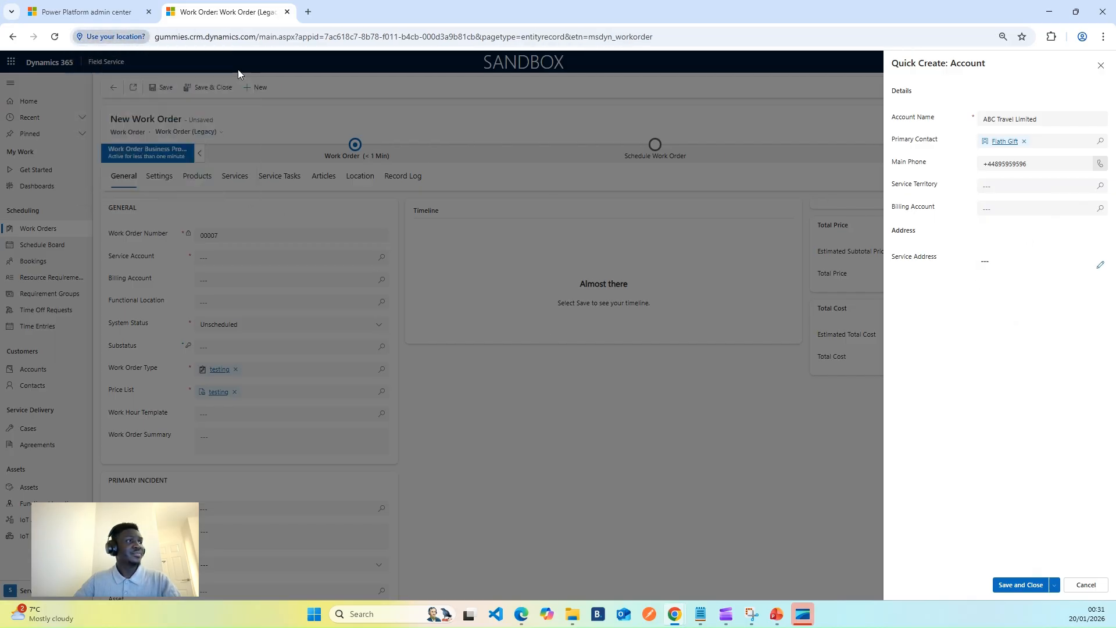
click(1003, 268)
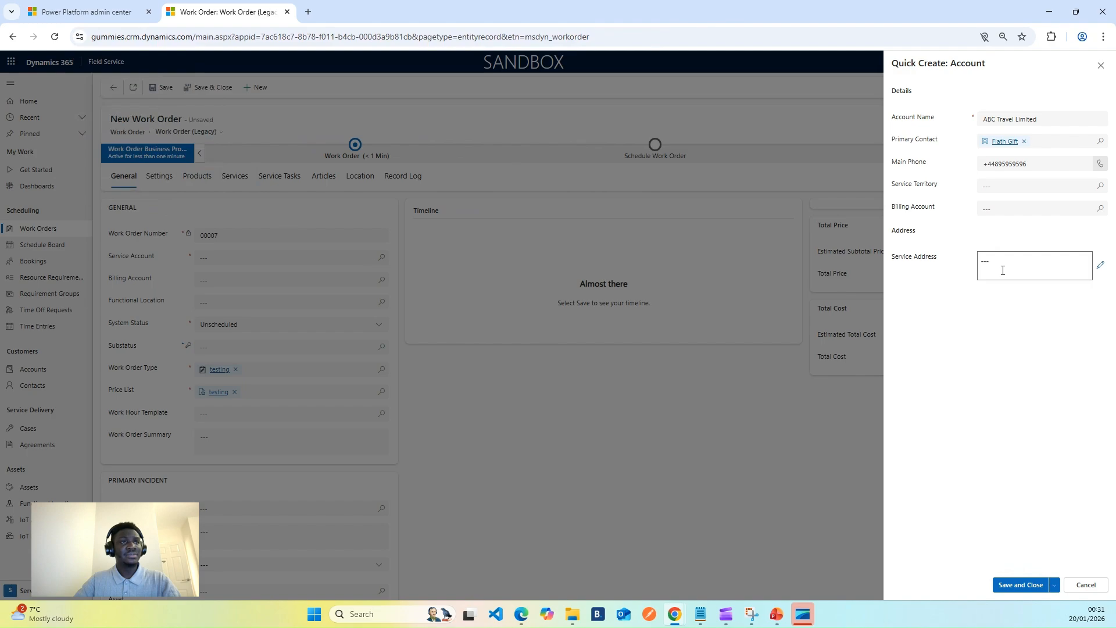
click(1005, 263)
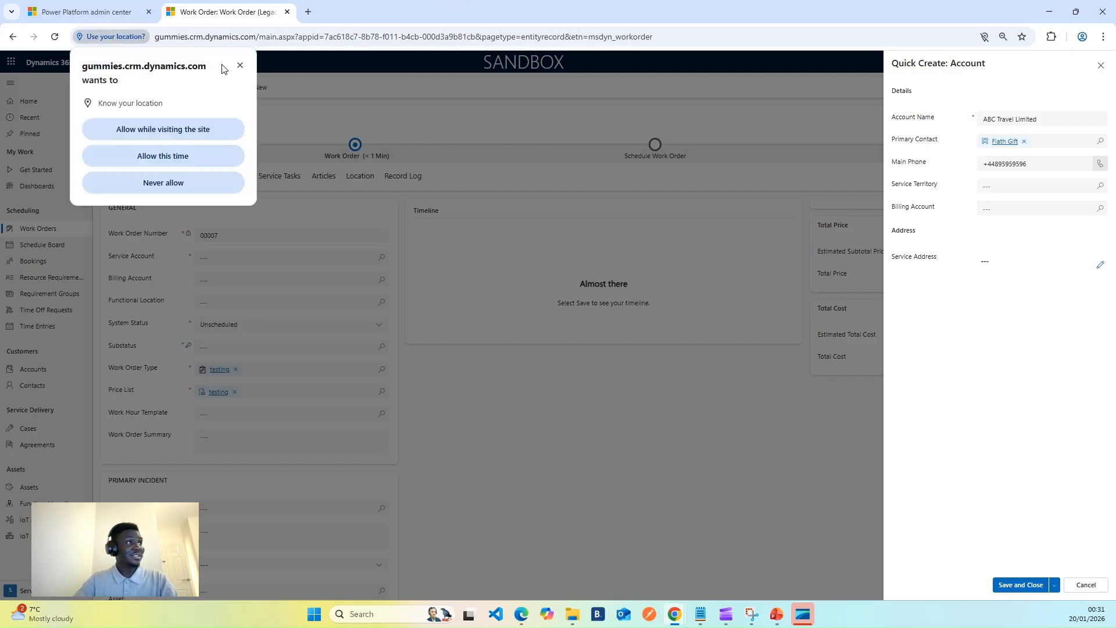
click(1007, 274)
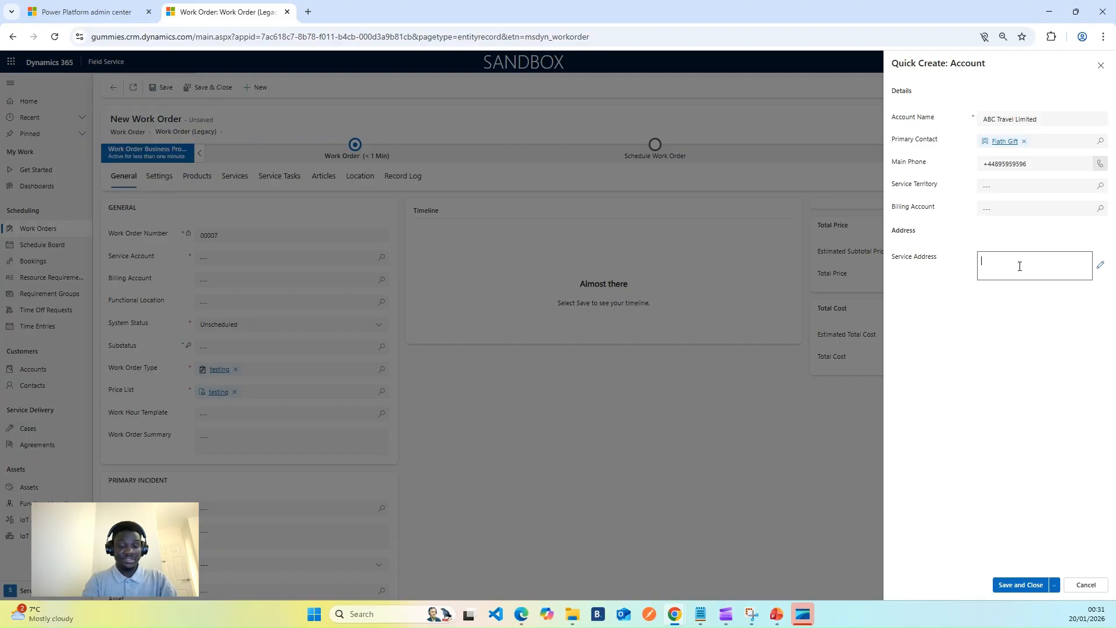
text(2)
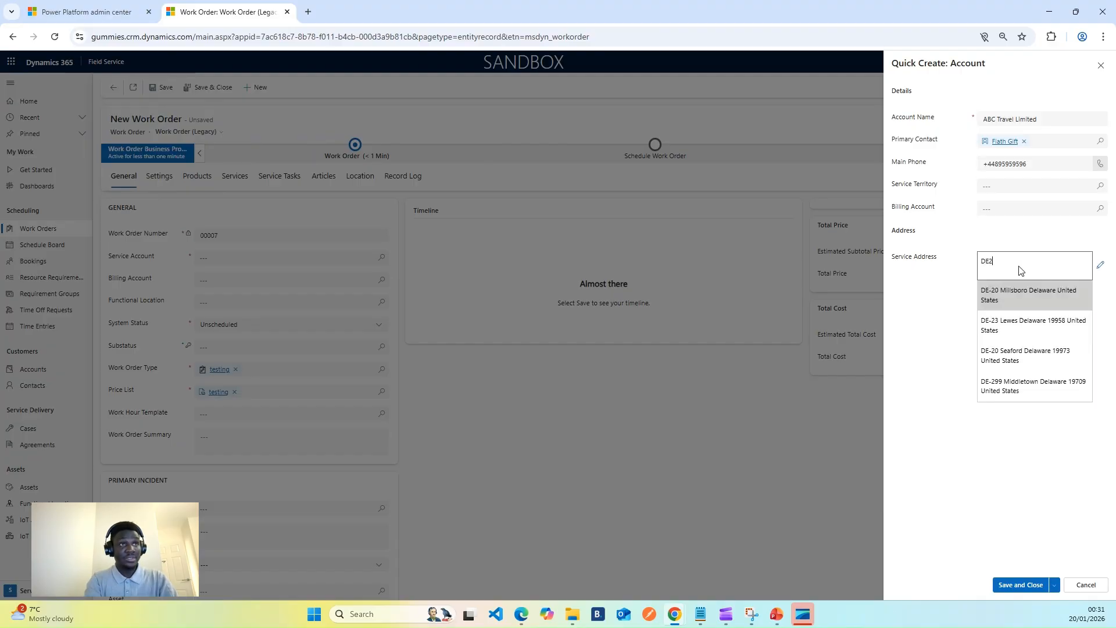
text(4)
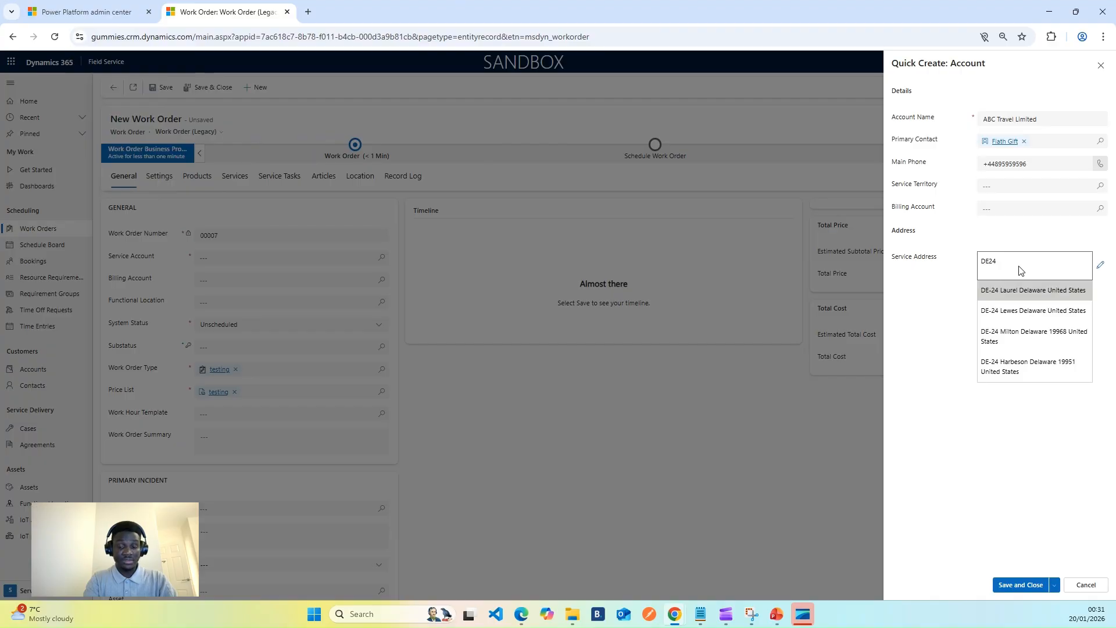
text( 8RR)
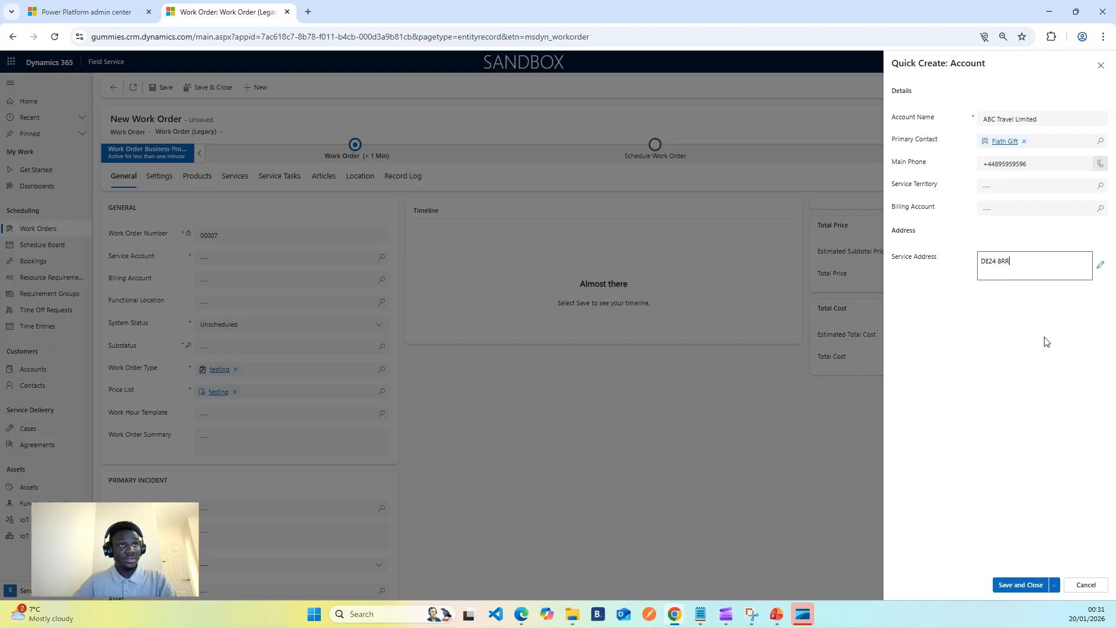
click(1046, 344)
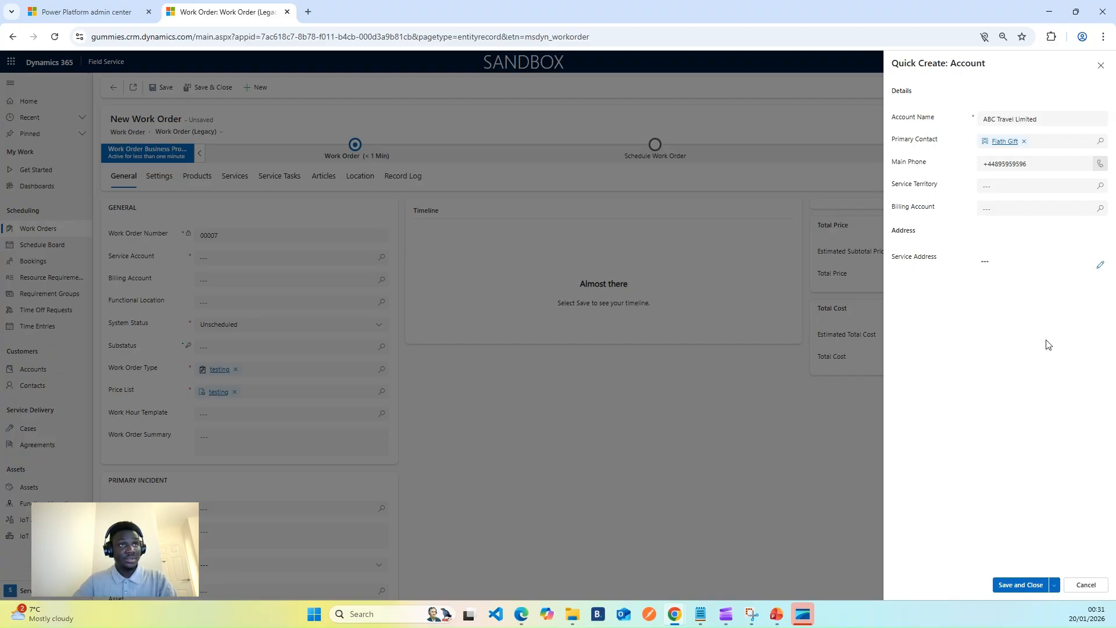
Save and close the new ABC Travel Limited account and dismiss the save notification.
click(1018, 592)
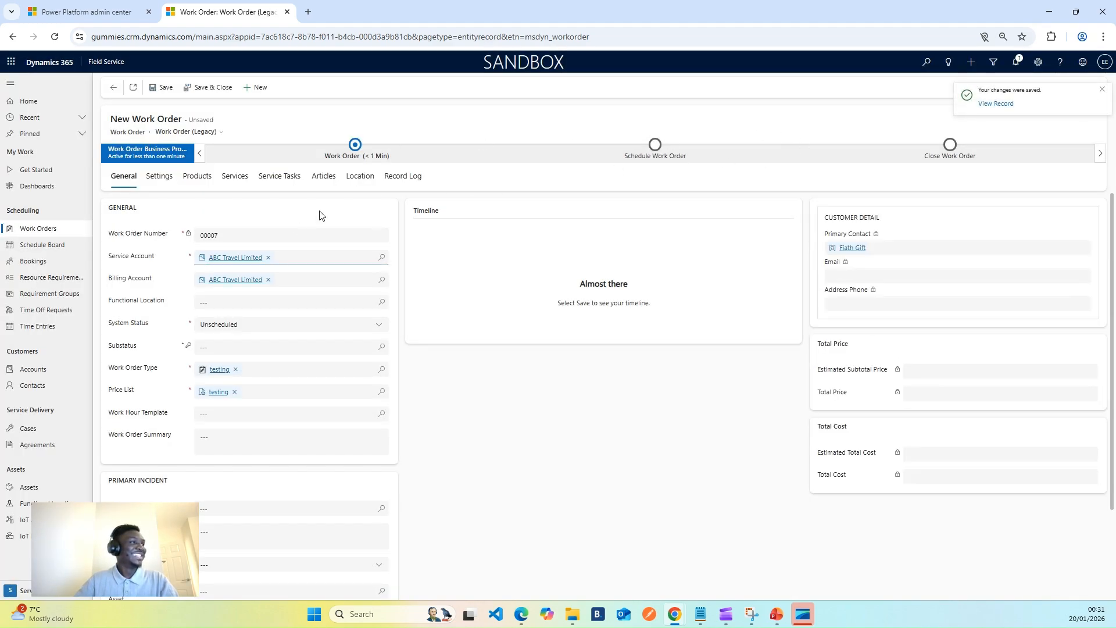
click(1101, 90)
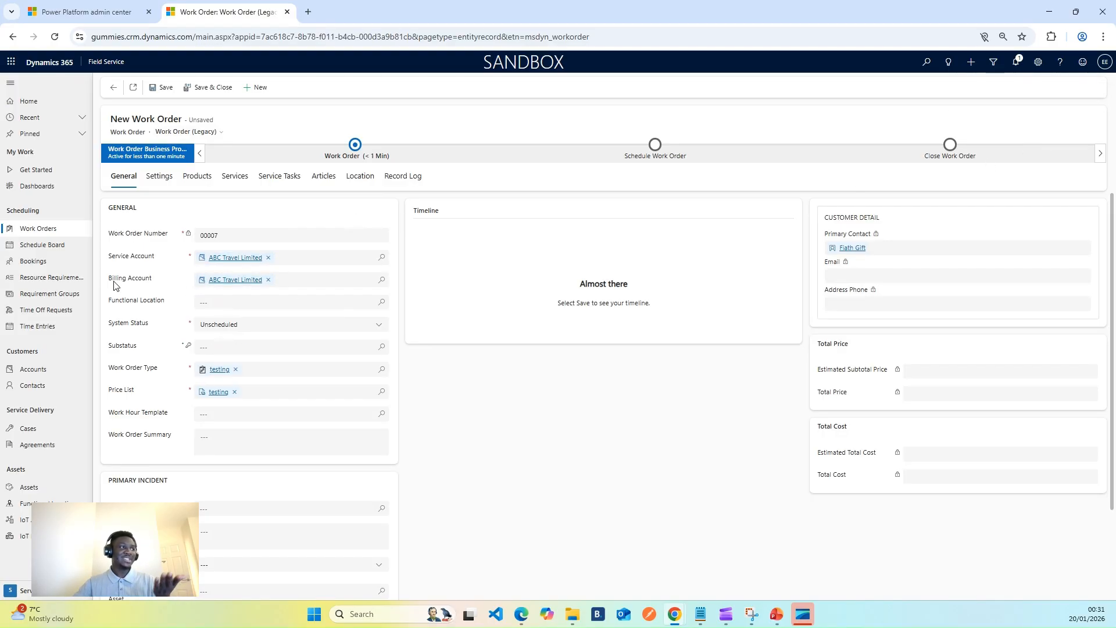
mouse_move(137, 283)
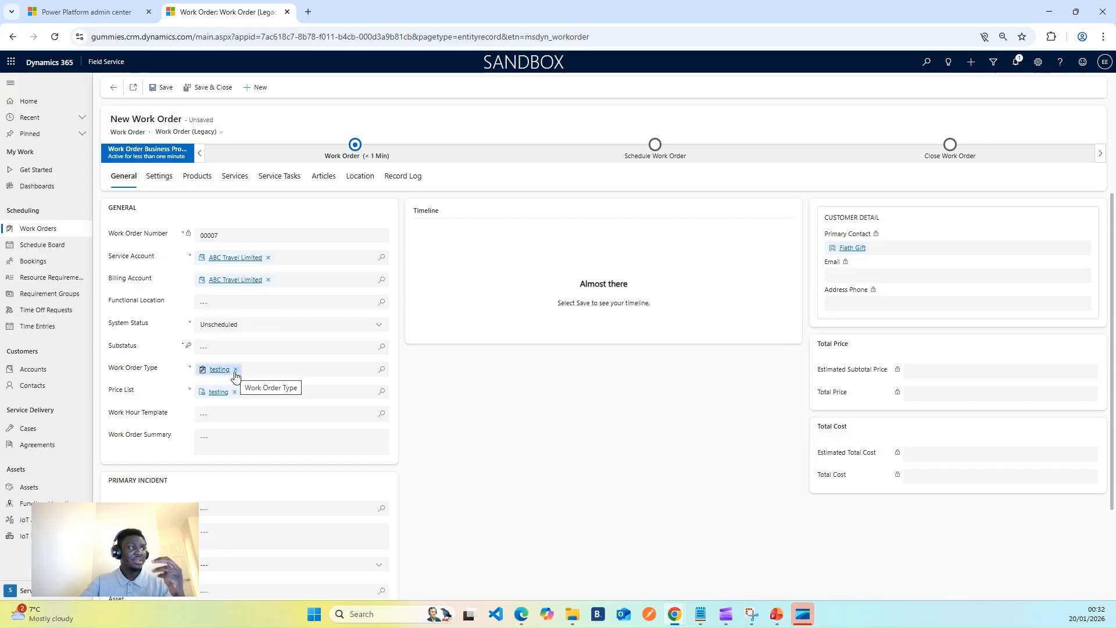
Create and save a new work order type named Bi-Weekly Routine Maintenance from the Work Order Type lookup.
click(381, 371)
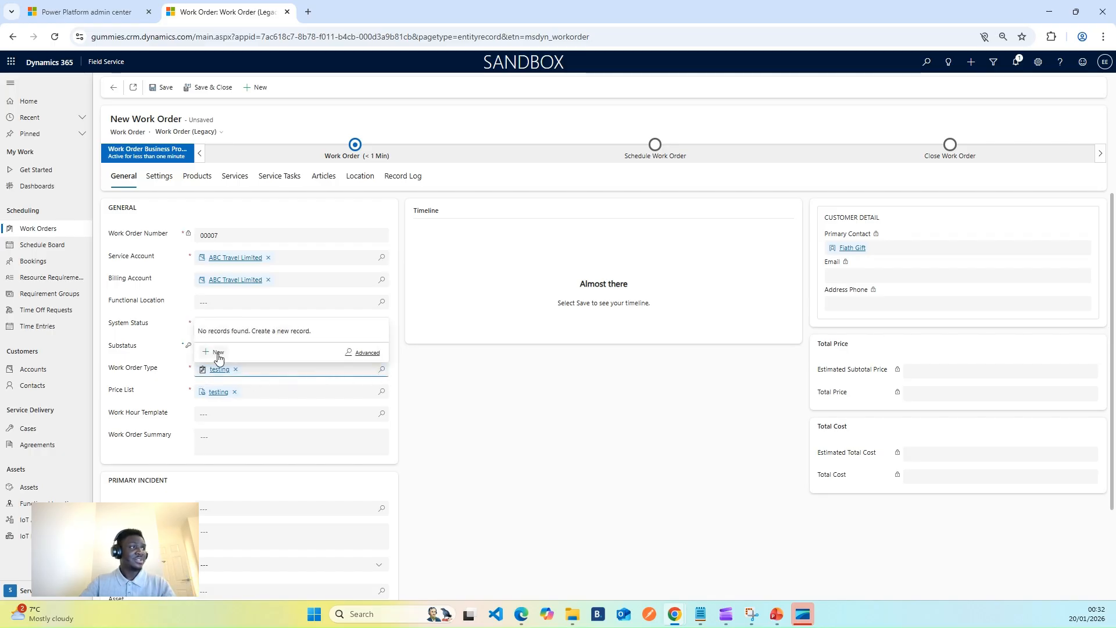
click(218, 354)
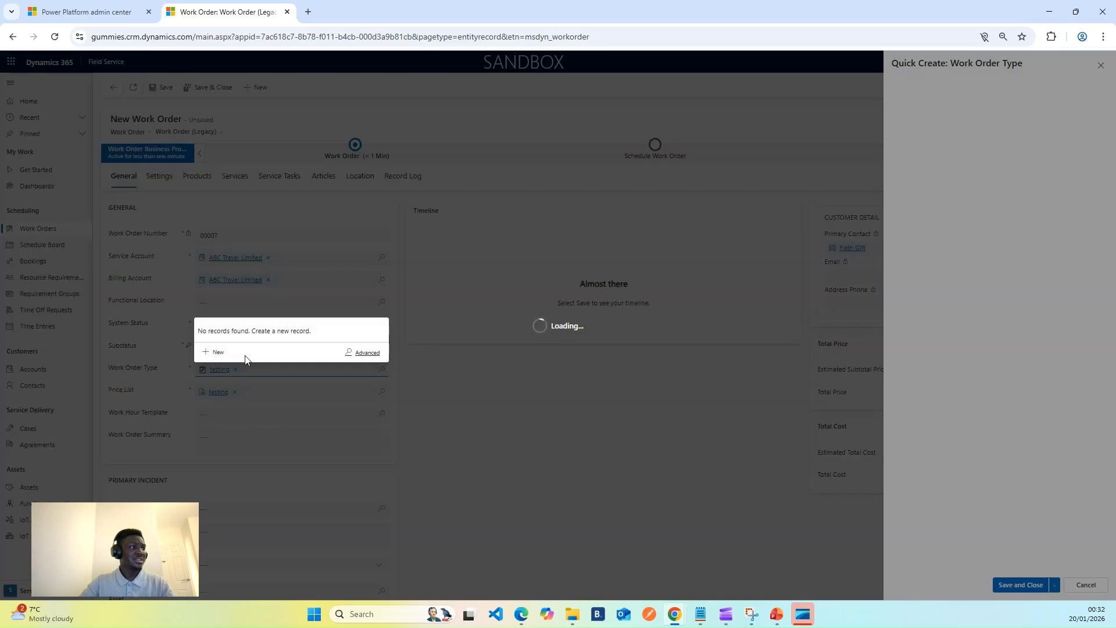
click(984, 98)
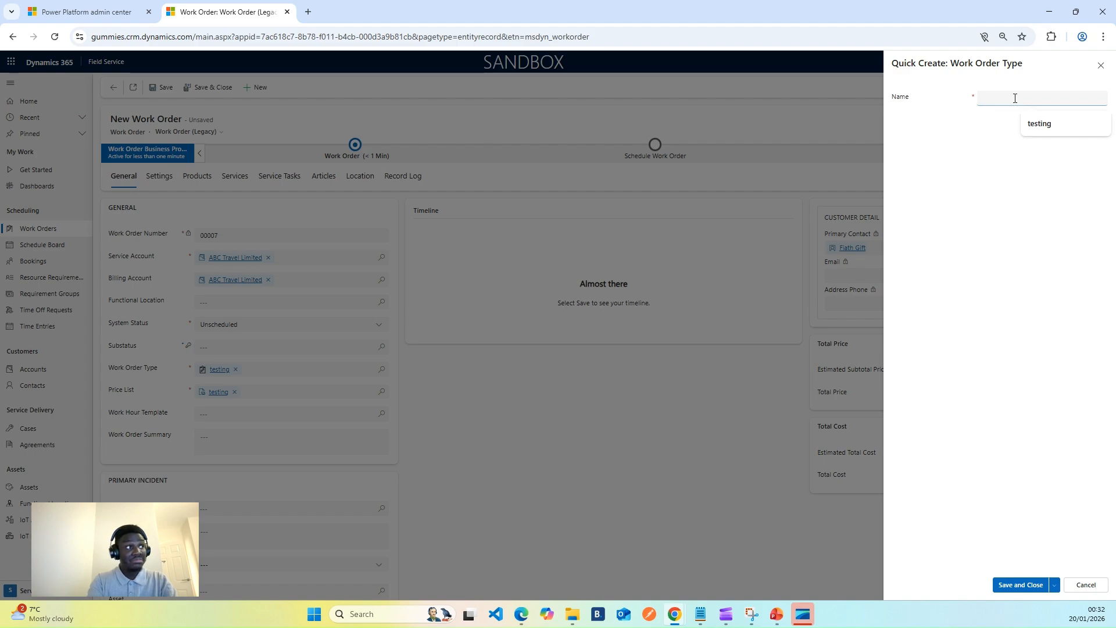
text(Rou)
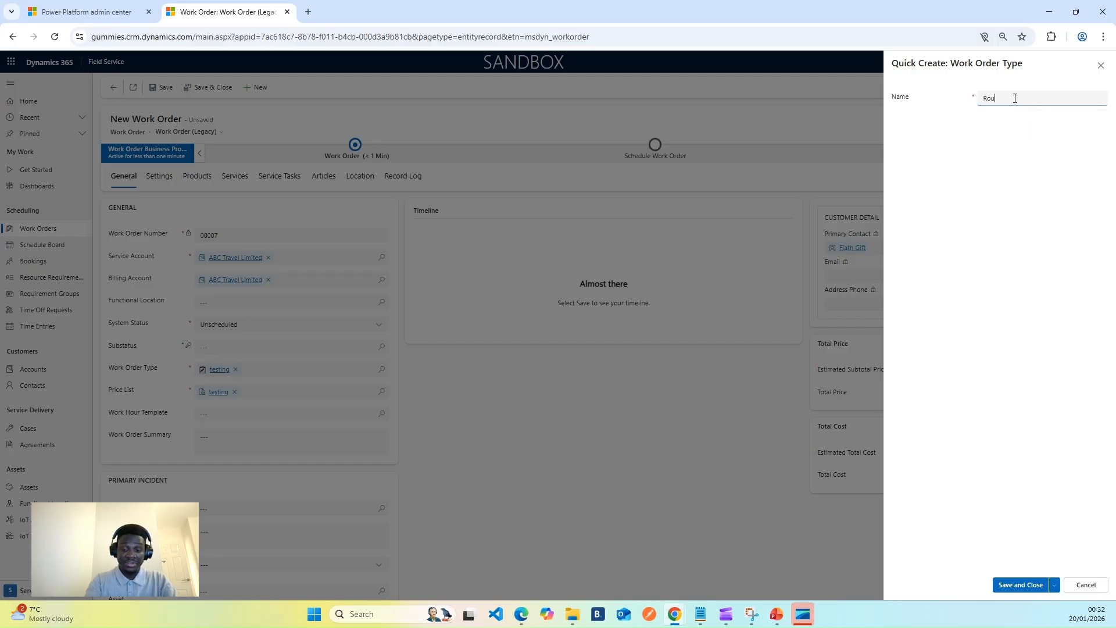
text(tine M)
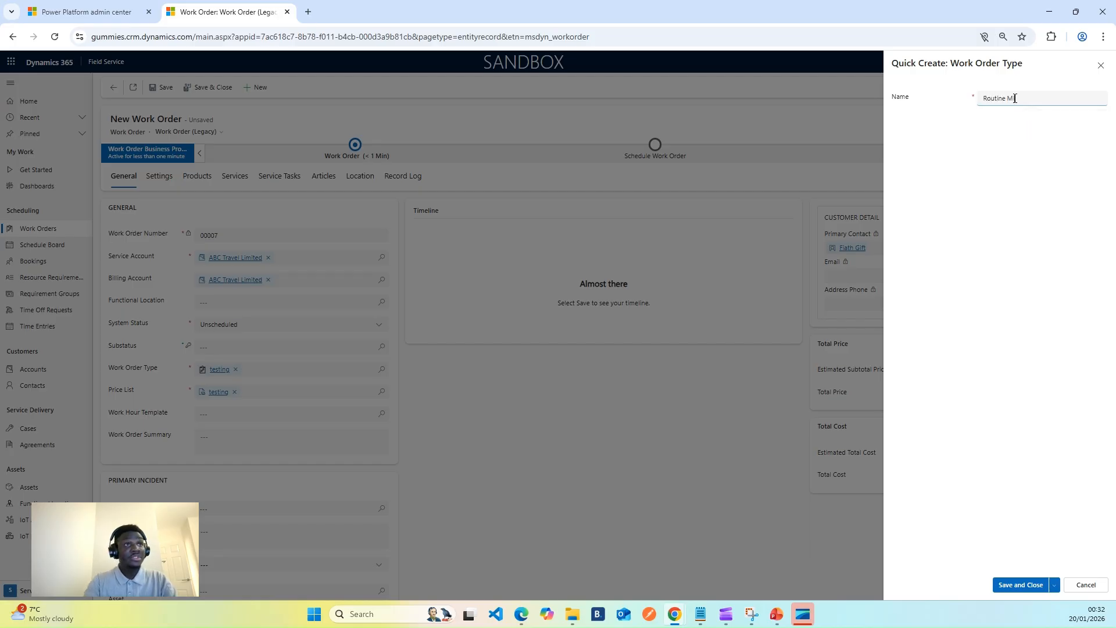
text(aintenance)
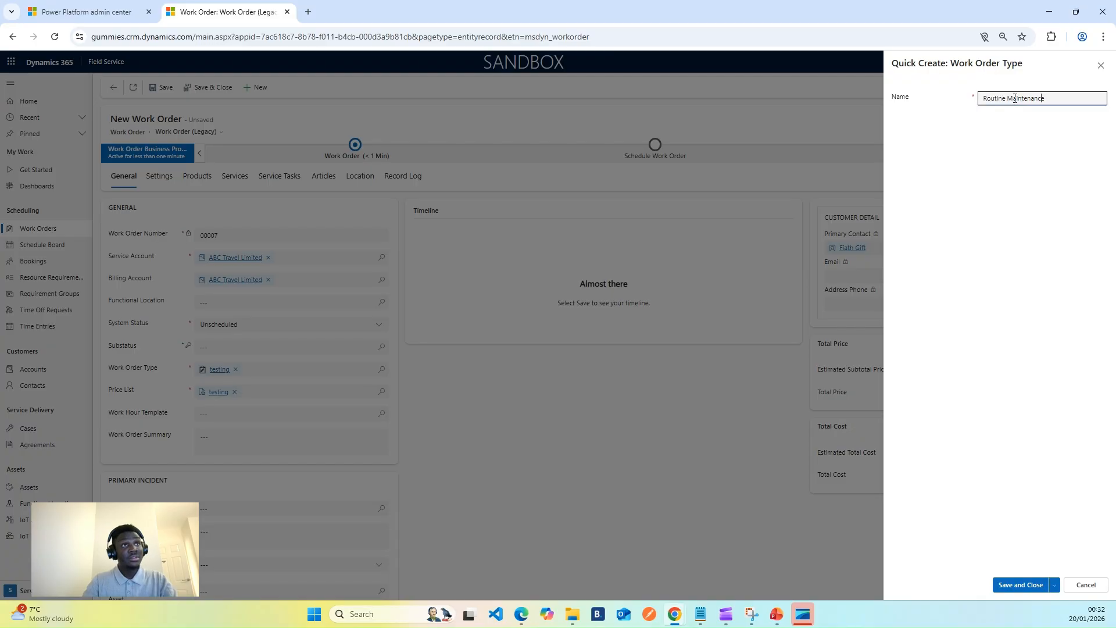
key(Home)
text(Bi-Wee)
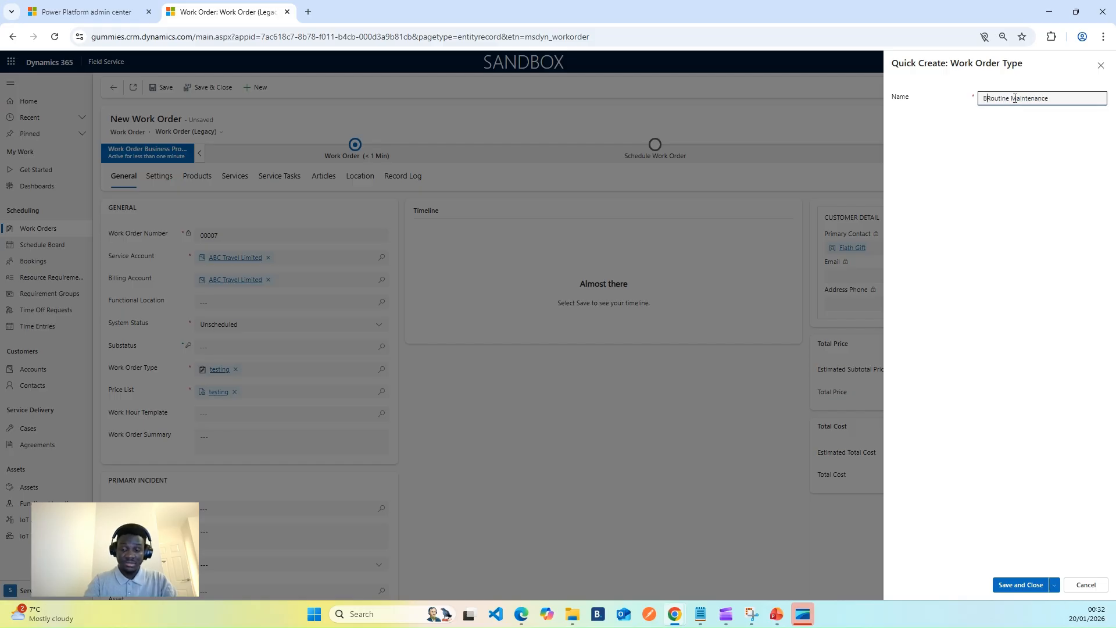
text(kly)
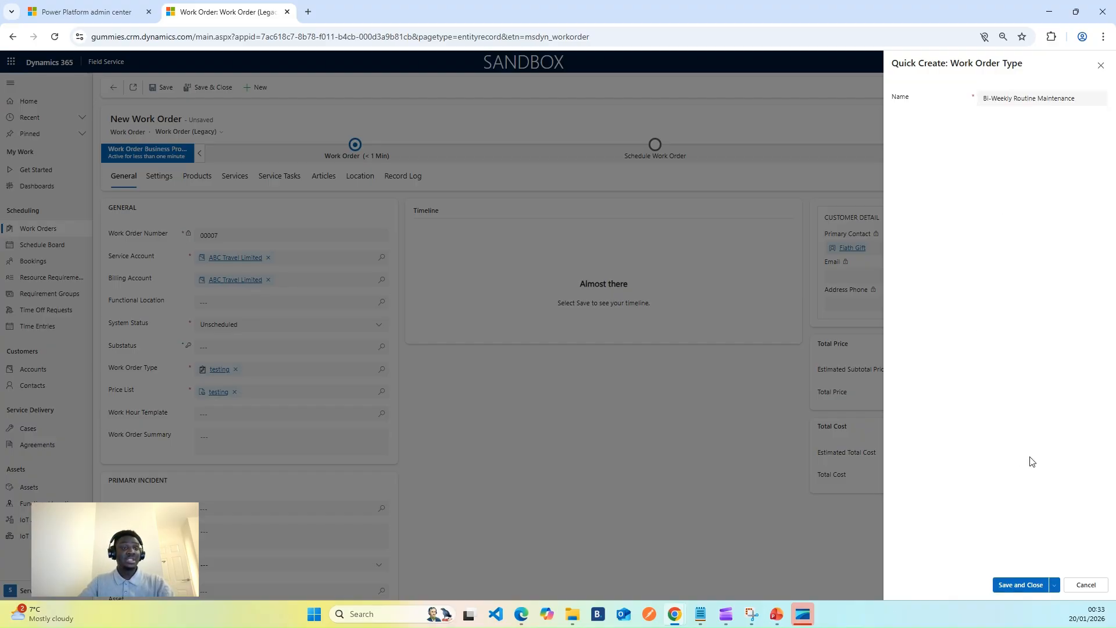
click(1010, 588)
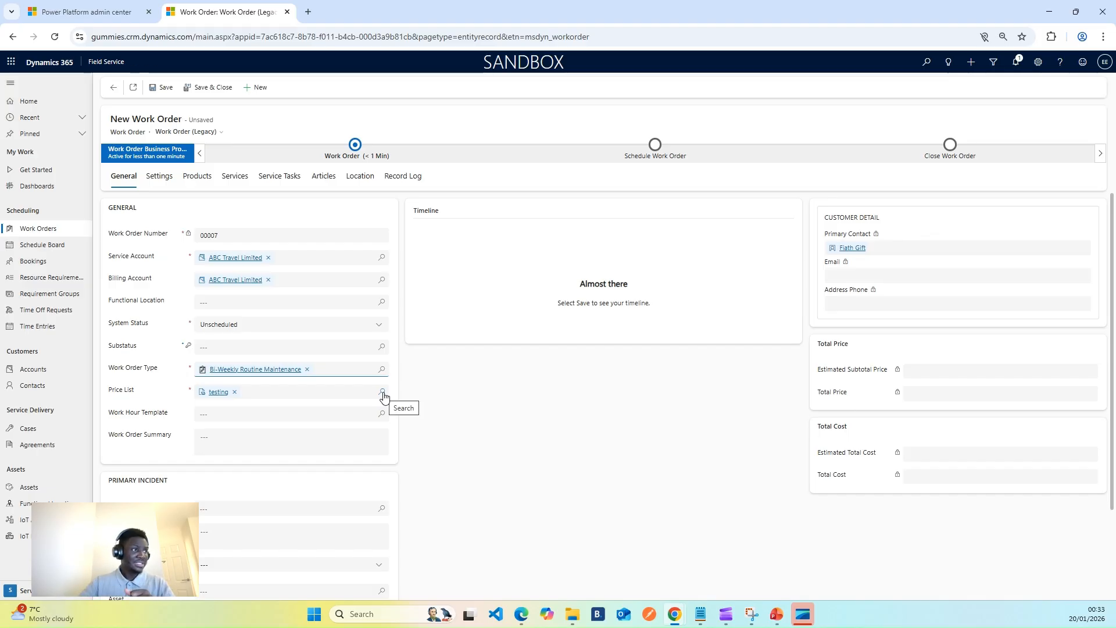
Check the Price List lookup for other available price lists, then close it without choosing one.
click(382, 393)
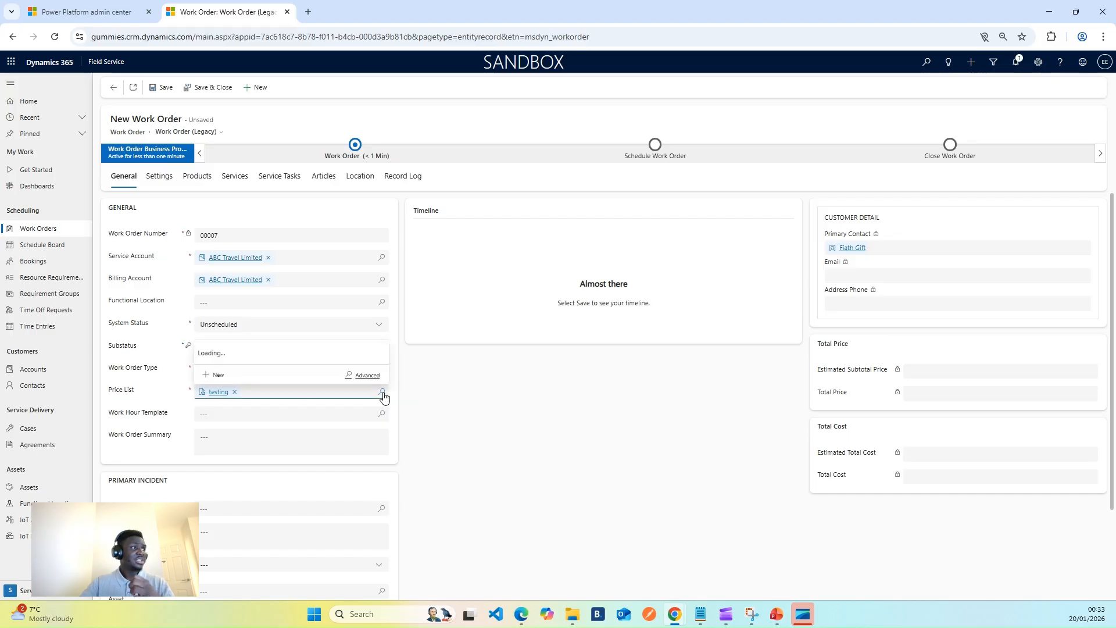
click(438, 399)
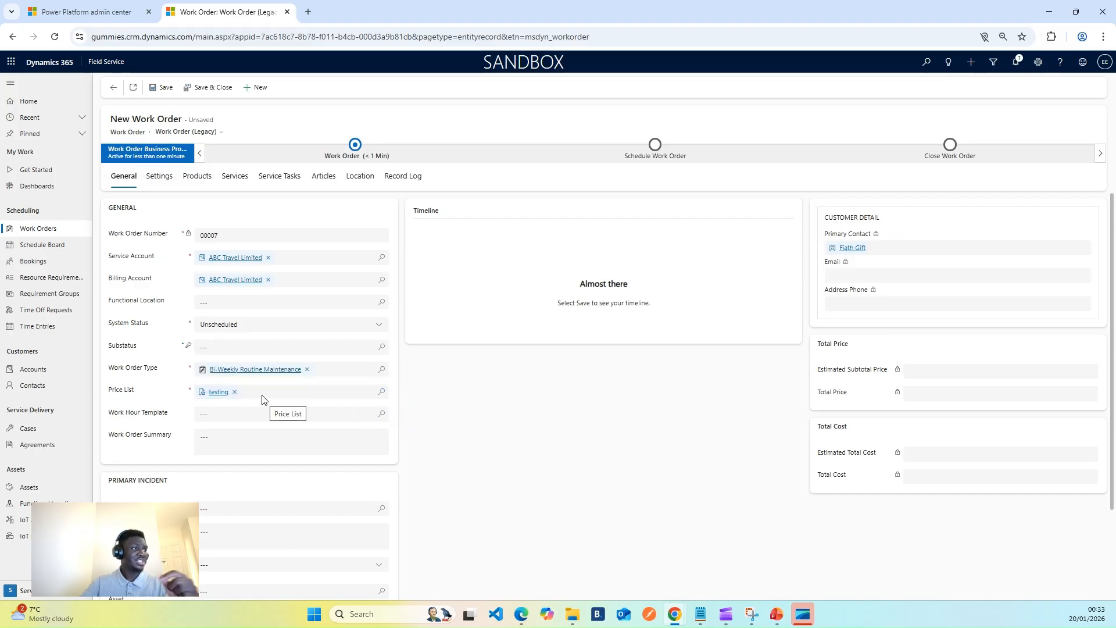
Enter the Work Order Summary "Need 2 Technicians to visit and assess the 4KVA Generator".
scroll(162, 459, down, 2)
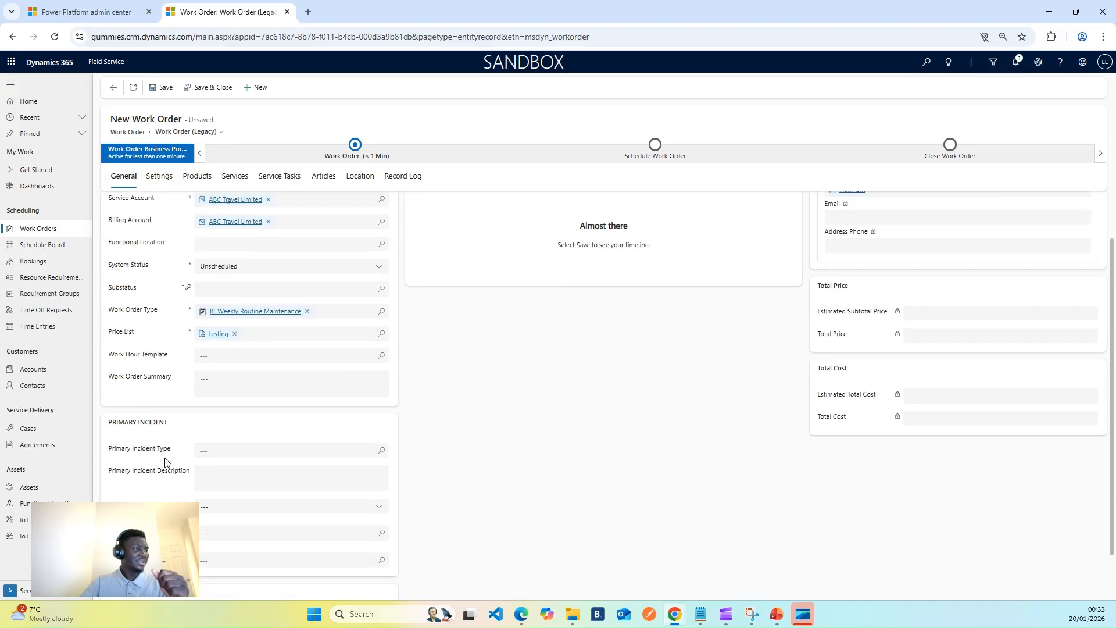
click(218, 330)
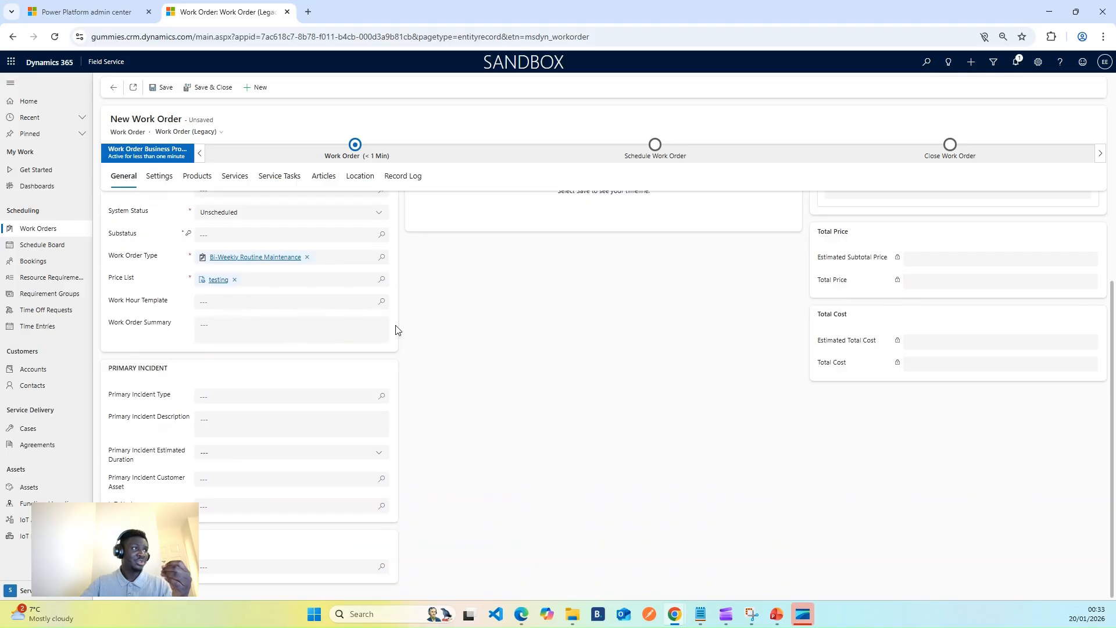
click(254, 323)
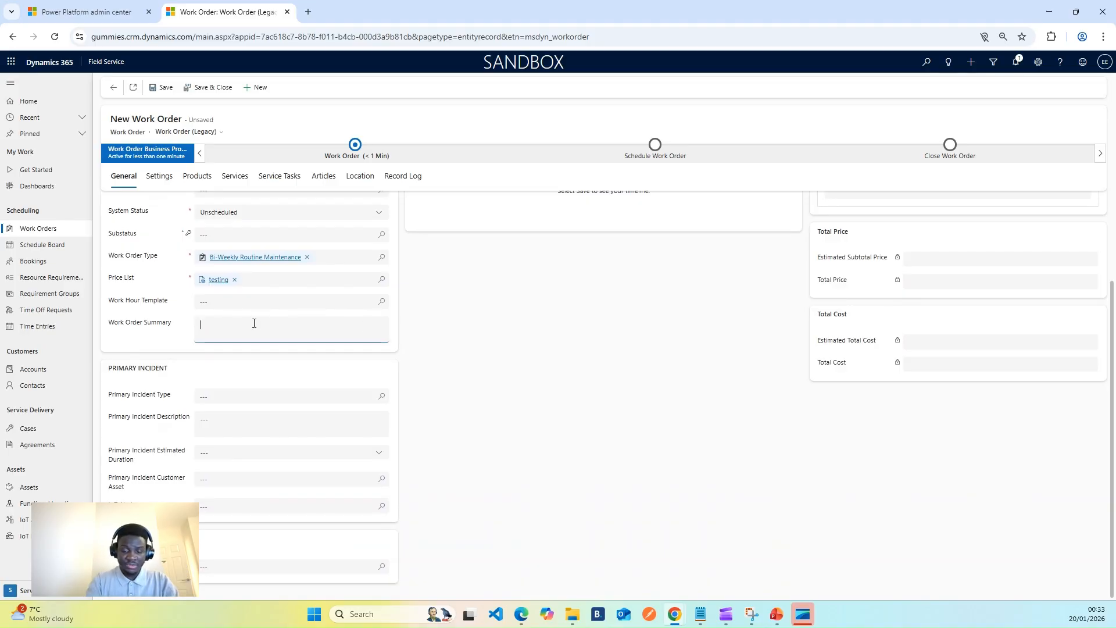
text(Need)
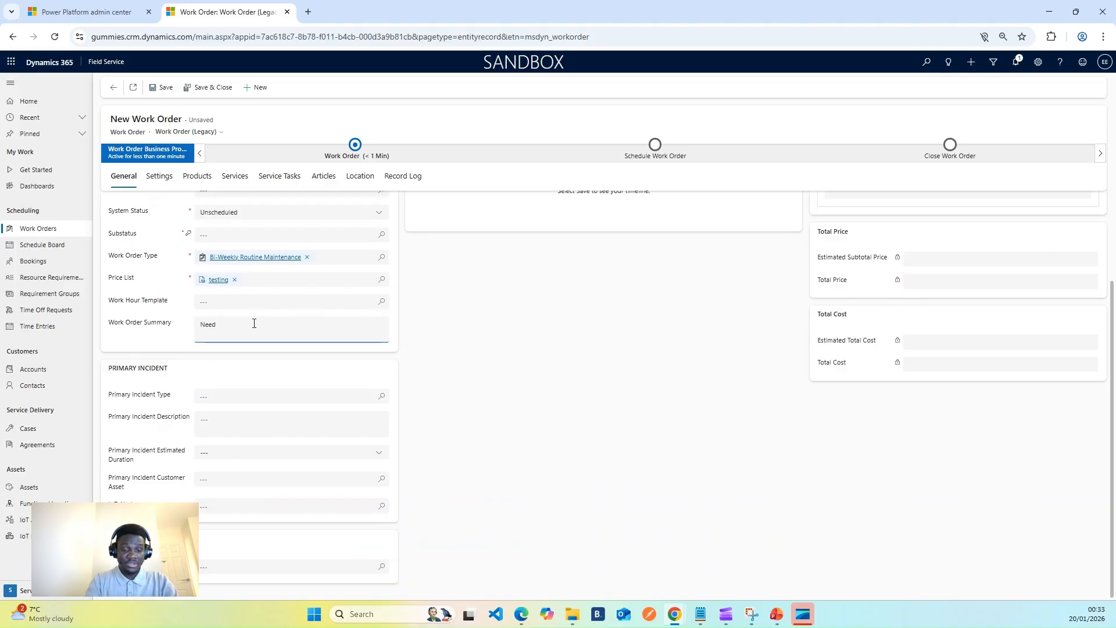
text( 2 Tec)
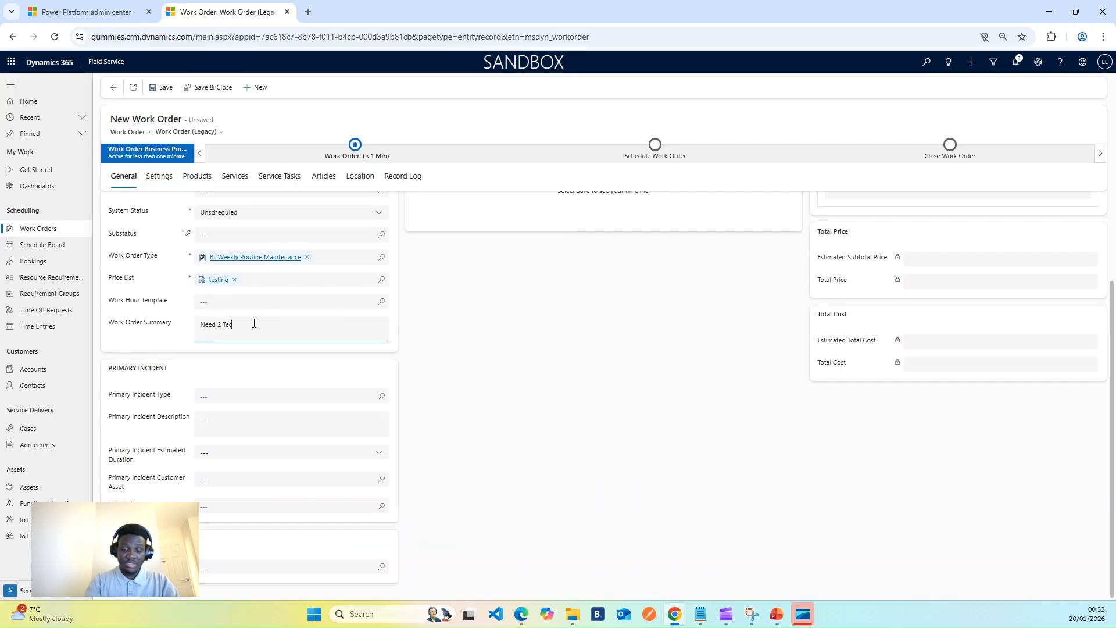
text(hnician)
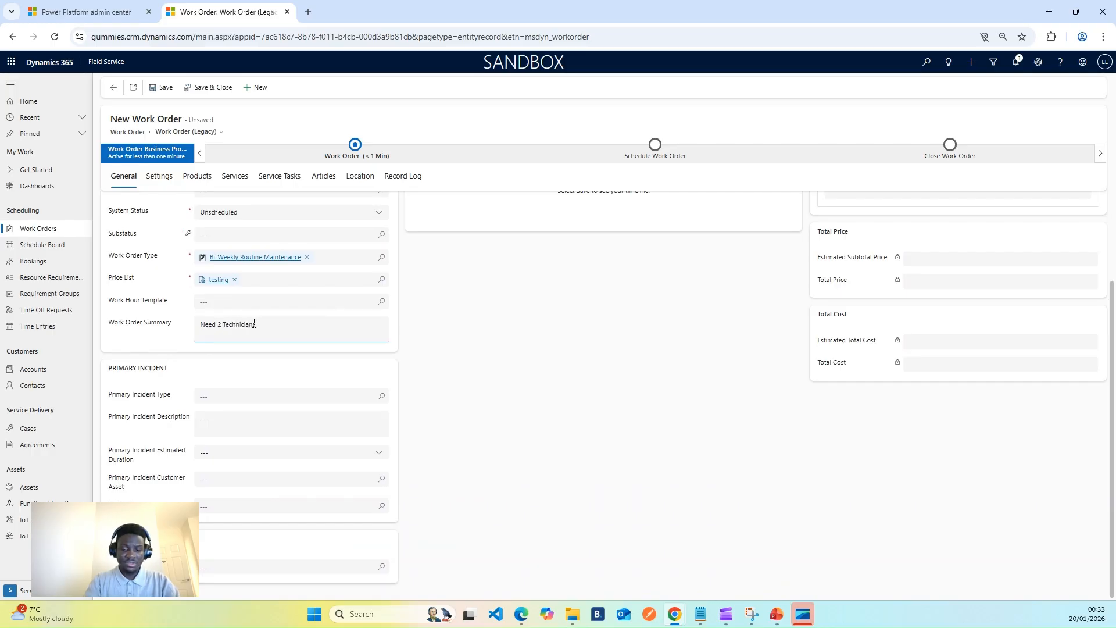
text(s to visit a)
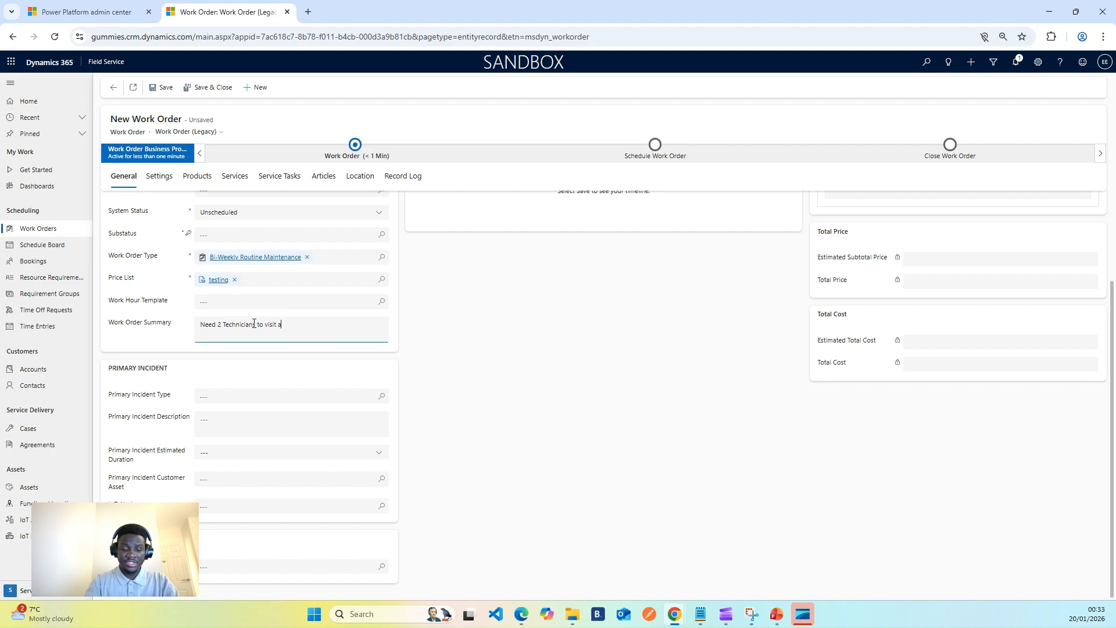
text(nd assess)
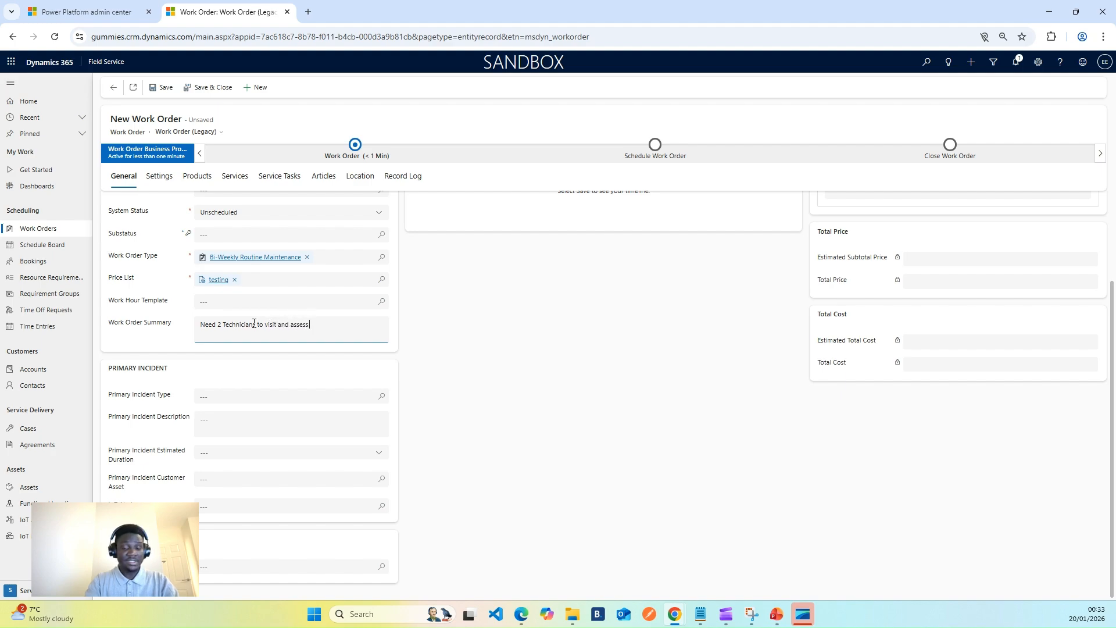
text( the )
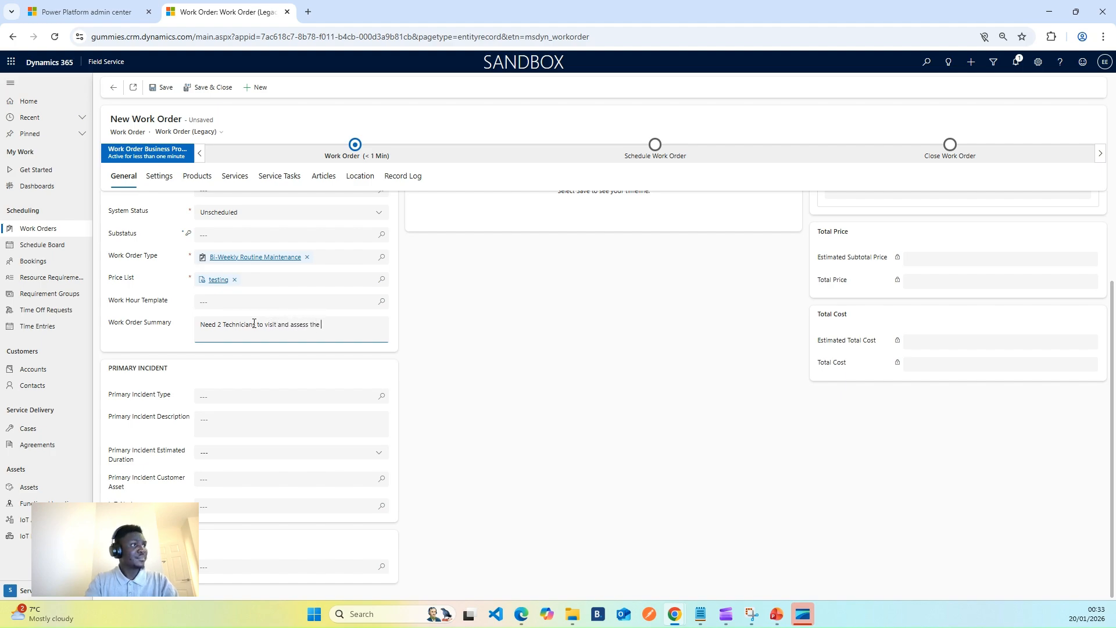
text(Generator)
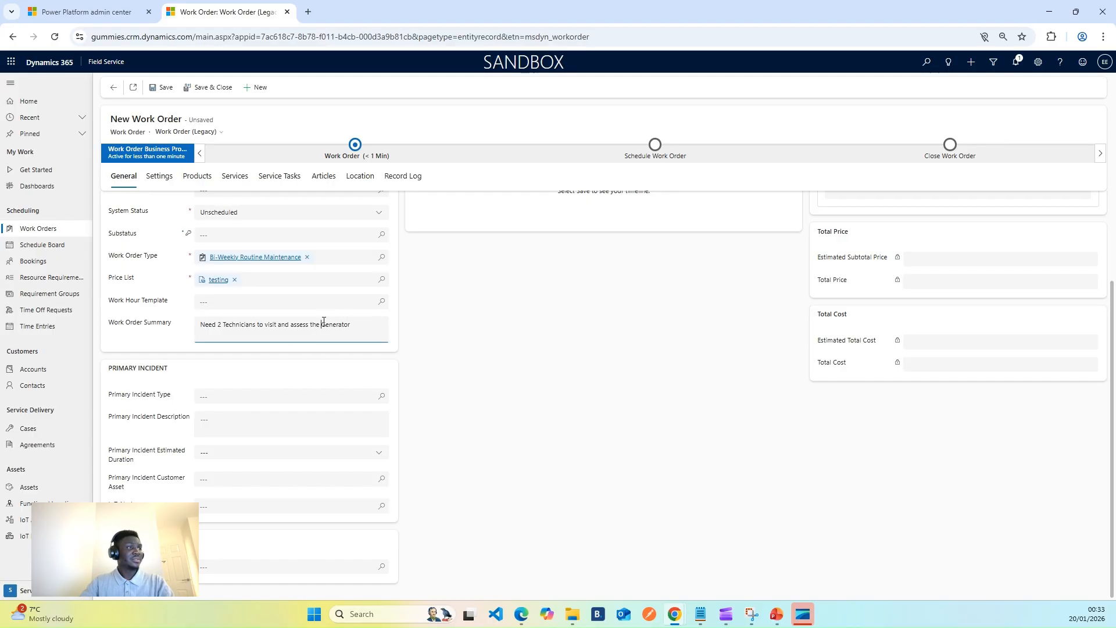
text(4K)
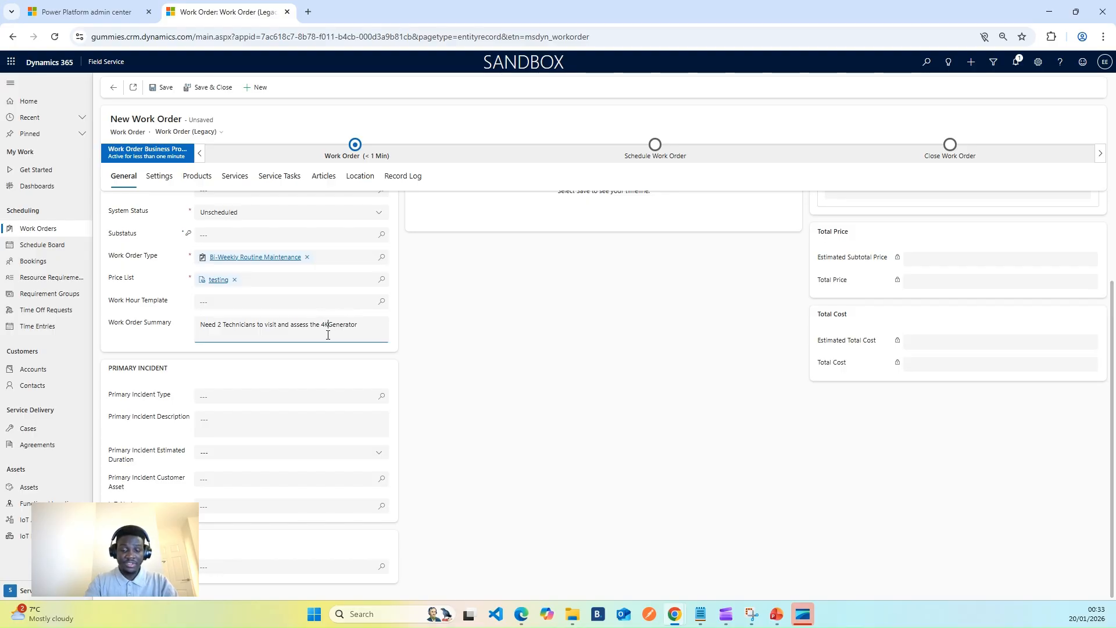
text(VA)
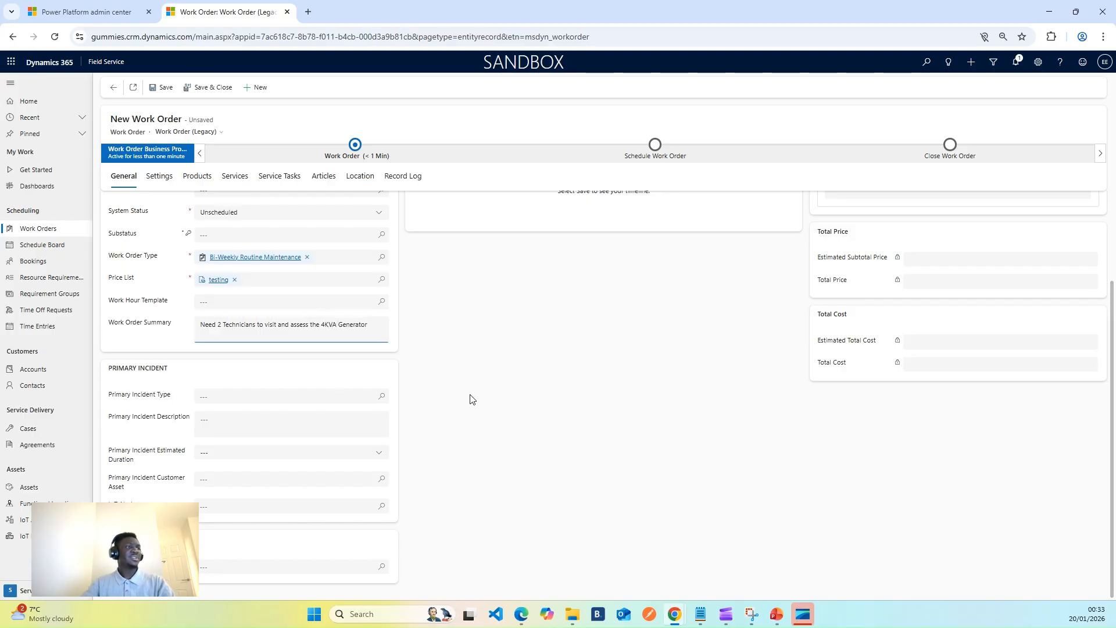
Check the Primary Incident Type lookup for available incident types, then close it without choosing one.
click(379, 400)
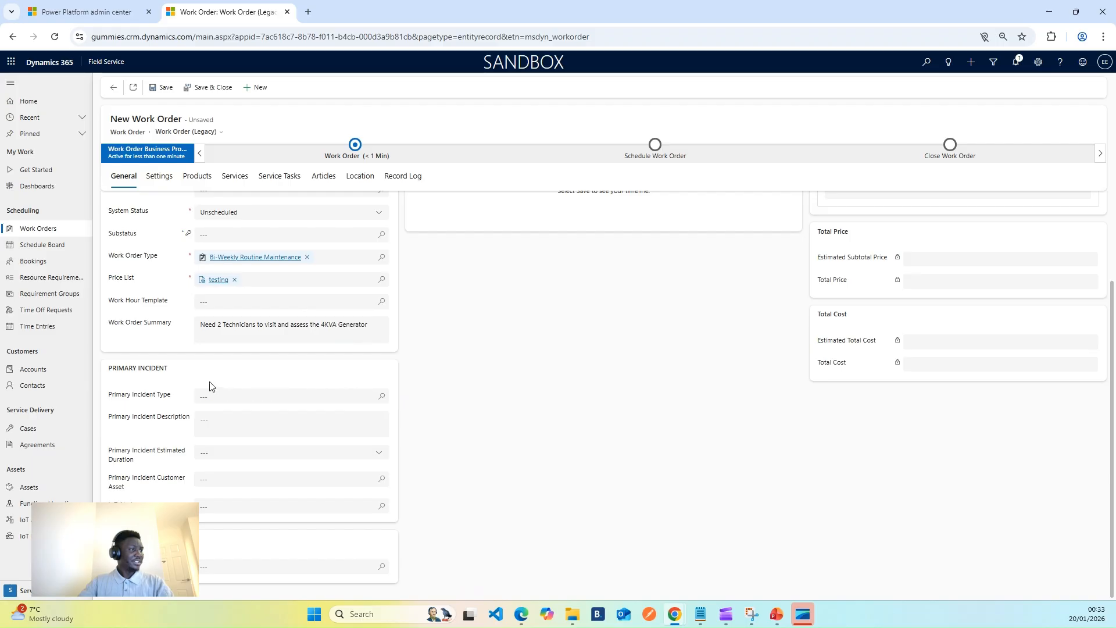
click(381, 400)
click(381, 400)
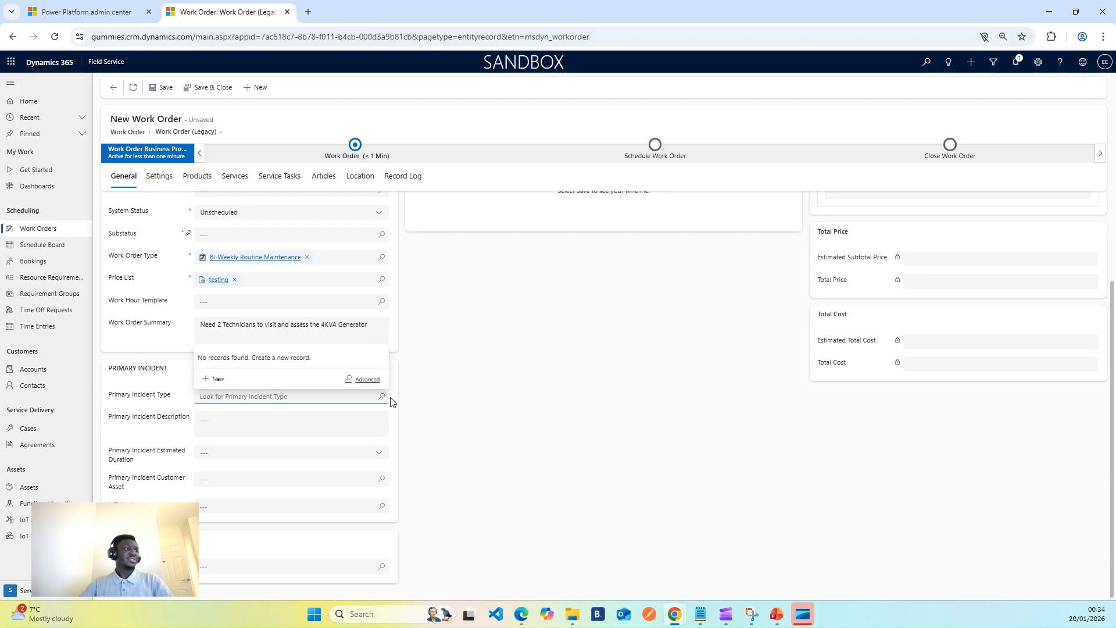
click(444, 348)
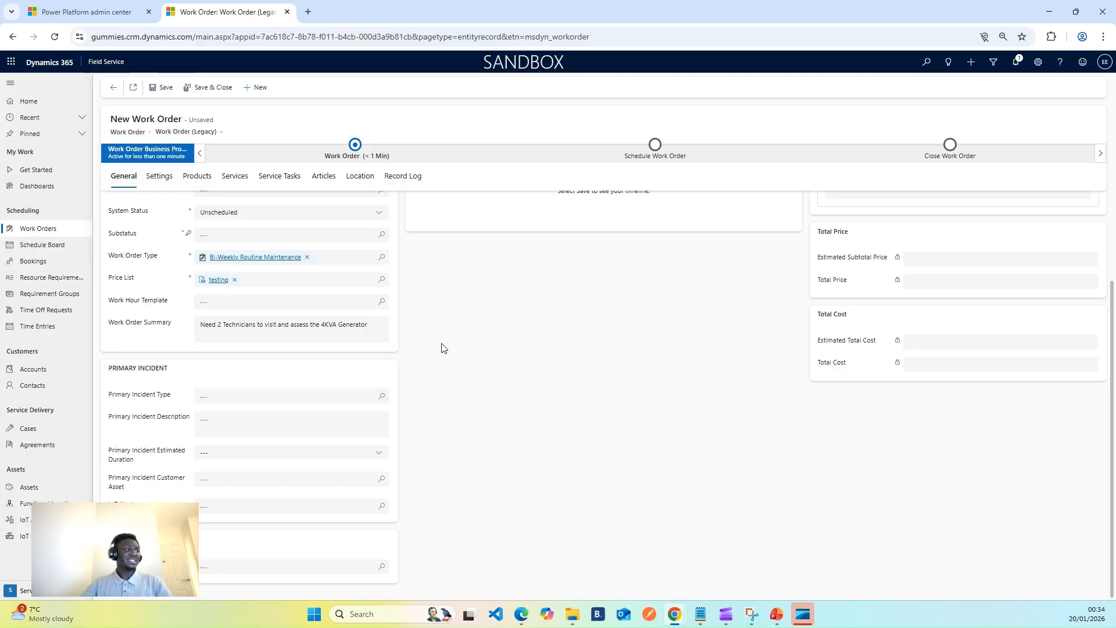
Save the new work order for ABC Travel Limited and check its assigned work order number.
scroll(437, 344, up, 2)
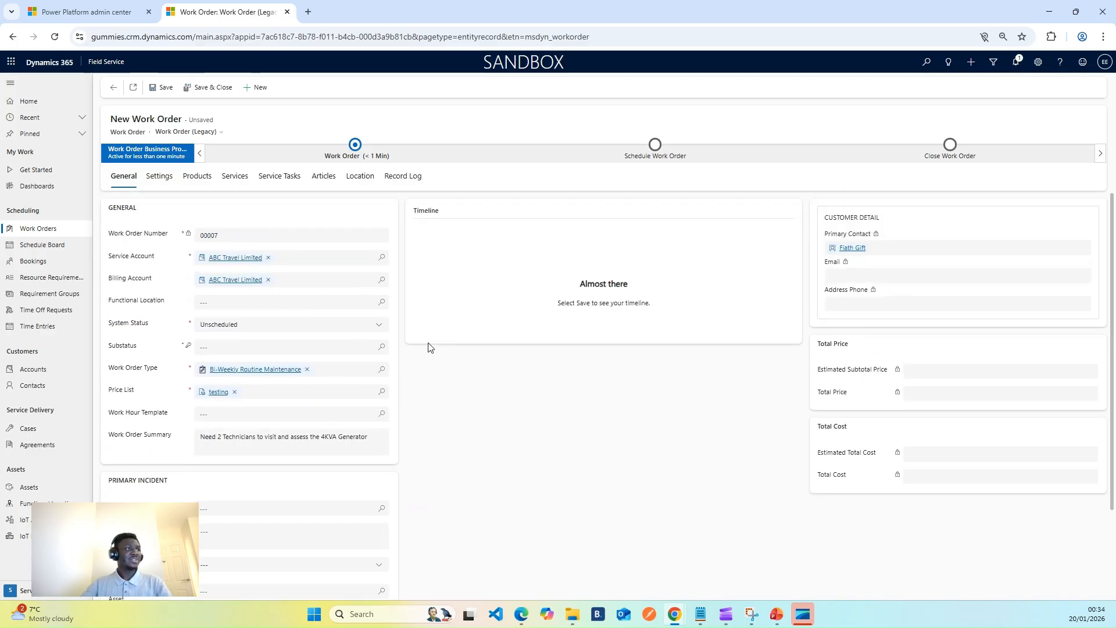
click(162, 87)
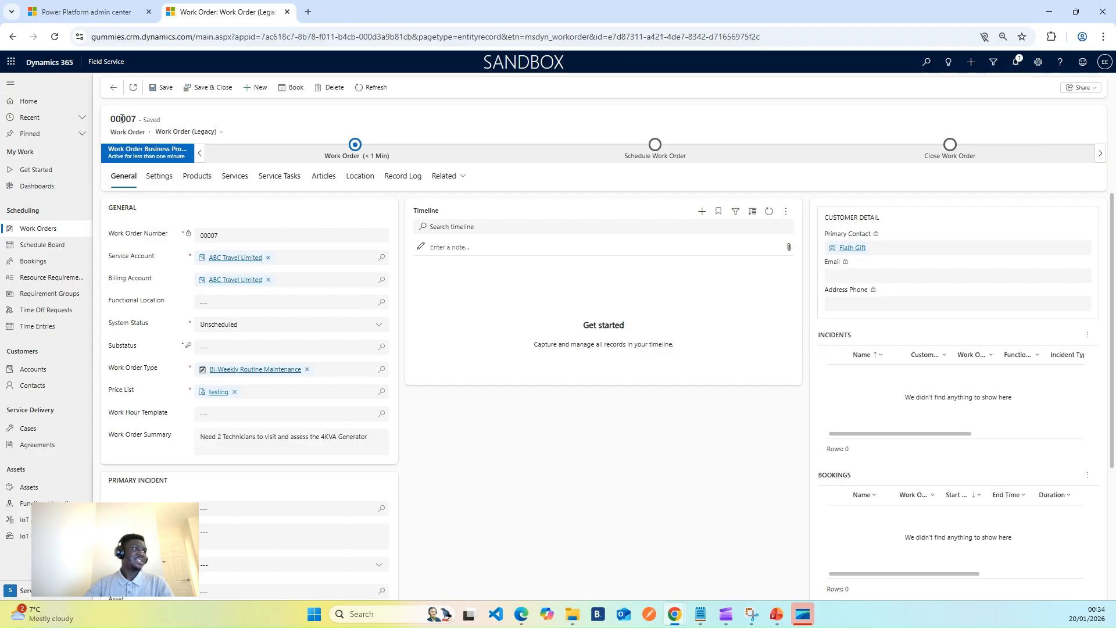
drag(112, 119, 148, 119)
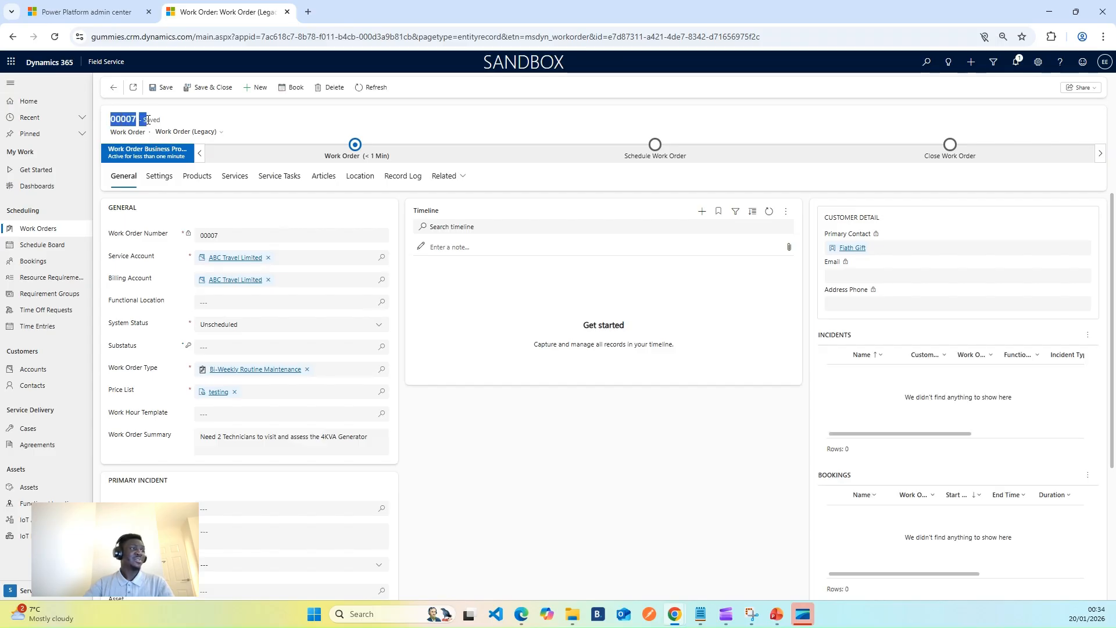
click(259, 117)
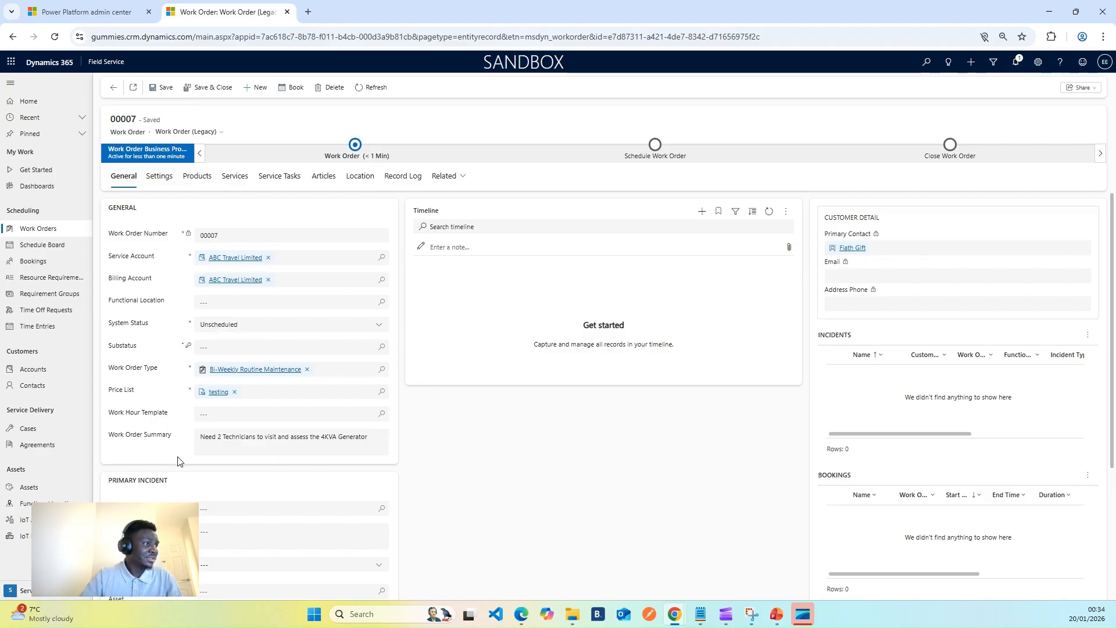
Open the price list linked to the work order and rename it "ABC Price List".
scroll(244, 465, down, 2)
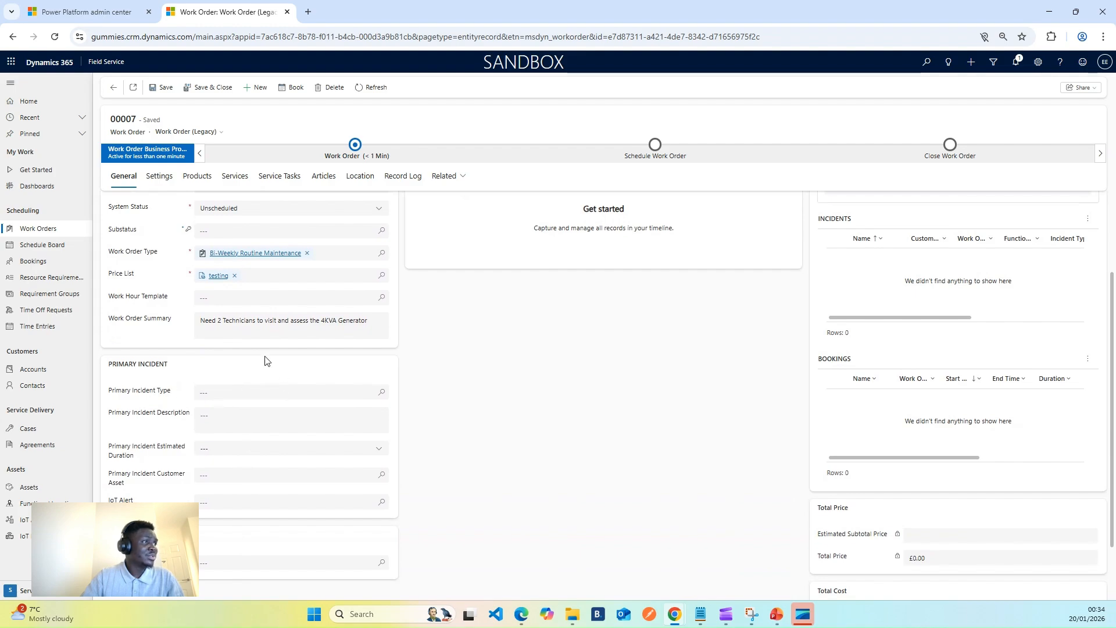
click(218, 276)
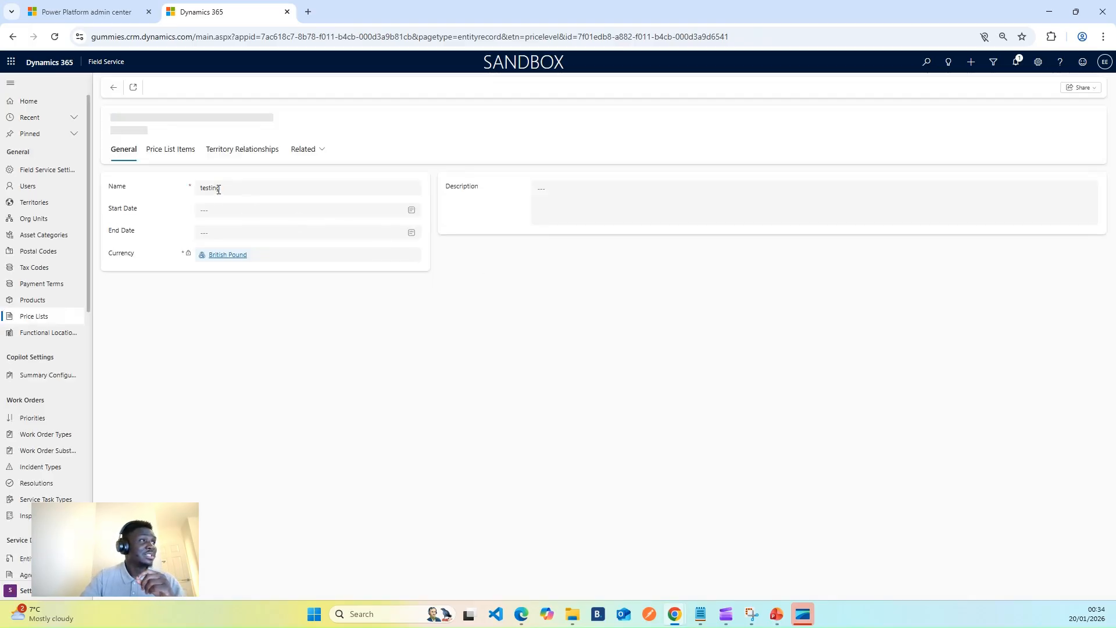
drag(219, 187, 150, 187)
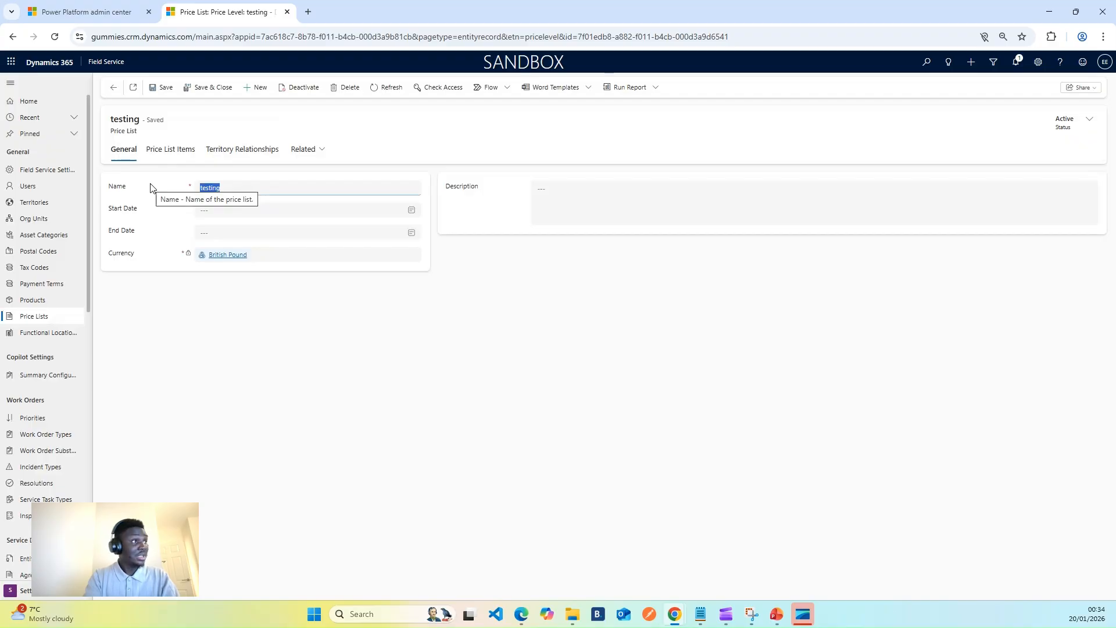
text(ABC Price List)
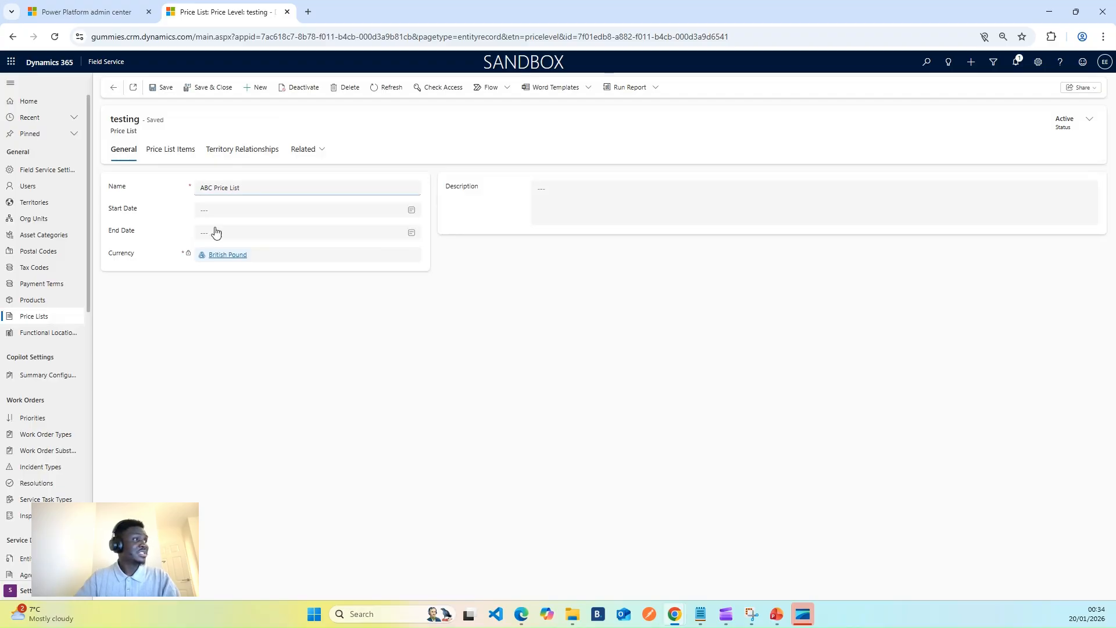
click(329, 382)
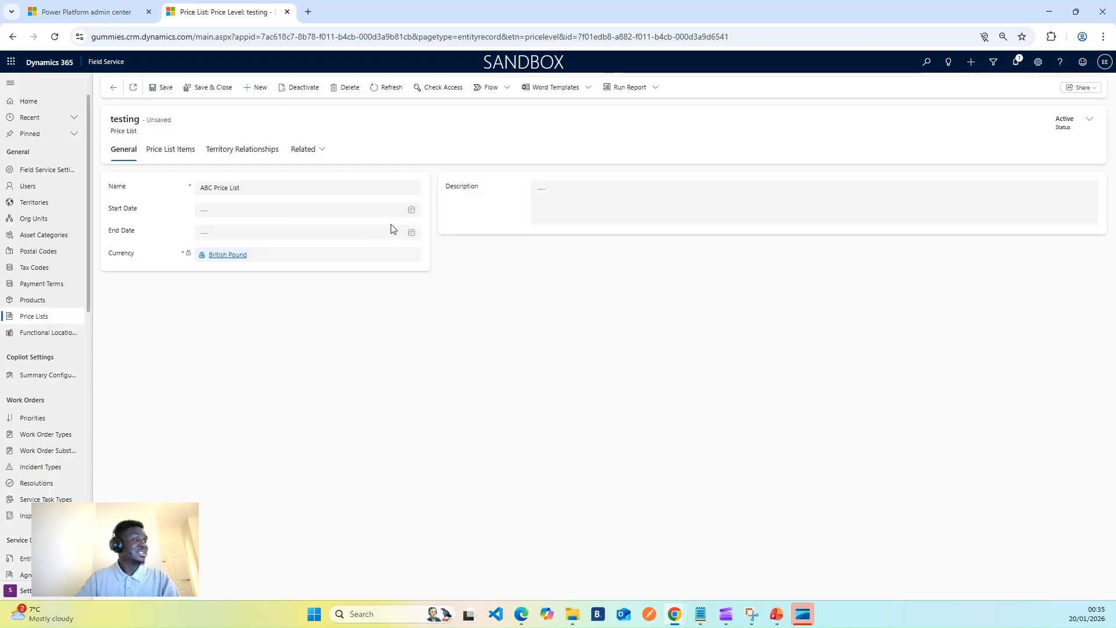
Set the price list's start date to 1/19/2026 and end date to 1/23/2026, and save it.
click(408, 213)
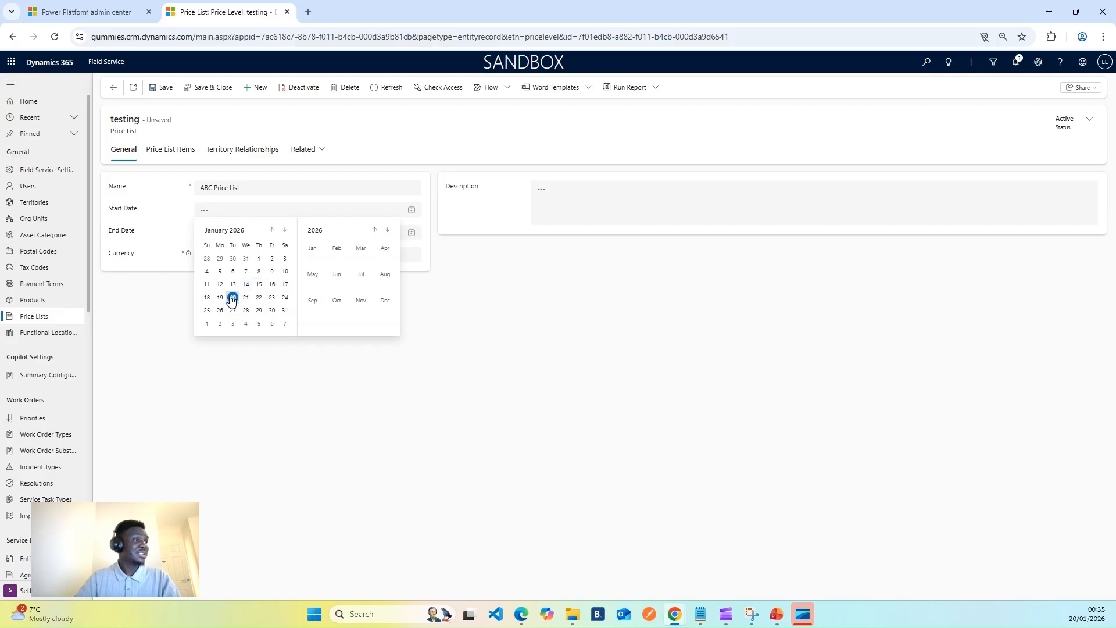
click(221, 298)
click(411, 232)
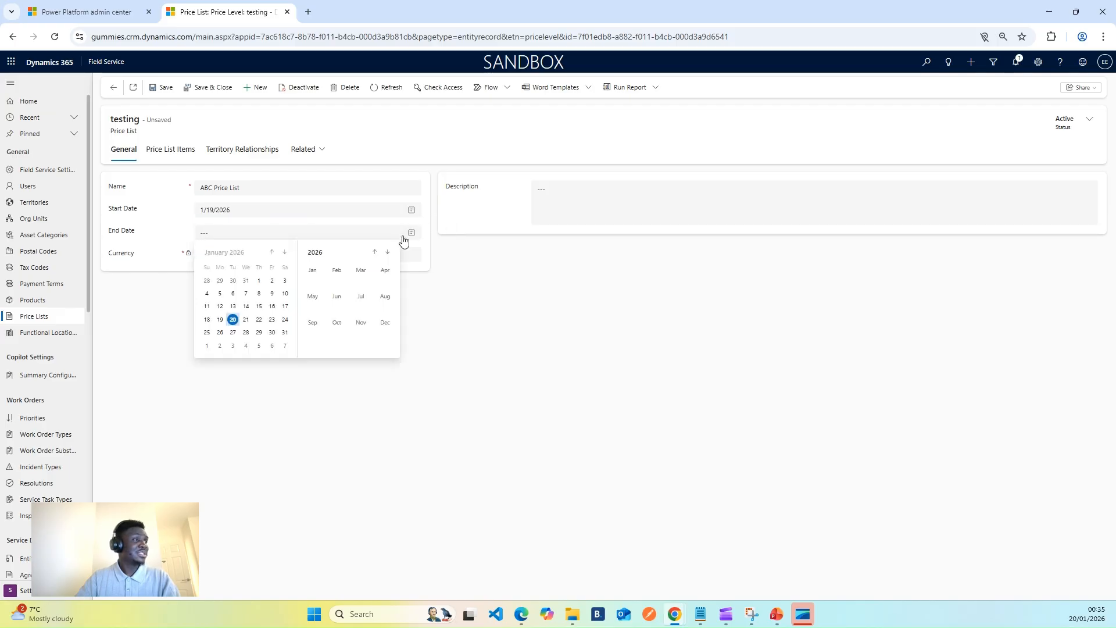
click(272, 321)
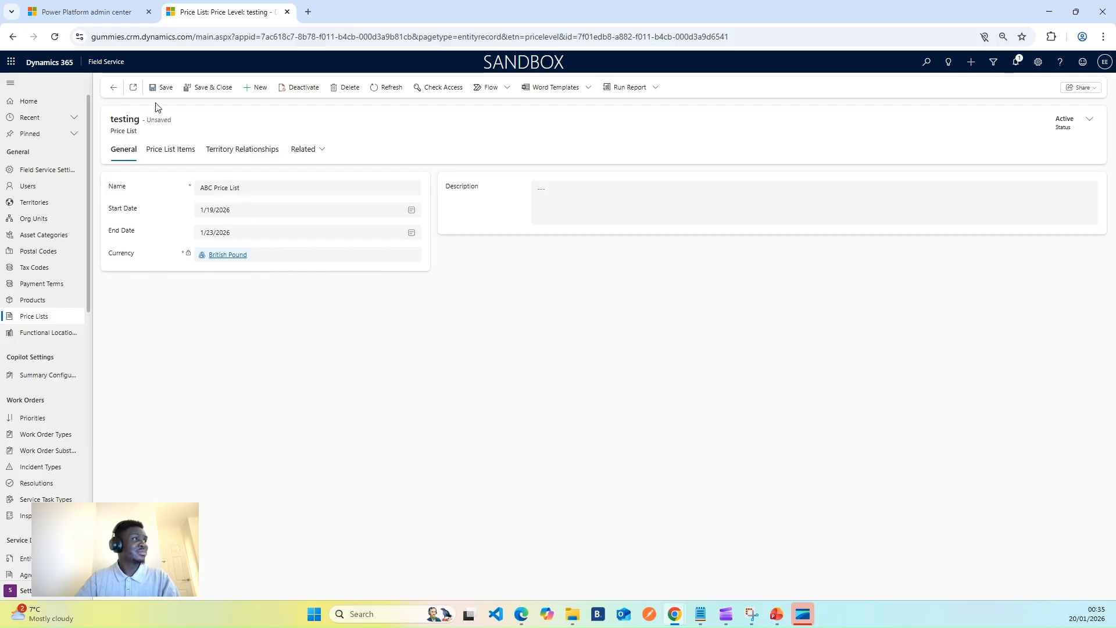
click(162, 87)
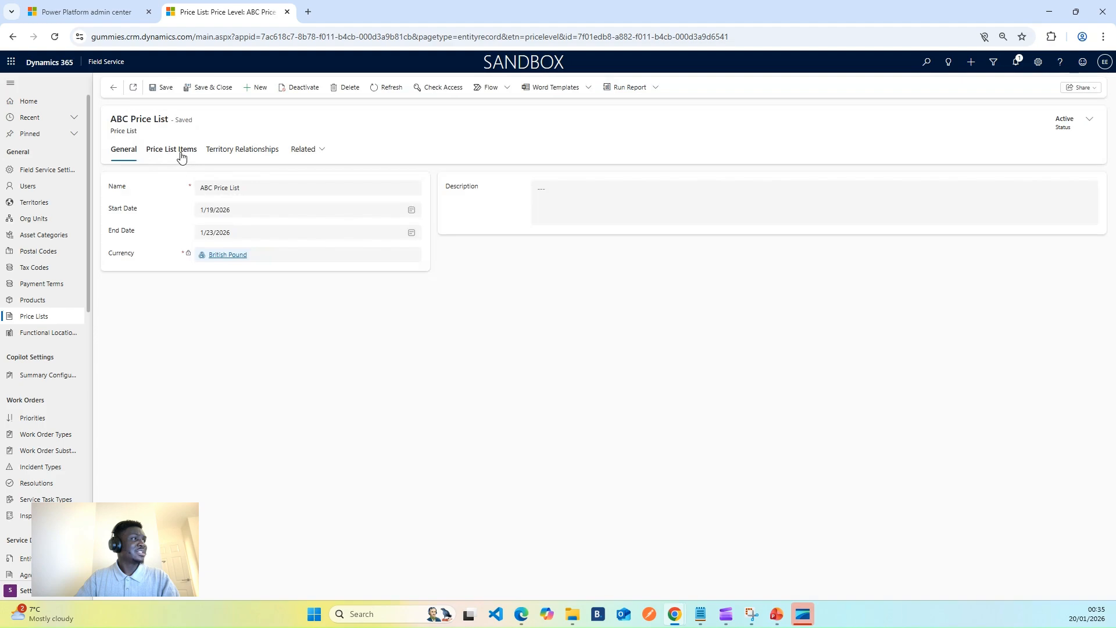
Create a new item in ABC Price List for the product Test and try to save it.
click(177, 151)
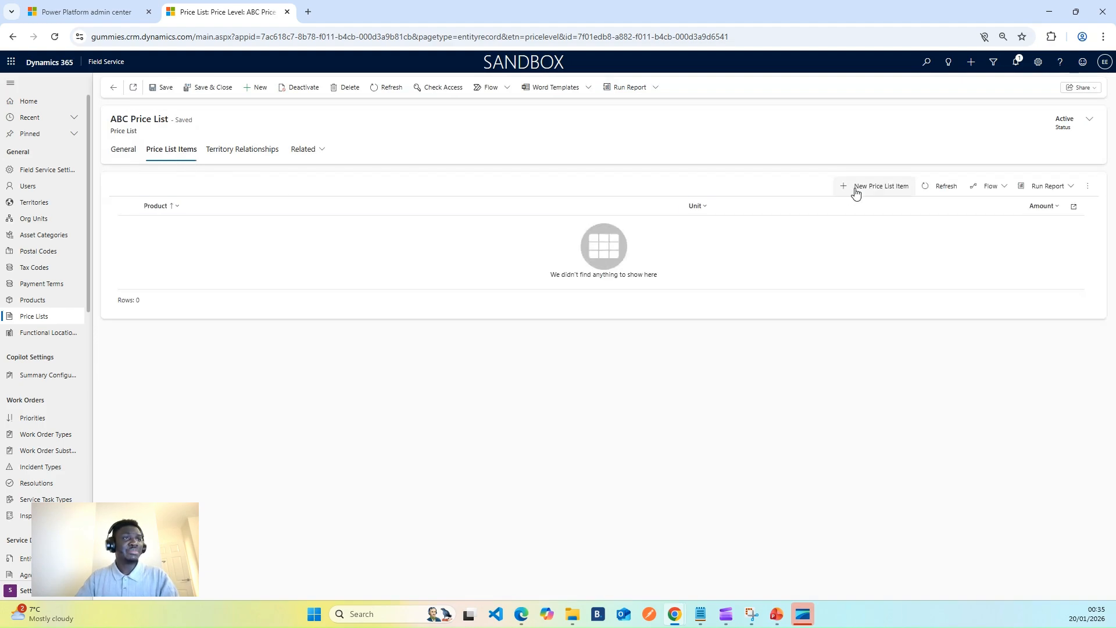
click(859, 187)
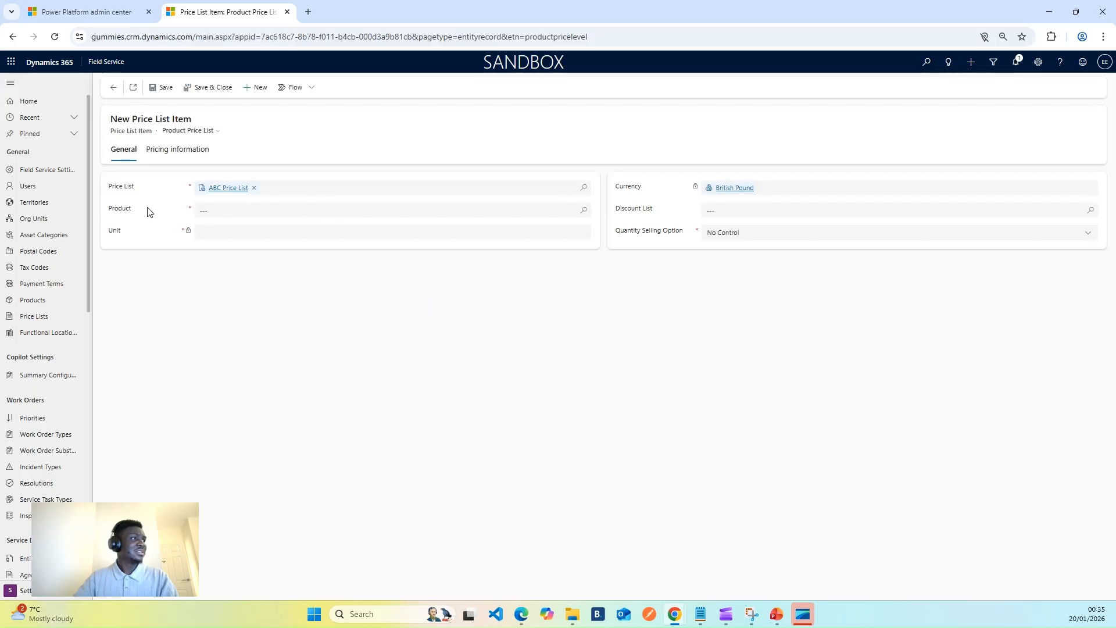
click(580, 212)
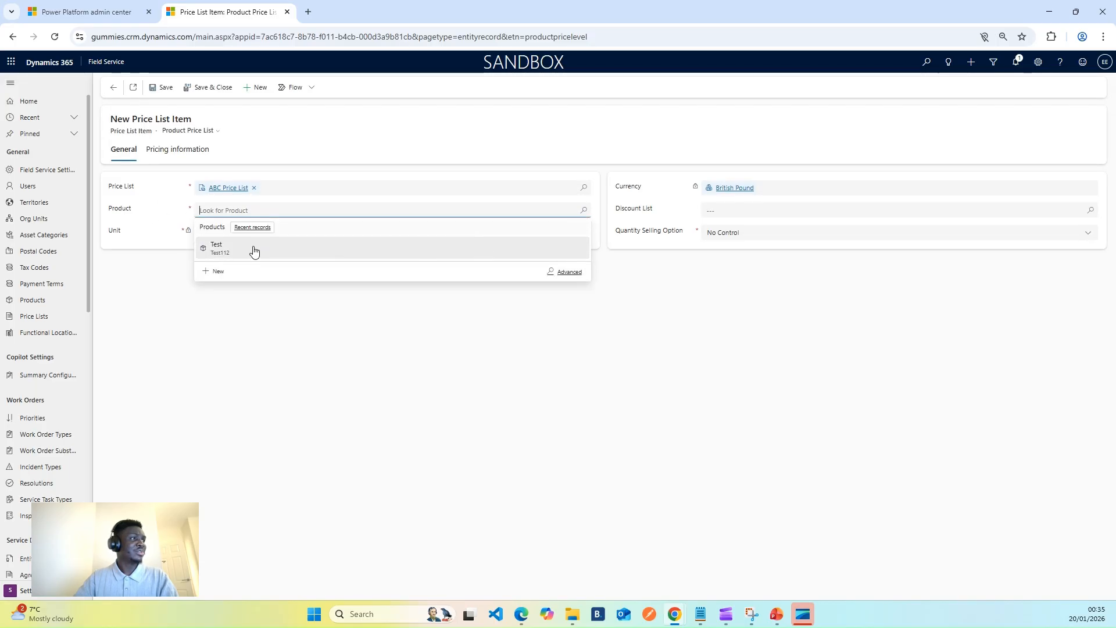
click(251, 252)
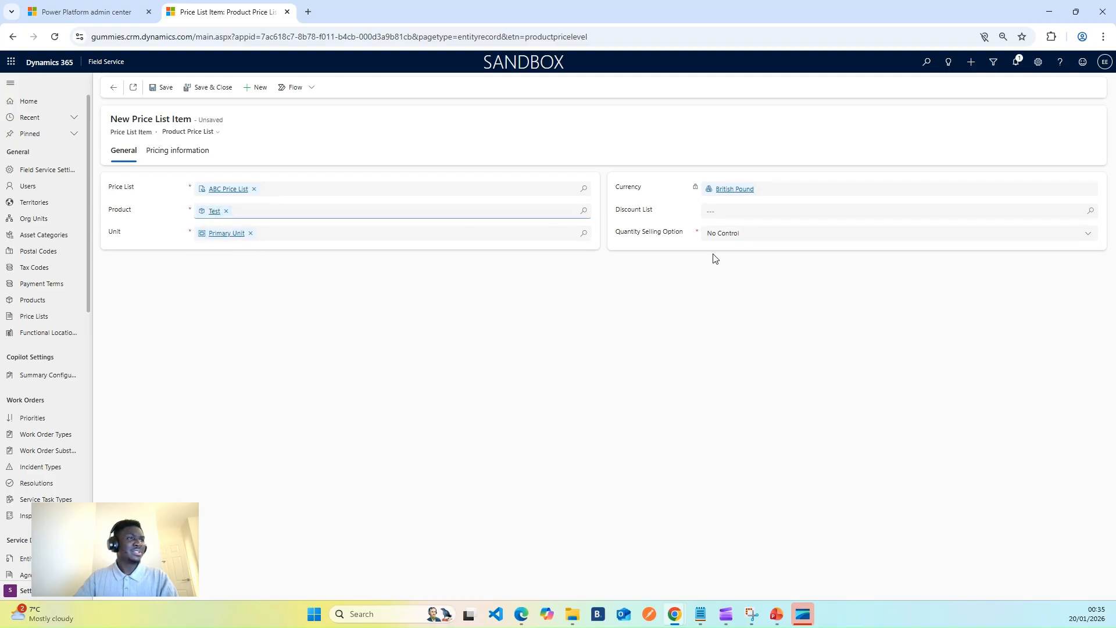
click(161, 88)
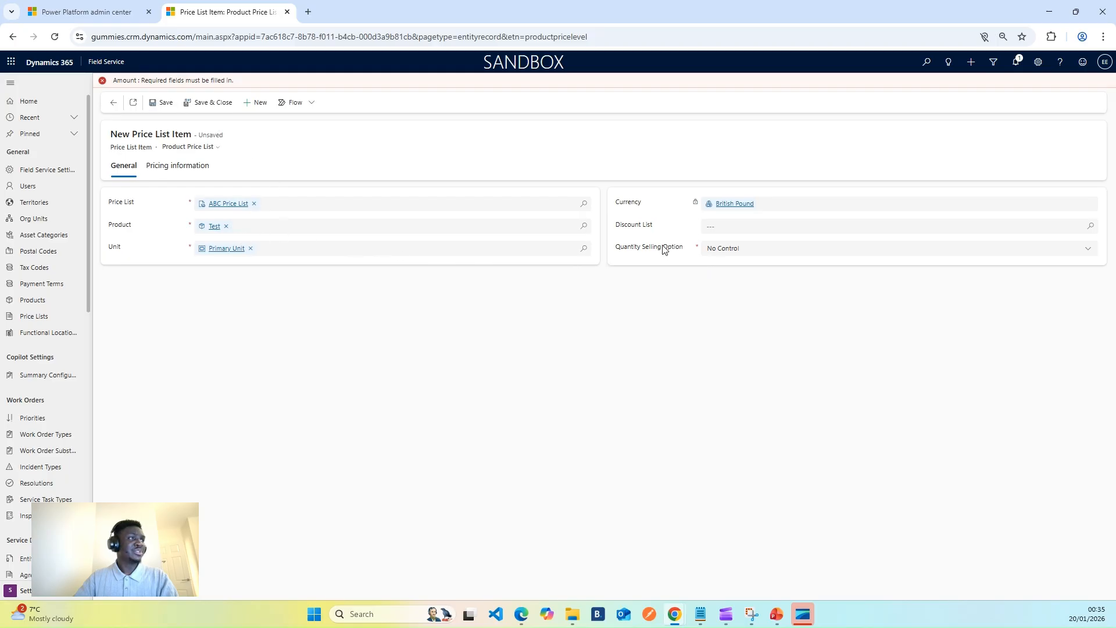
Set the price list item's amount to 1000, then save and close both the item and ABC Price List.
click(188, 174)
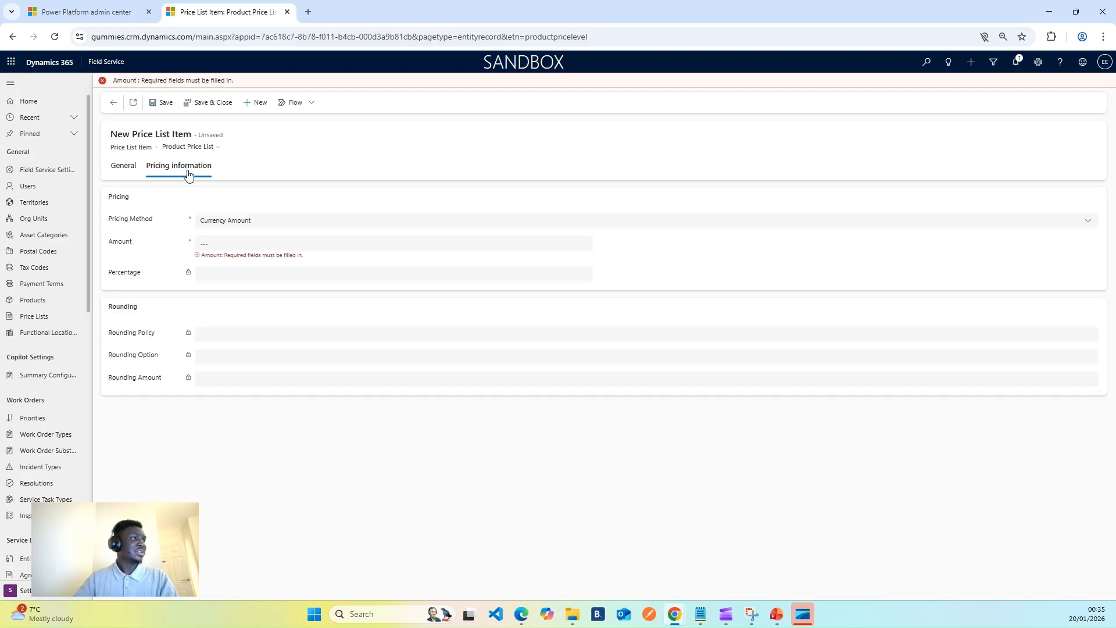
click(220, 241)
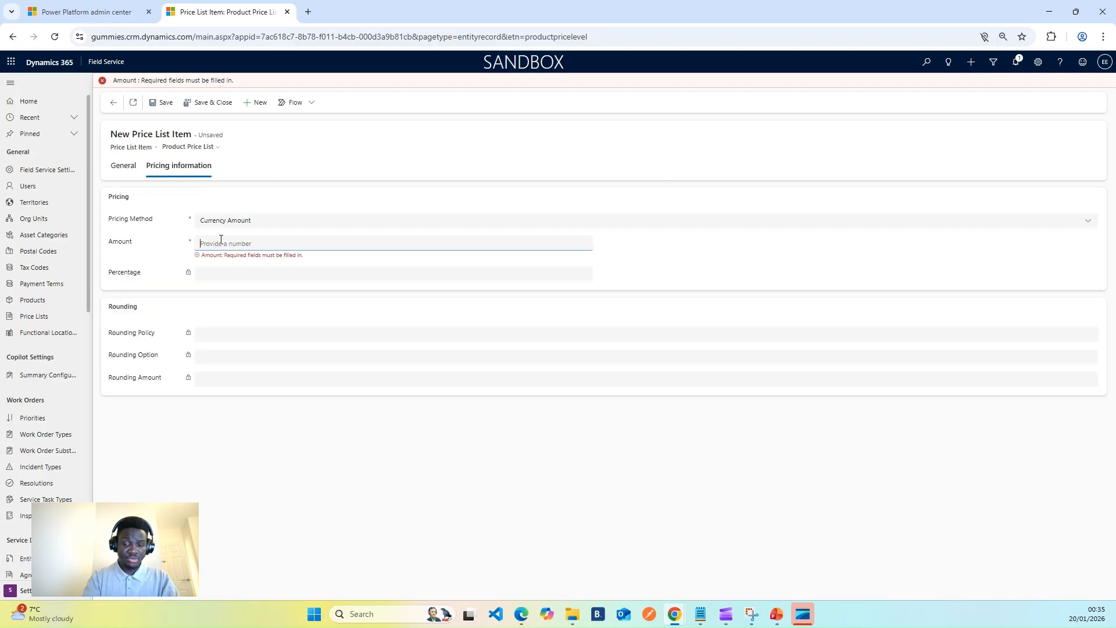
text(1000)
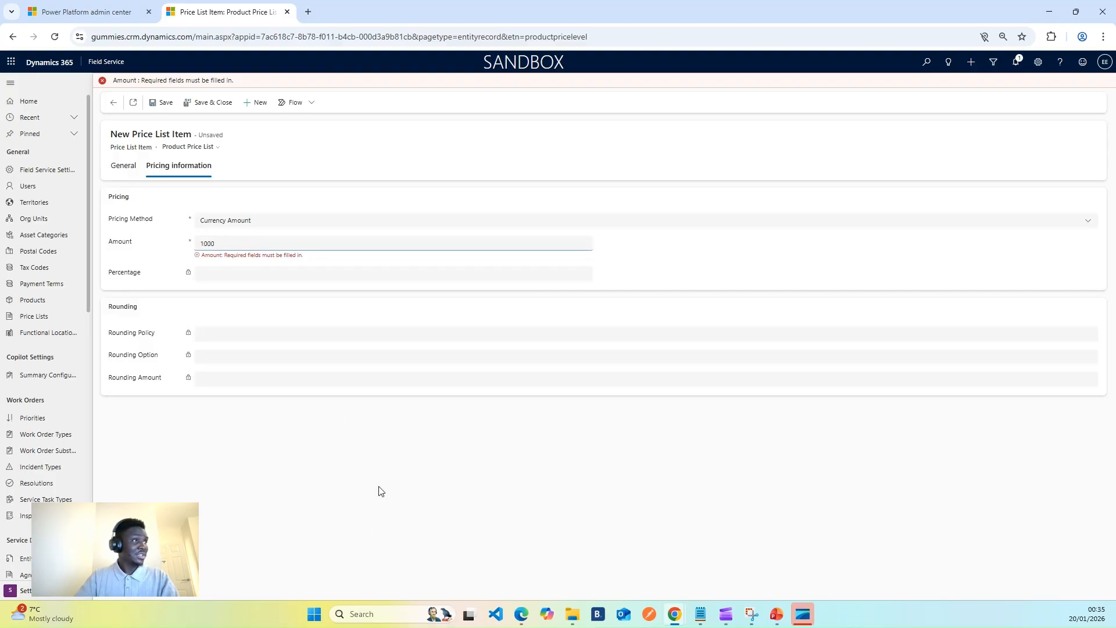
click(379, 492)
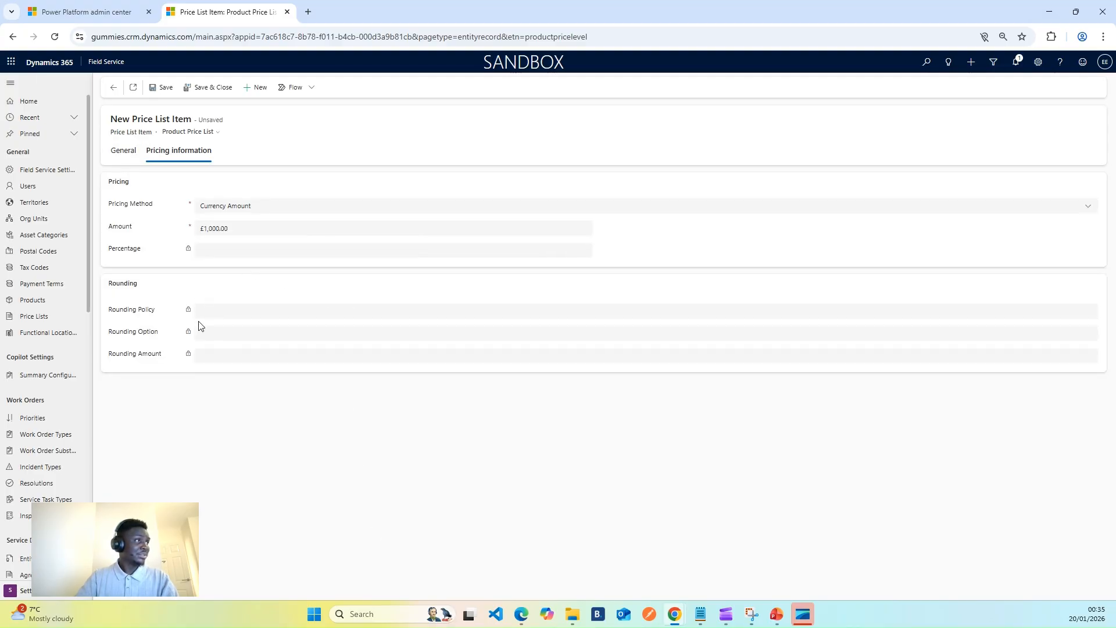
click(192, 87)
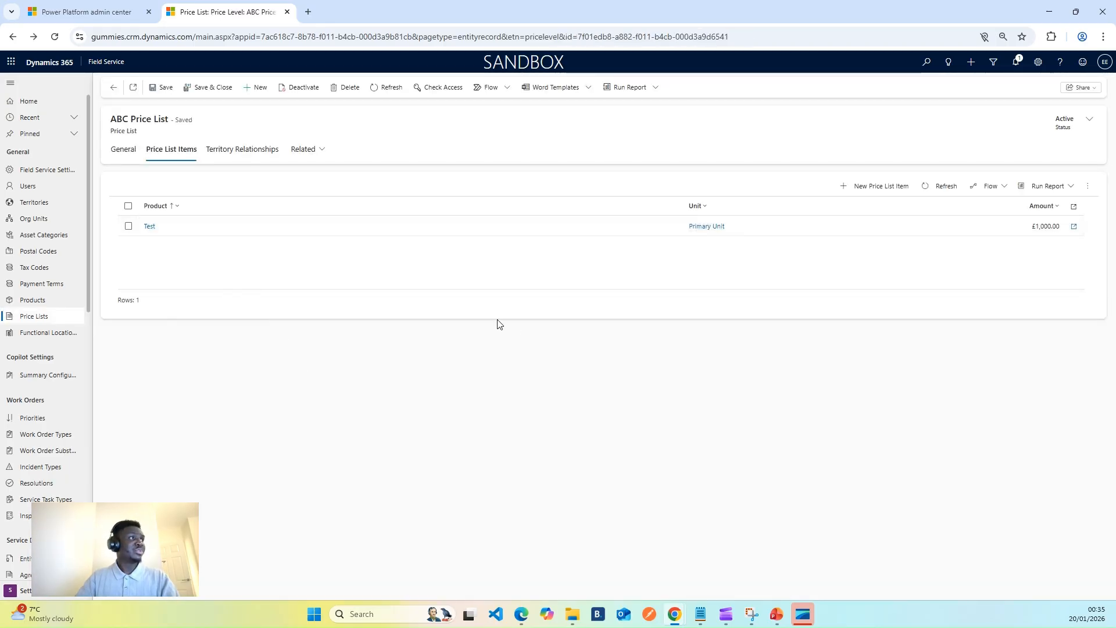
click(125, 153)
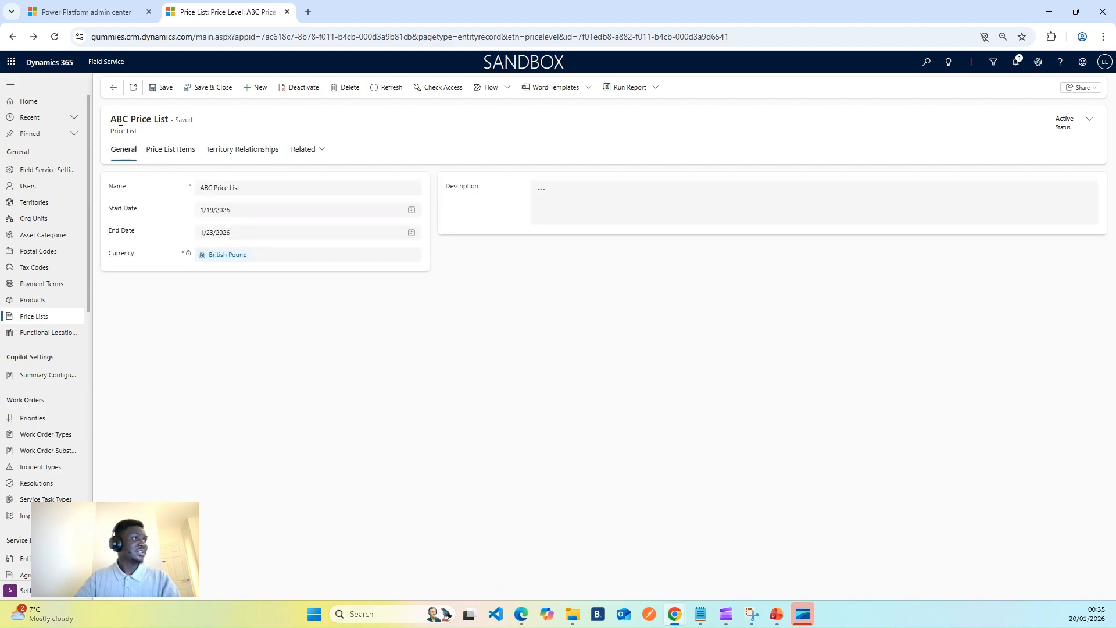
click(203, 87)
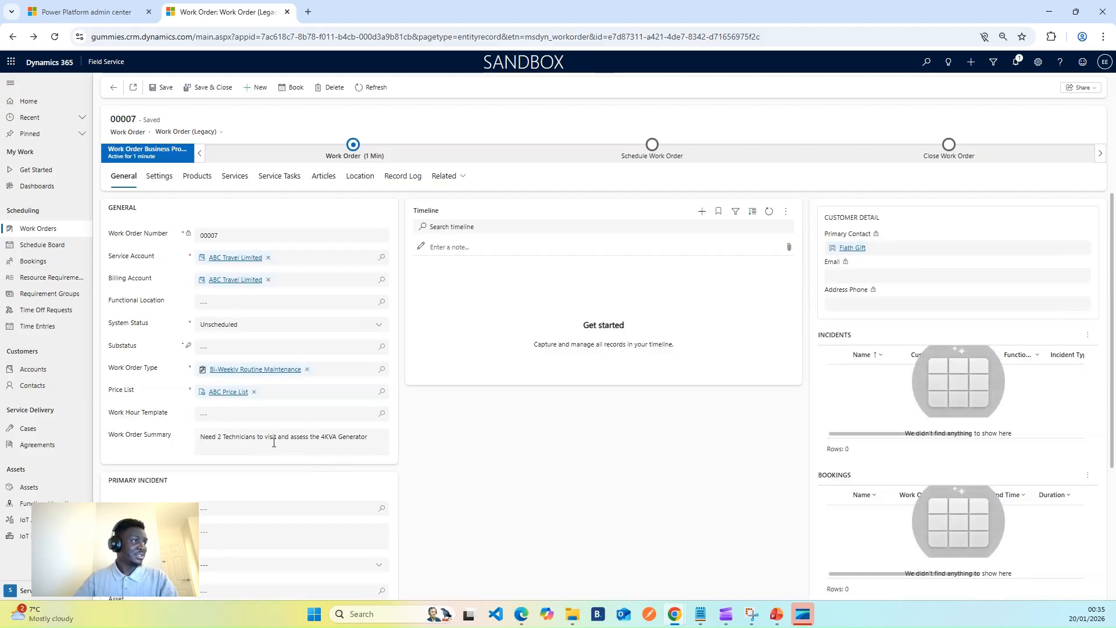
Create a new primary incident type from the work order and name it "Failure in Oil Filter".
scroll(273, 443, down, 2)
click(381, 392)
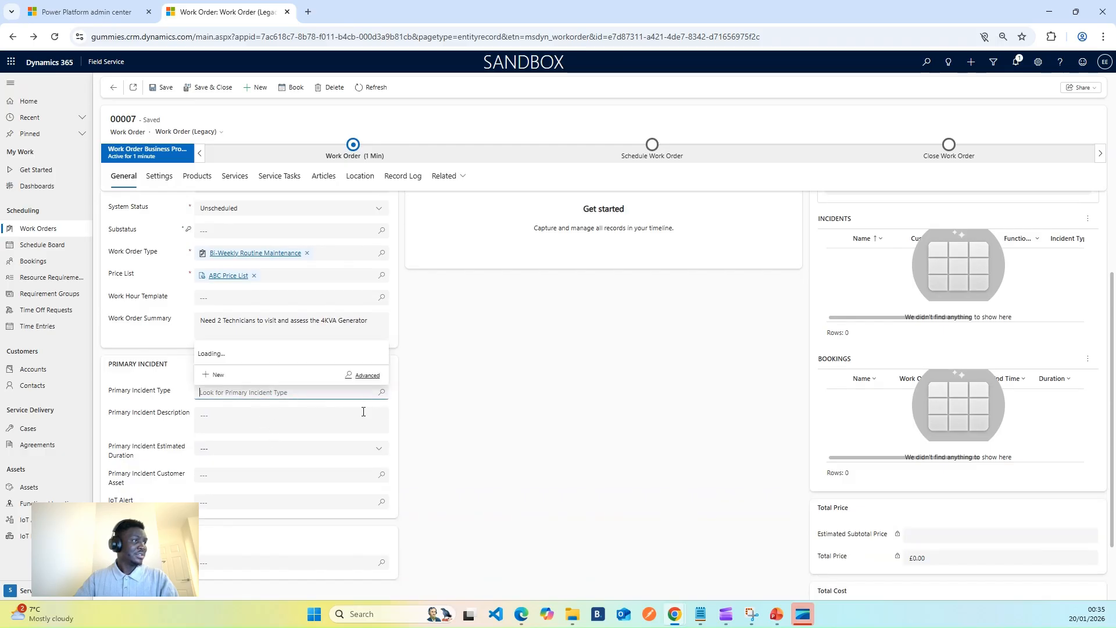
click(216, 375)
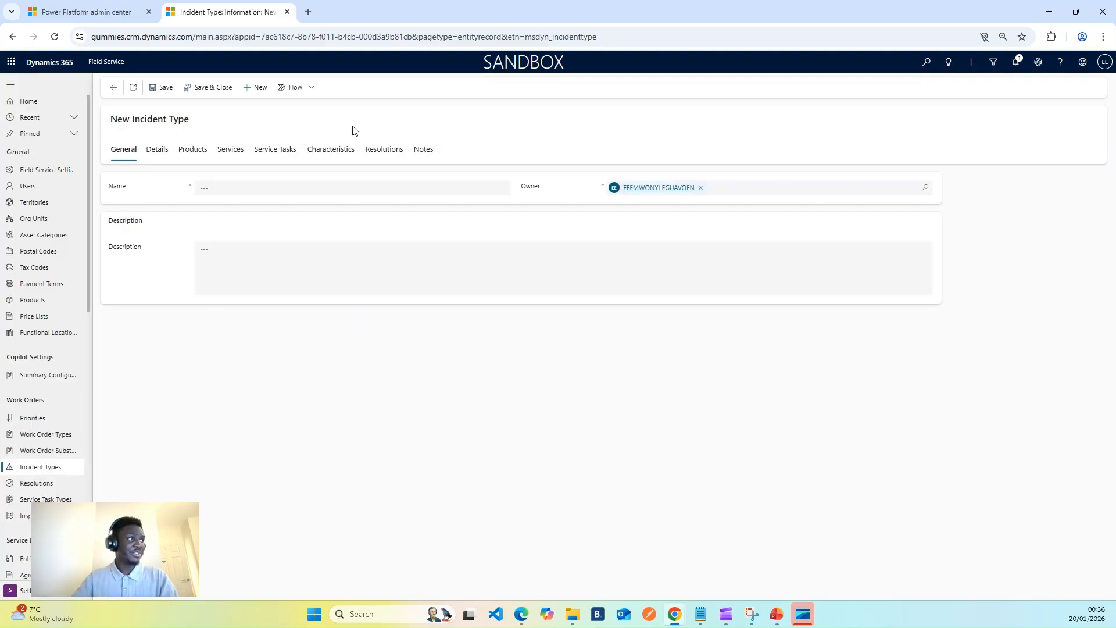
click(226, 184)
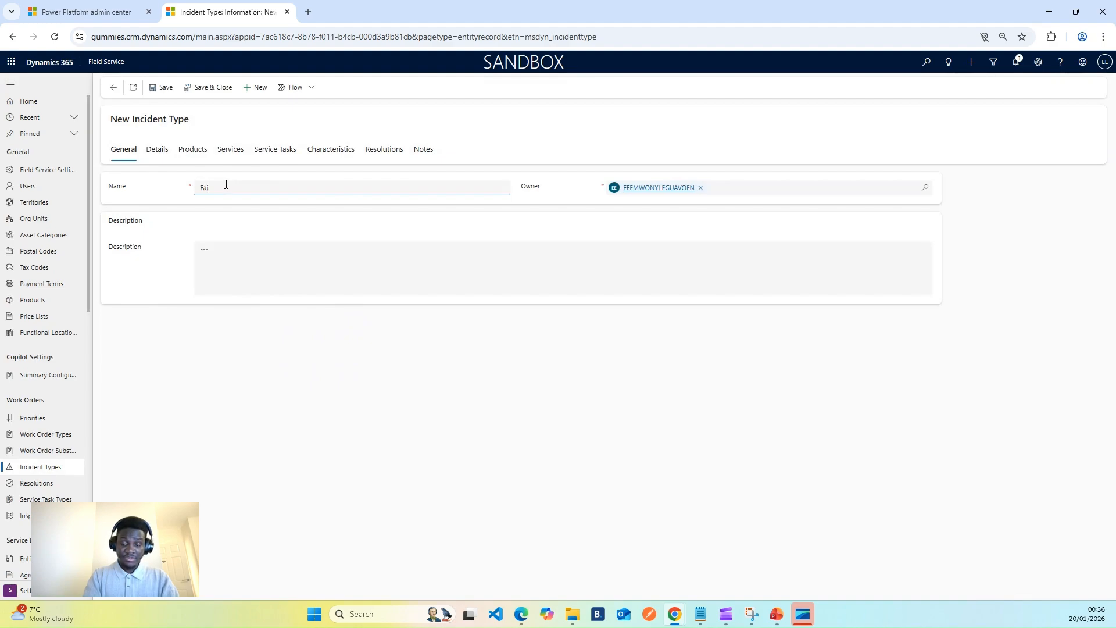
text(re in O)
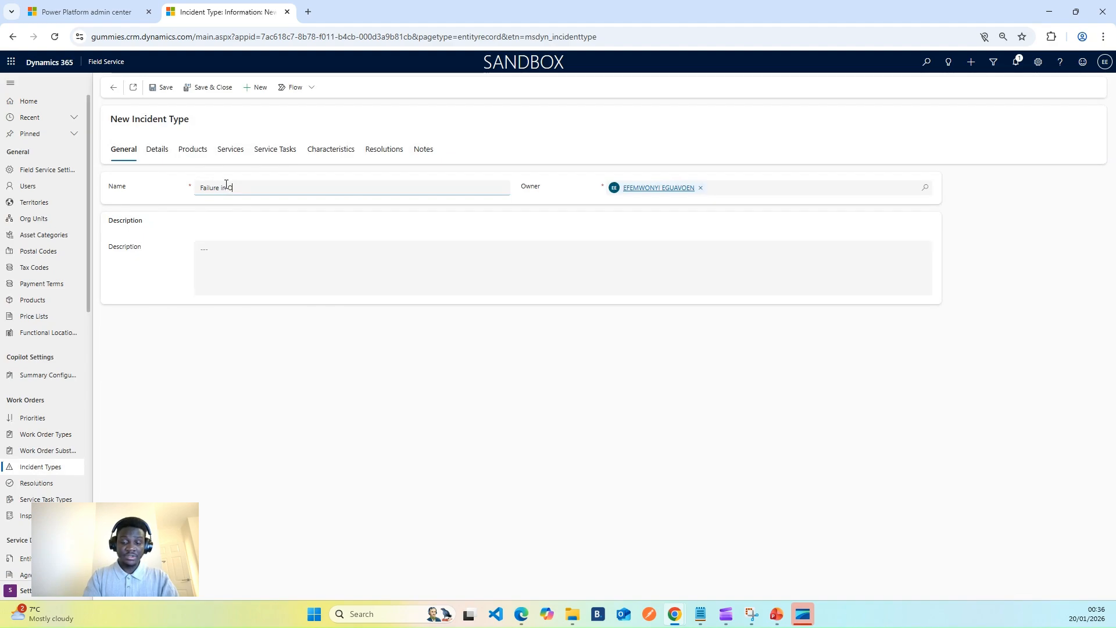
text(il Filter)
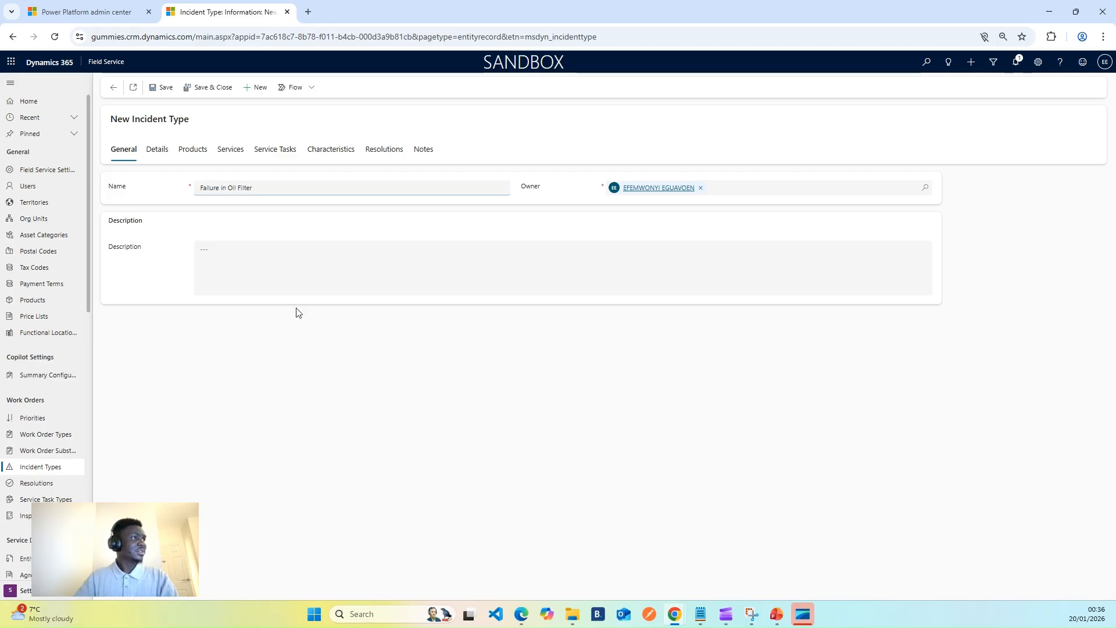
click(308, 366)
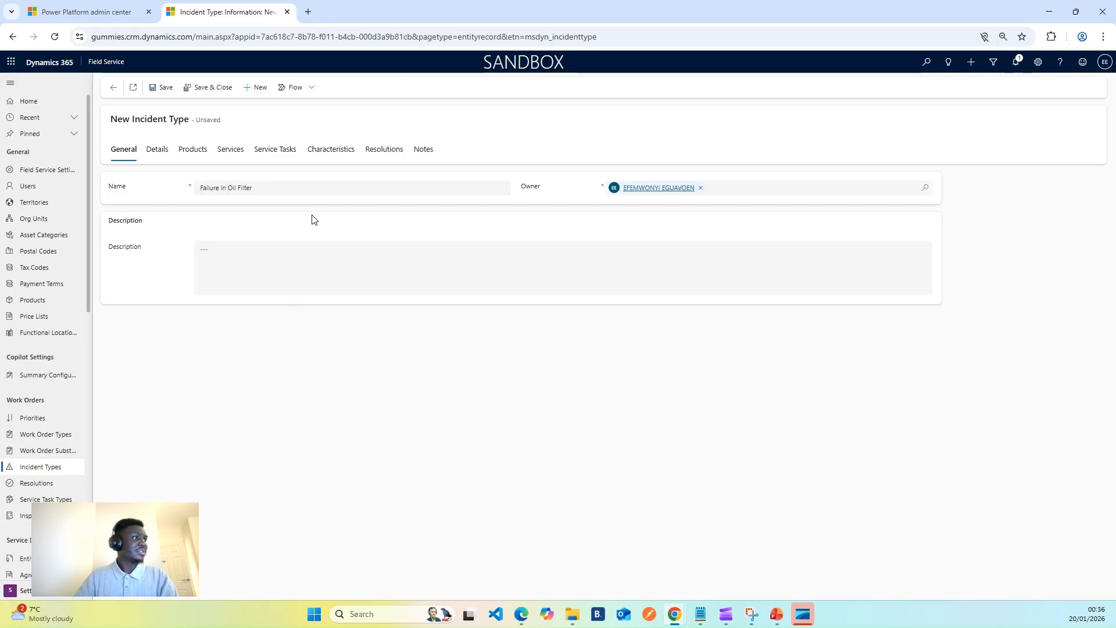
Set the incident type's estimated duration to 30 minutes and save the record.
click(168, 152)
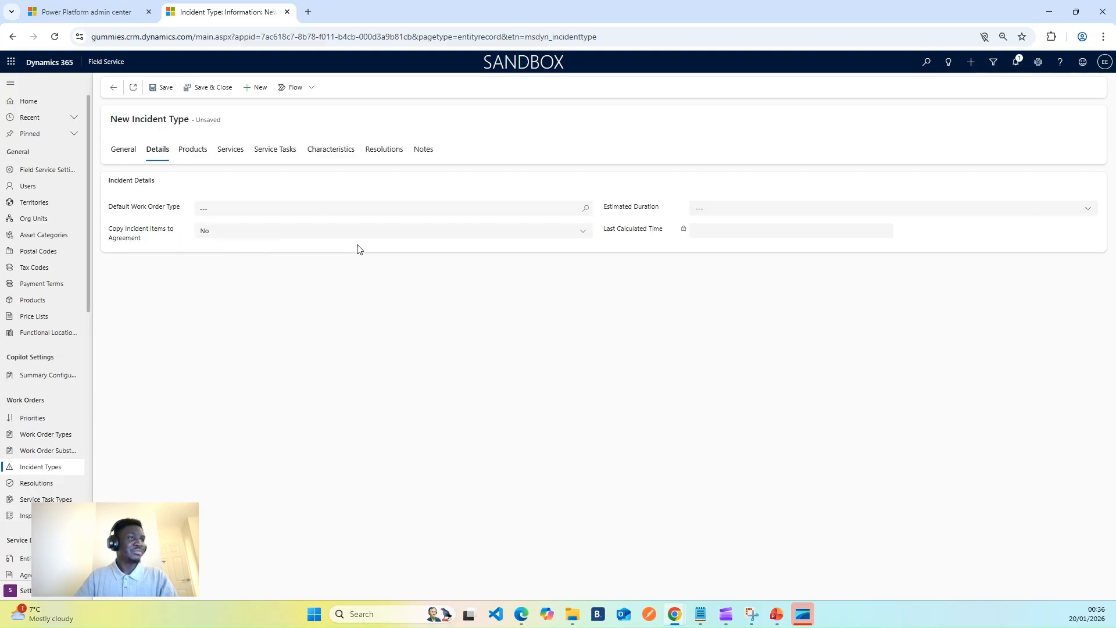
click(199, 152)
click(123, 150)
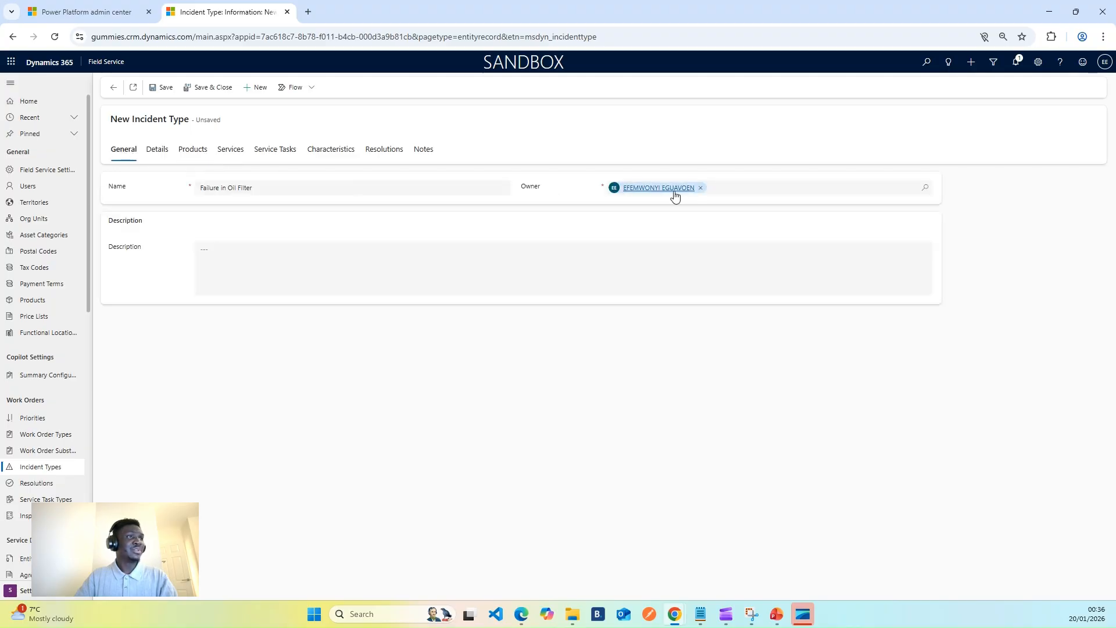
click(162, 156)
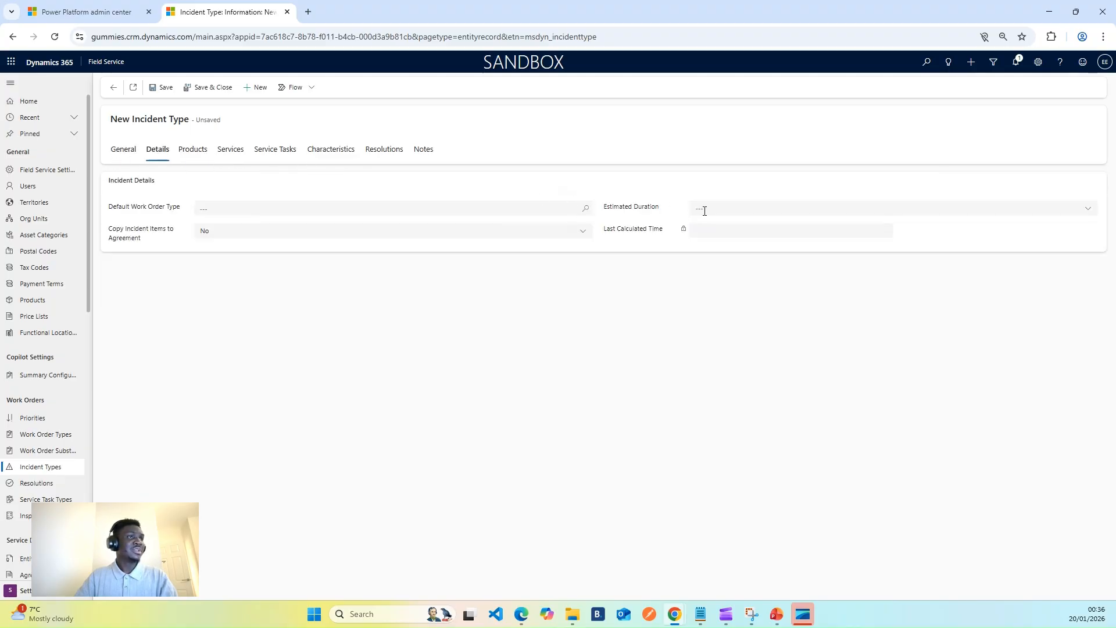
click(1087, 210)
click(748, 260)
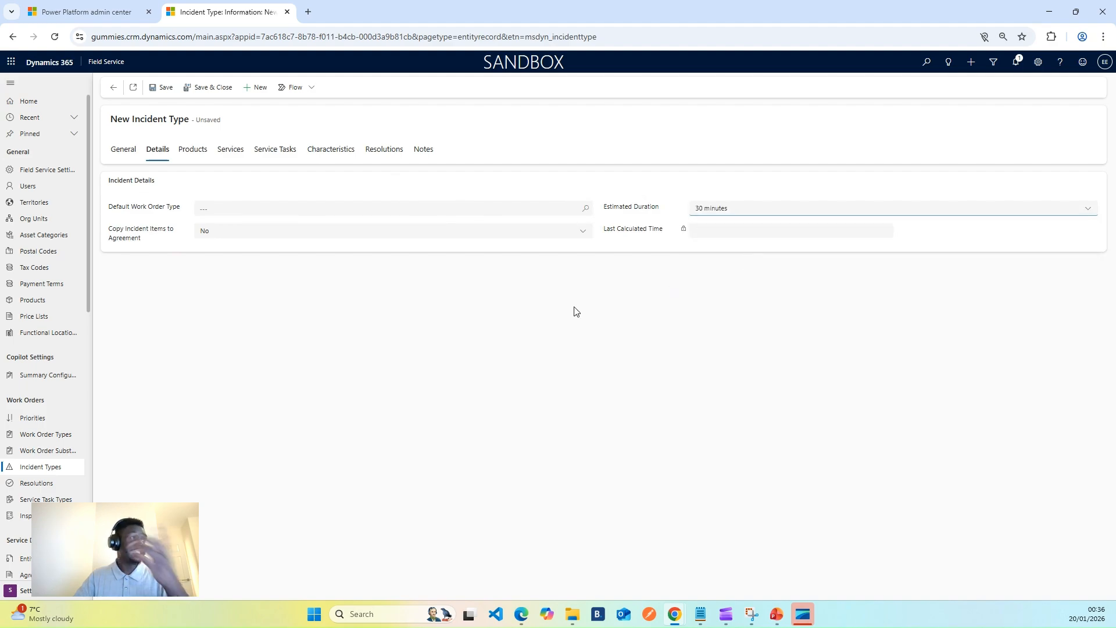
click(187, 152)
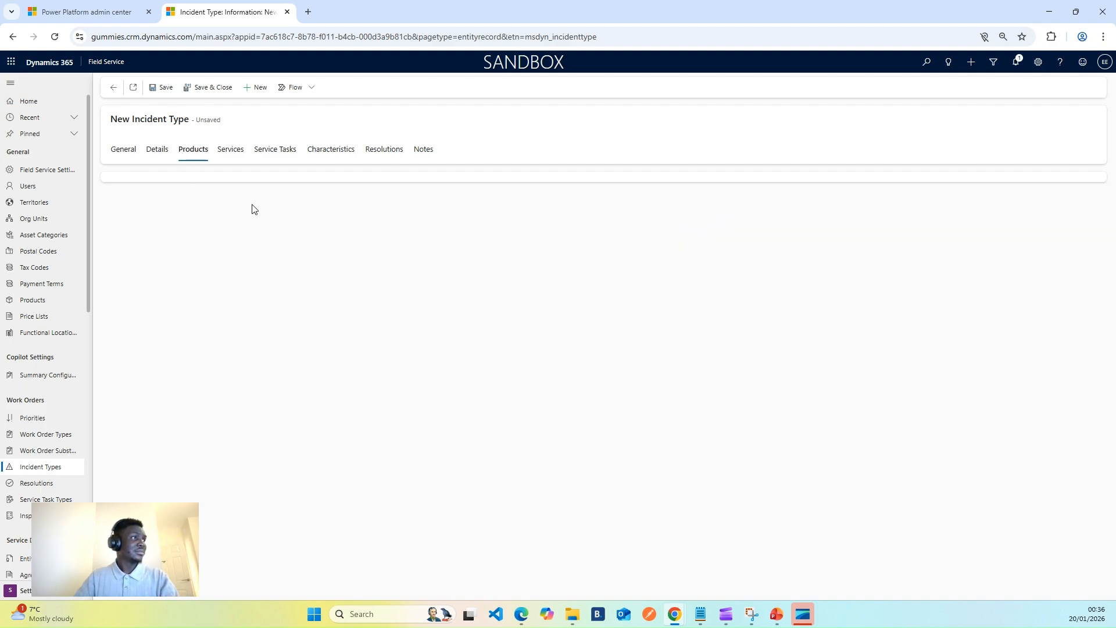
click(156, 90)
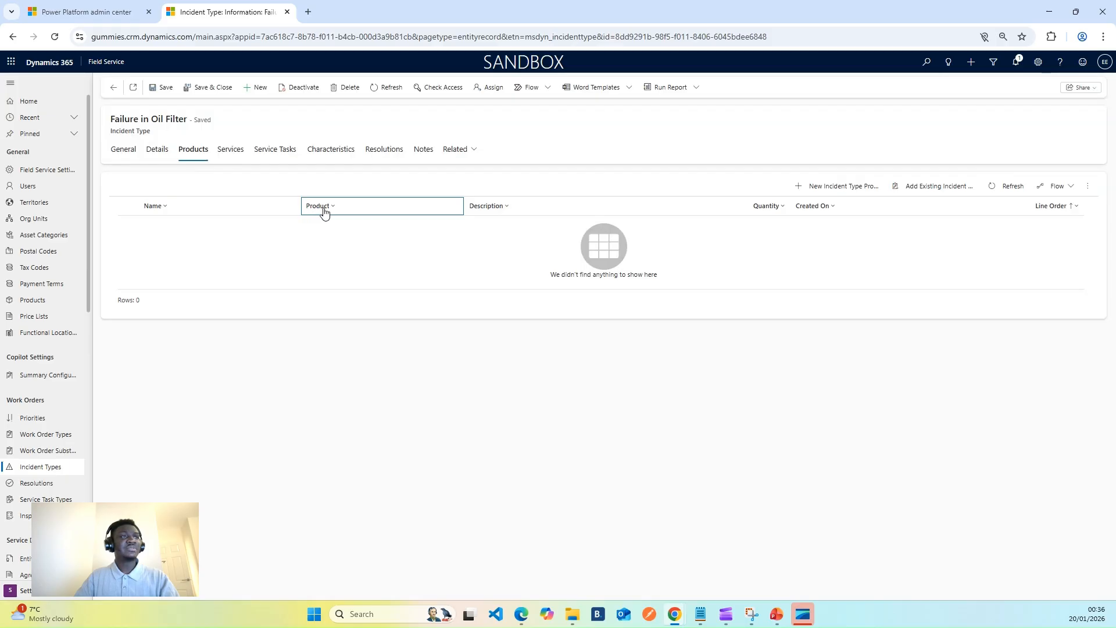
Start a new incident type product for Failure in Oil Filter and name it "Product 1".
click(924, 189)
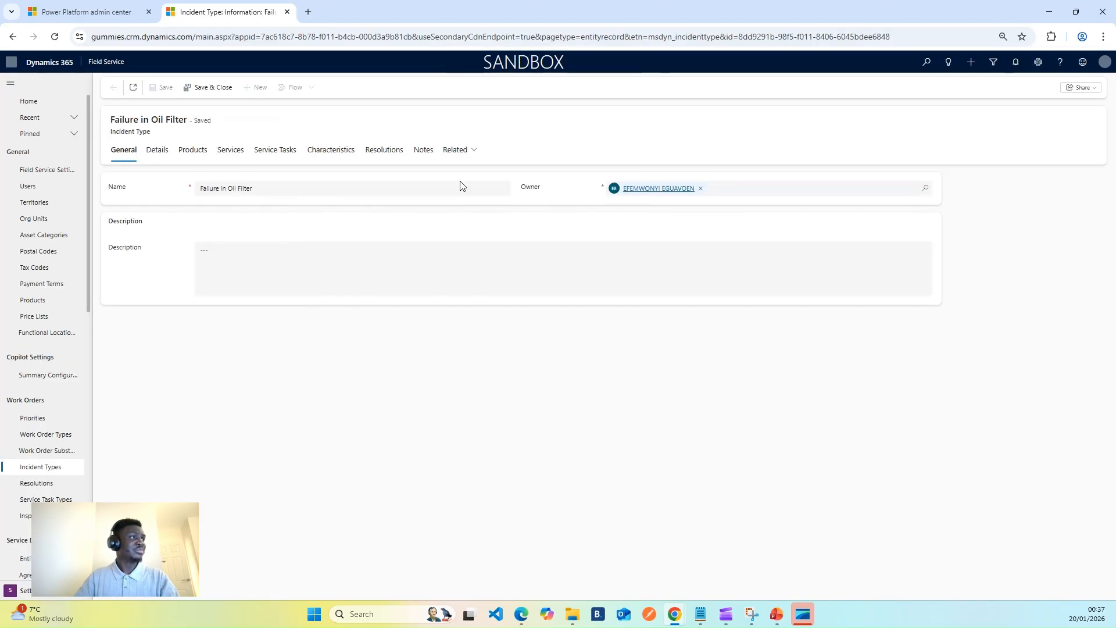
click(195, 152)
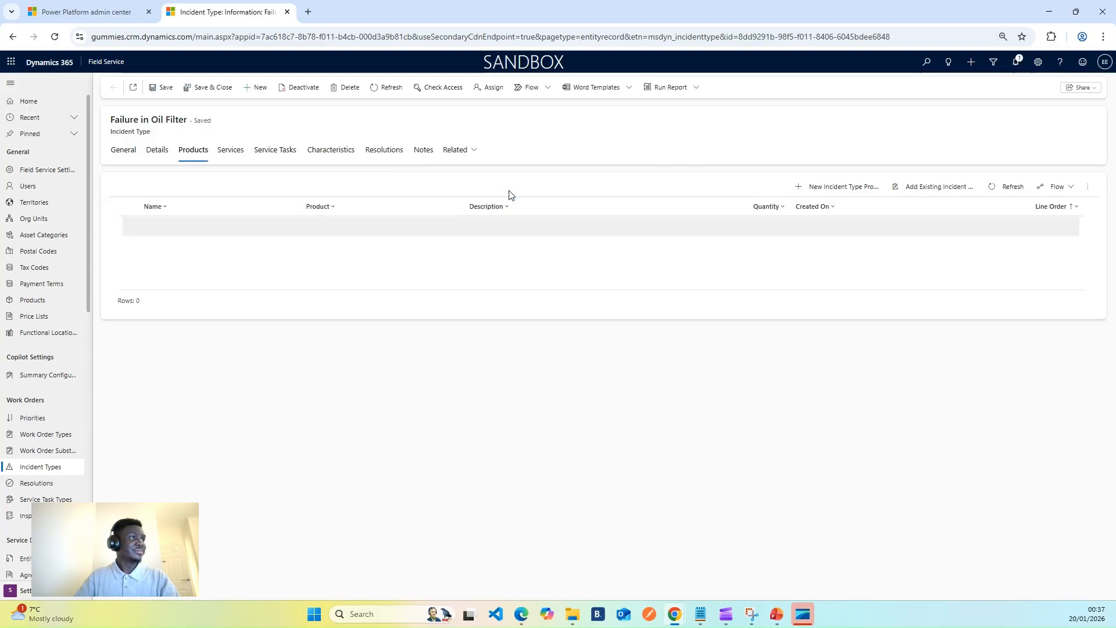
click(853, 192)
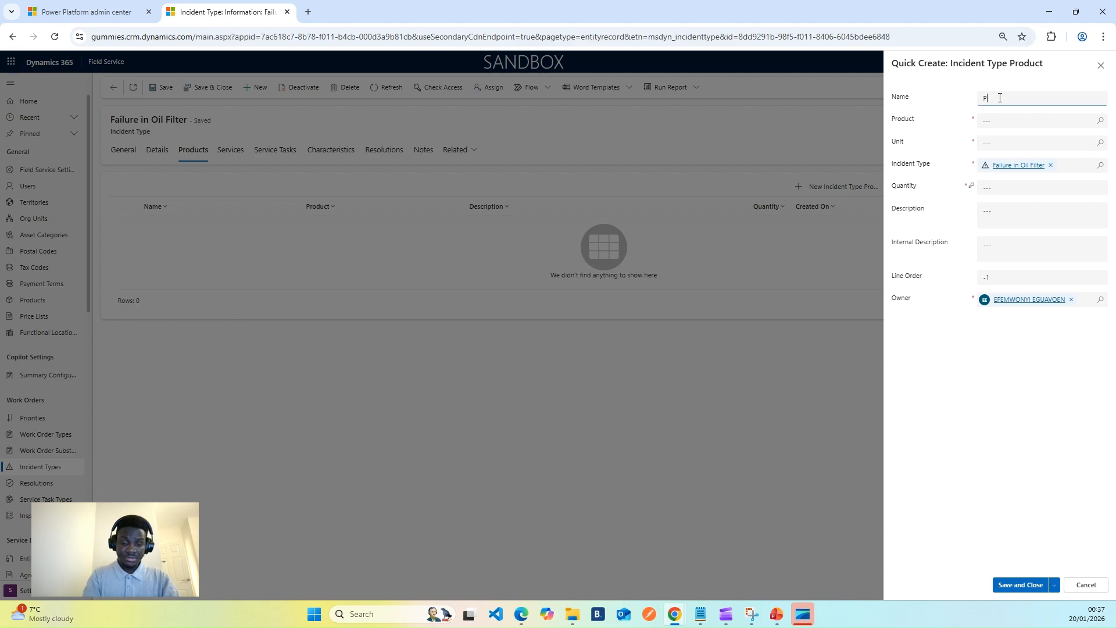
text(duct 1)
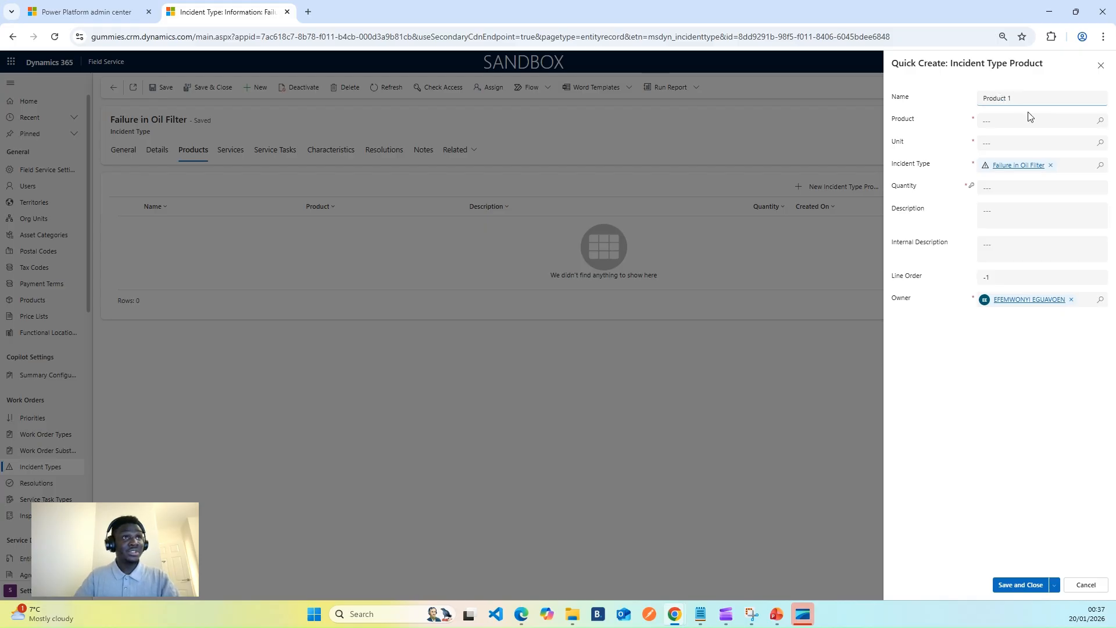
Create and save an Inventory product named Filter for Product 1, with product ID FIL101, unit group Default Unit and default unit Primary Unit.
click(1101, 123)
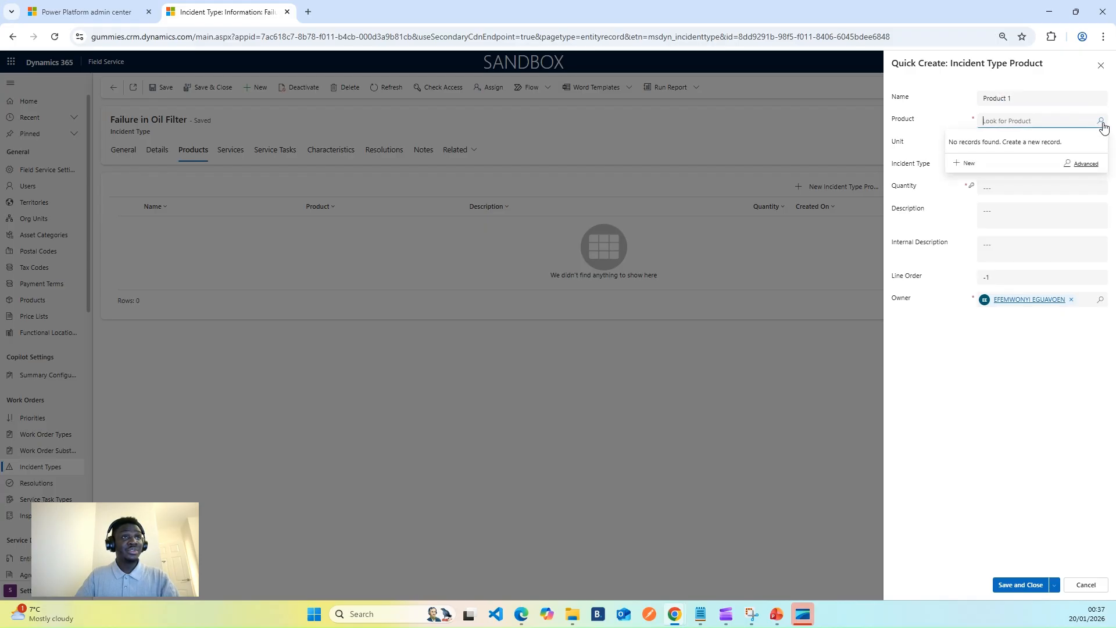
click(963, 175)
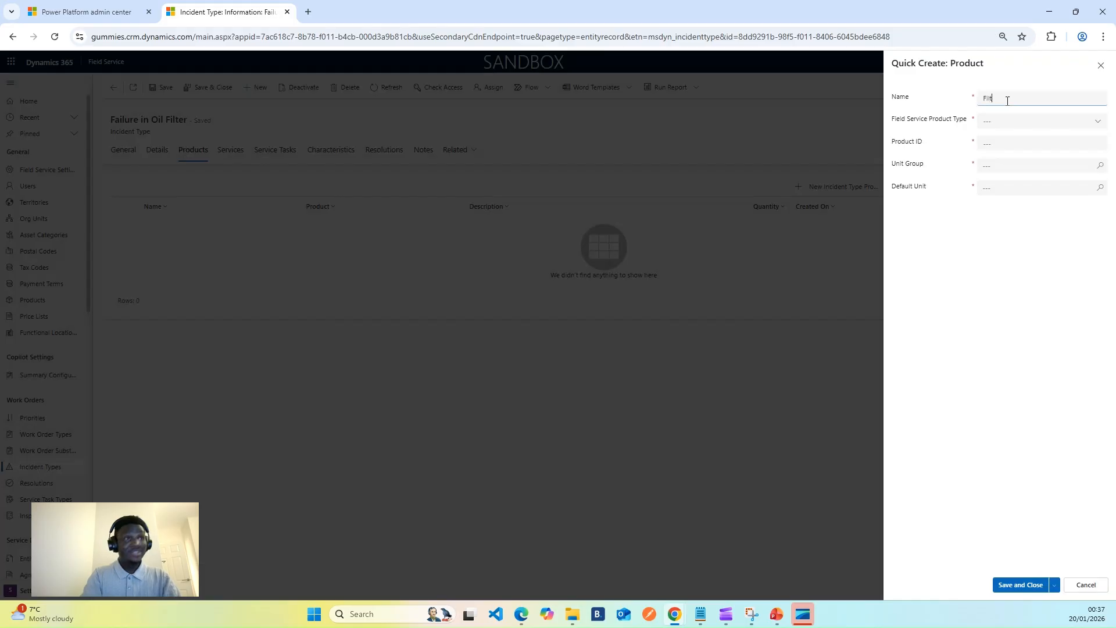
click(1092, 121)
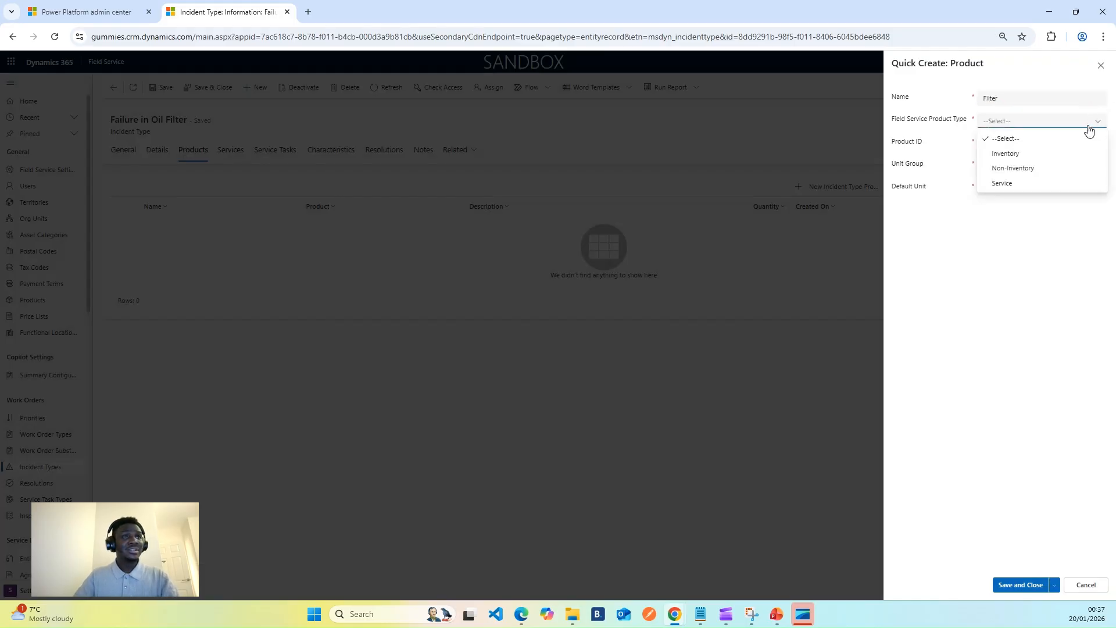
click(1019, 154)
click(1037, 144)
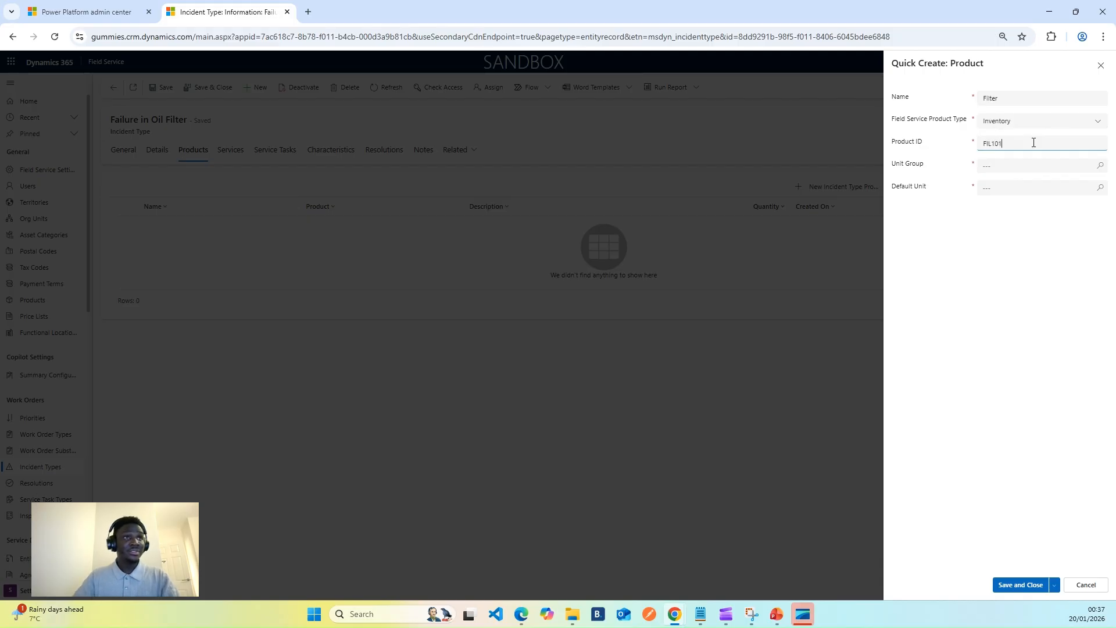
click(1099, 166)
click(992, 207)
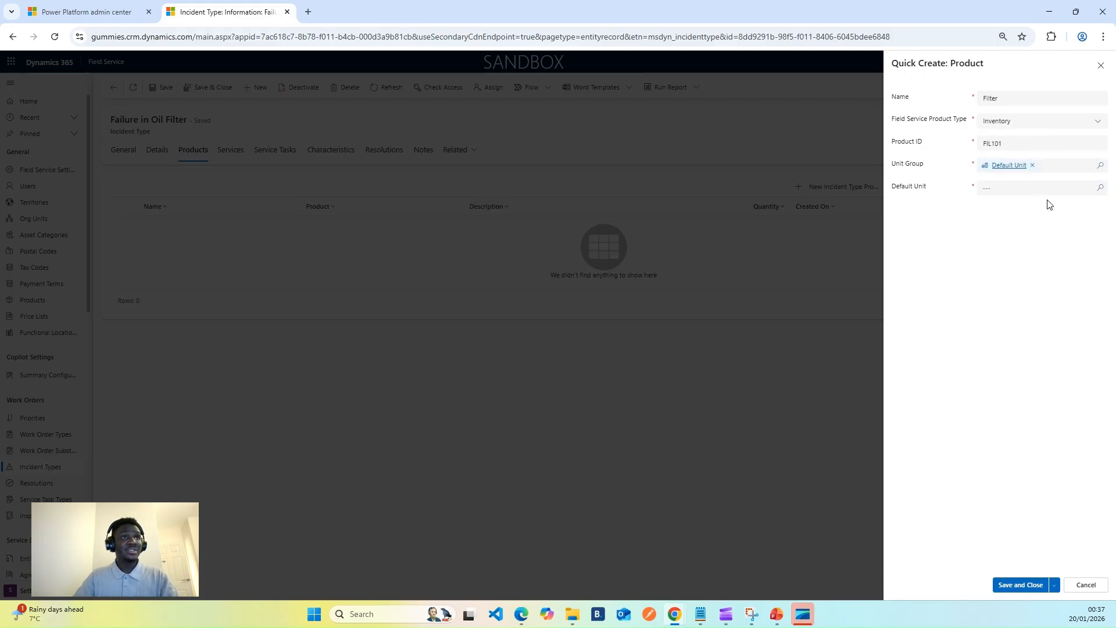
click(1099, 189)
click(987, 225)
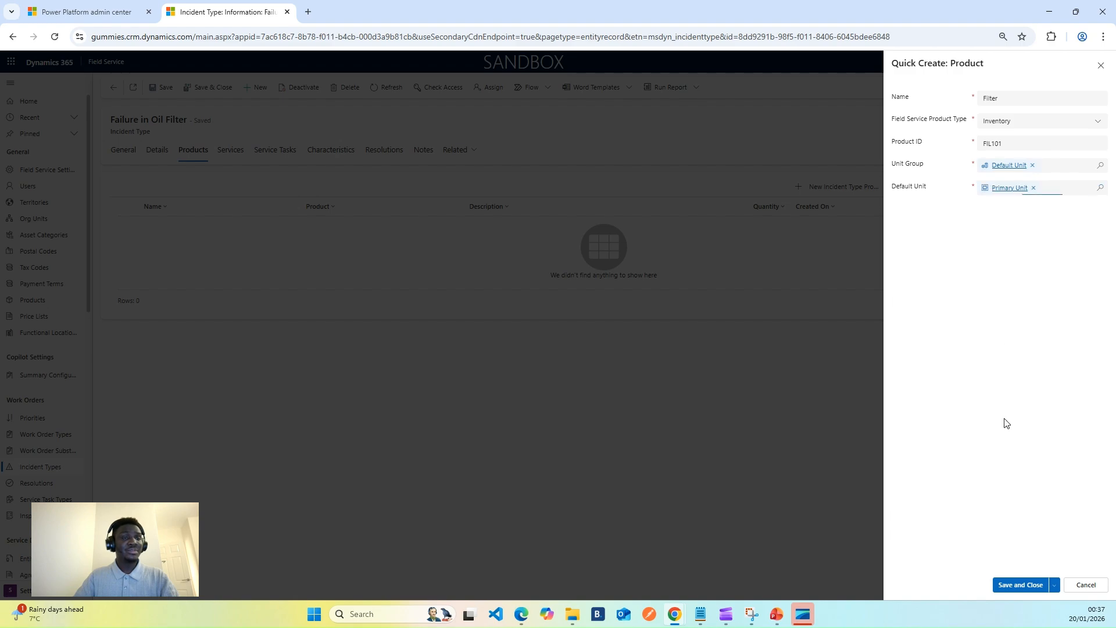
click(1011, 586)
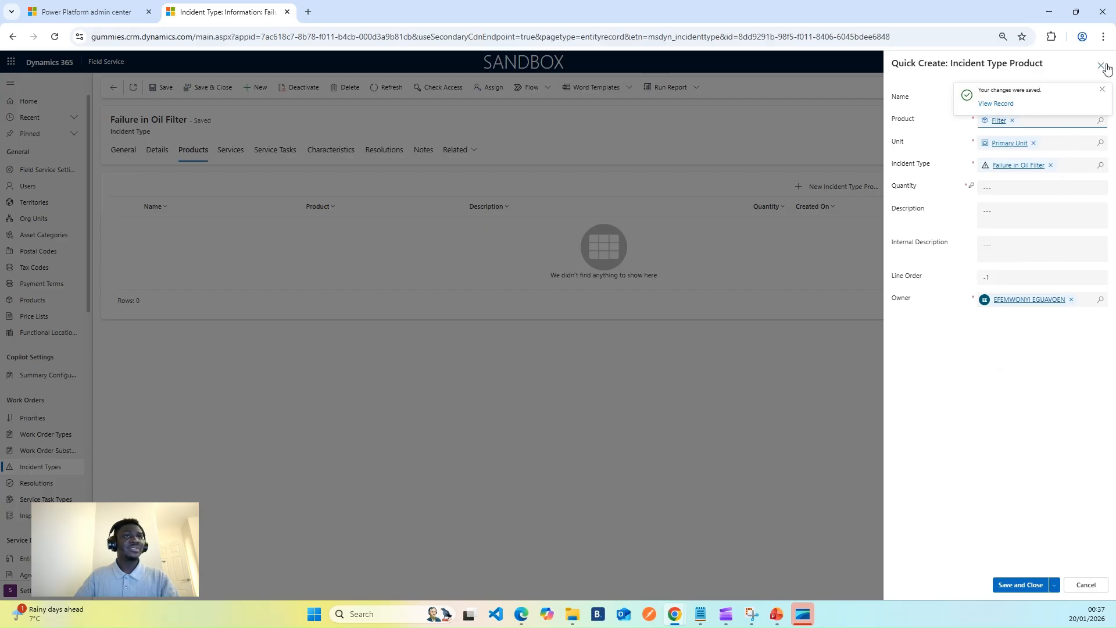
Set the quantity of the incident type product to 2 and save it.
click(1102, 89)
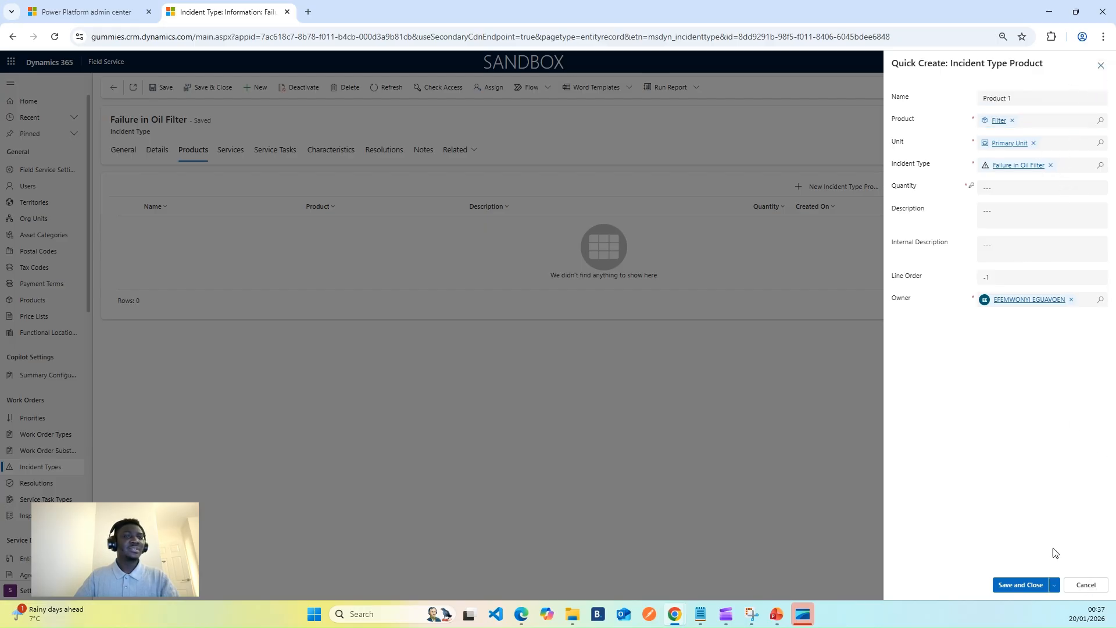
click(1015, 587)
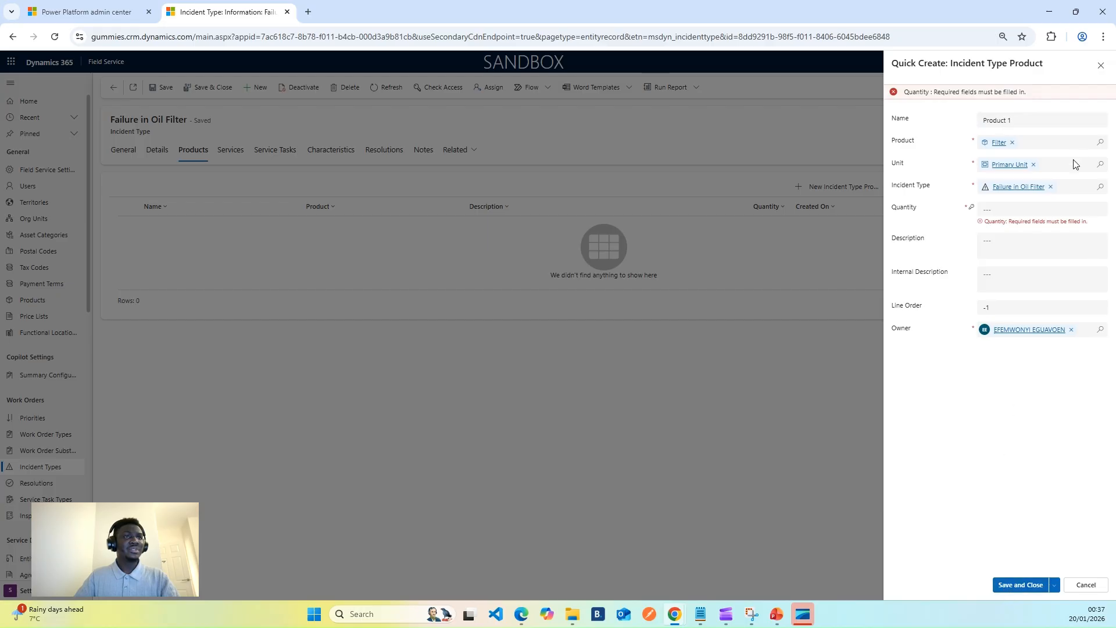
click(1017, 211)
text(2)
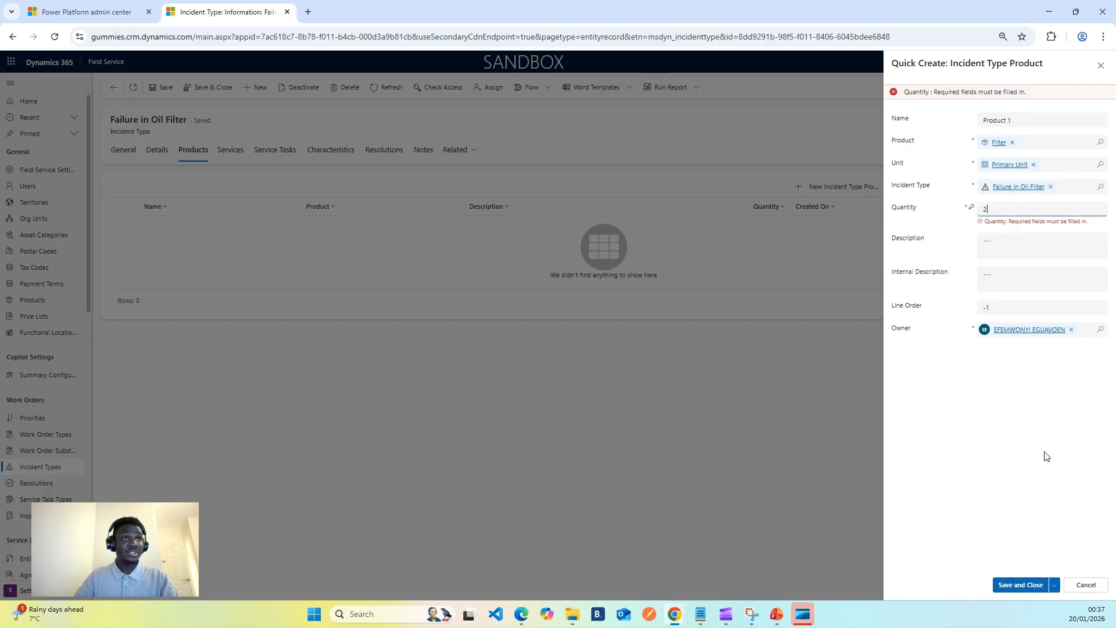
click(1008, 584)
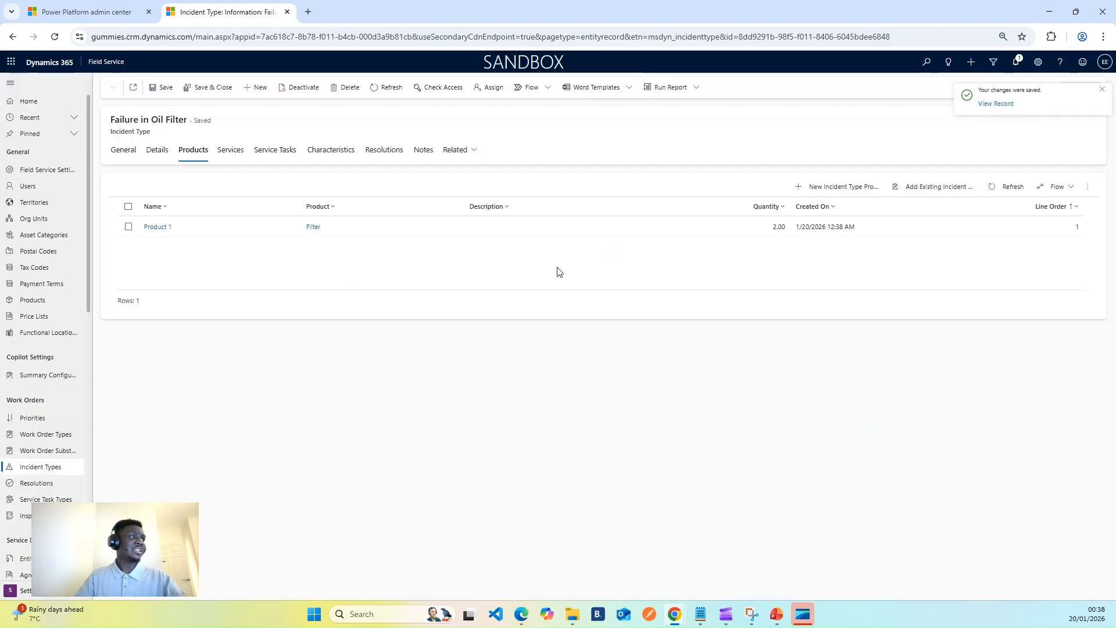
Start a new incident type service for Failure in Oil Filter and name it "Service 1".
click(232, 151)
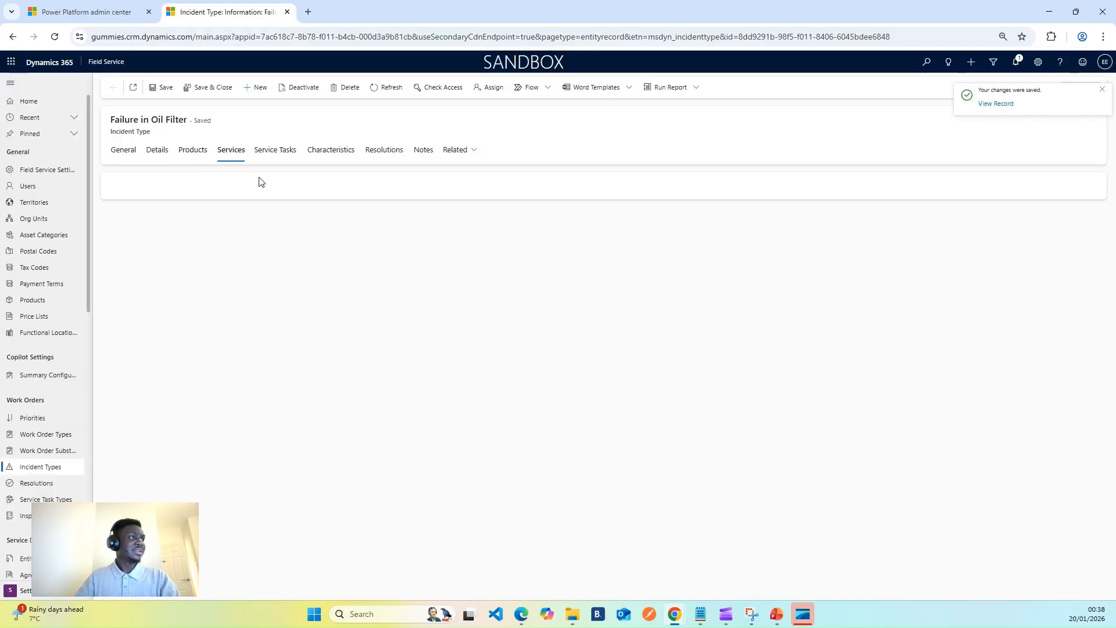
click(826, 188)
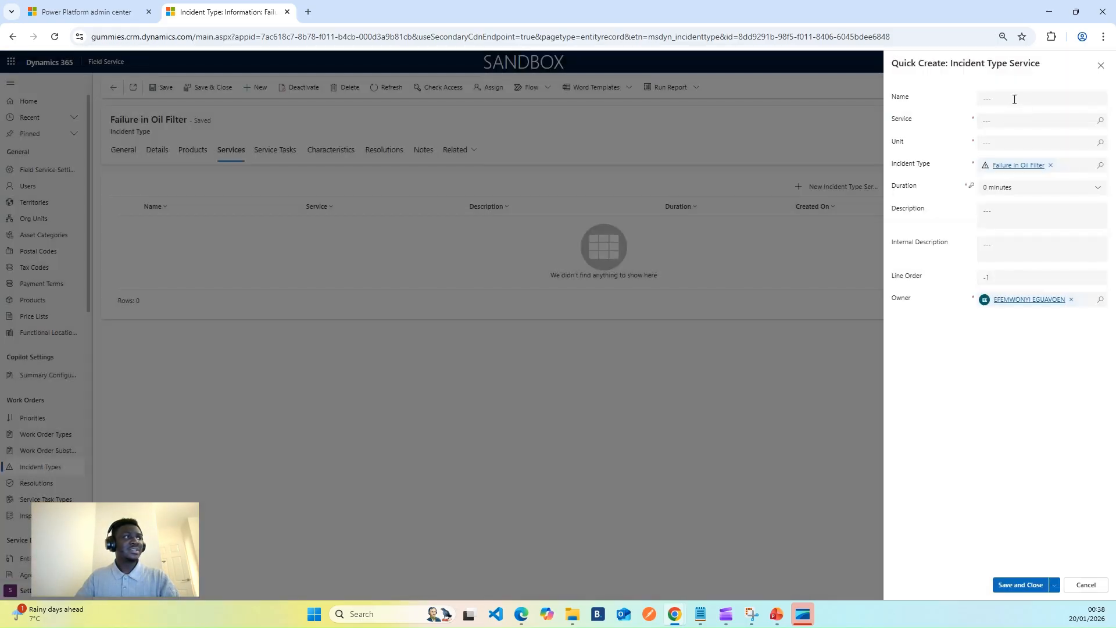
click(1014, 99)
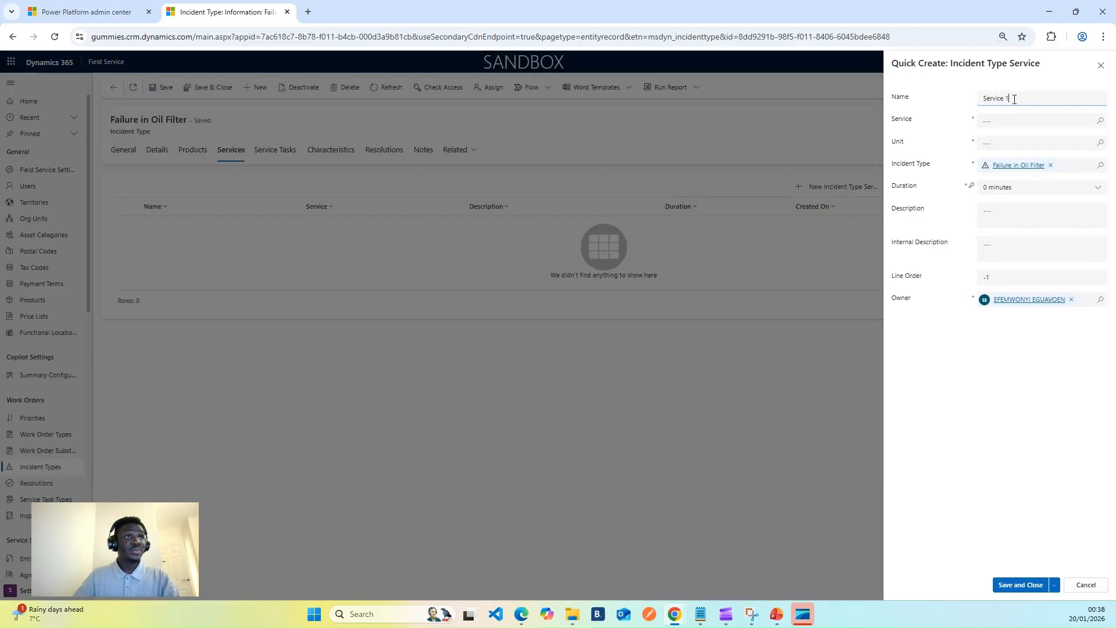
Start a new service product for Service 1, named "Clean the Carbrator", with Field Service product type Service.
click(1099, 120)
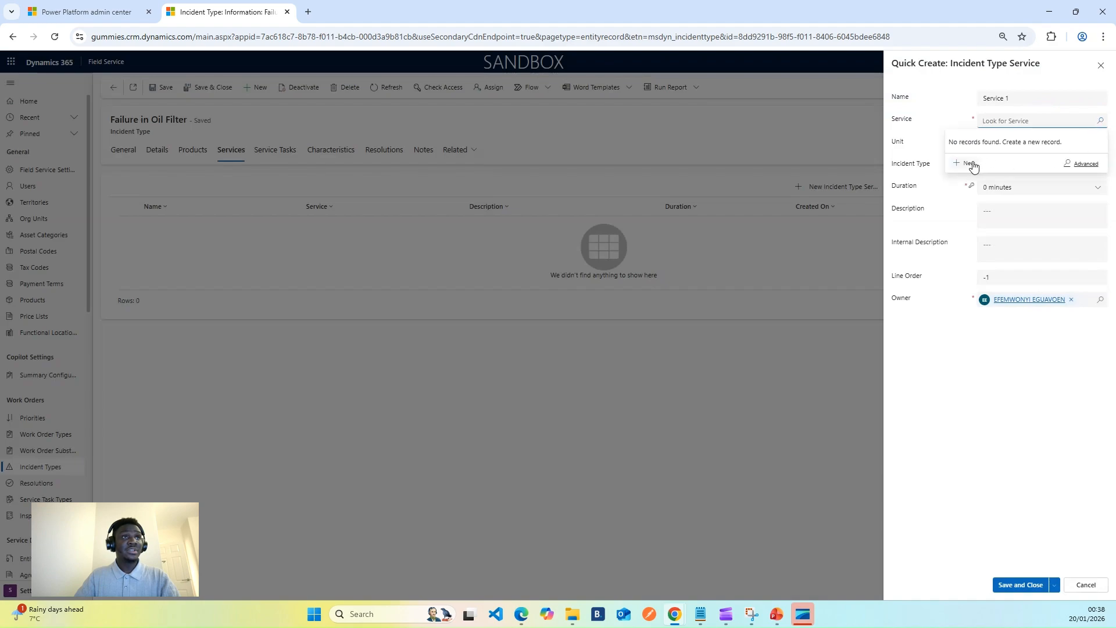
click(983, 165)
click(1035, 99)
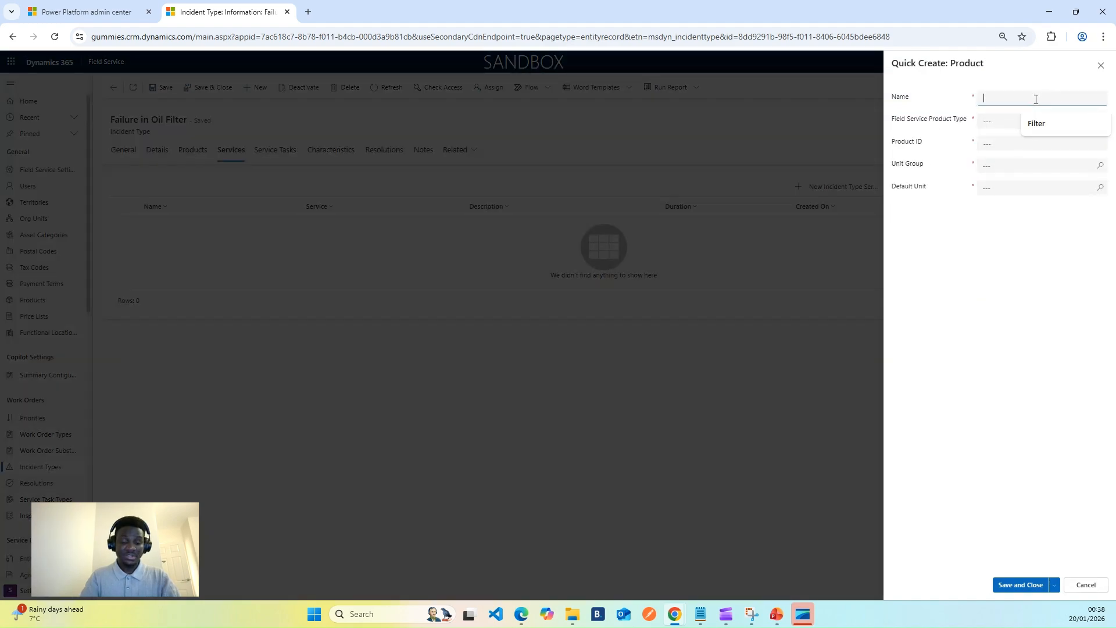
text(c)
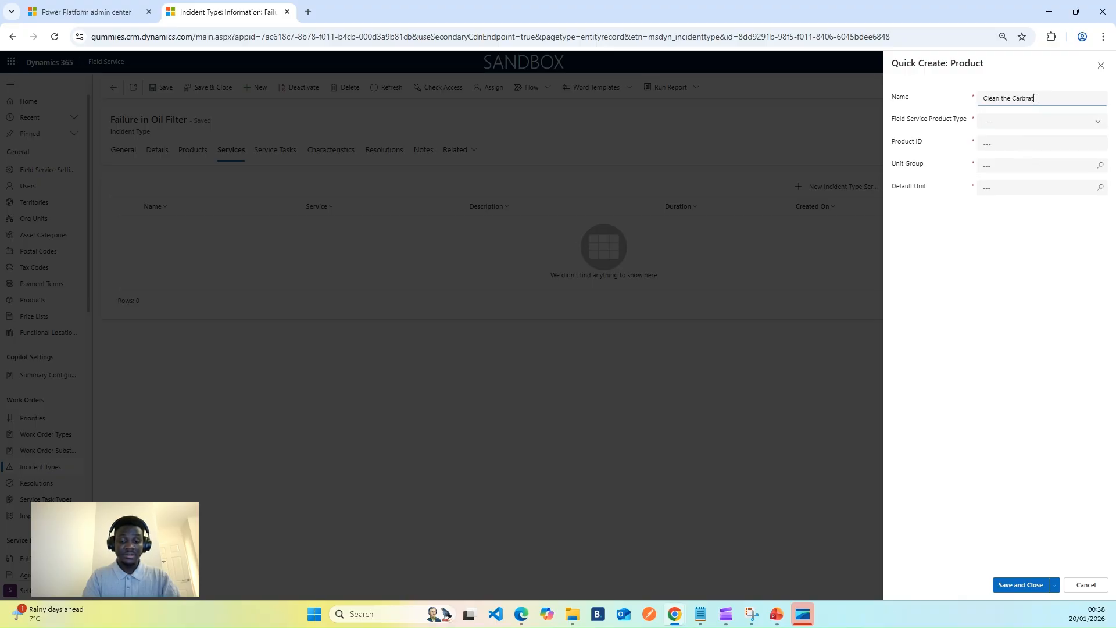
click(1035, 121)
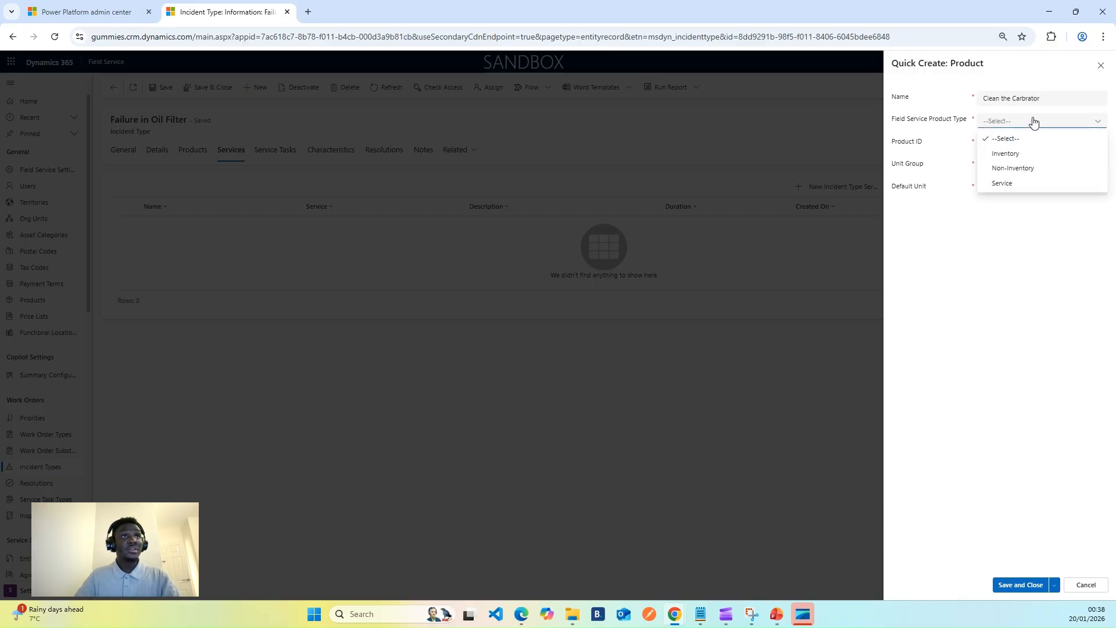
click(1020, 184)
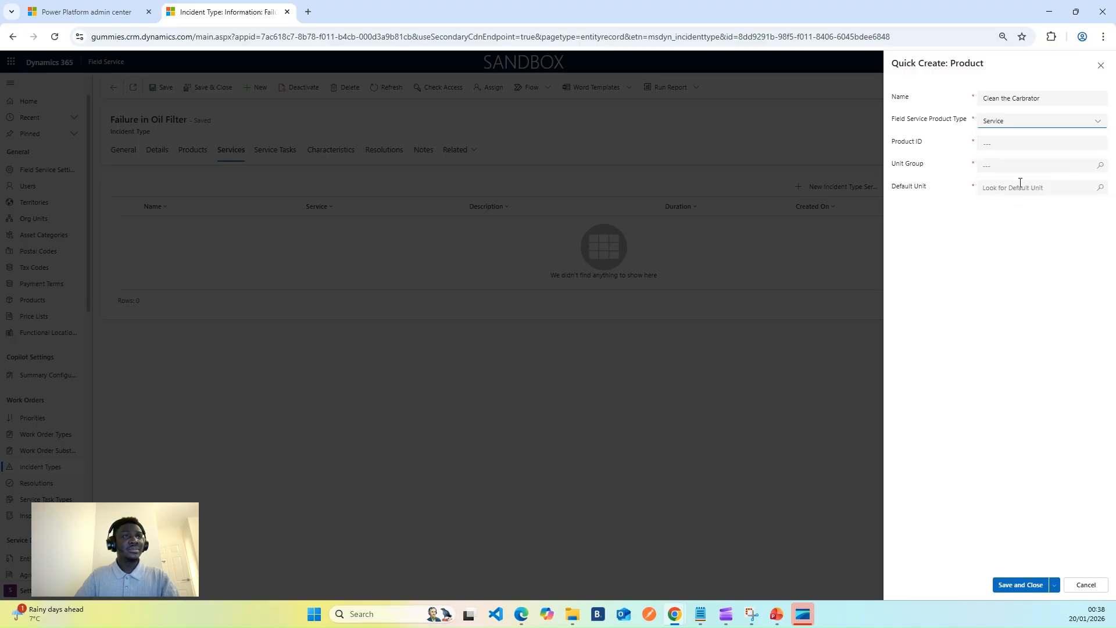
Give the product the ID CAB1818, unit group Default Unit and default unit Primary Unit, and save it.
click(1015, 140)
text(CAB1818)
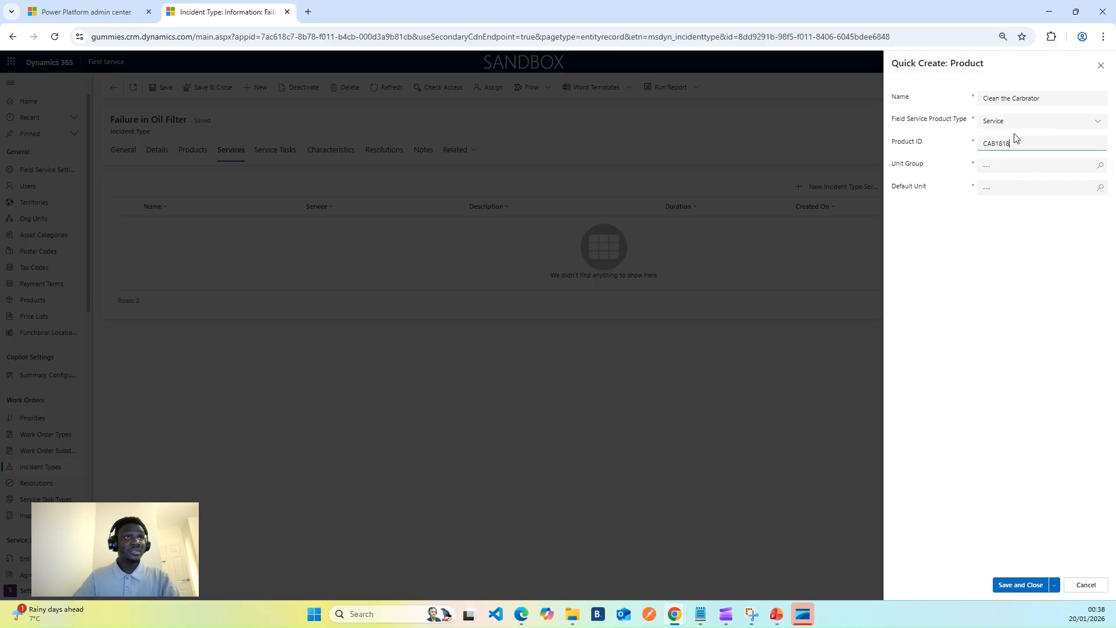
click(1033, 167)
click(1100, 166)
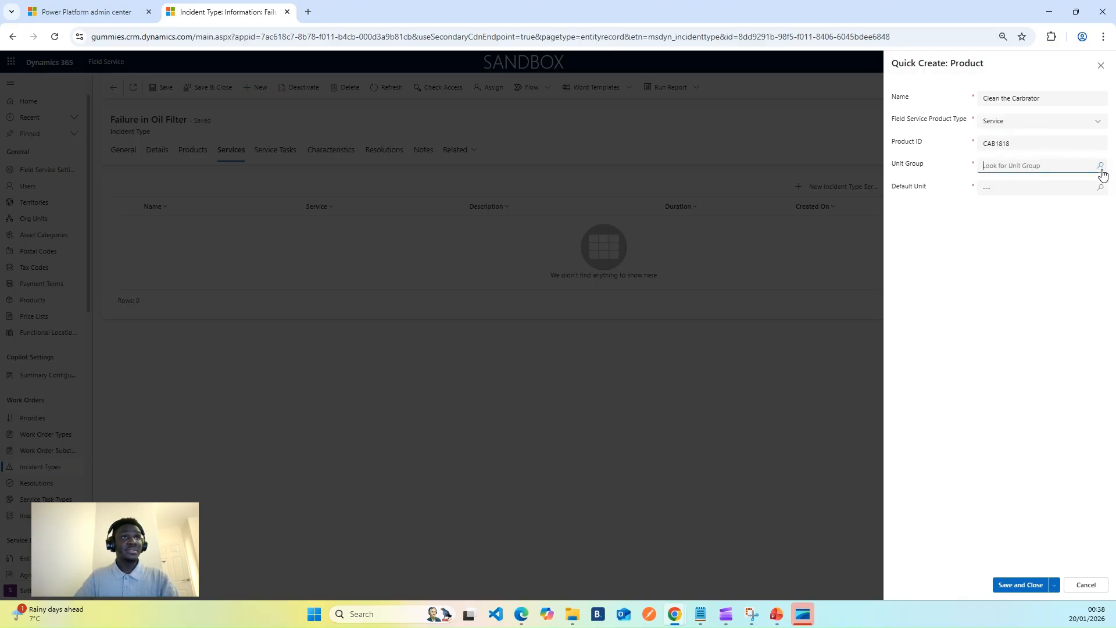
click(988, 211)
click(1102, 196)
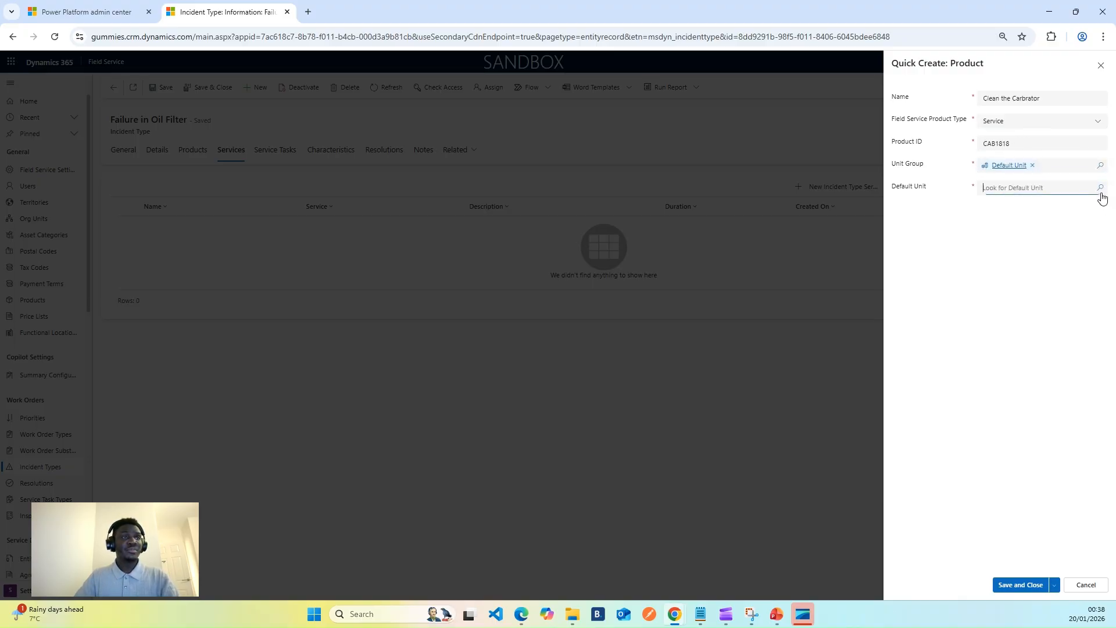
click(990, 225)
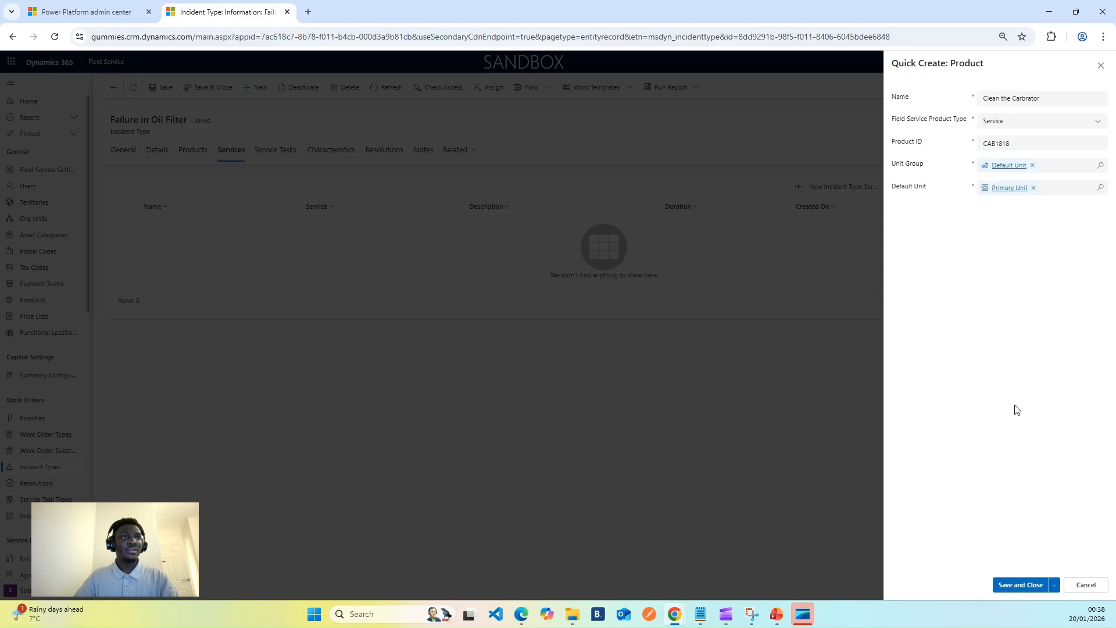
click(1011, 587)
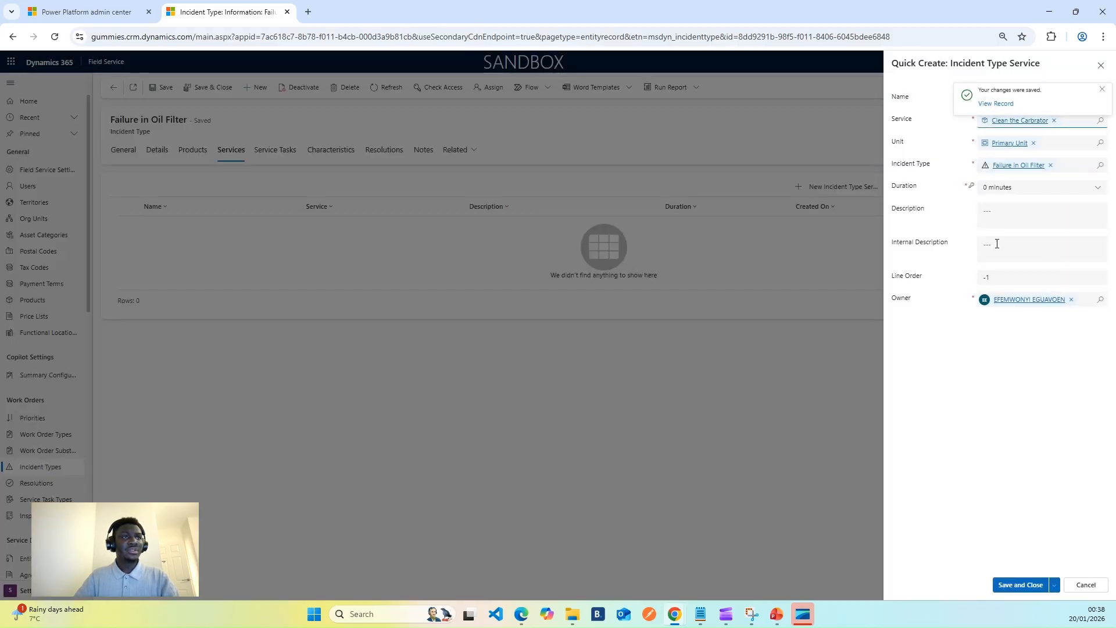
Save the incident type service, reopen Service 1, set its duration to 15 minutes and save it.
click(1015, 583)
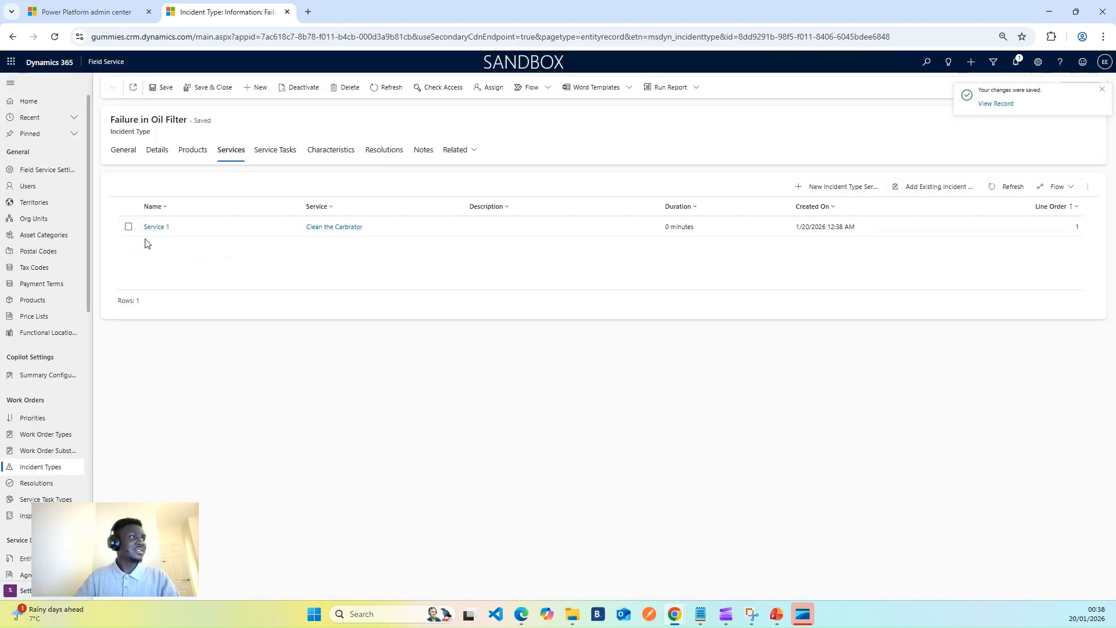
click(157, 227)
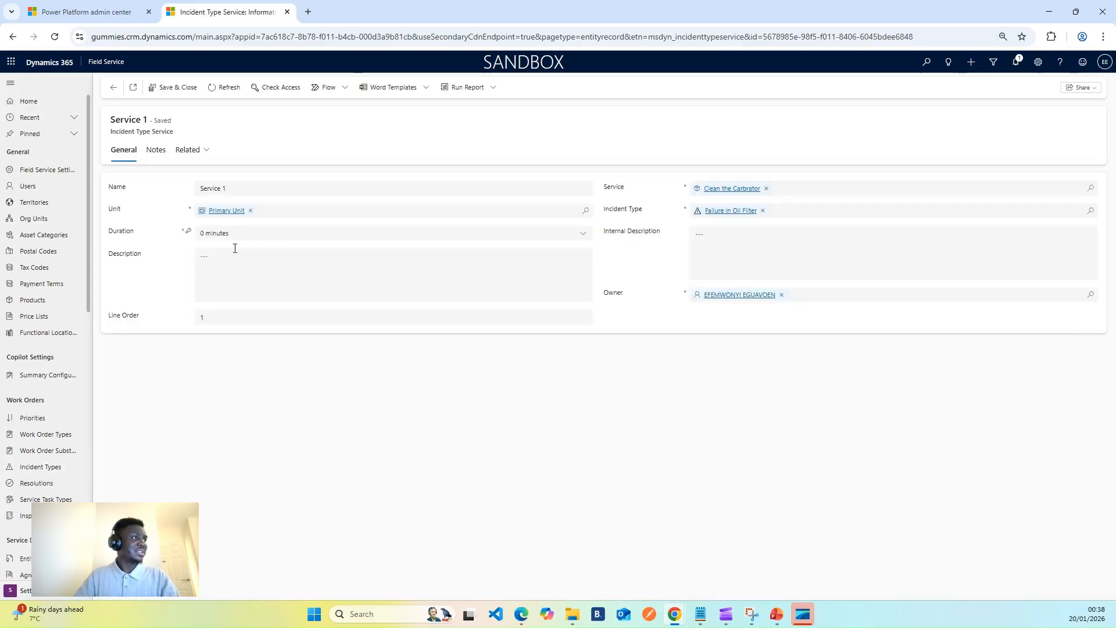
click(256, 230)
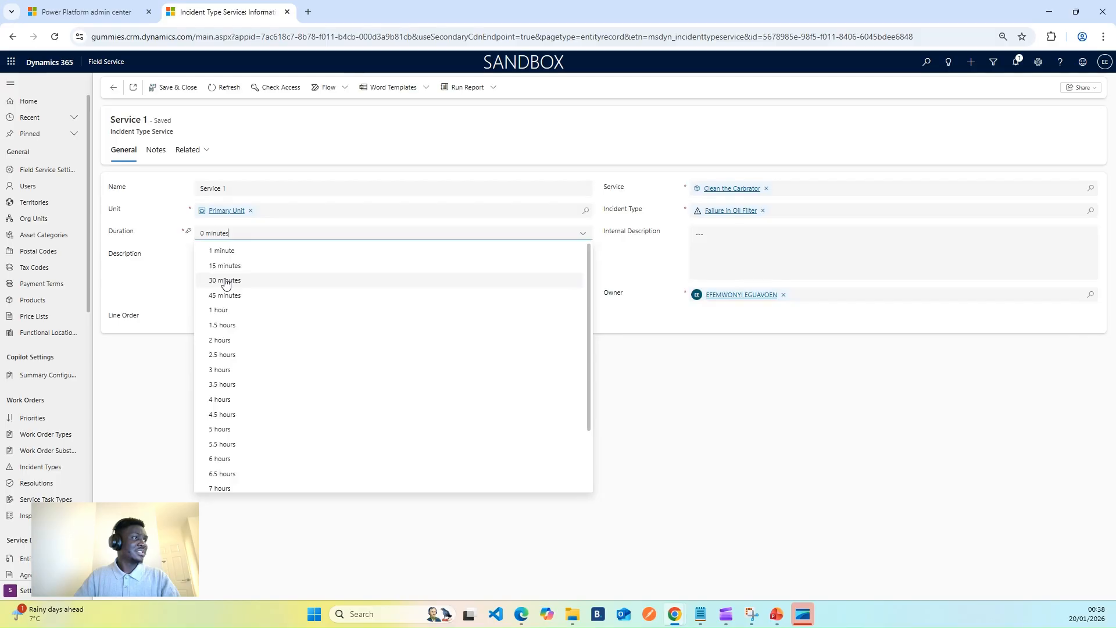
click(226, 282)
click(173, 87)
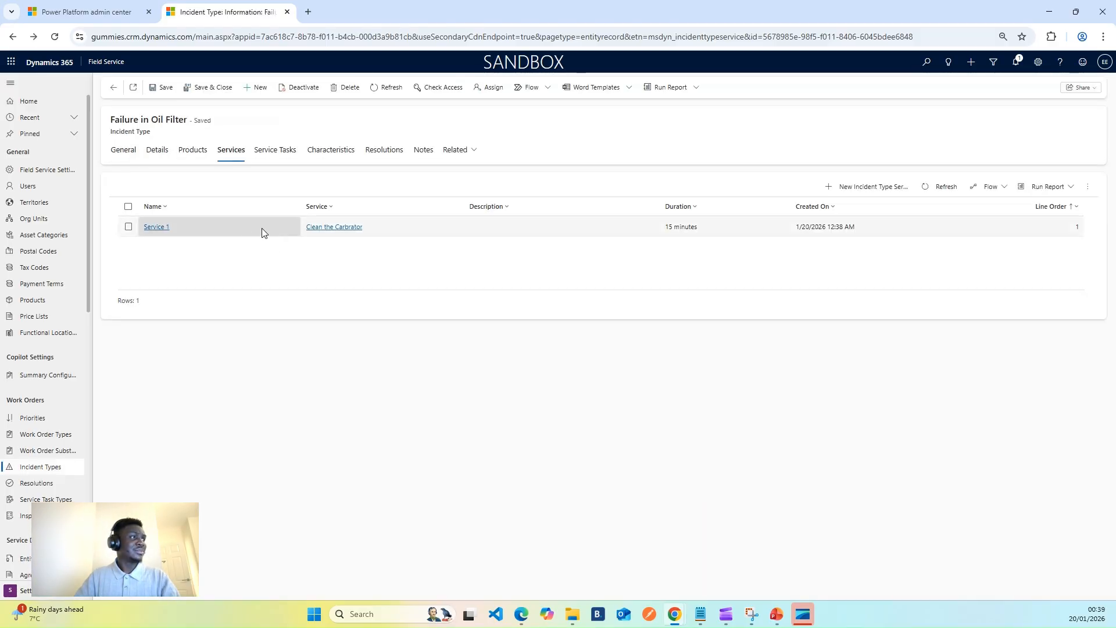
Look through the service tasks, characteristics, resolutions, services and general details of the Failure in Oil Filter incident type.
click(280, 151)
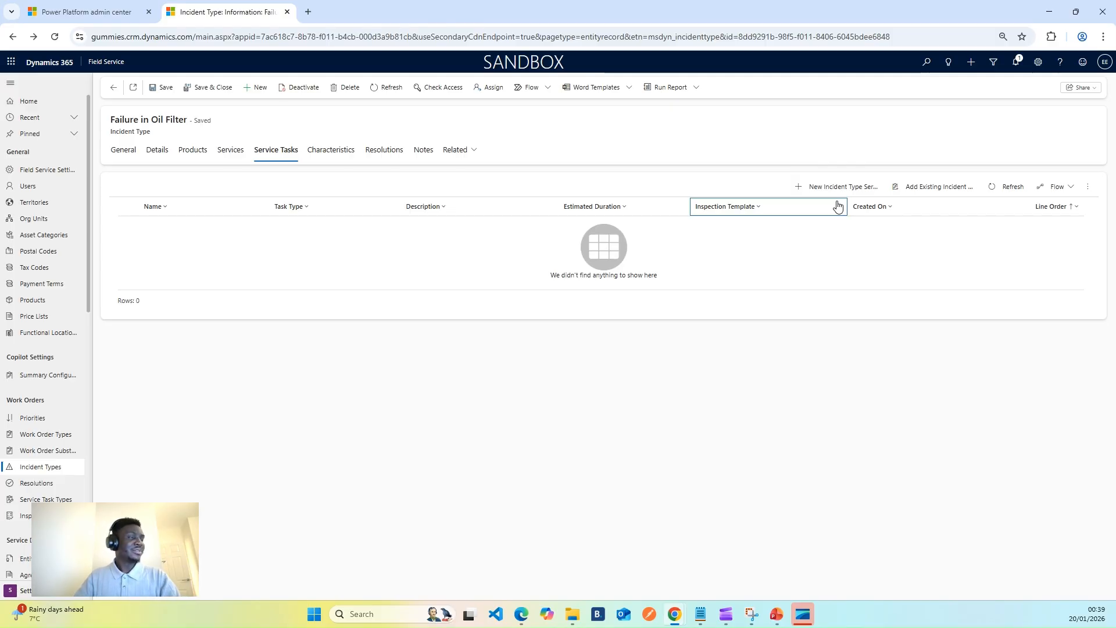
click(332, 150)
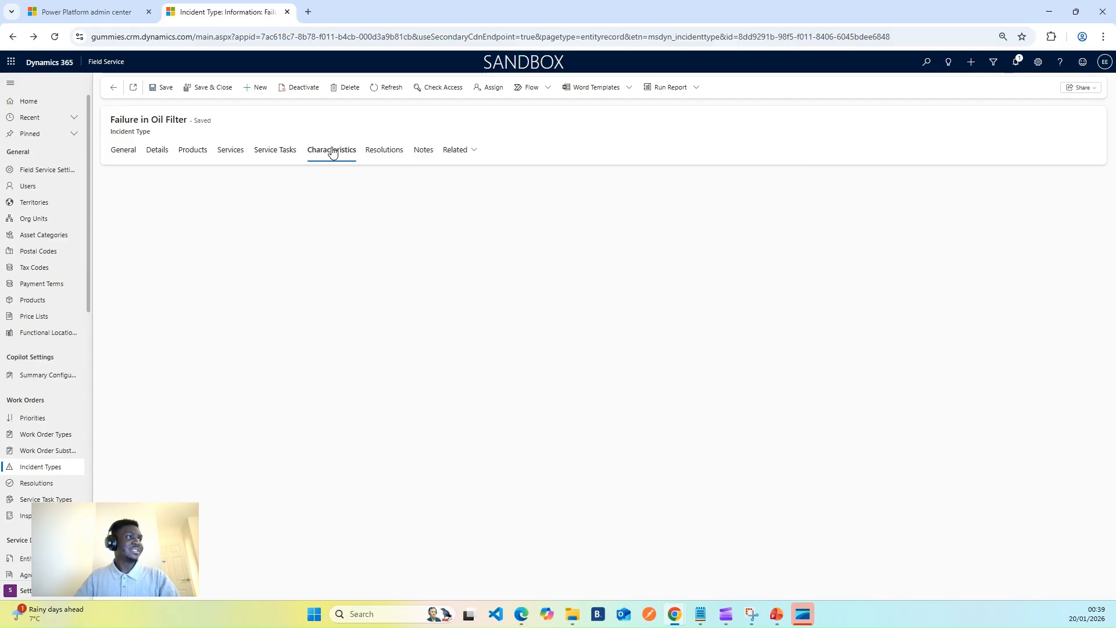
click(391, 153)
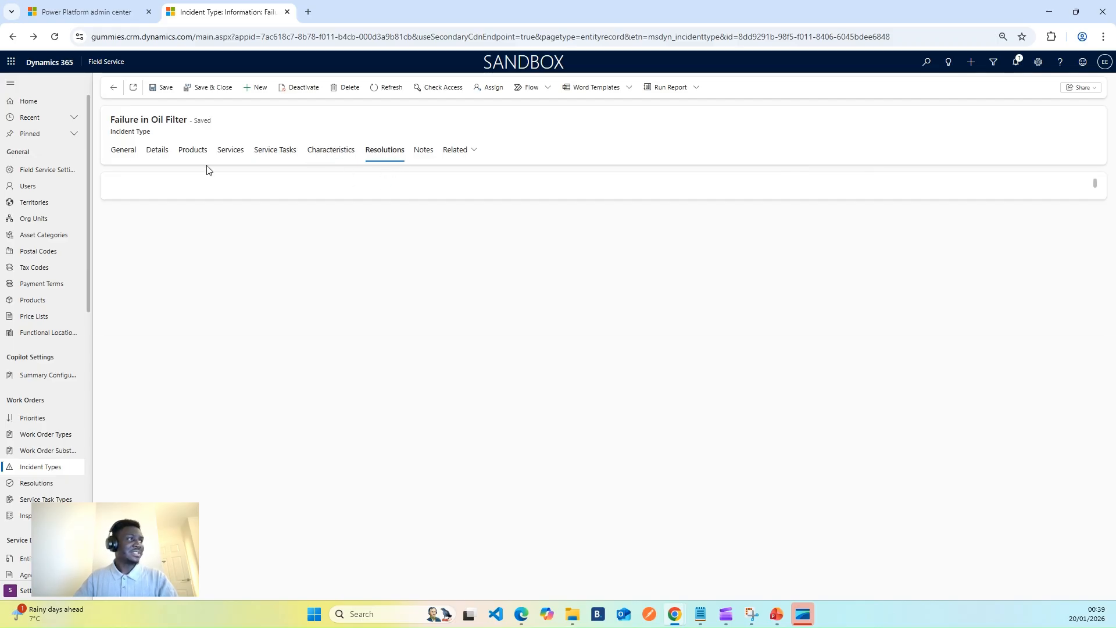
click(123, 150)
click(231, 150)
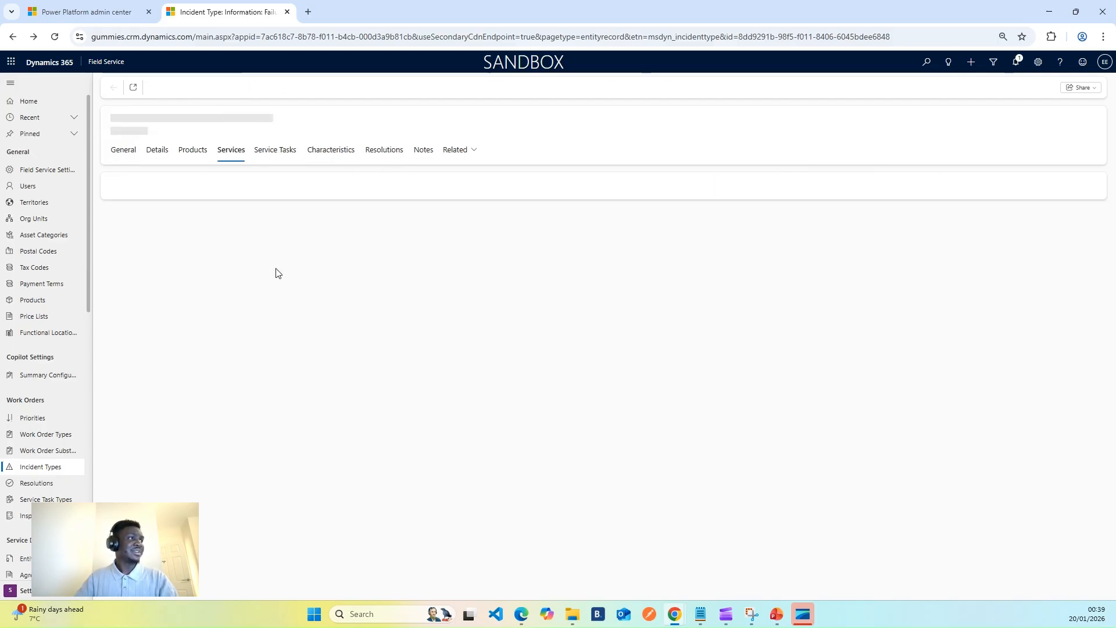
click(129, 157)
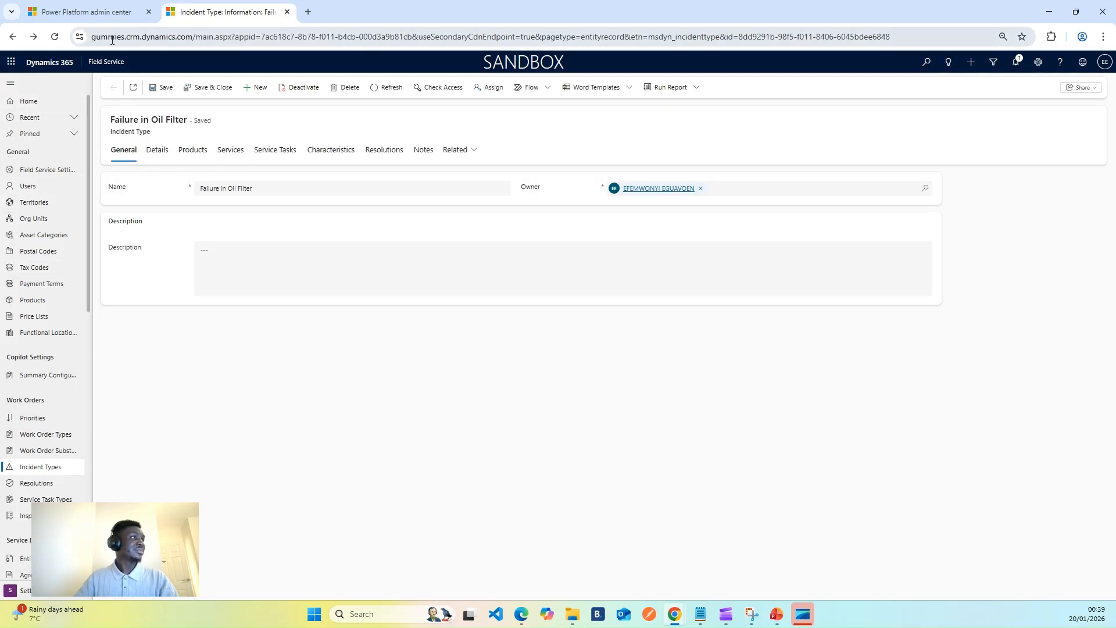
Save and close the Failure in Oil Filter incident type, duplicate its browser tab and return to the original one.
click(199, 90)
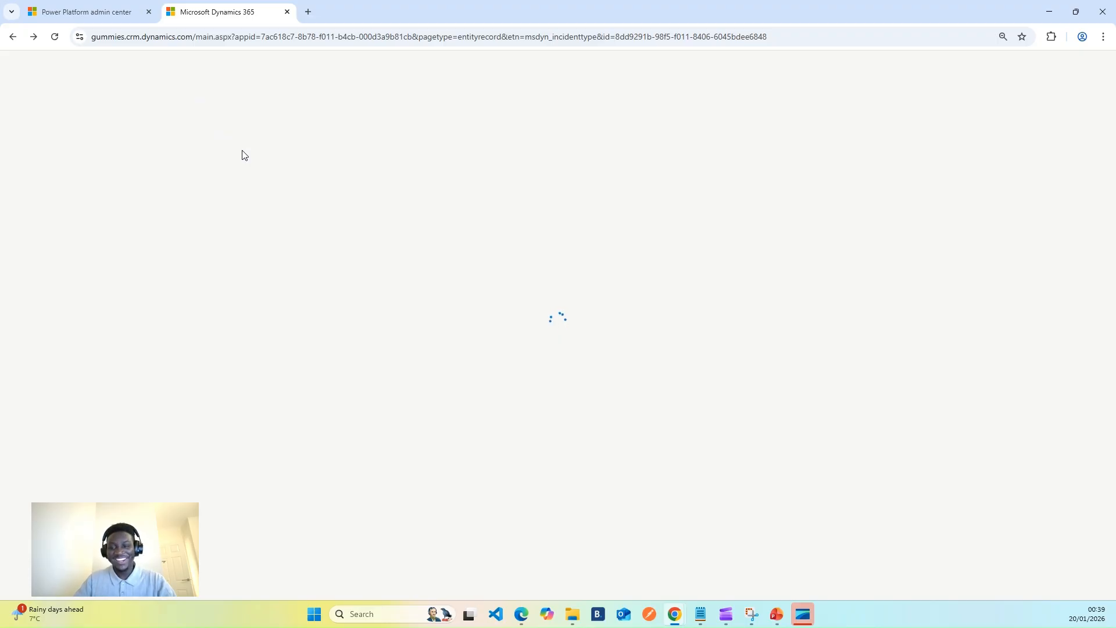
right_click(249, 12)
click(301, 113)
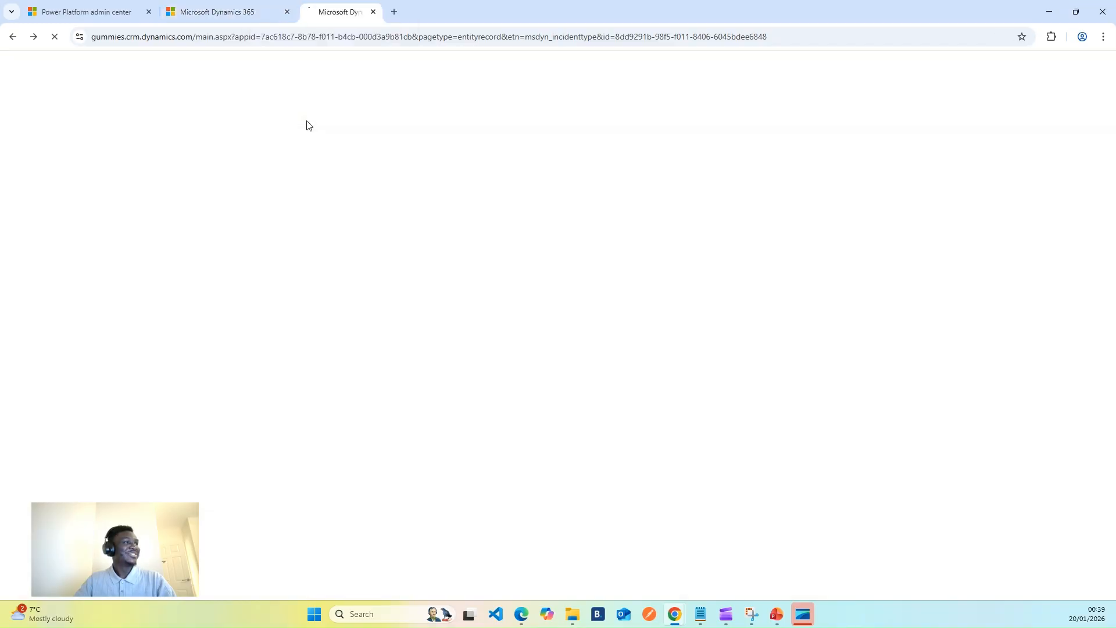
click(236, 7)
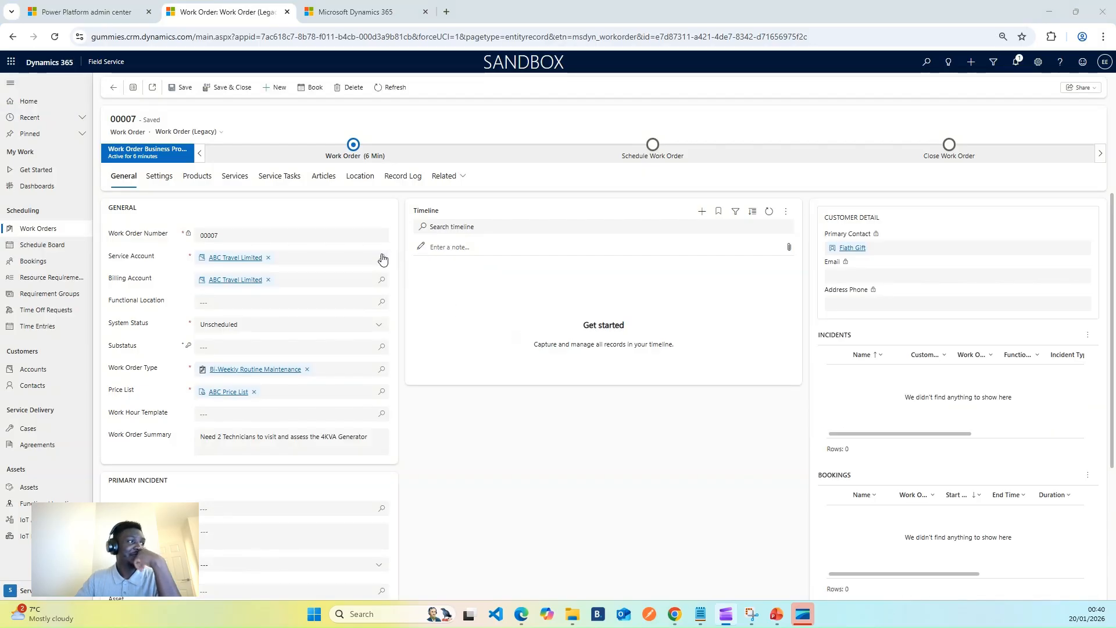
Set the primary incident type of the ABC Travel Limited work order to Failure in Oil Filter and save the work order.
scroll(242, 473, down, 3)
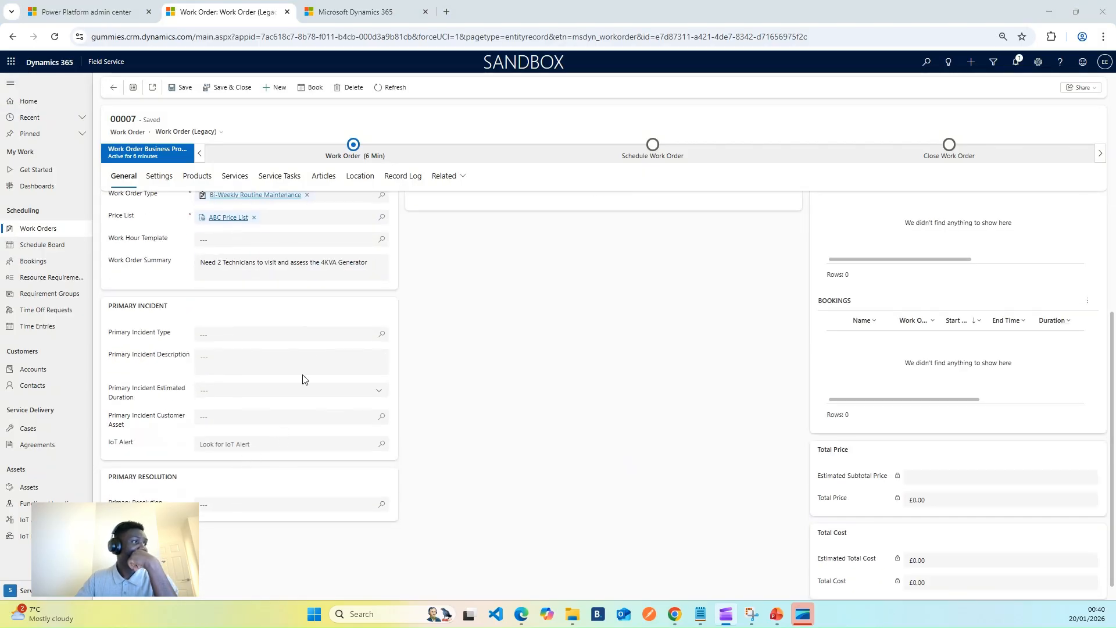
click(379, 334)
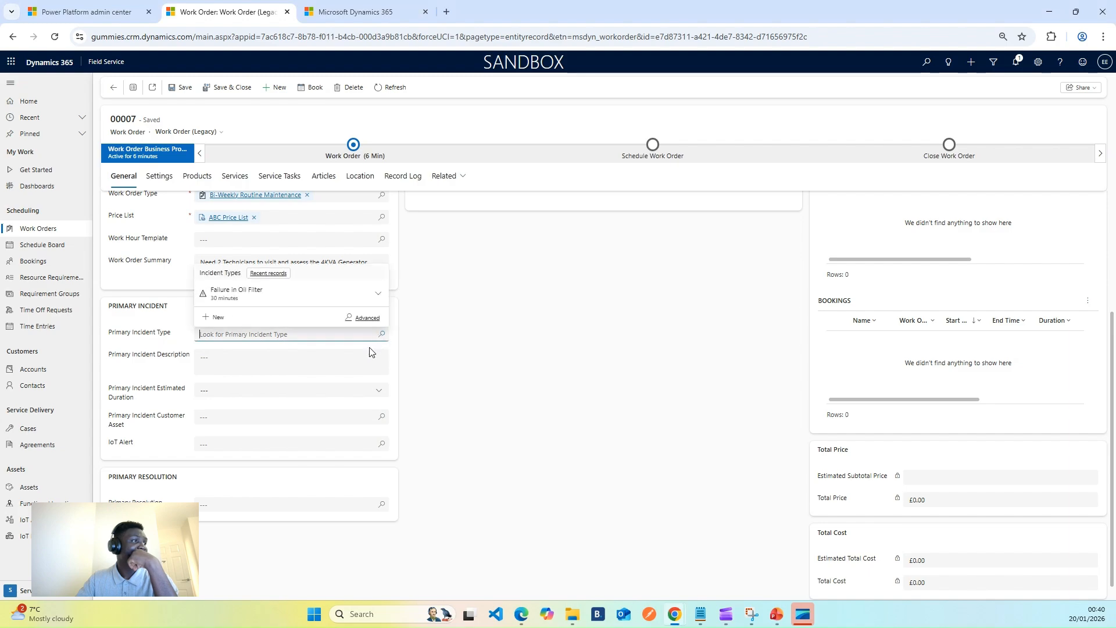
click(254, 295)
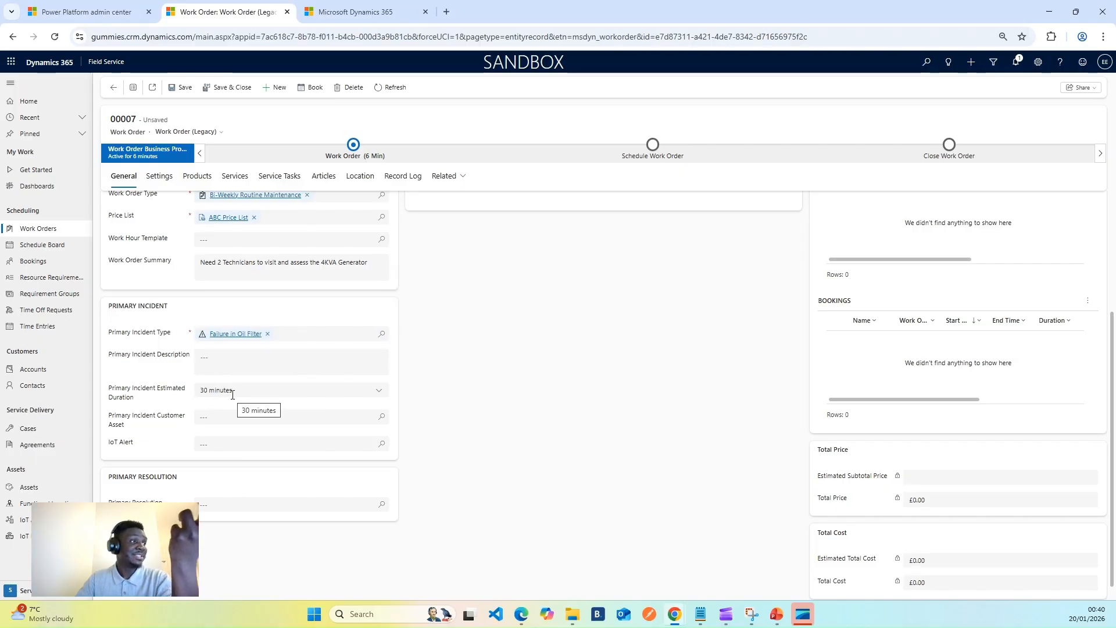
scroll(424, 368, up, 3)
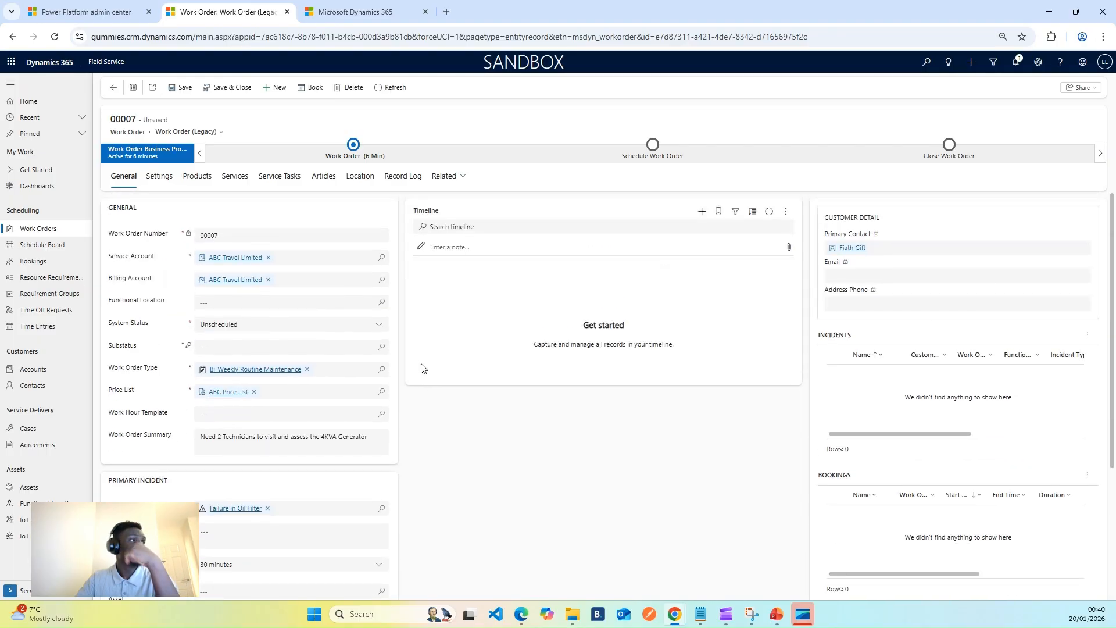
click(181, 88)
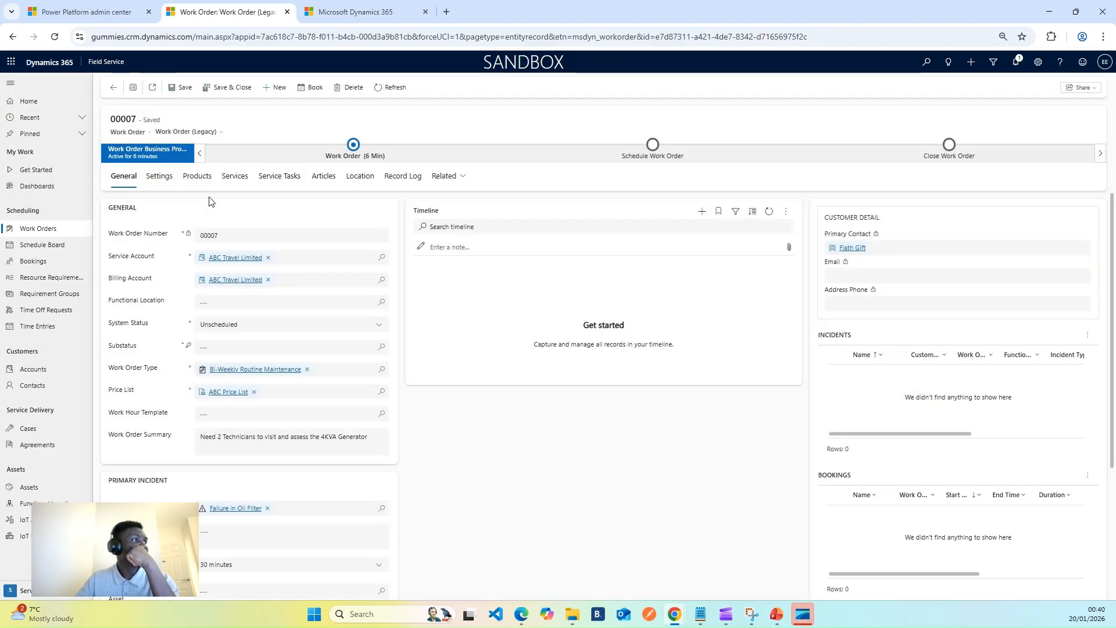
Set the work order's priority to High in its general settings.
click(160, 180)
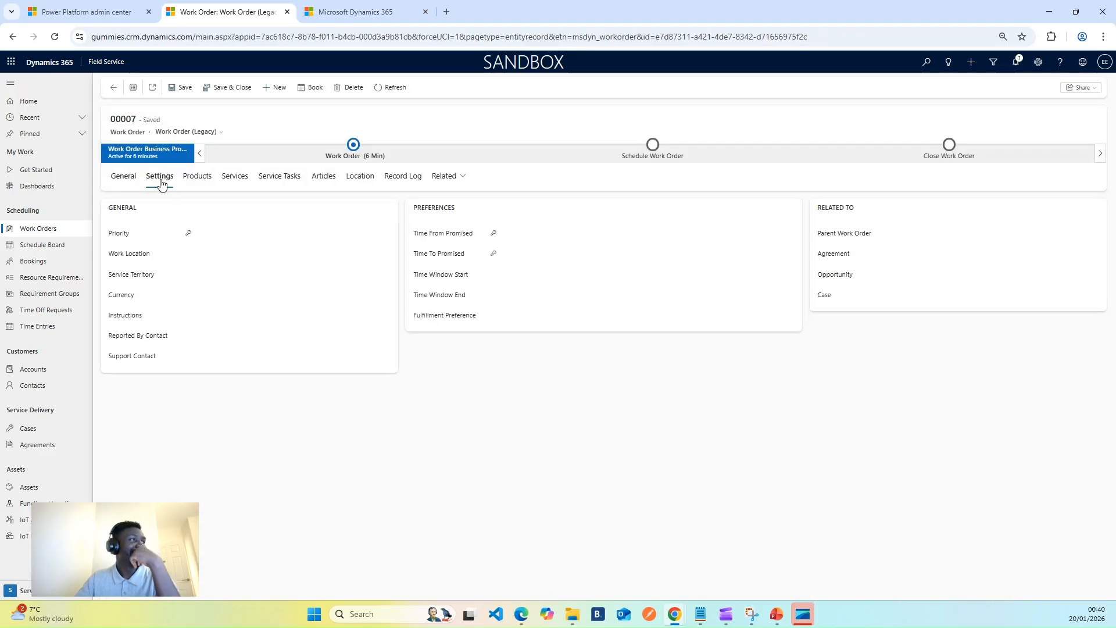
click(381, 235)
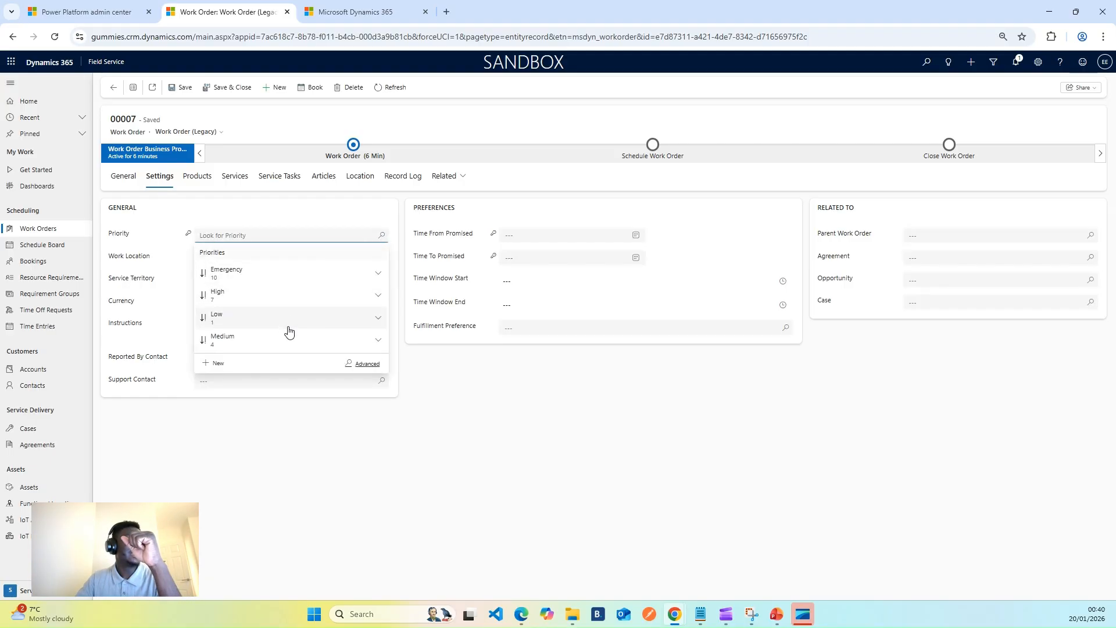
click(256, 304)
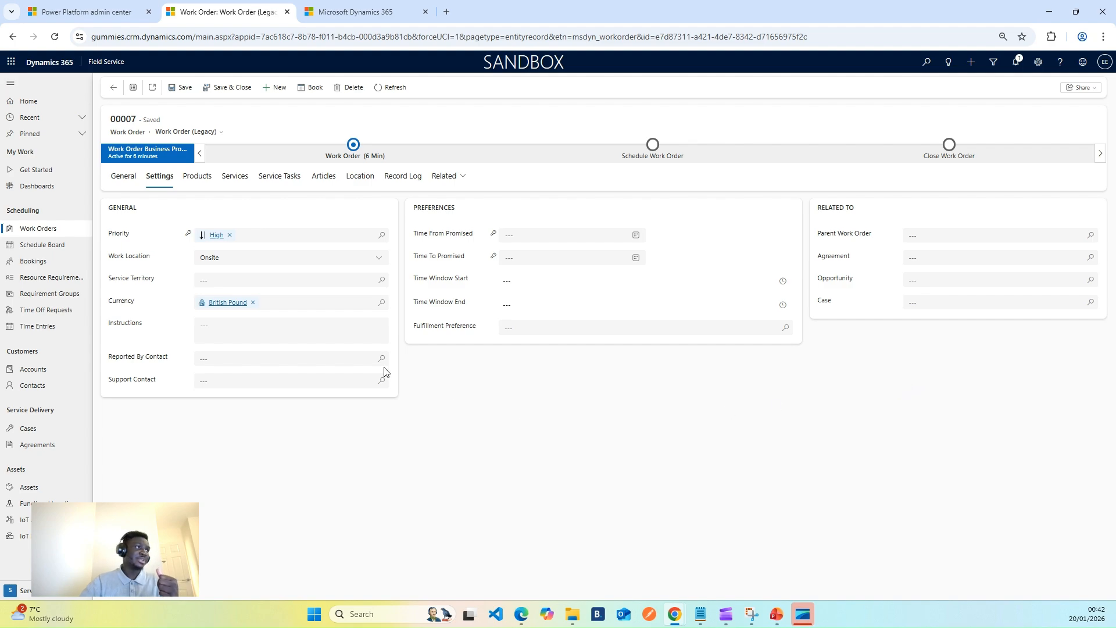
Examine the work order's product lines, including the details of the Filter product, and its service lines.
click(201, 187)
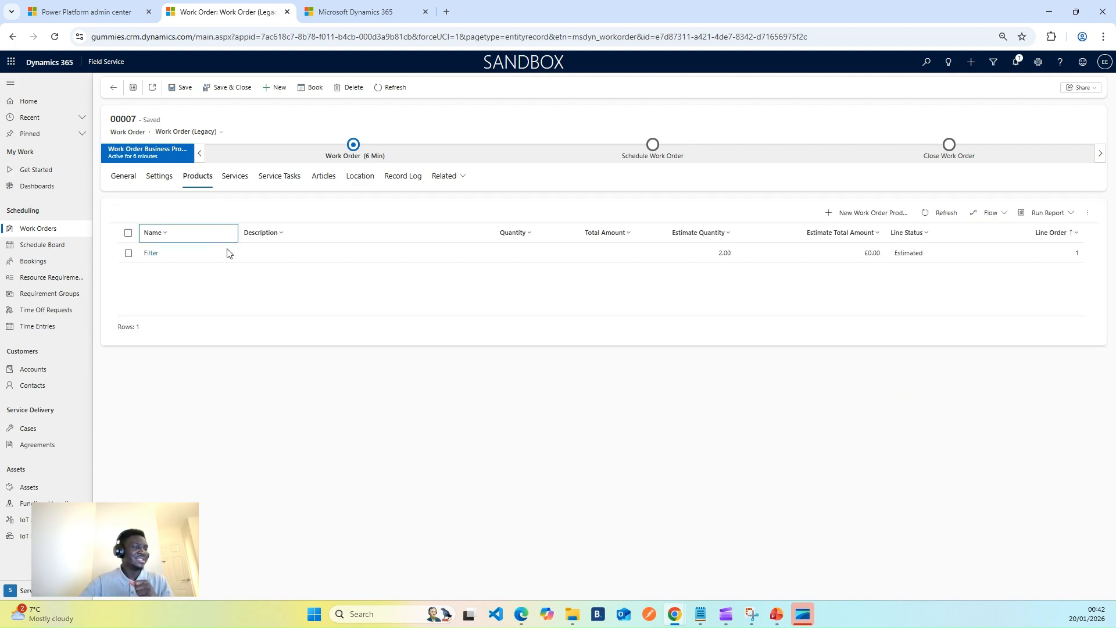
click(192, 257)
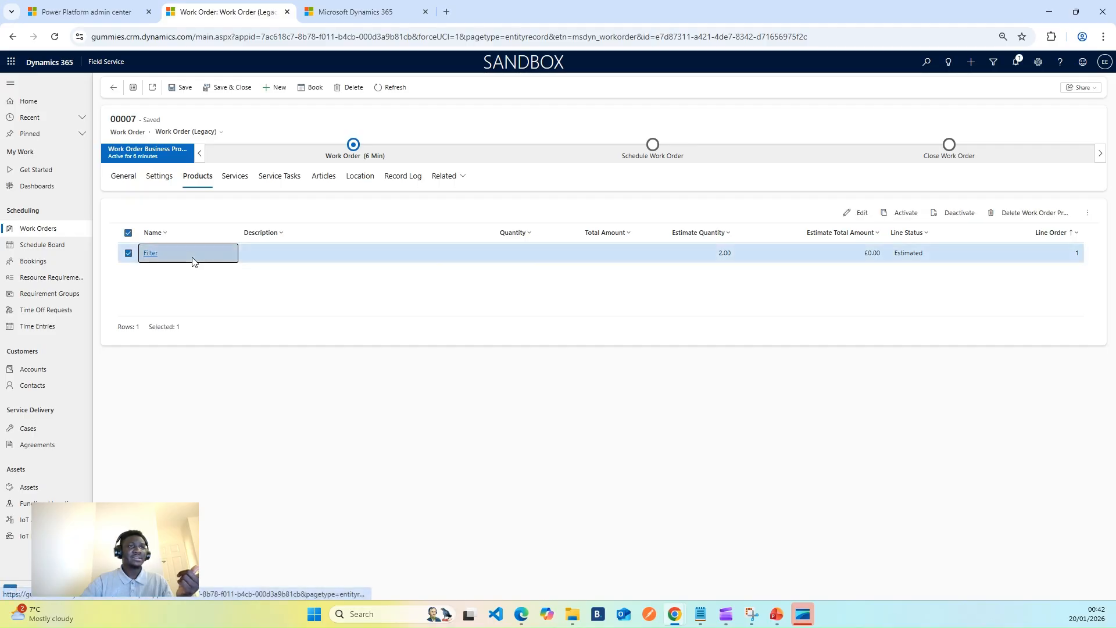
double_click(880, 258)
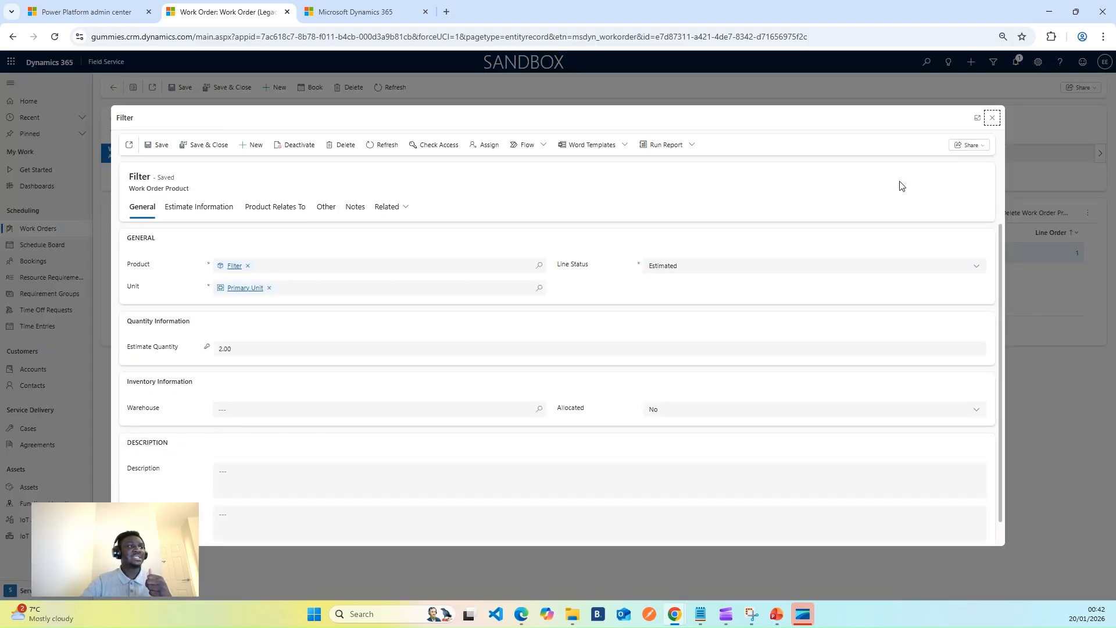
click(992, 119)
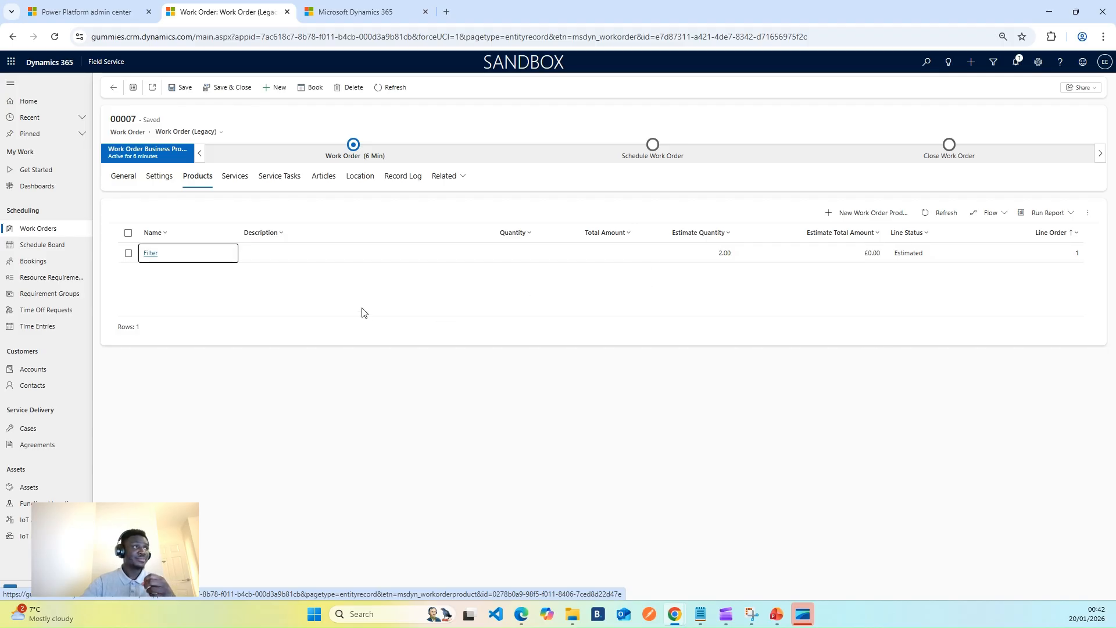
click(235, 176)
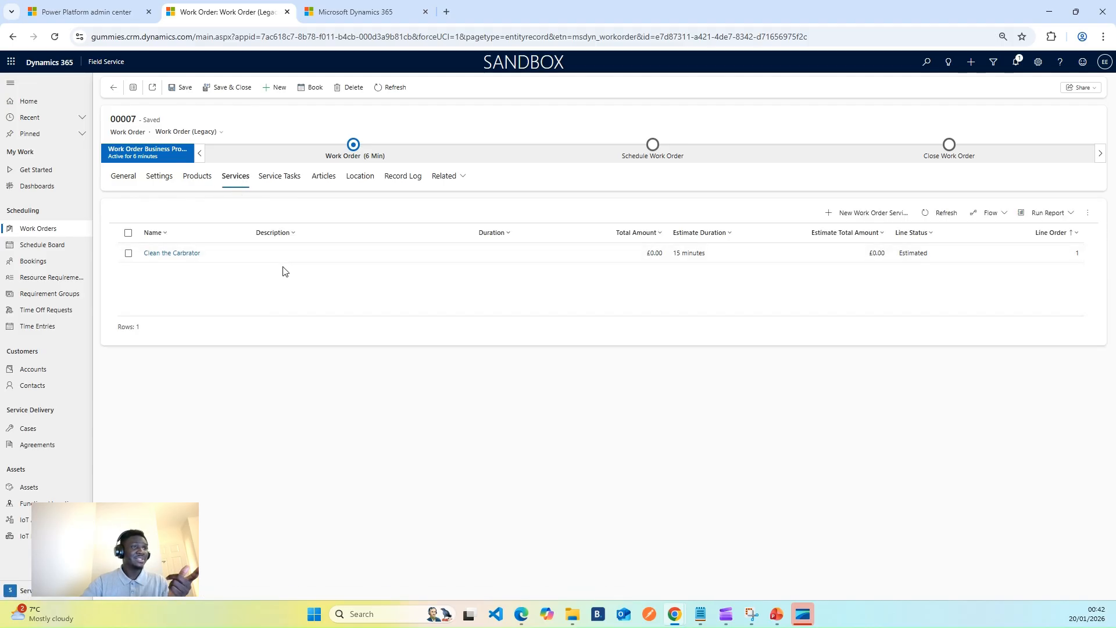
Open the work order's Clean the Carbrator service line and set its sale unit amount to £50.00.
click(194, 255)
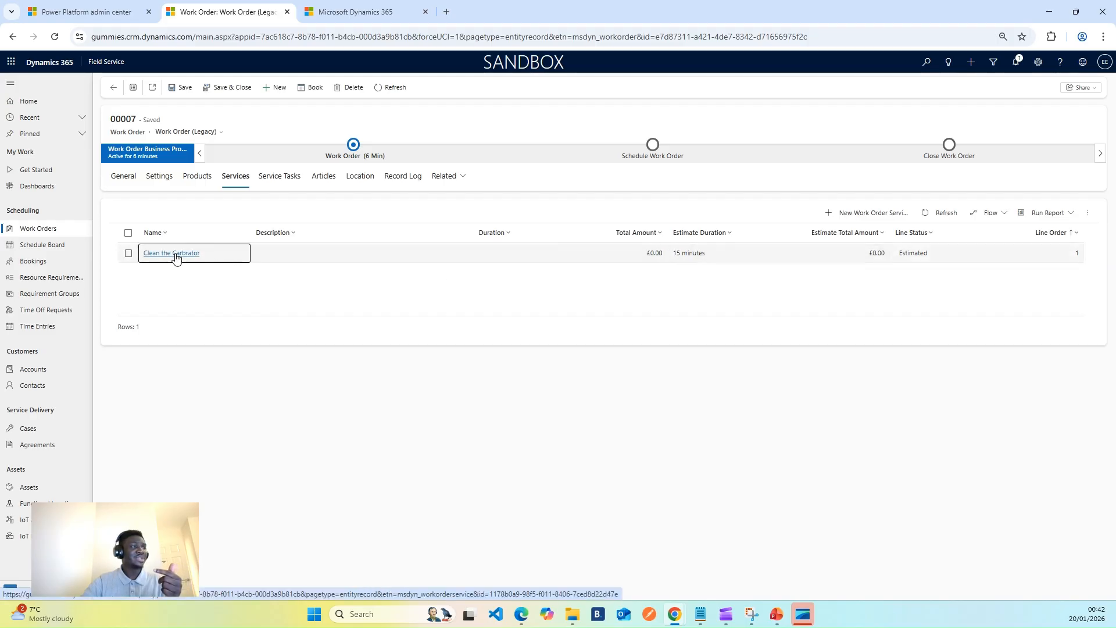
click(176, 257)
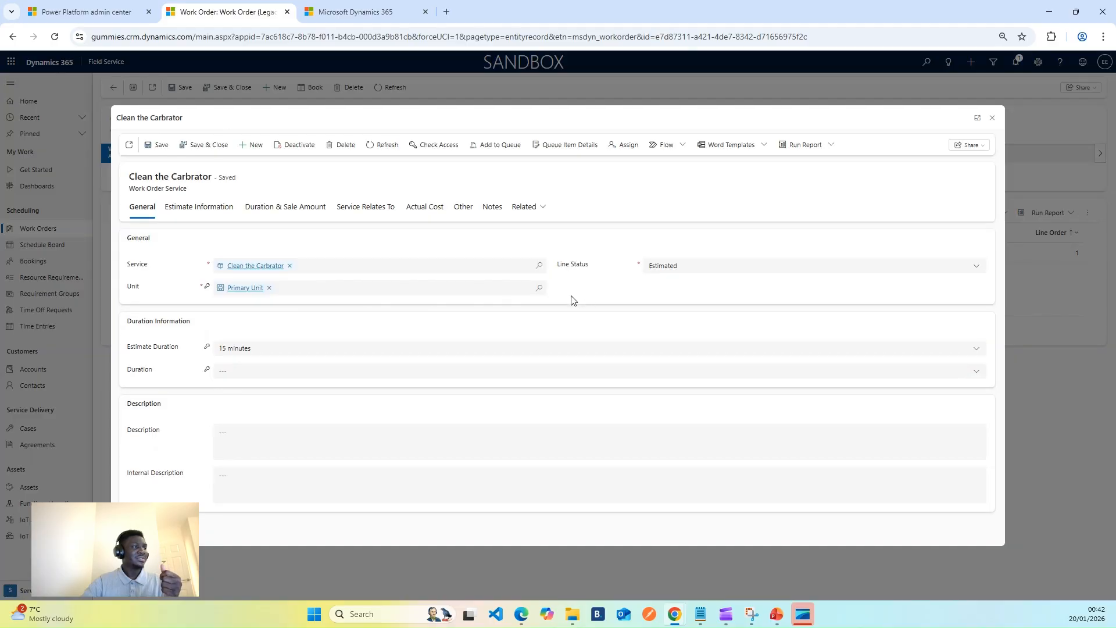
click(200, 208)
drag(286, 211, 290, 212)
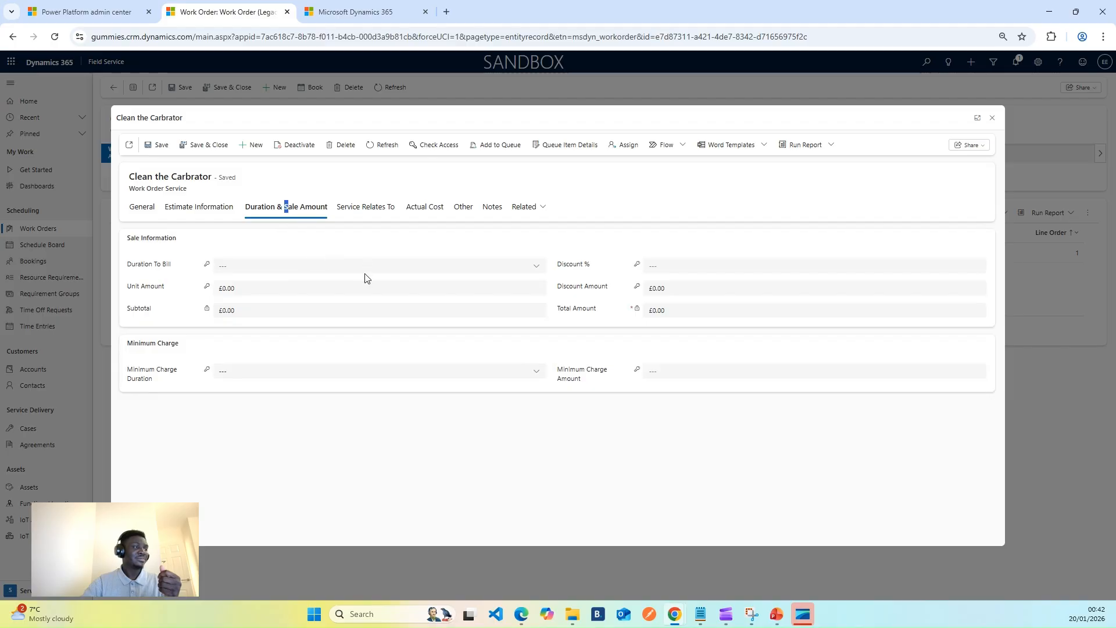
click(261, 288)
key(BackSpace)
key(BackSpace)
key(BackSpace)
key(BackSpace)
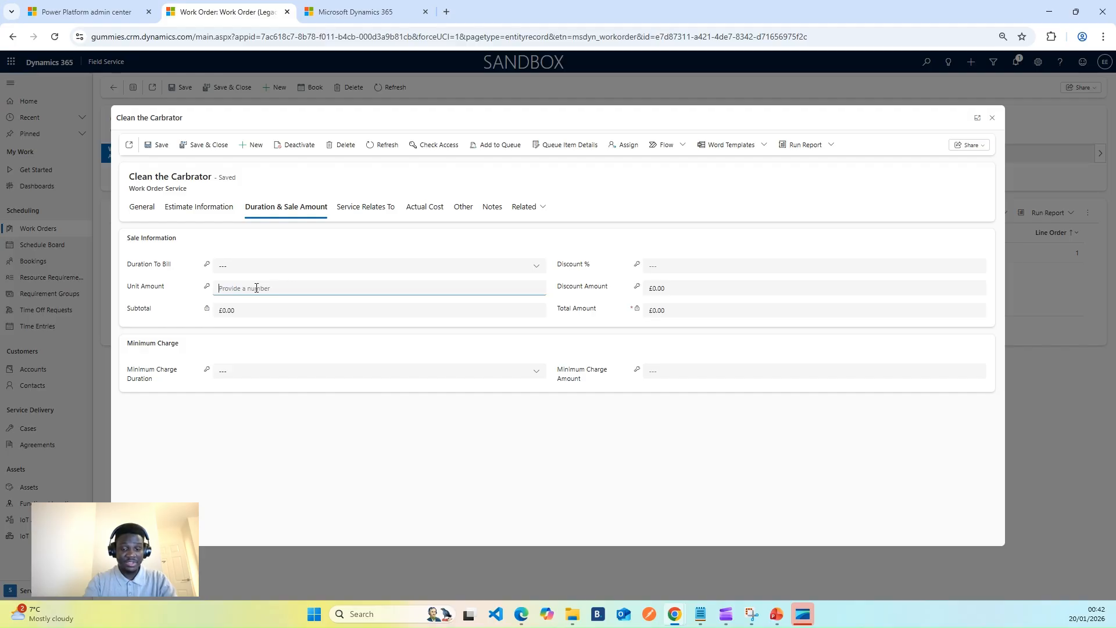
text(50)
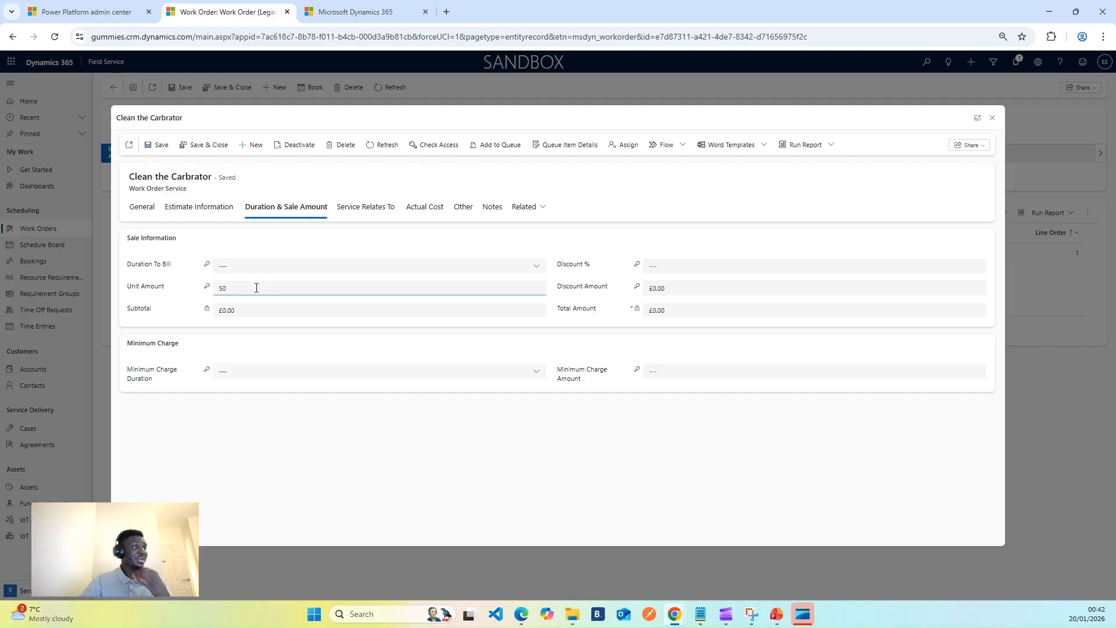
click(271, 349)
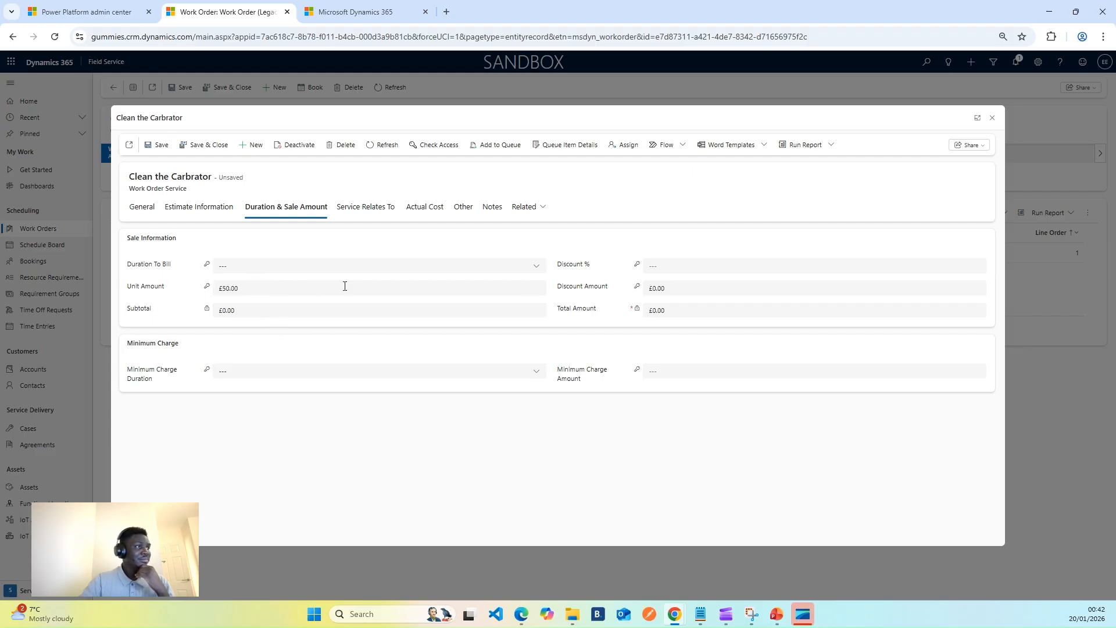
Set the service line's duration to bill to 15 minutes.
click(535, 267)
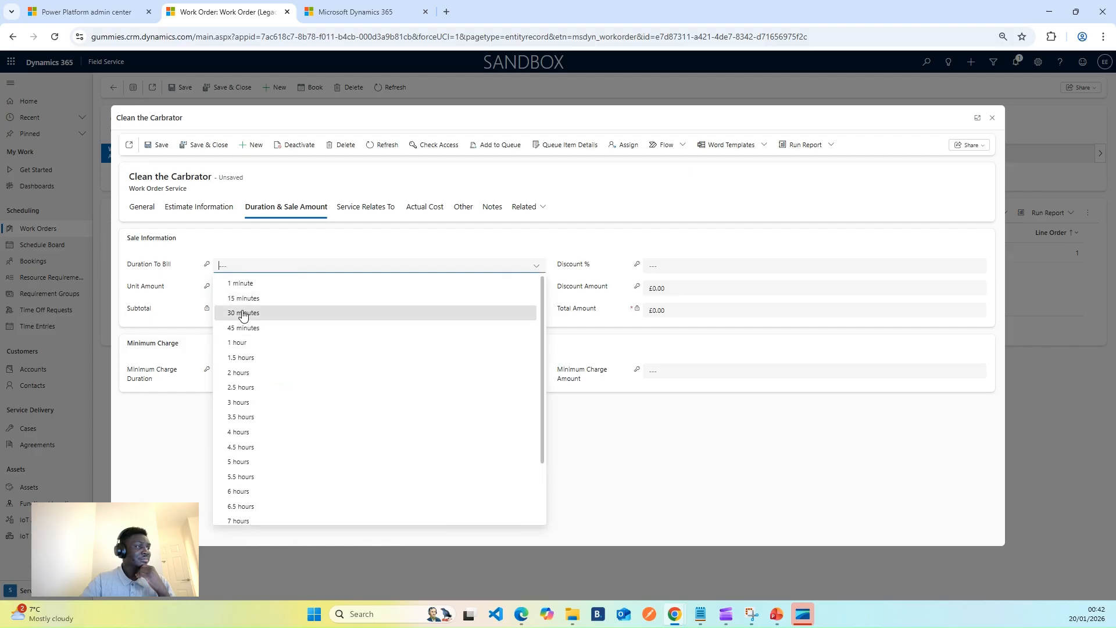
click(345, 311)
click(536, 267)
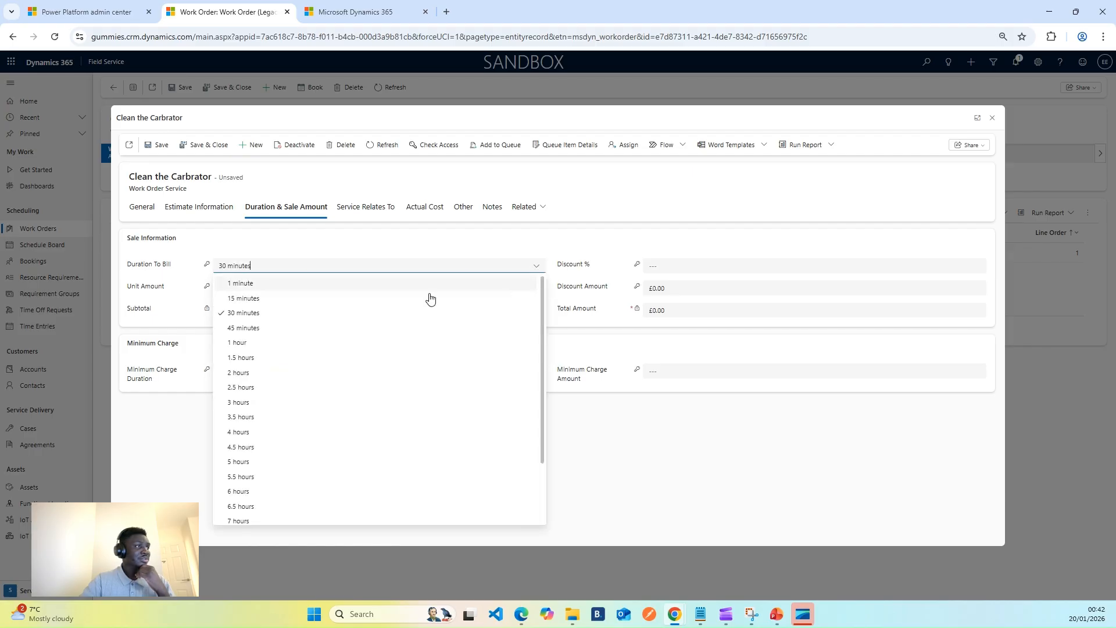
click(251, 302)
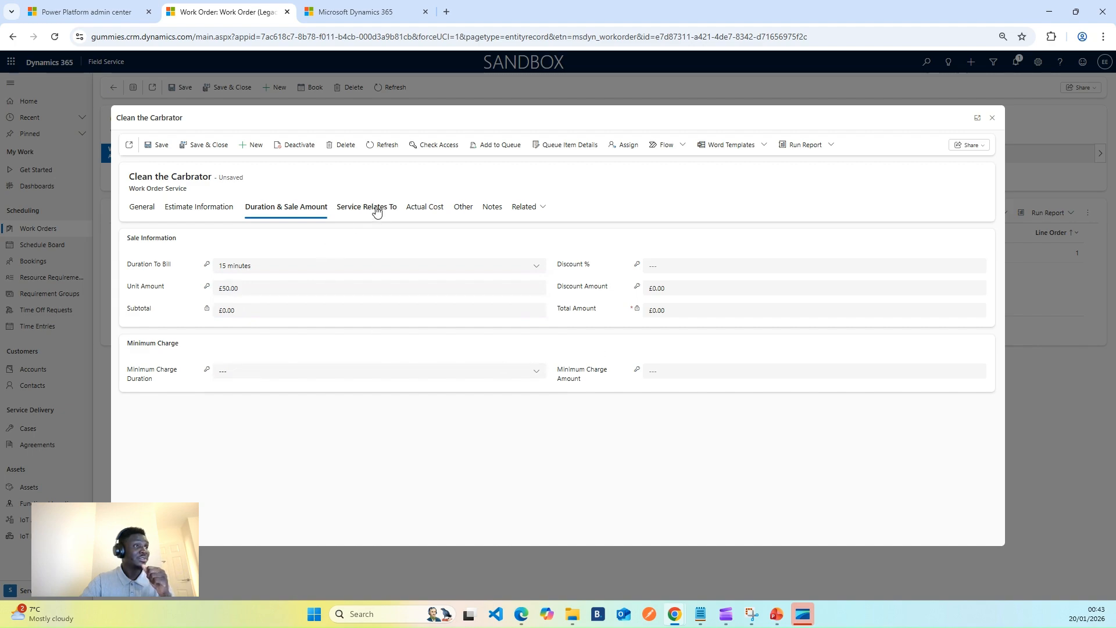
Set the service line's actual unit cost to £15.00, then save and close the line.
click(427, 210)
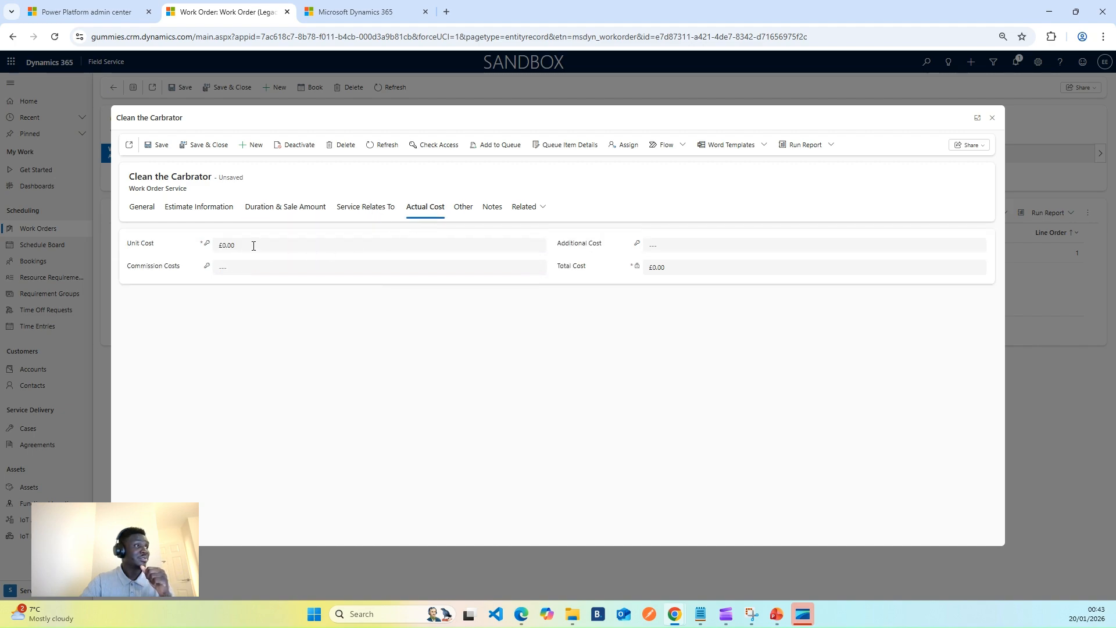
click(254, 245)
text(15)
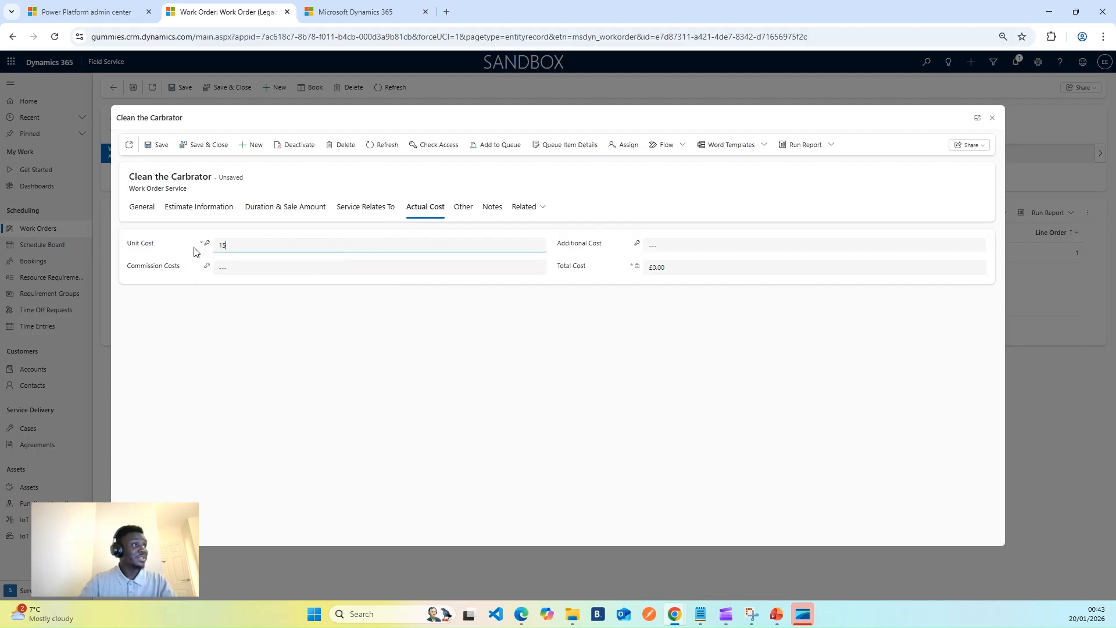
click(350, 335)
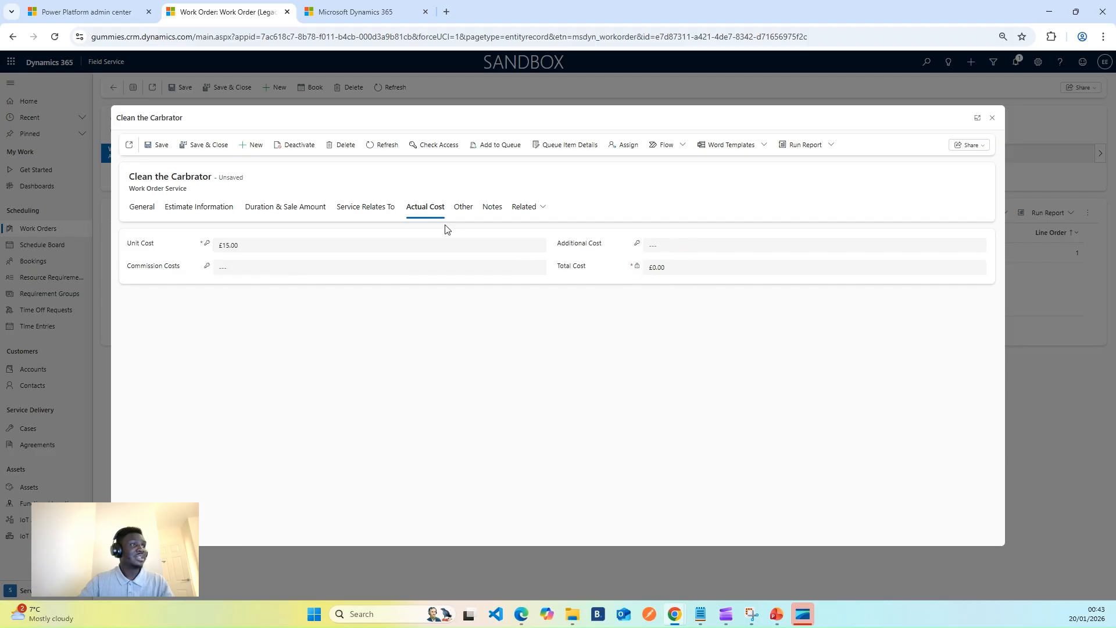
click(463, 206)
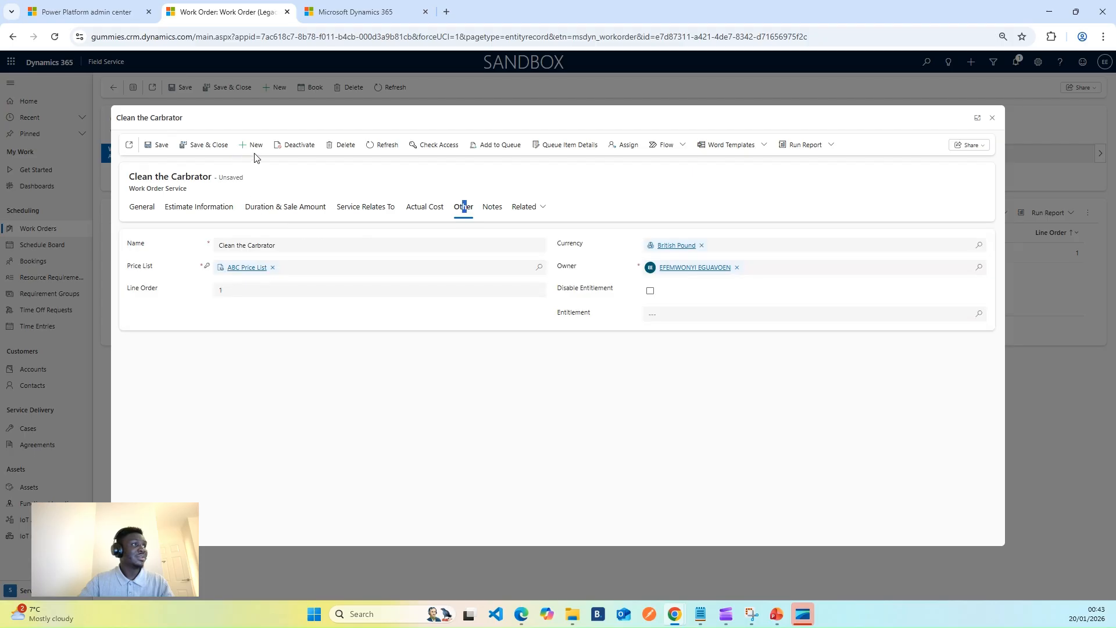
click(205, 146)
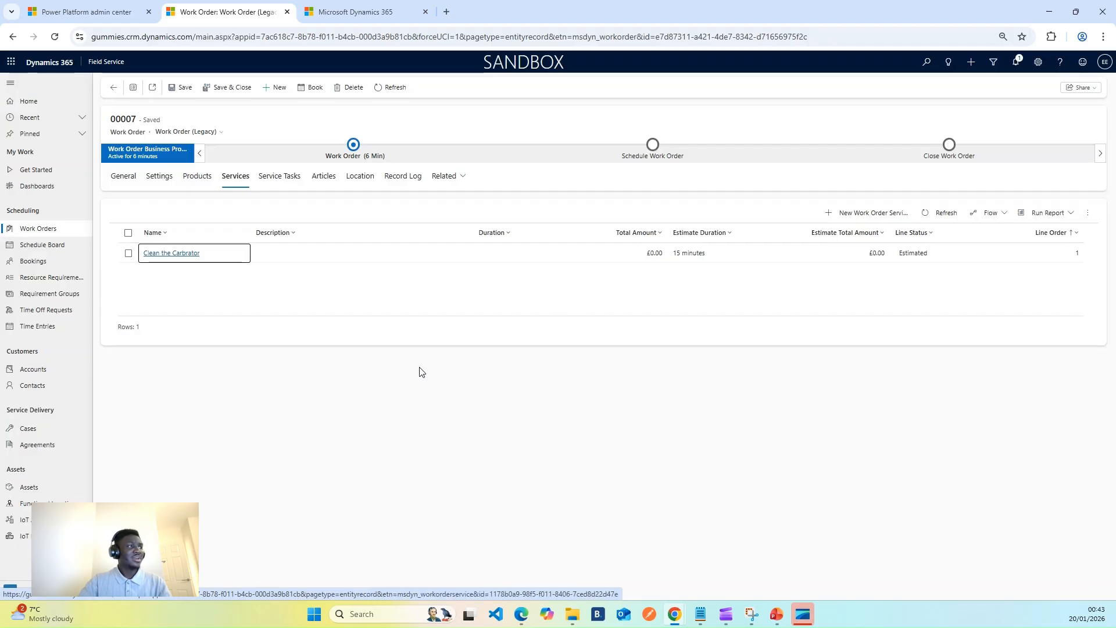
Check the work order's service tasks and location, and open its ABC Travel Limited service account record.
click(274, 178)
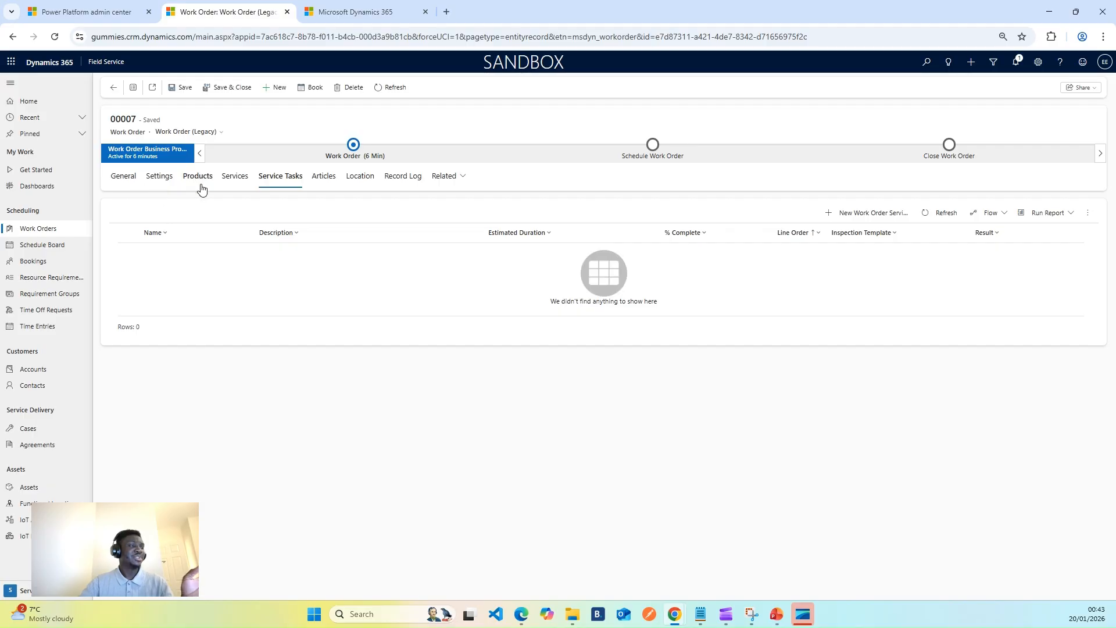
click(361, 183)
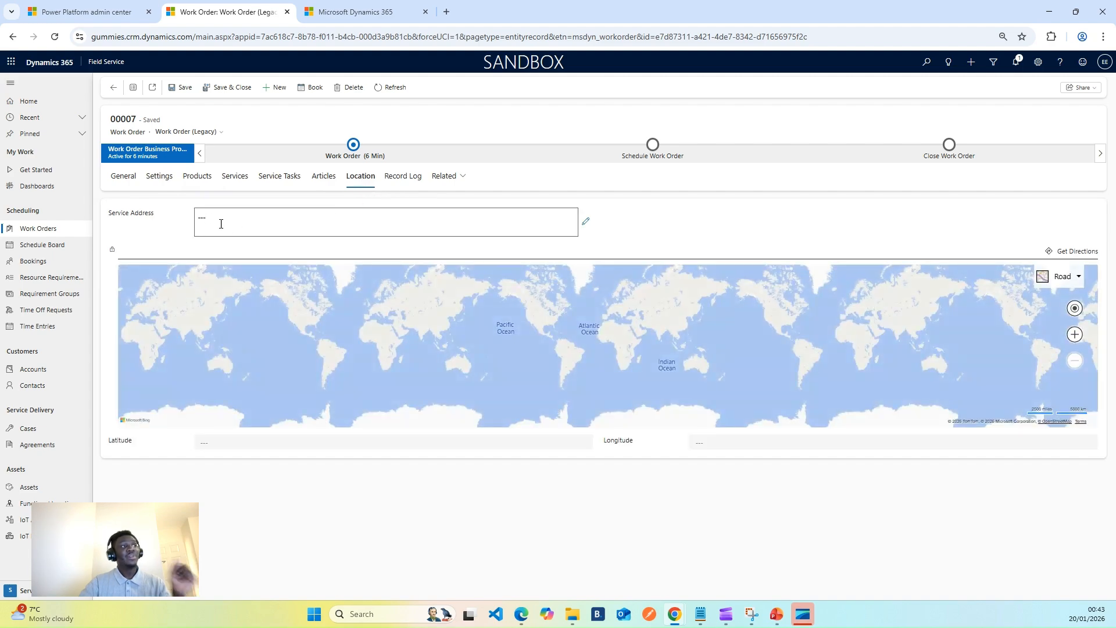
click(124, 178)
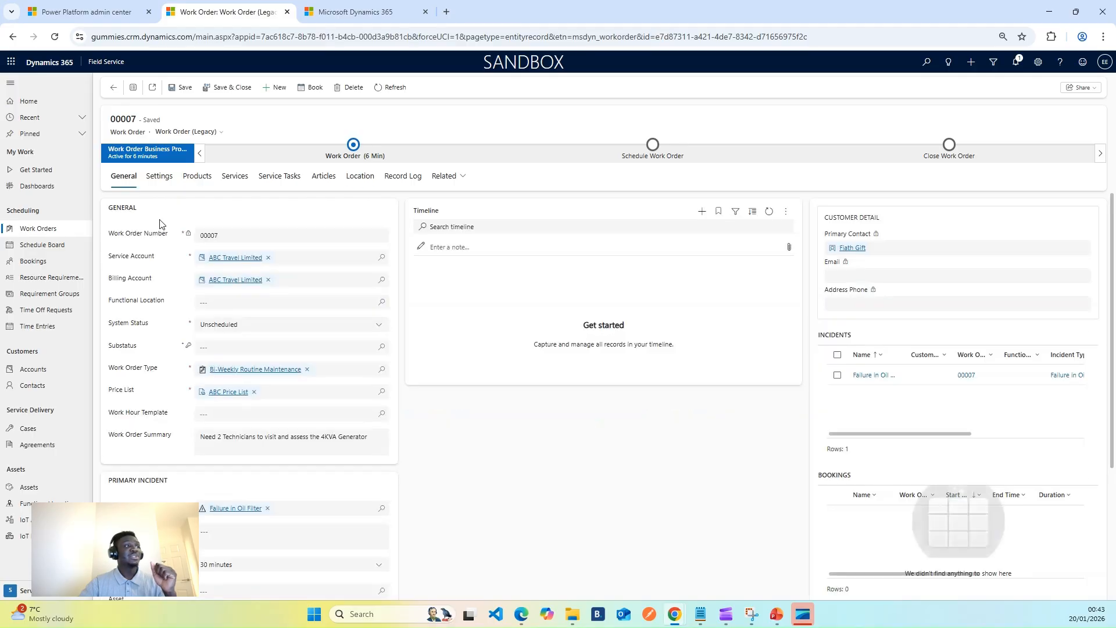
click(230, 259)
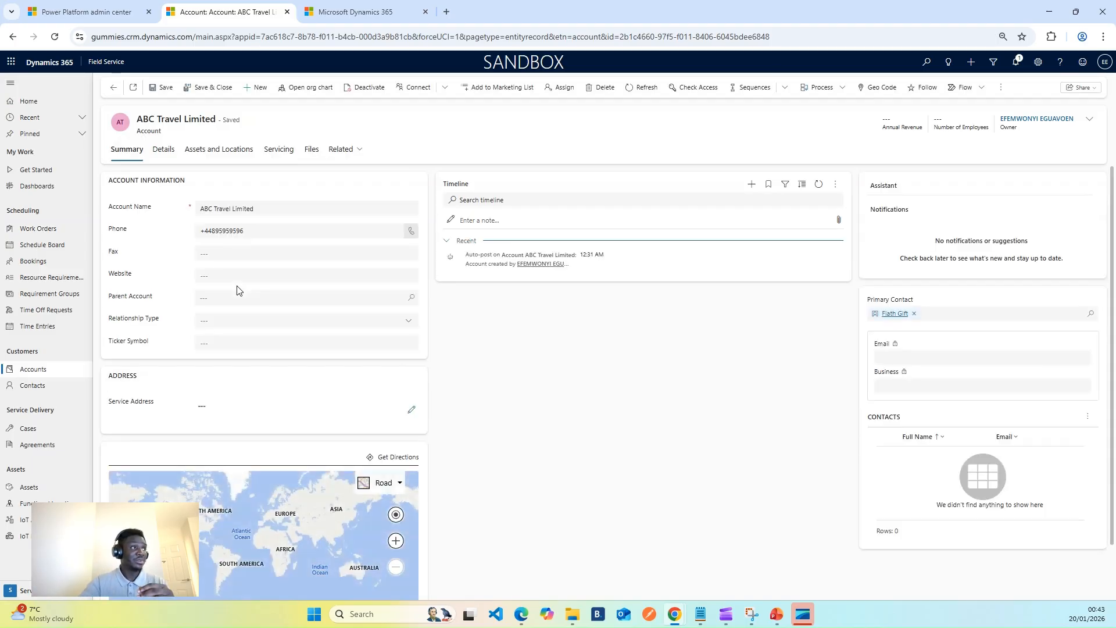
Fill in the account's service address from the address suggestions, save the account and return to the work order.
click(220, 407)
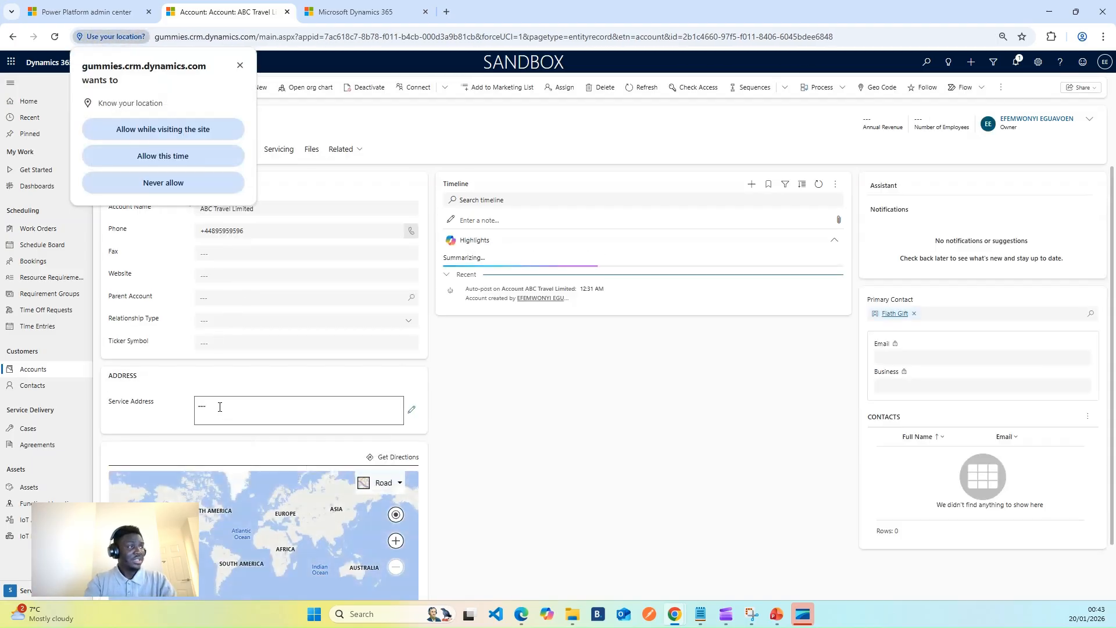
click(241, 66)
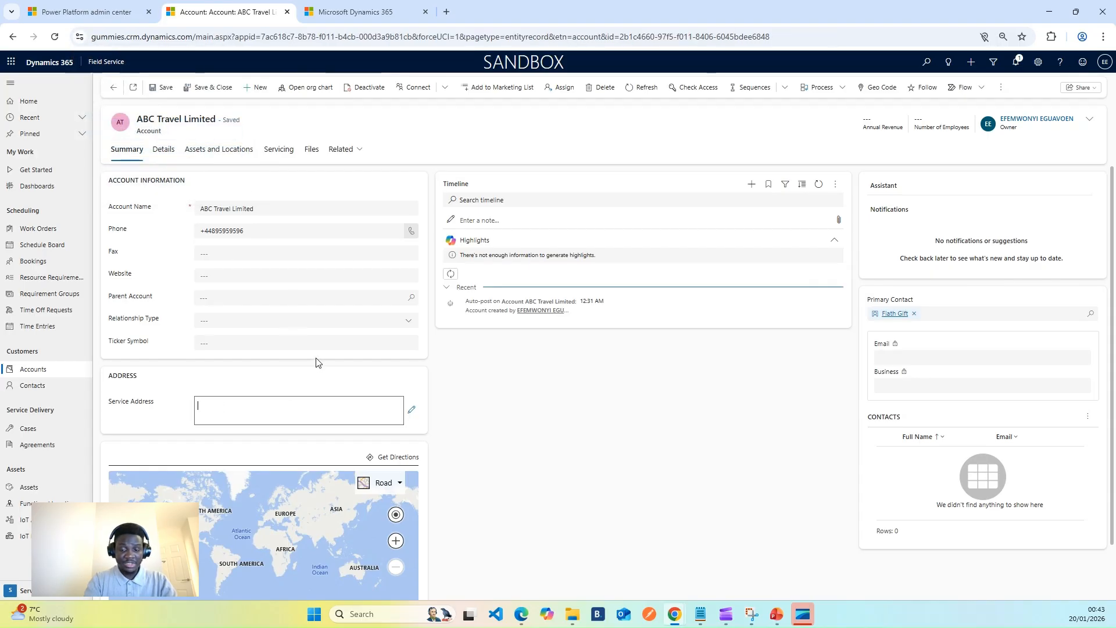
text(8 s)
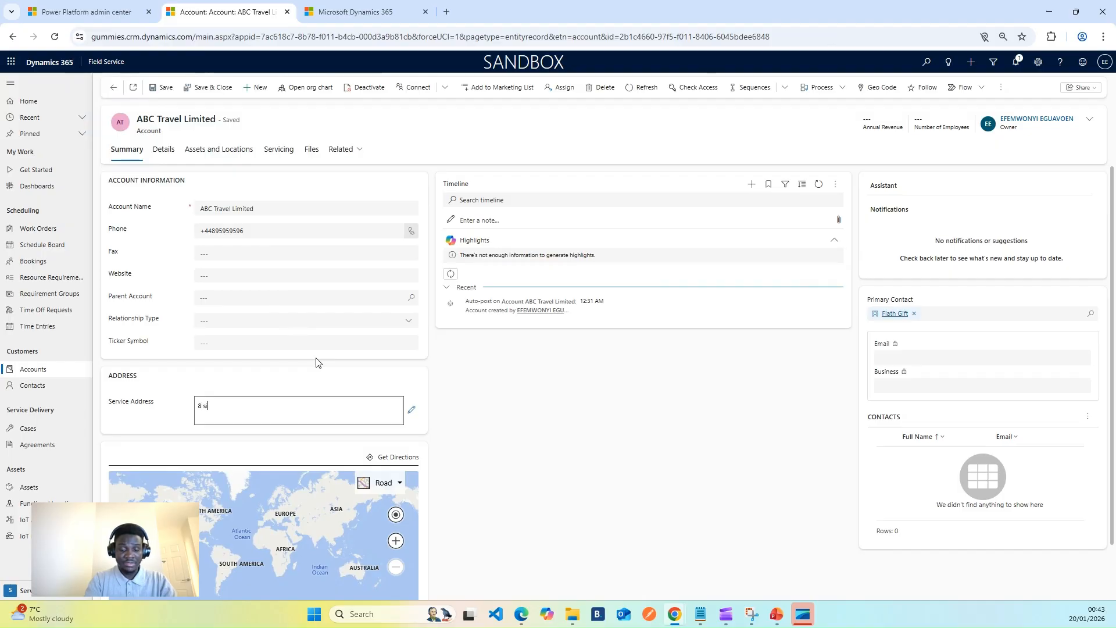
text(ia)
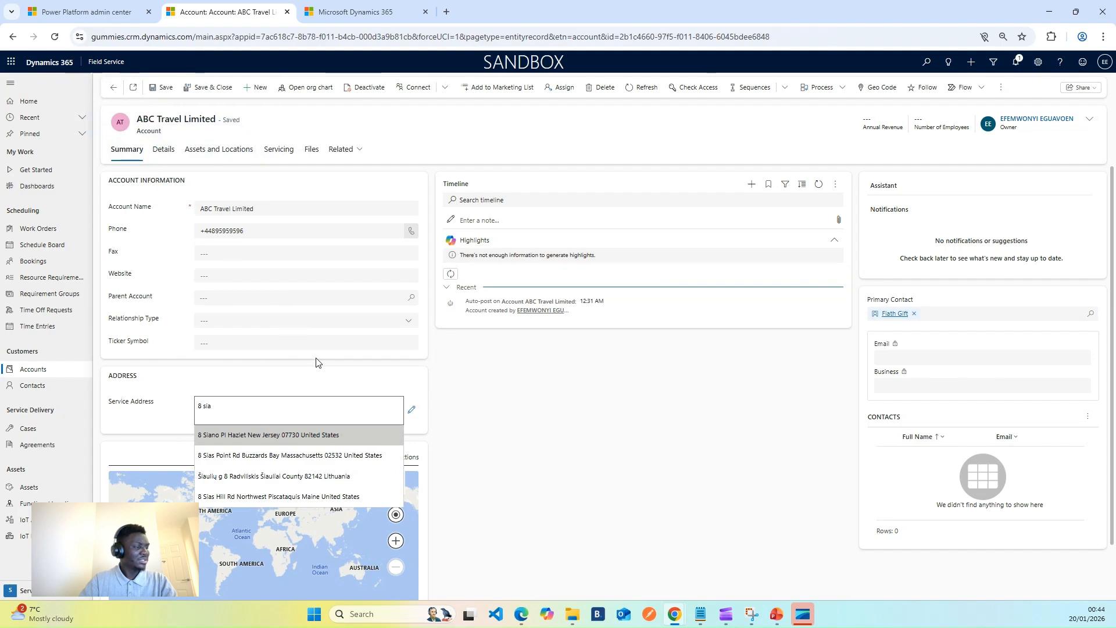
key(BackSpace)
key(BackSpace)
key(BackSpace)
key(BackSpace)
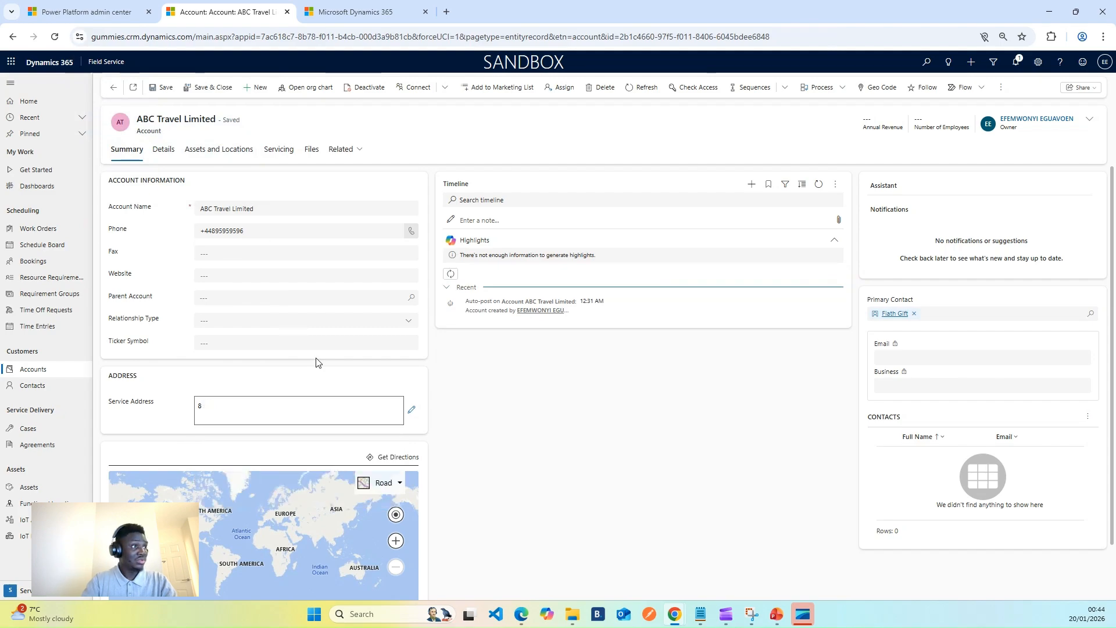
text(san dieg)
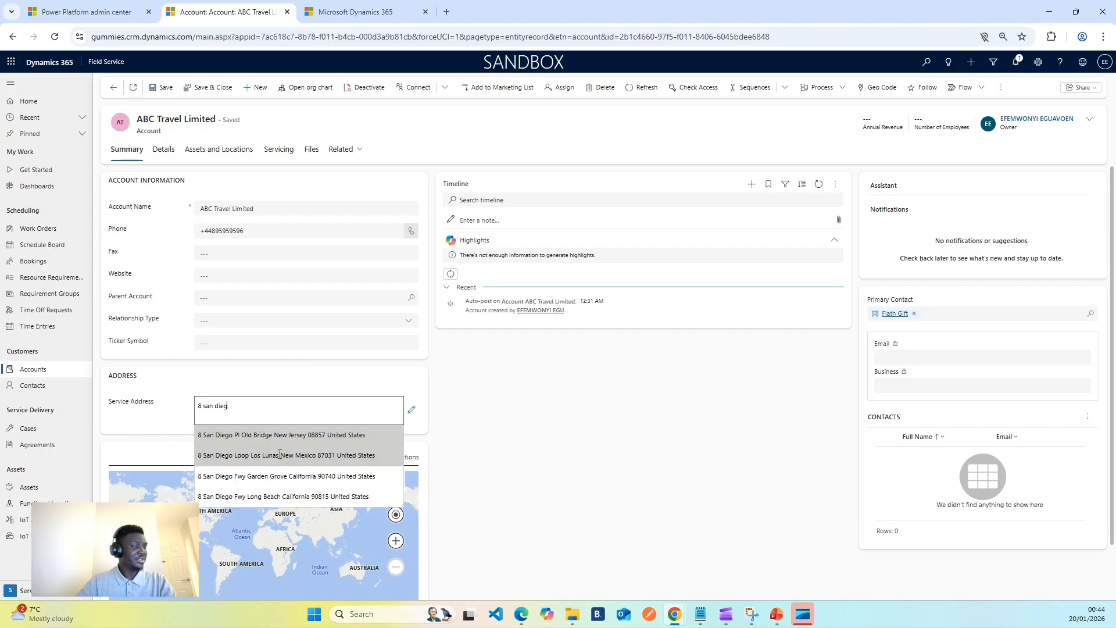
click(277, 476)
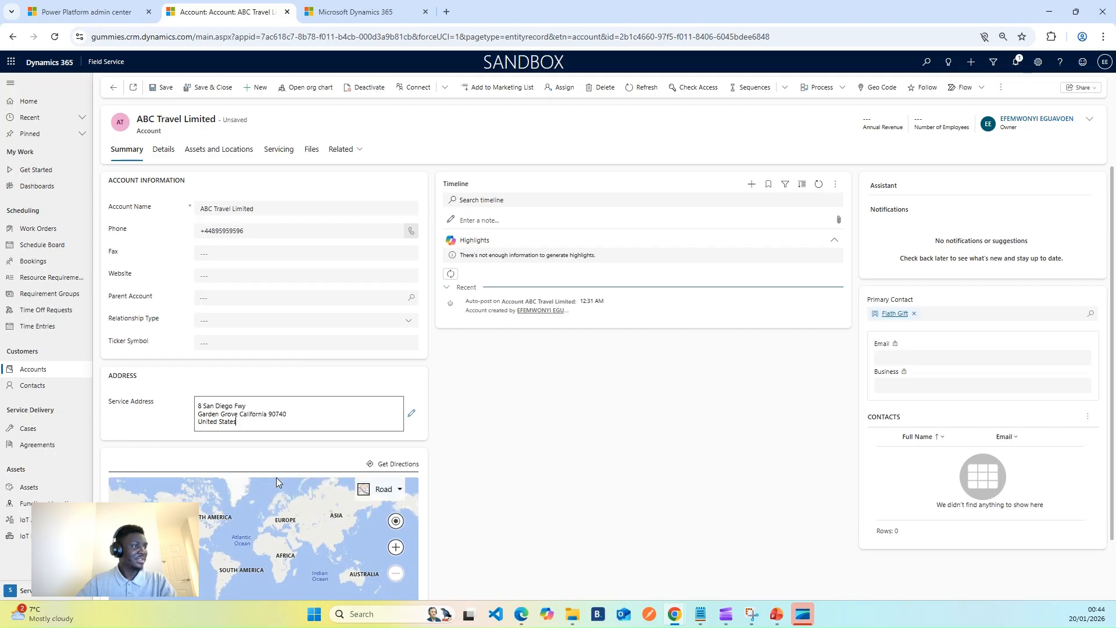
click(165, 88)
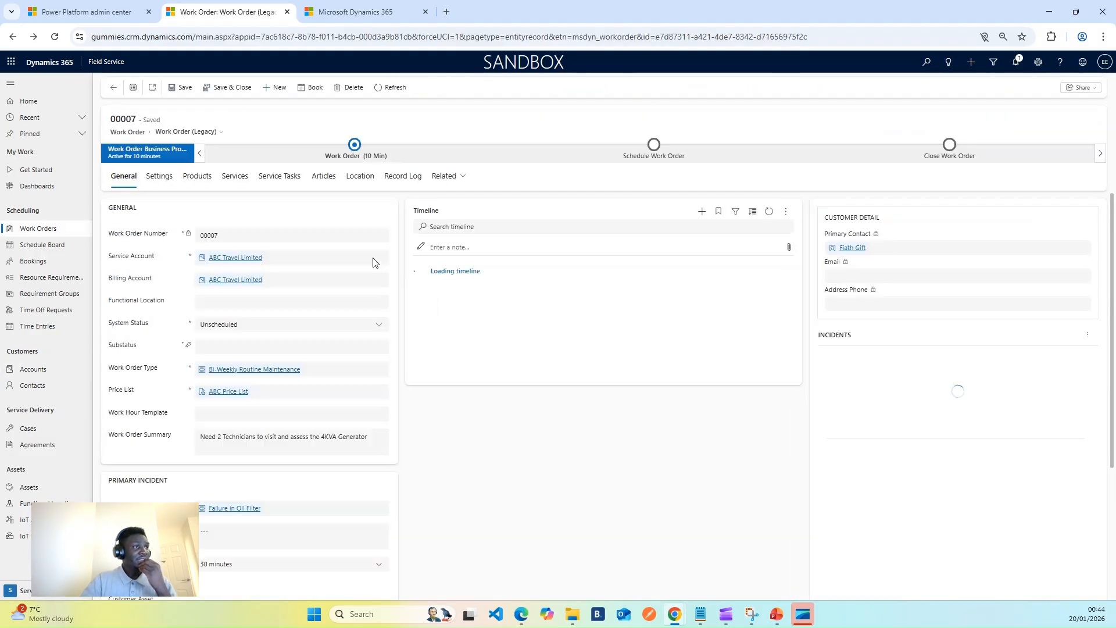
Check the work order's location for a service address, refreshing the record and inspecting the detailed address fields.
click(361, 177)
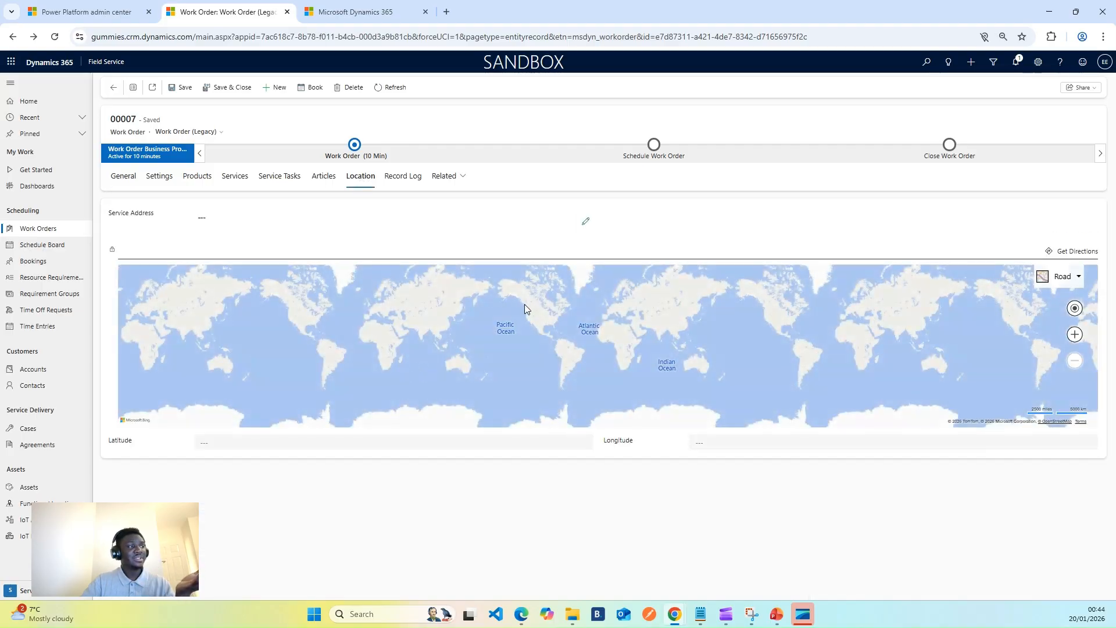
click(585, 221)
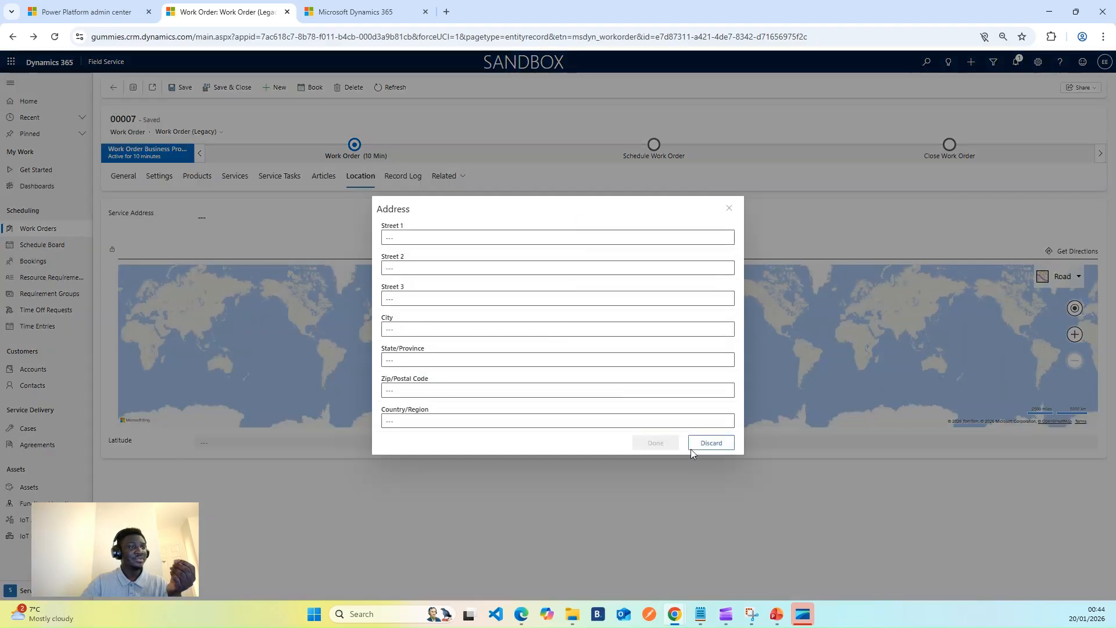
click(729, 208)
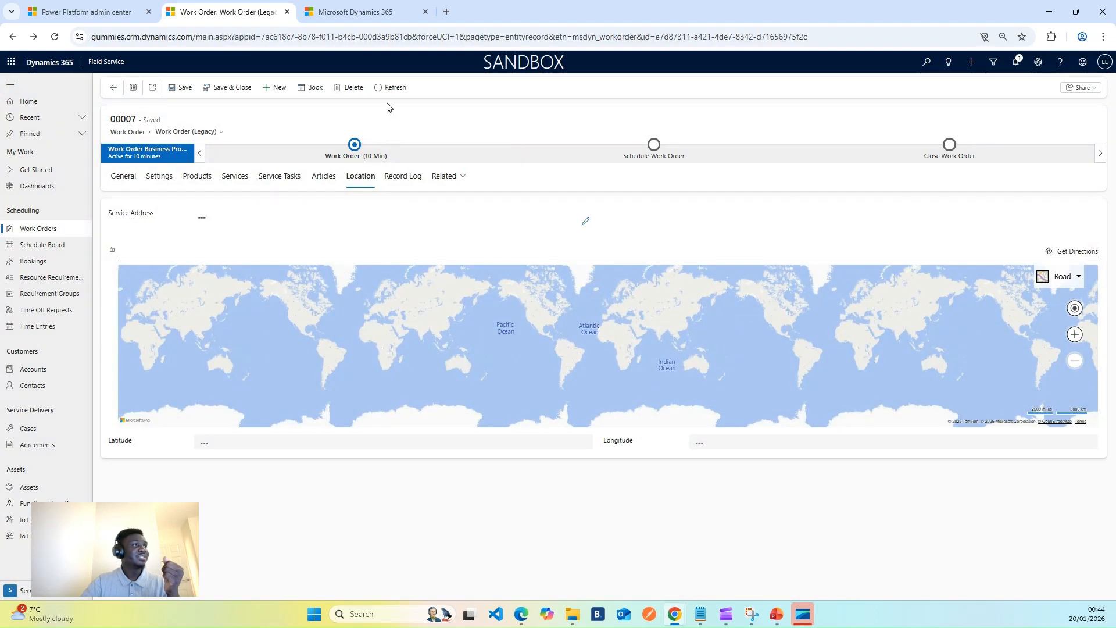
click(390, 88)
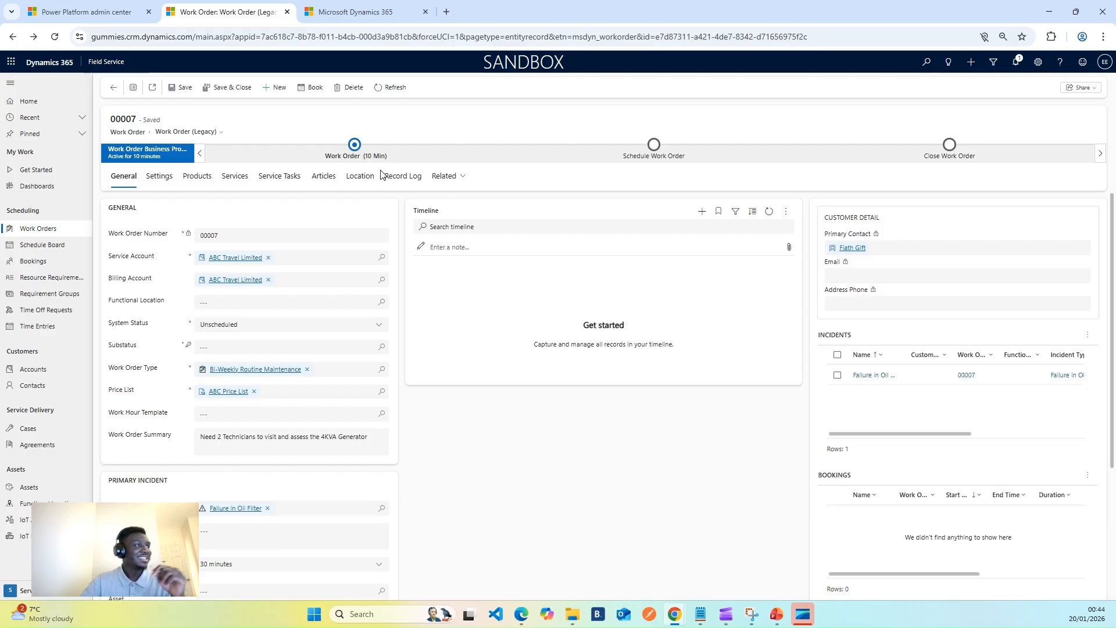
click(361, 177)
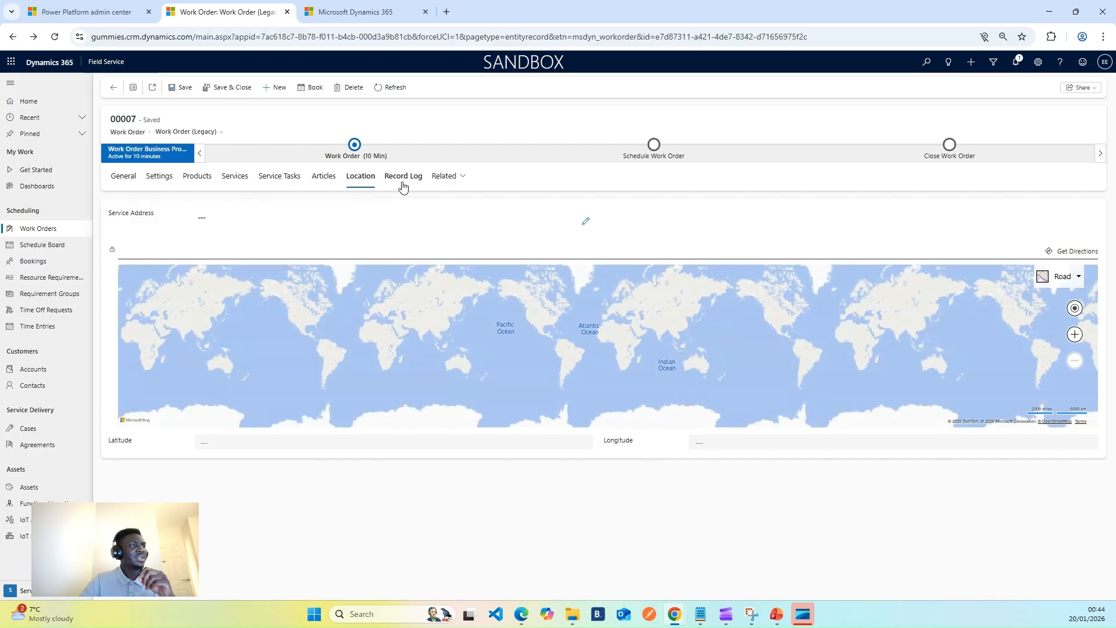
Review the work order's record log and general information, and switch to the incident type's browser tab.
click(405, 178)
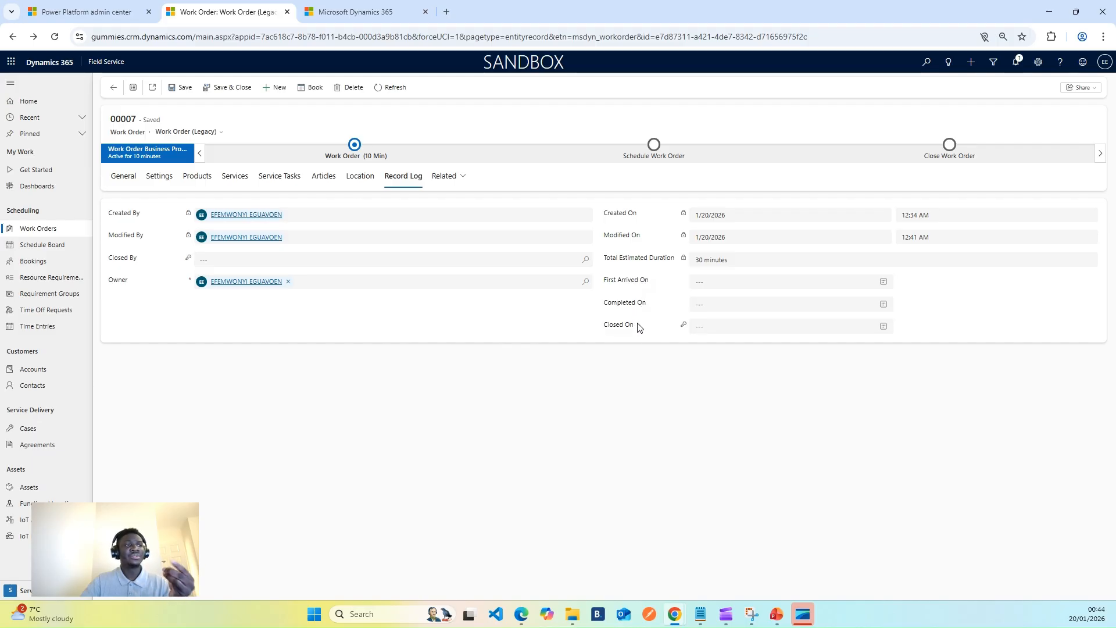
mouse_move(638, 327)
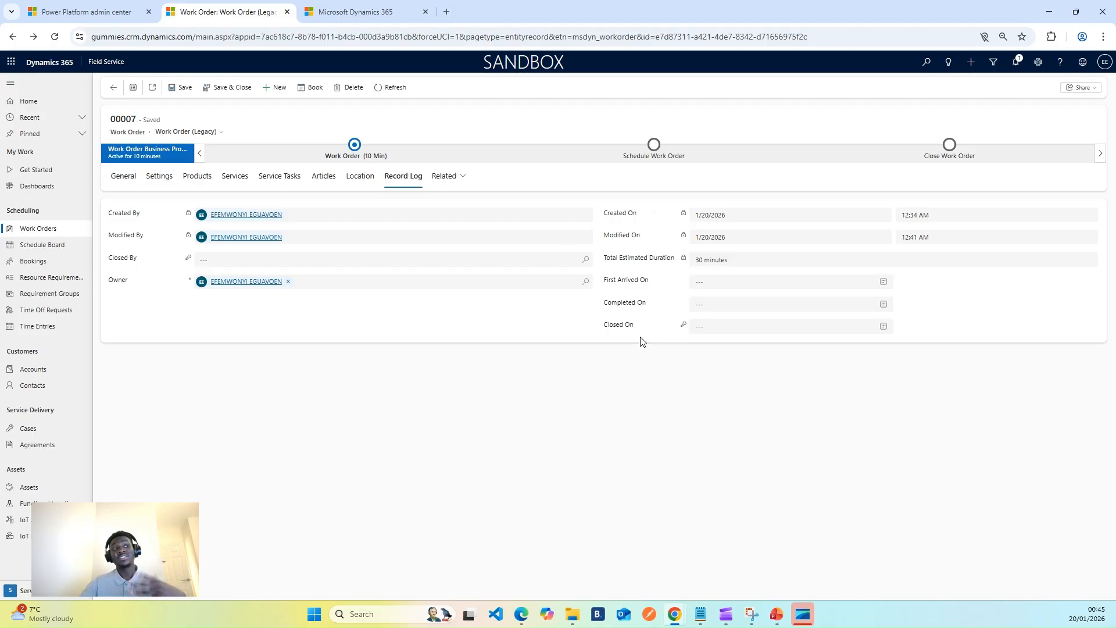
click(123, 178)
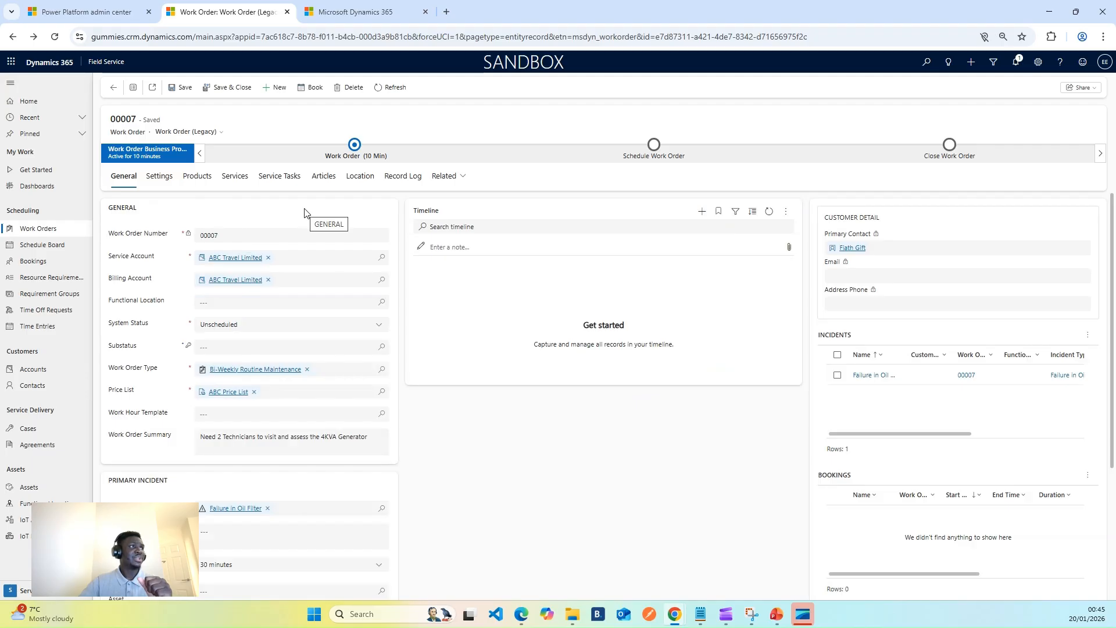
key(ctrl+Tab)
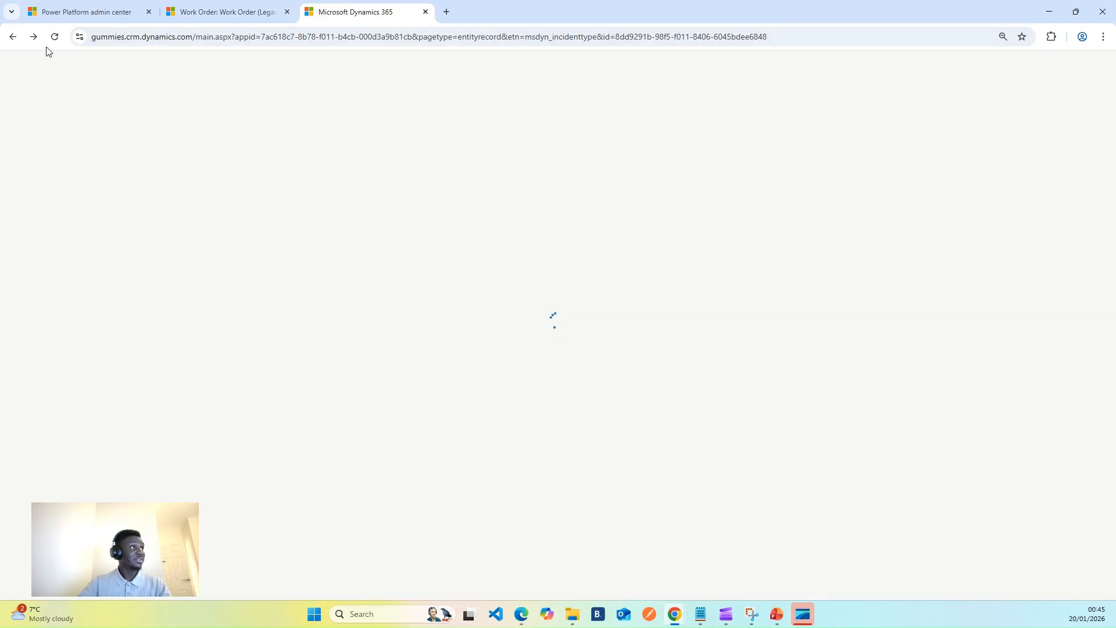
Duplicate the work order's browser tab and switch to the tab with the Failure in Oil Filter incident type.
click(250, 14)
right_click(251, 18)
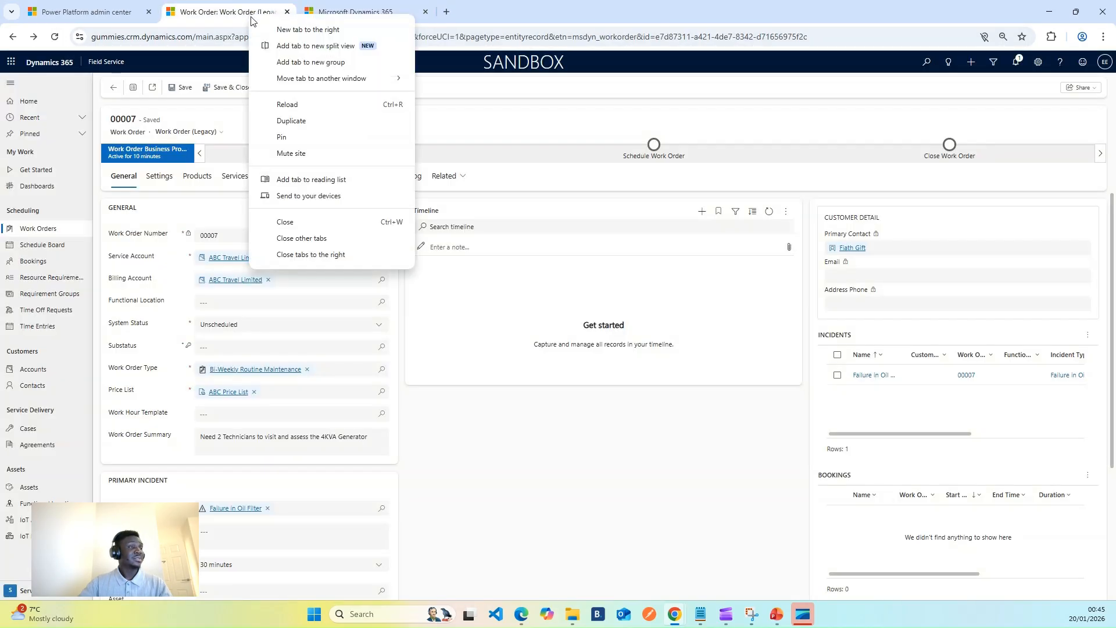
click(298, 120)
key(ctrl+Tab)
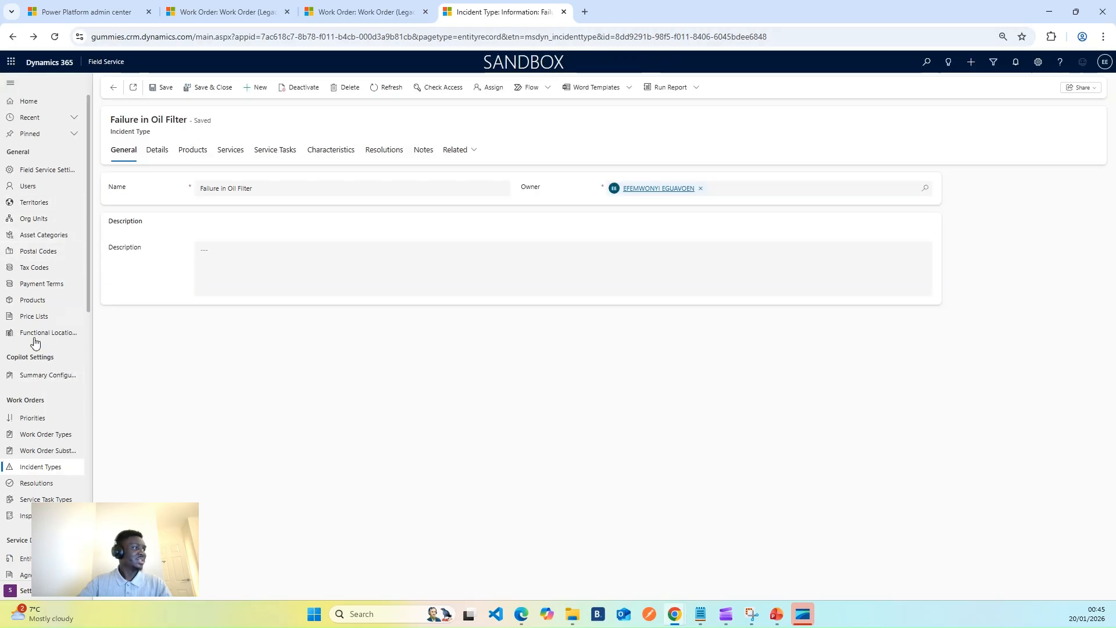
Switch to the Service area, dismiss the What's new message and open the schedule board to check its resources and open requirements.
scroll(50, 467, down, 4)
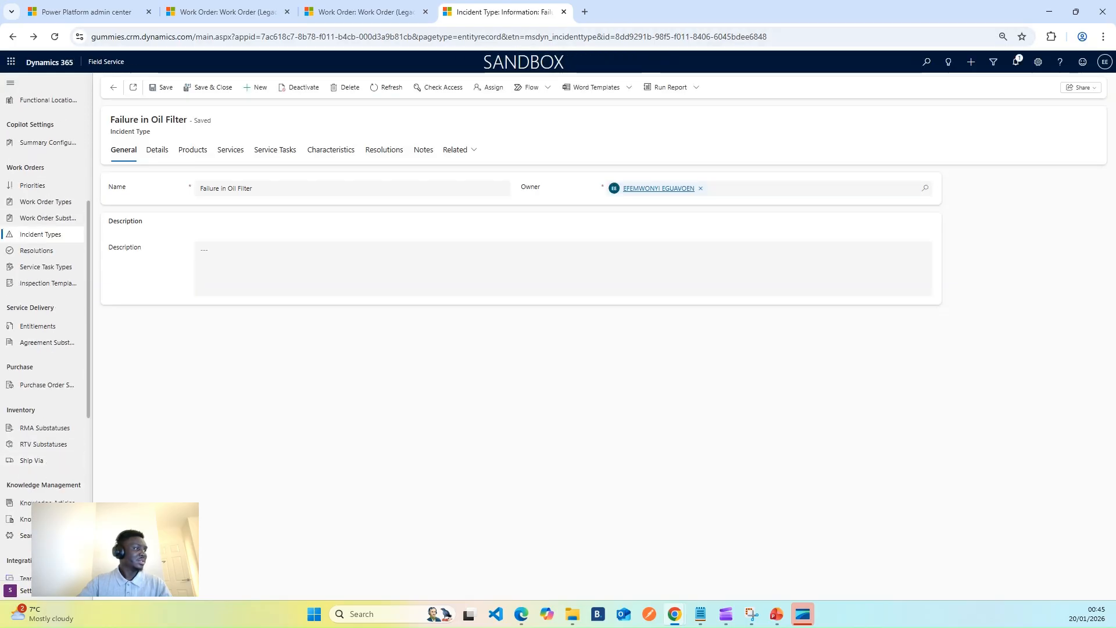
click(23, 590)
click(35, 496)
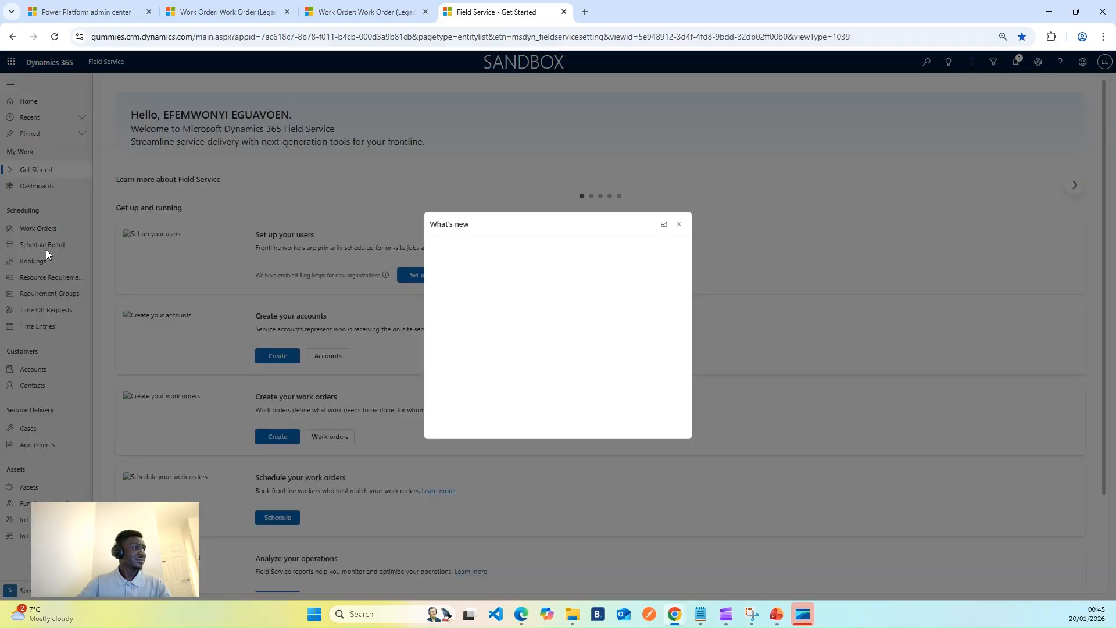
click(678, 223)
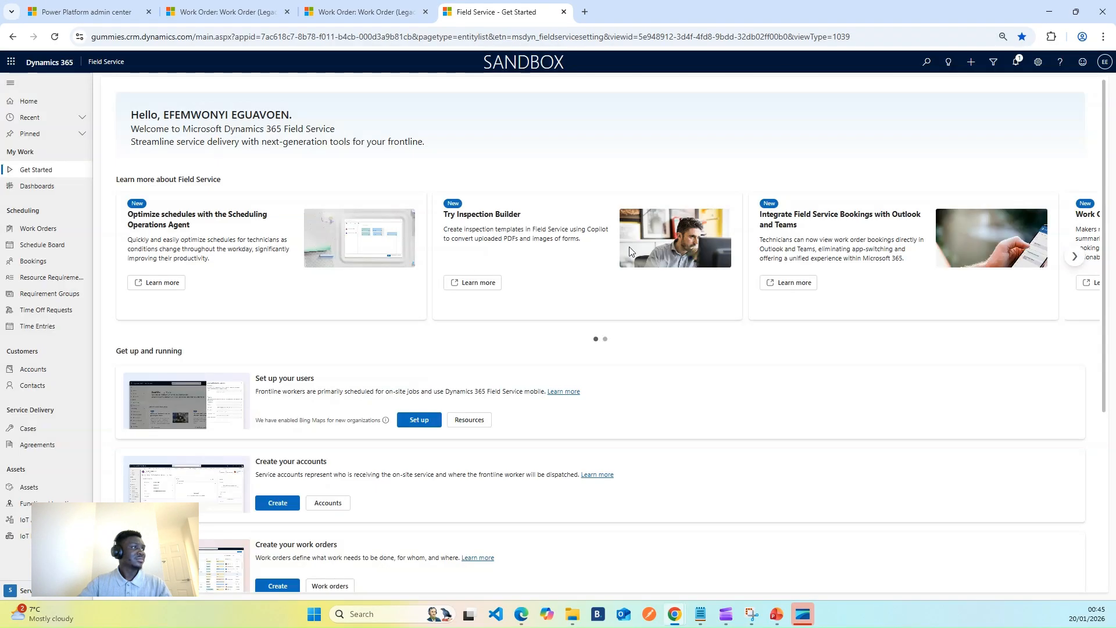
click(43, 247)
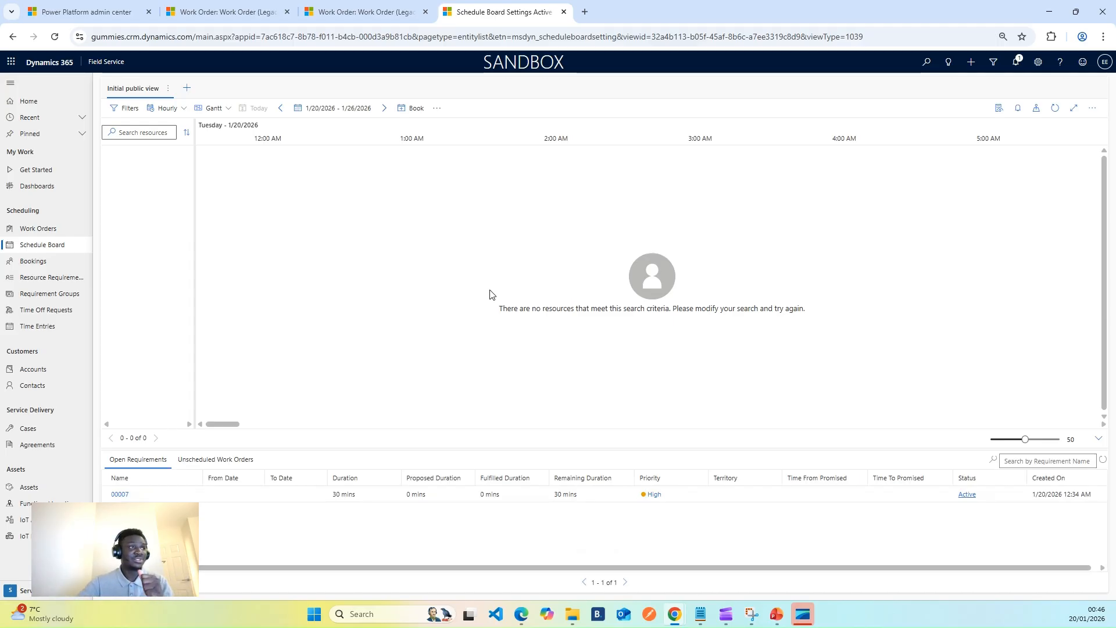
Review the work order's record in the resource requirements list from the duplicated tab, checking it against the schedule board.
click(366, 11)
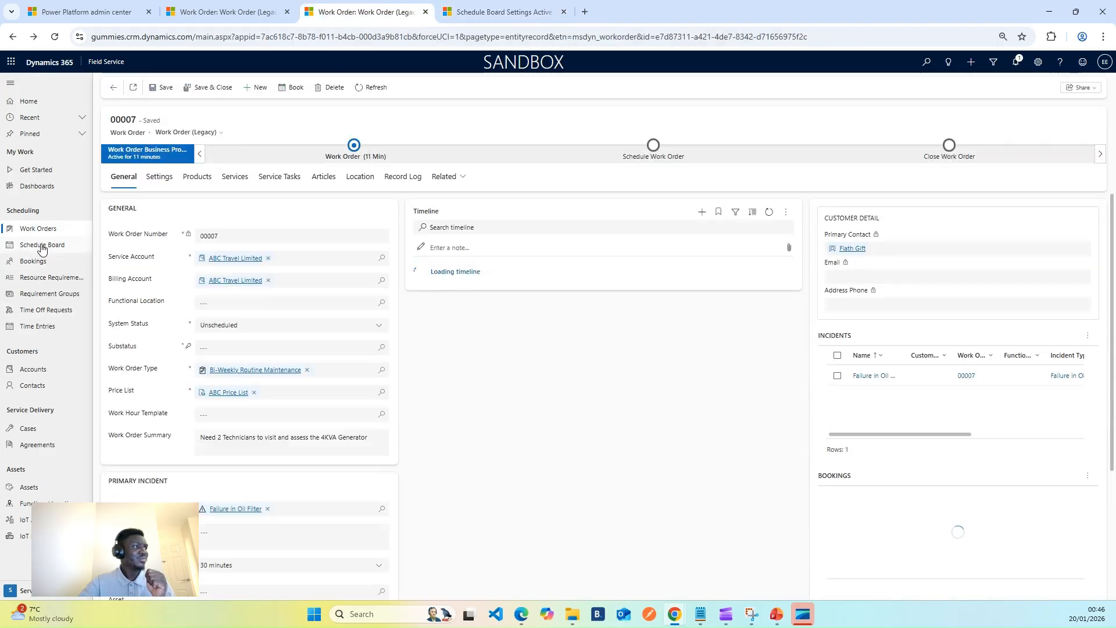
click(46, 279)
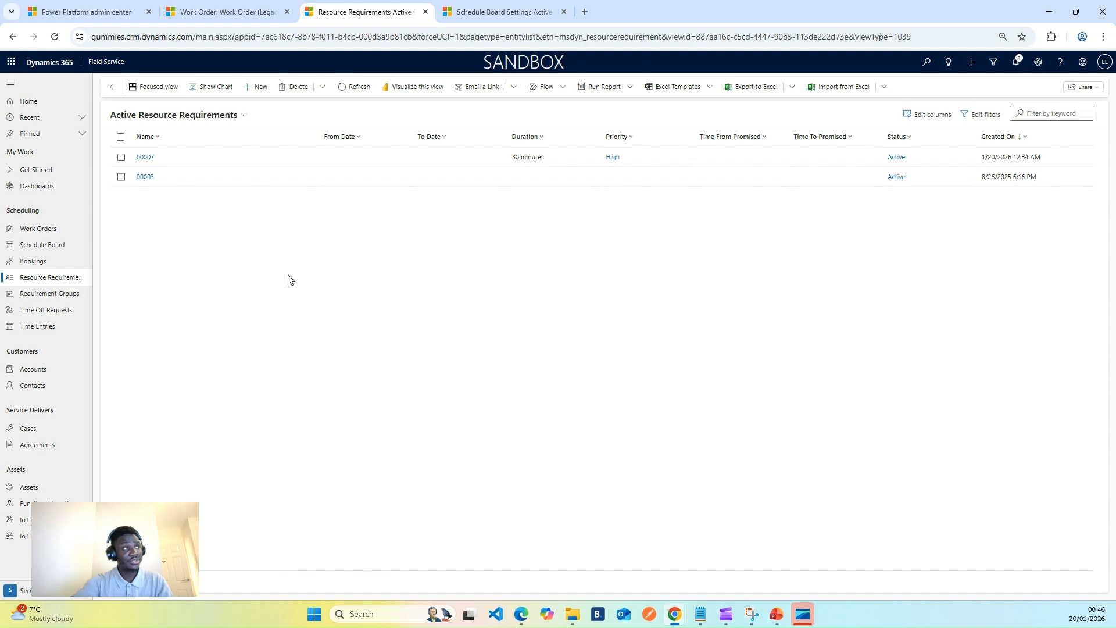
click(253, 160)
double_click(254, 159)
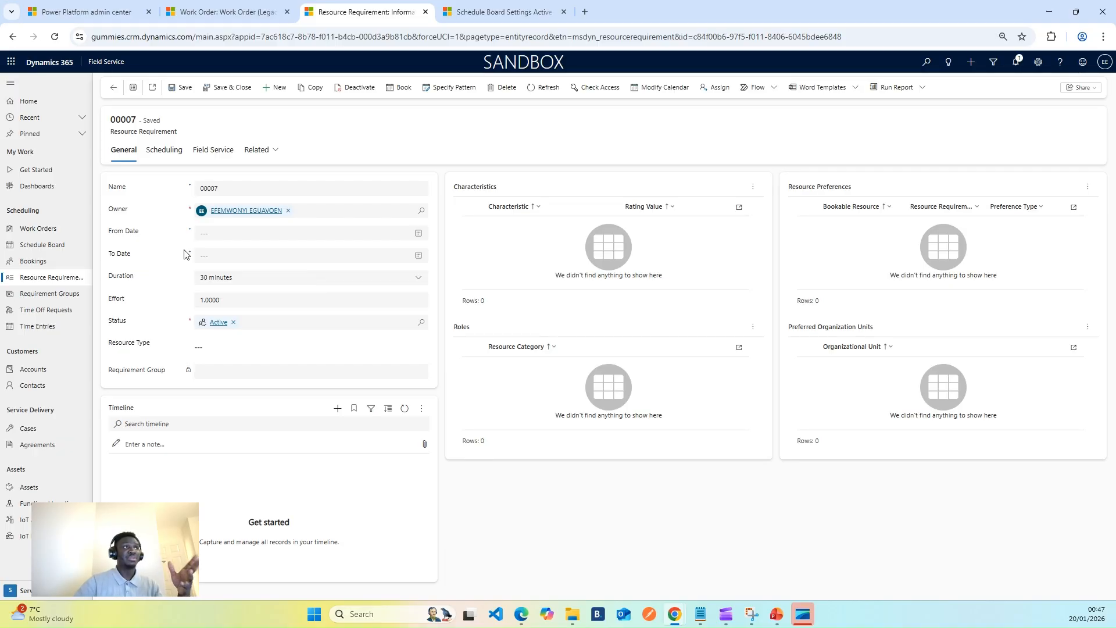
click(477, 12)
click(360, 7)
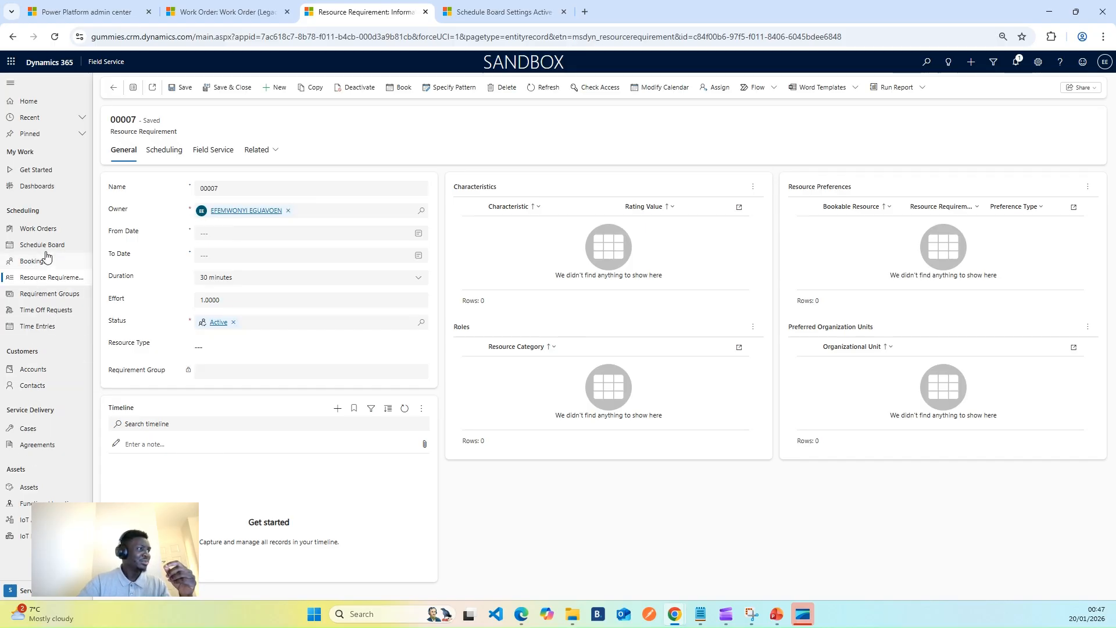
Create a bookable resource of type User in the Resources area, look up the system user for it and save the record.
click(23, 591)
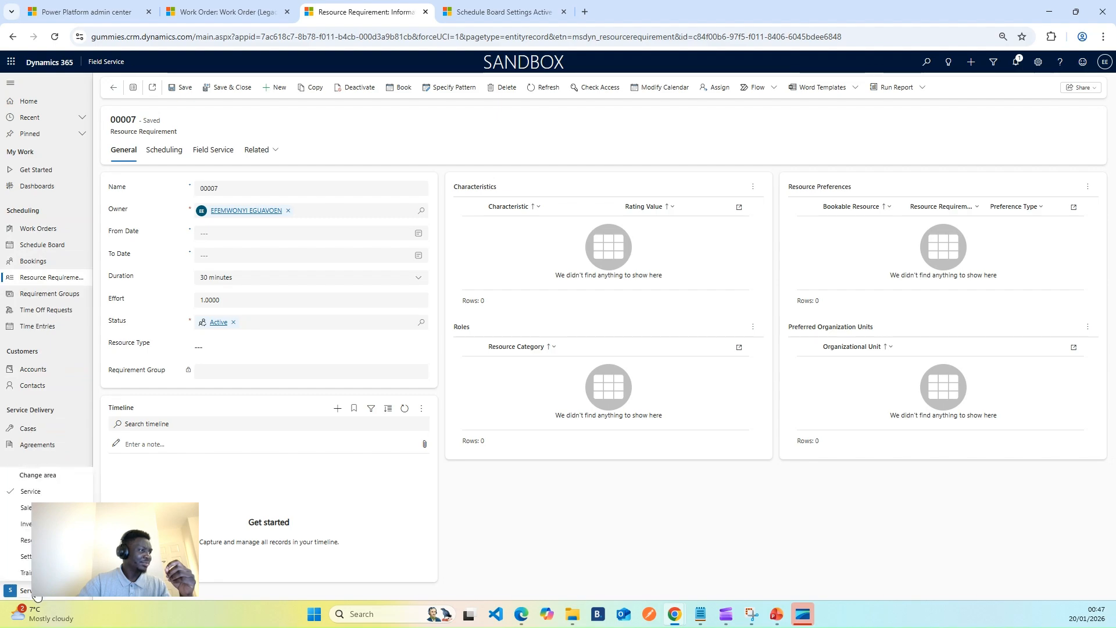
click(35, 539)
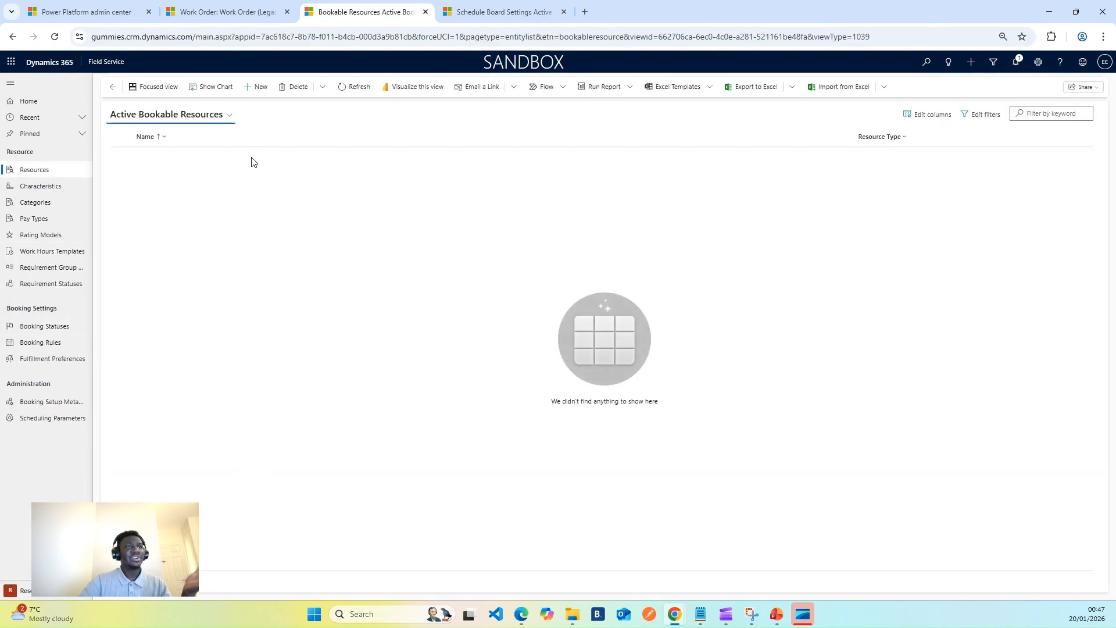
click(256, 87)
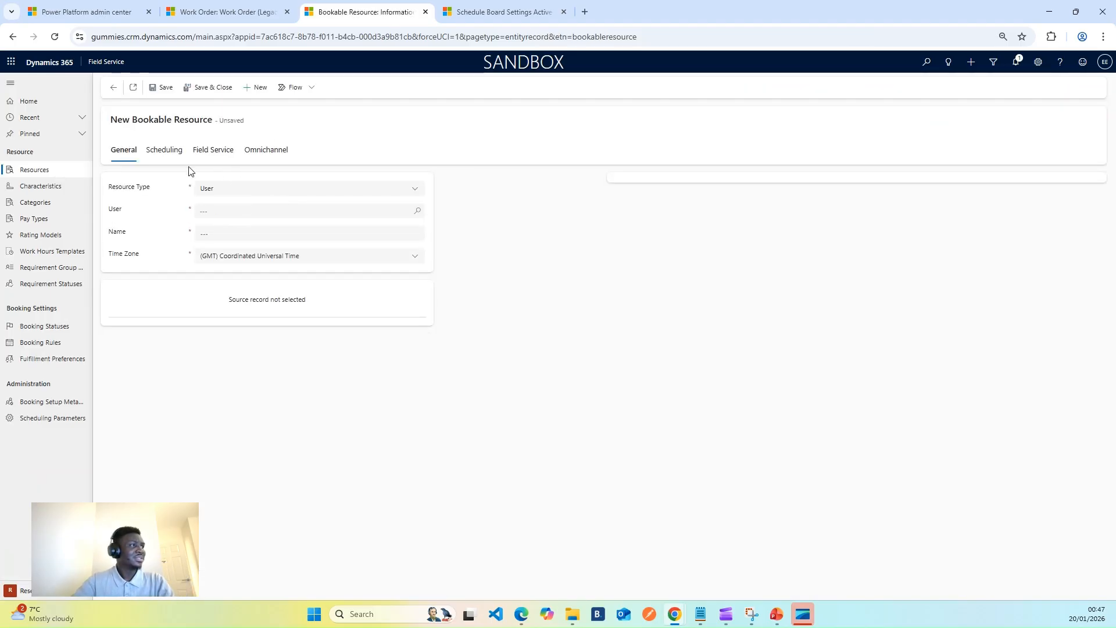
click(226, 213)
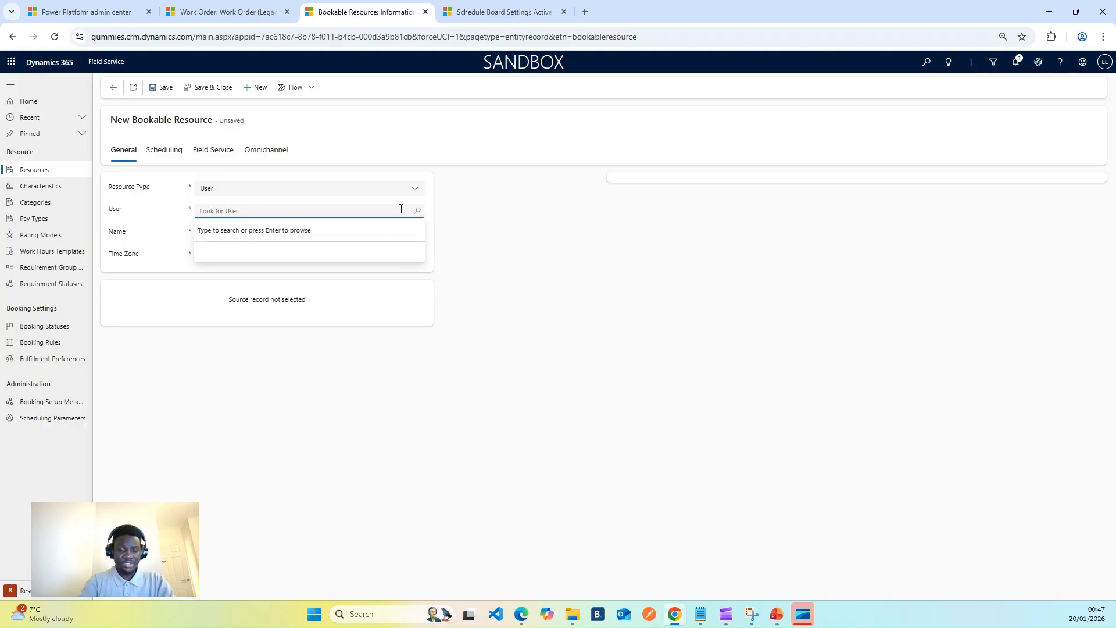
text(efe)
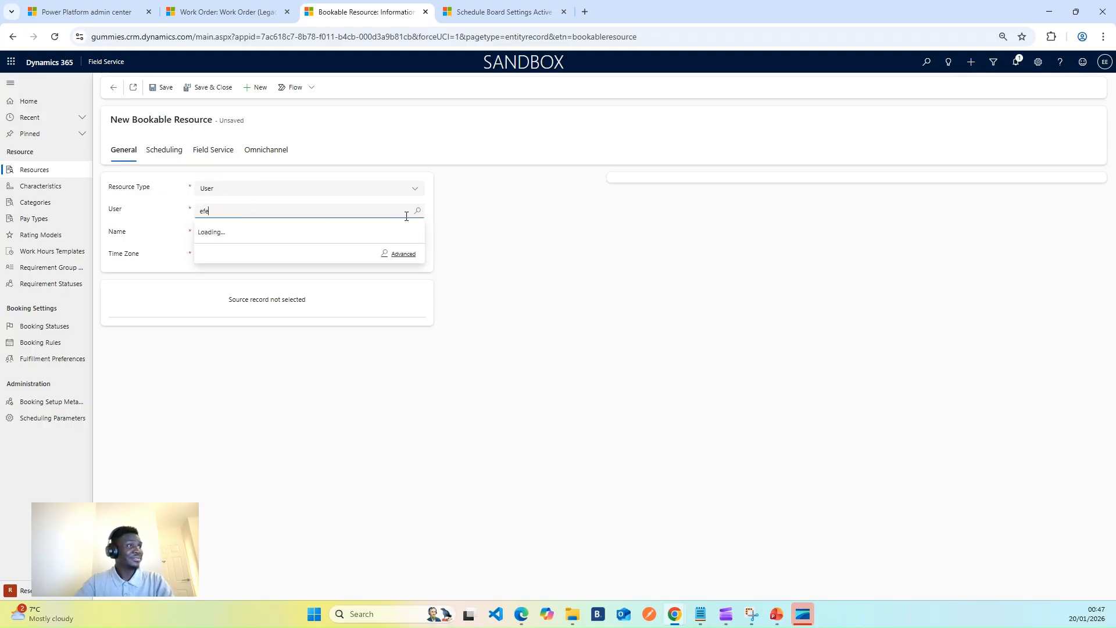
click(288, 254)
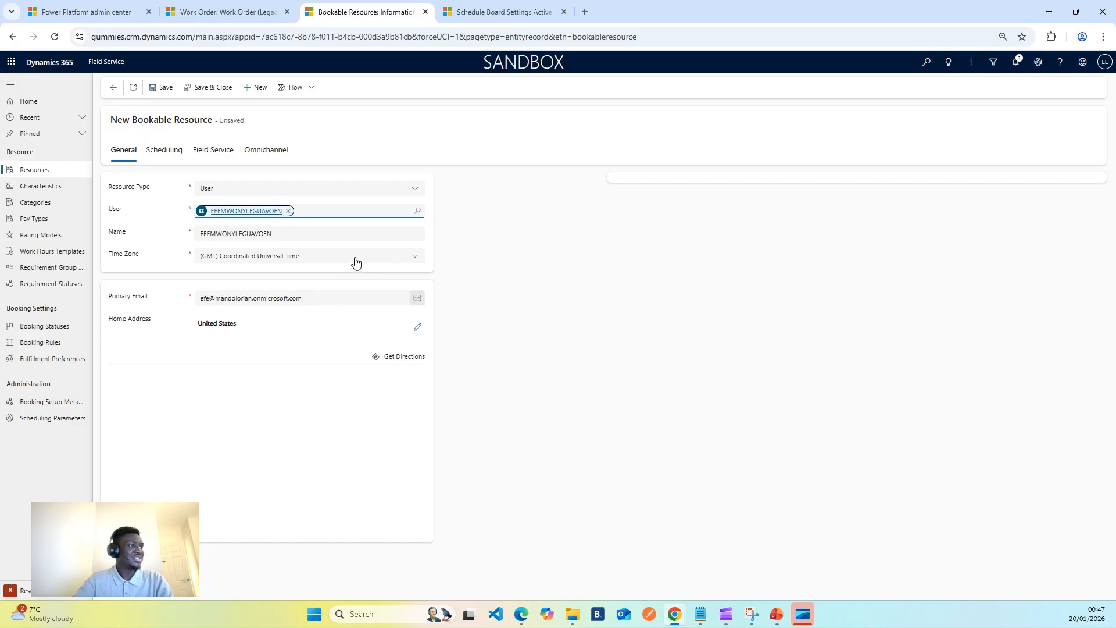
click(161, 87)
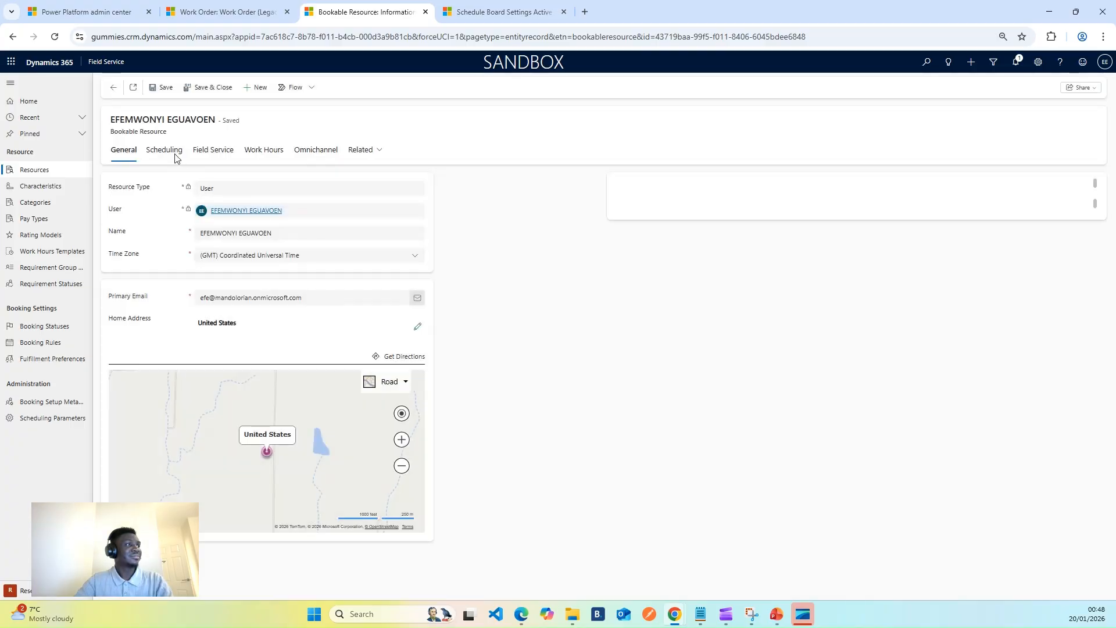
Set the bookable resource's start and end locations to Organizational Unit Address.
click(173, 153)
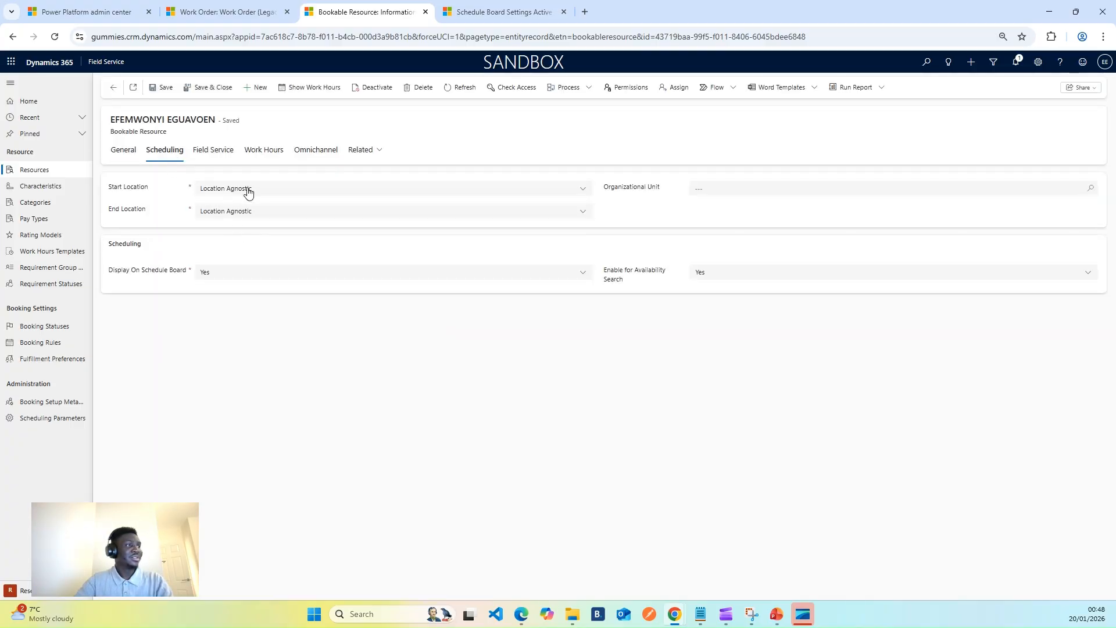
click(383, 194)
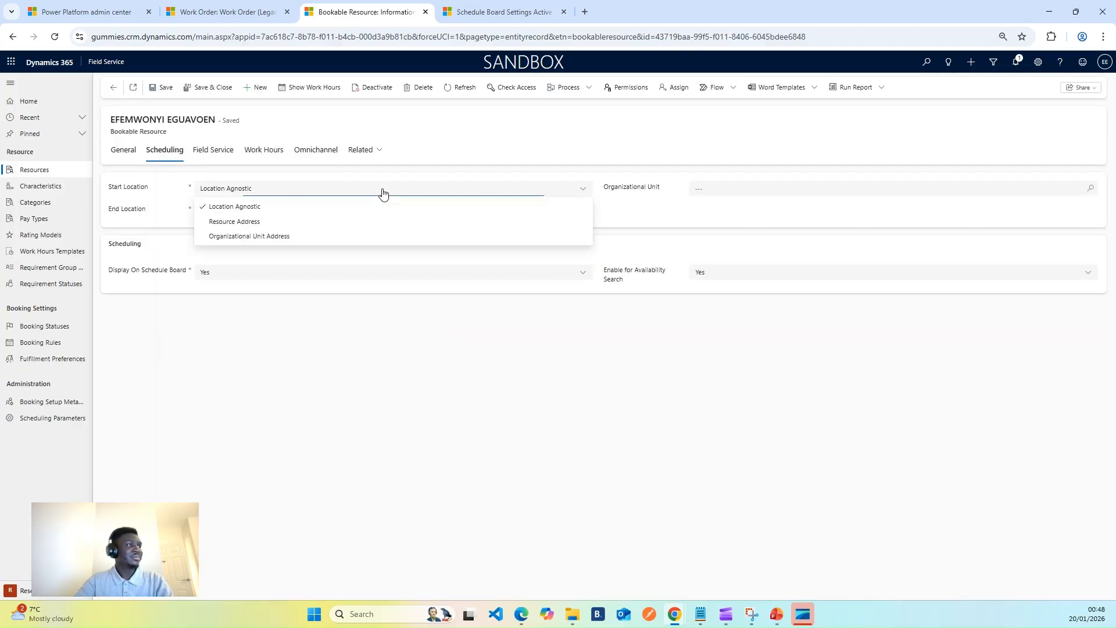
click(251, 236)
click(271, 217)
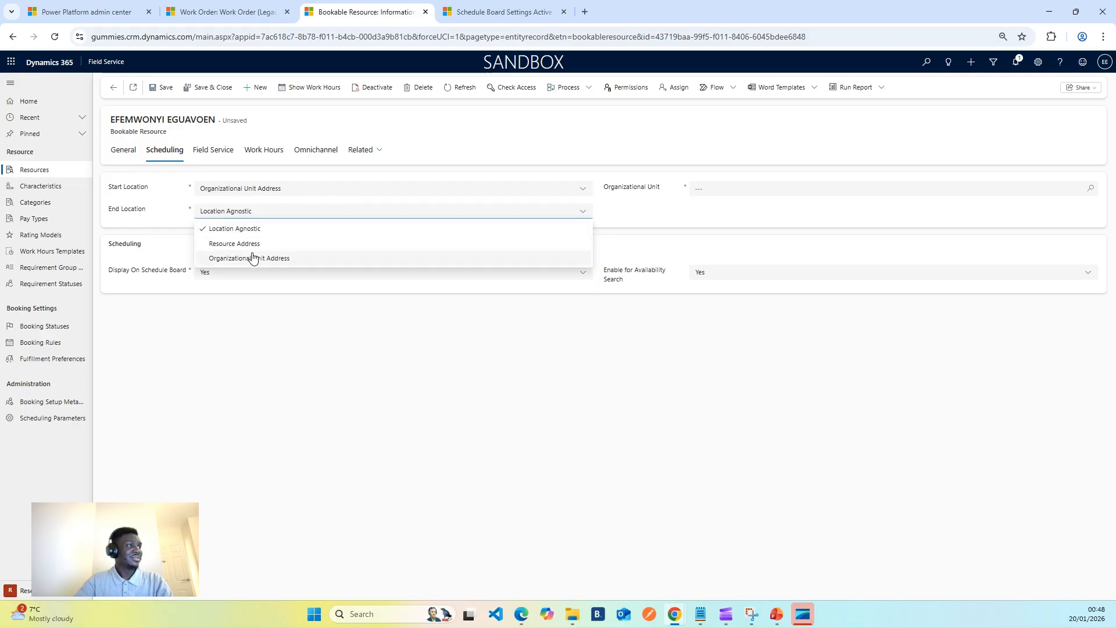
click(253, 258)
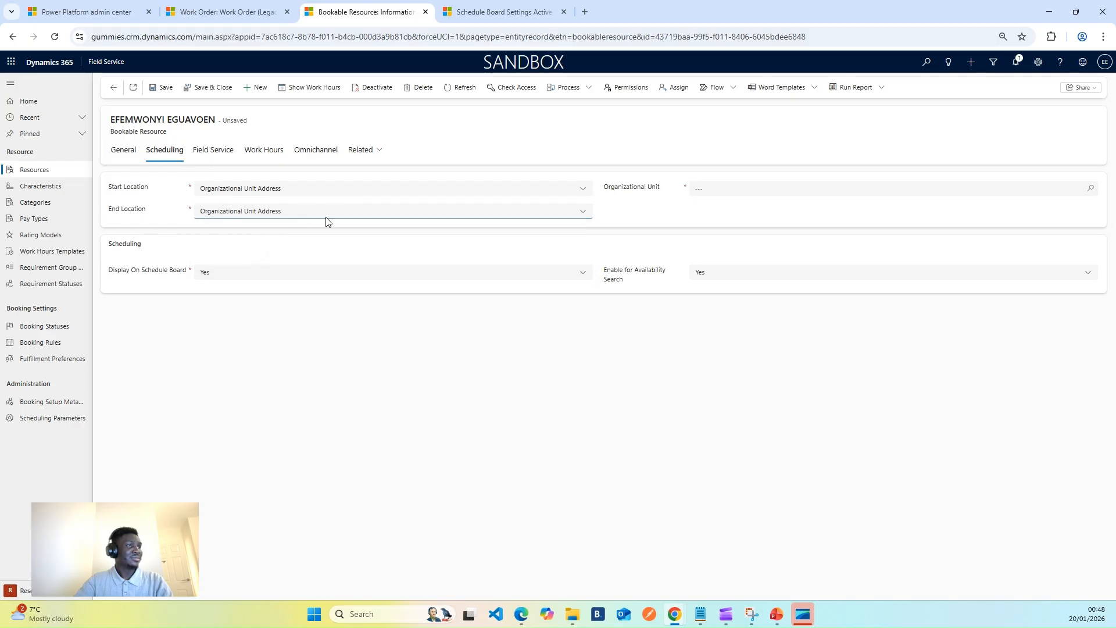
Create and save a new organizational unit named with the user's first name followed by ORG.
click(734, 192)
click(721, 229)
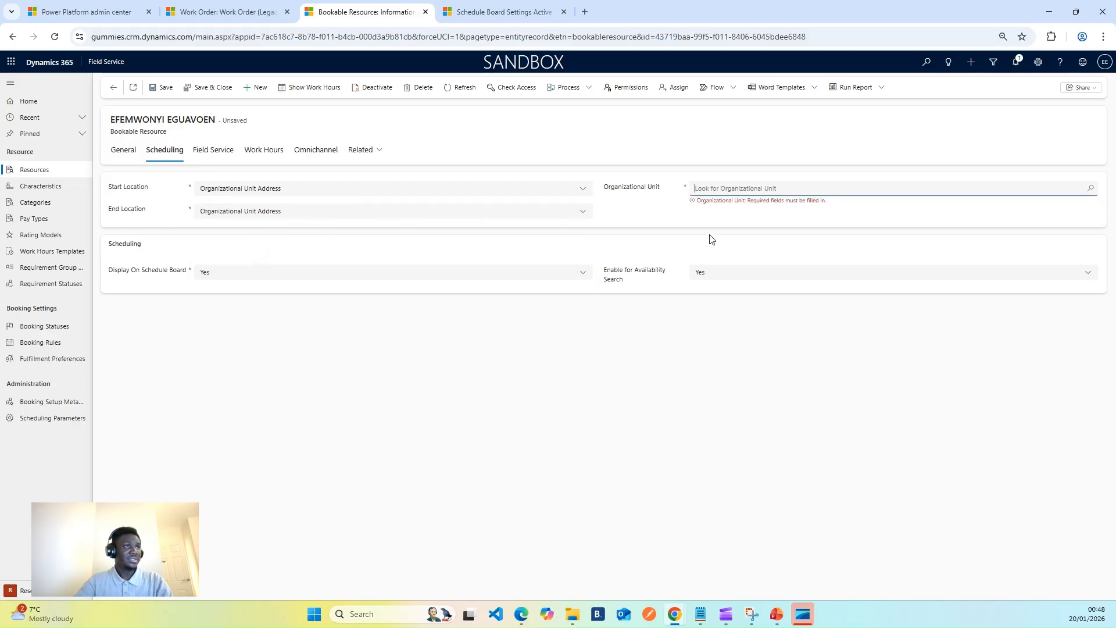
click(599, 358)
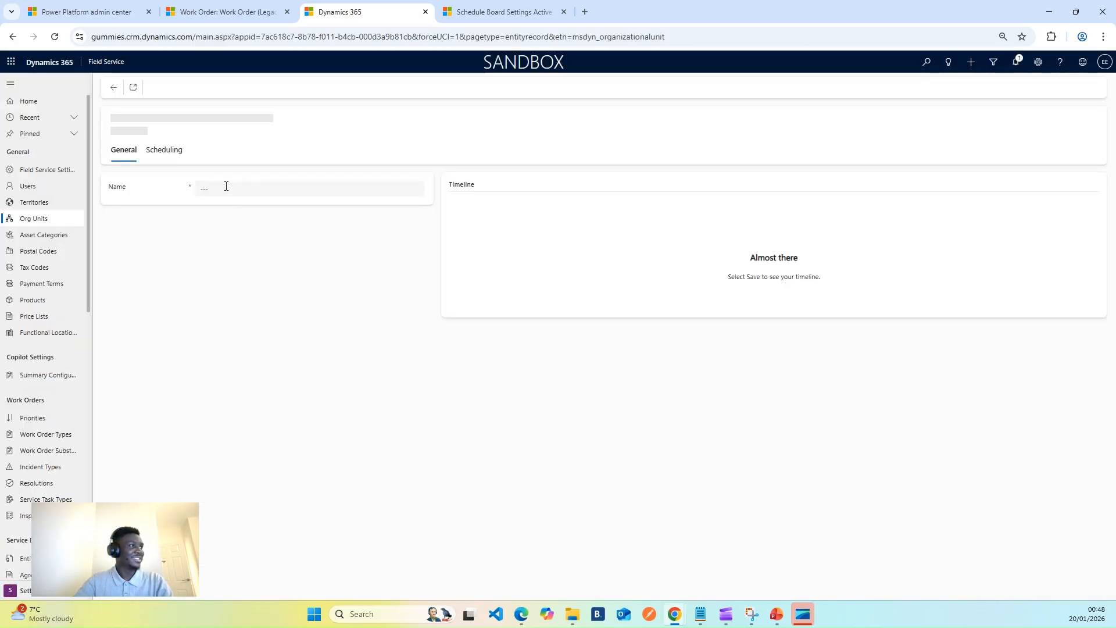
click(221, 188)
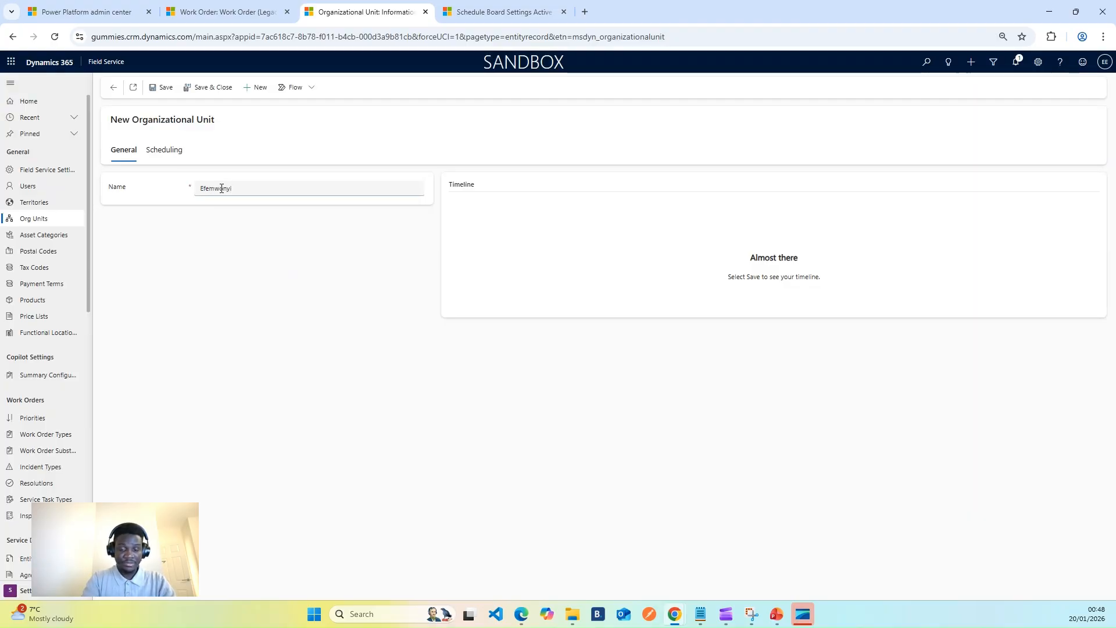
text(Efemwanyi)
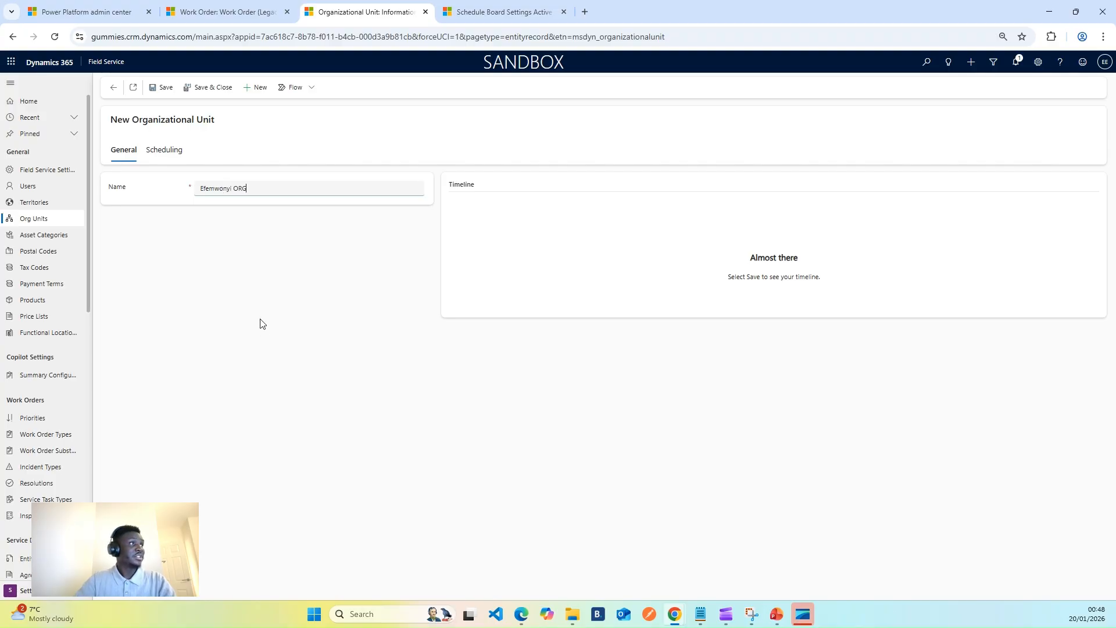
click(162, 87)
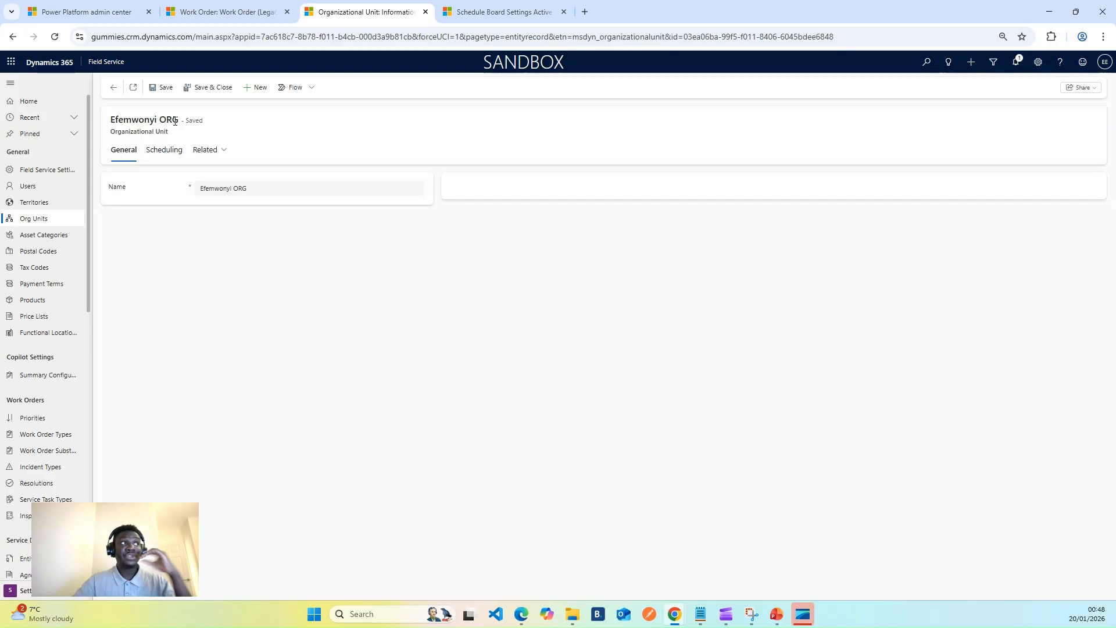
Check the organizational unit's scheduling address fields, and review the ABC Travel Limited account's address, locations, details and servicing information for coordinates.
click(162, 152)
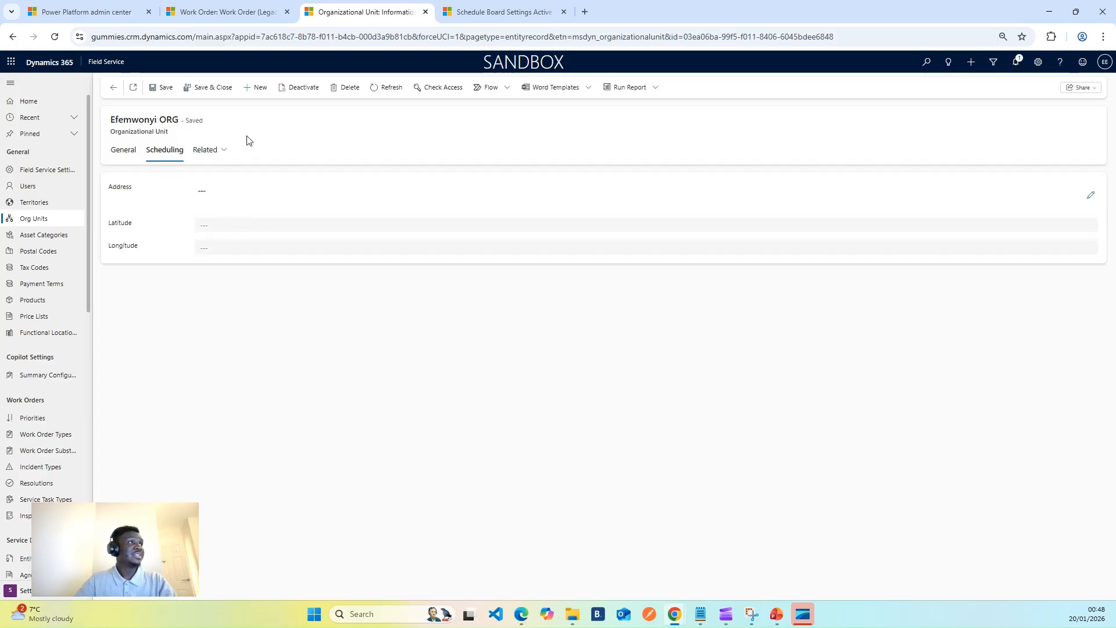
click(219, 7)
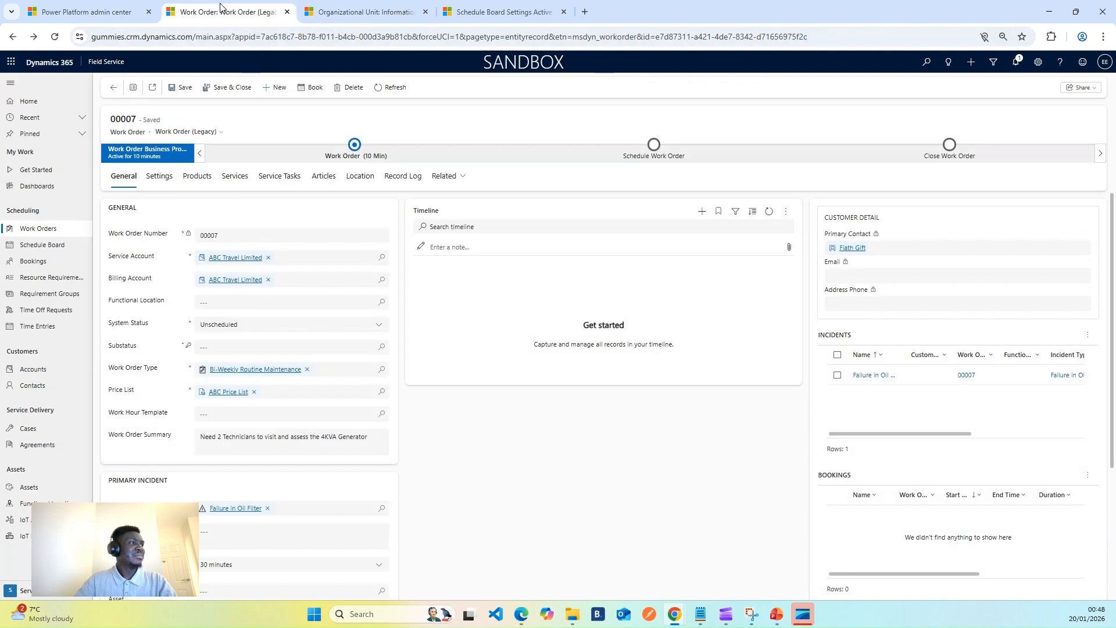
click(233, 258)
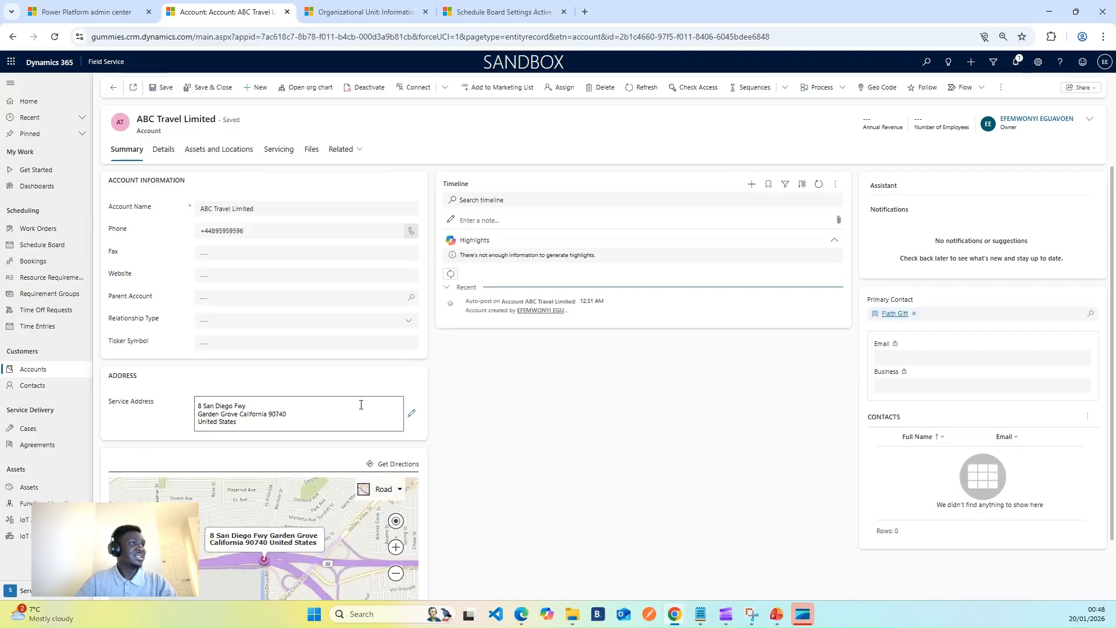
click(221, 152)
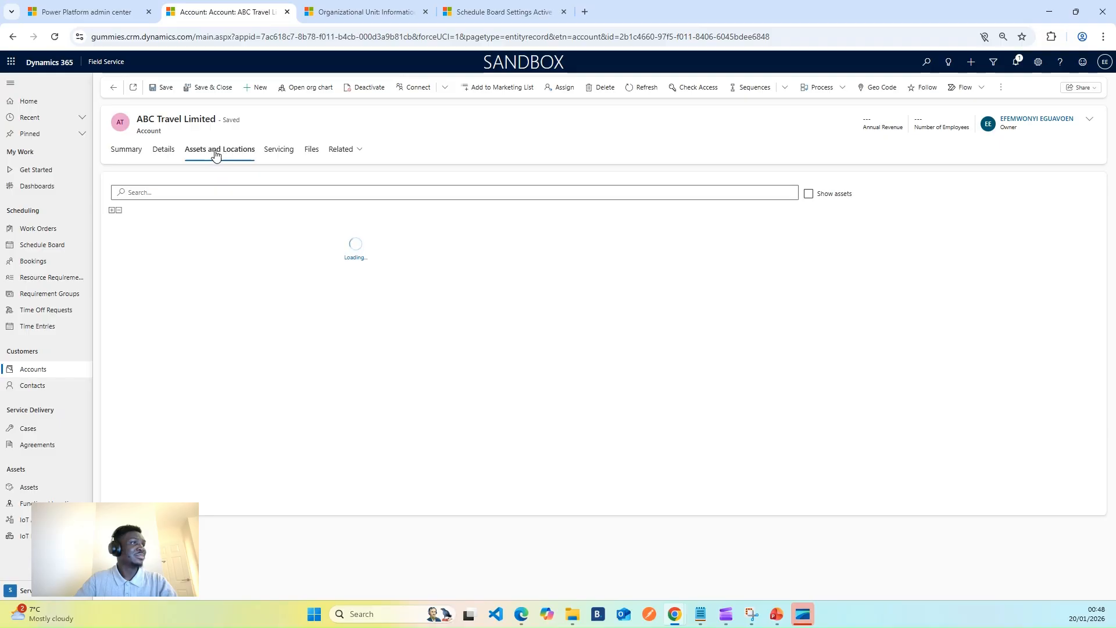
click(164, 151)
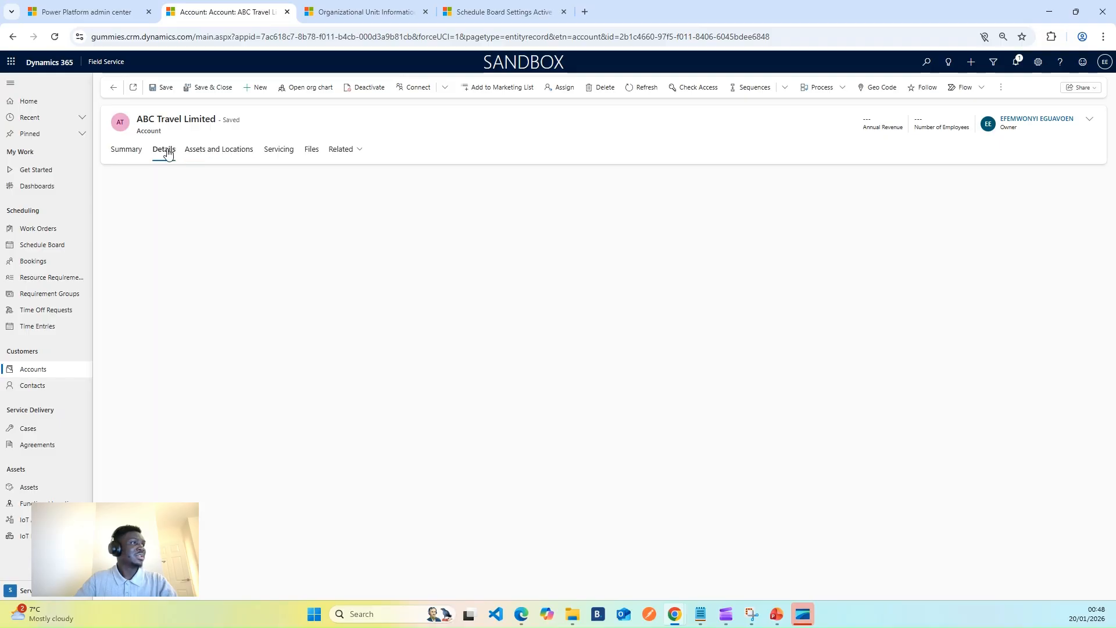
click(280, 152)
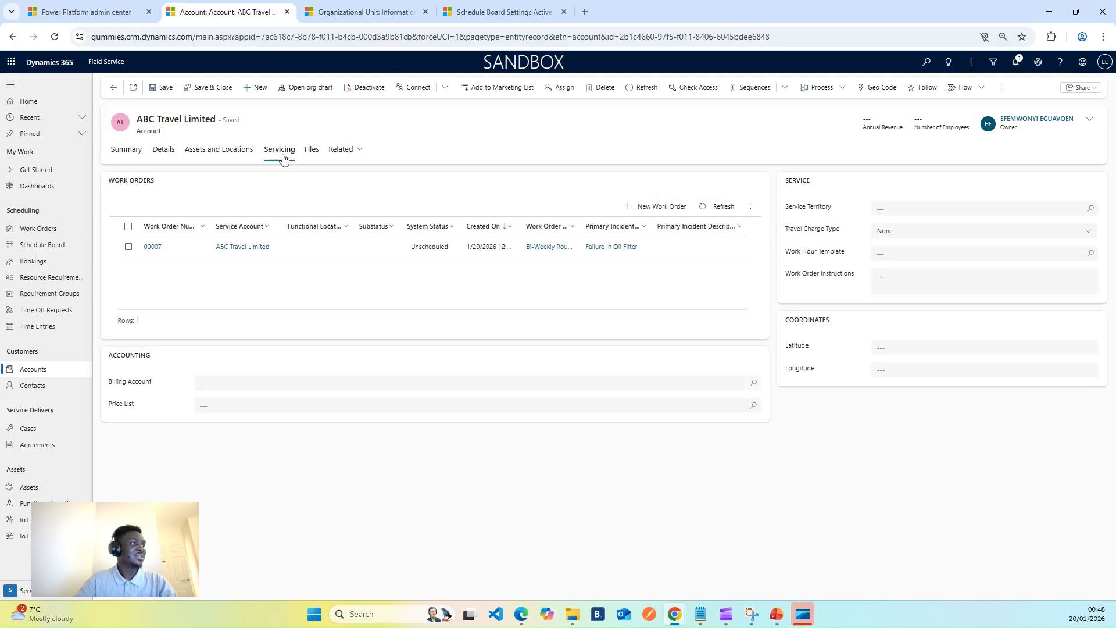
click(160, 154)
click(129, 154)
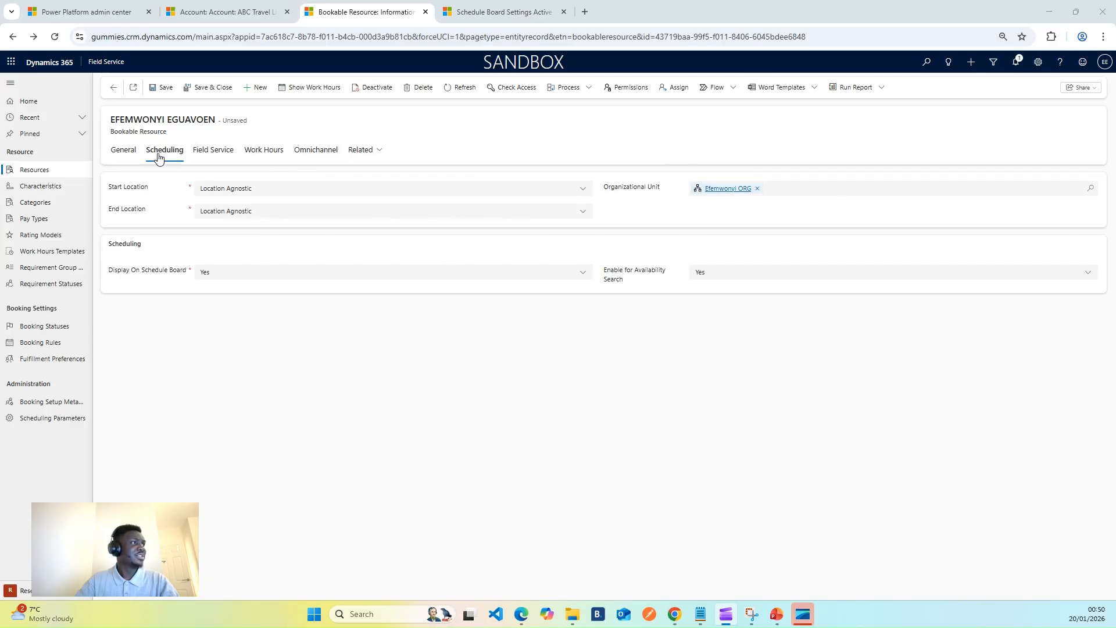
Set the bookable resource's Field Service hourly rate to £150.00.
click(124, 152)
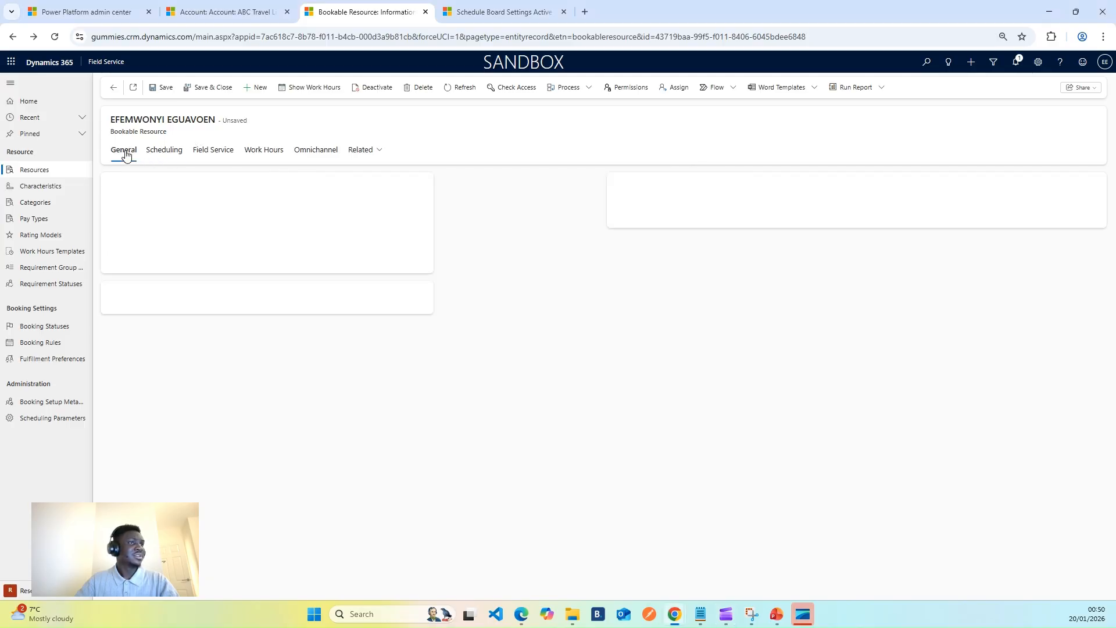
click(213, 151)
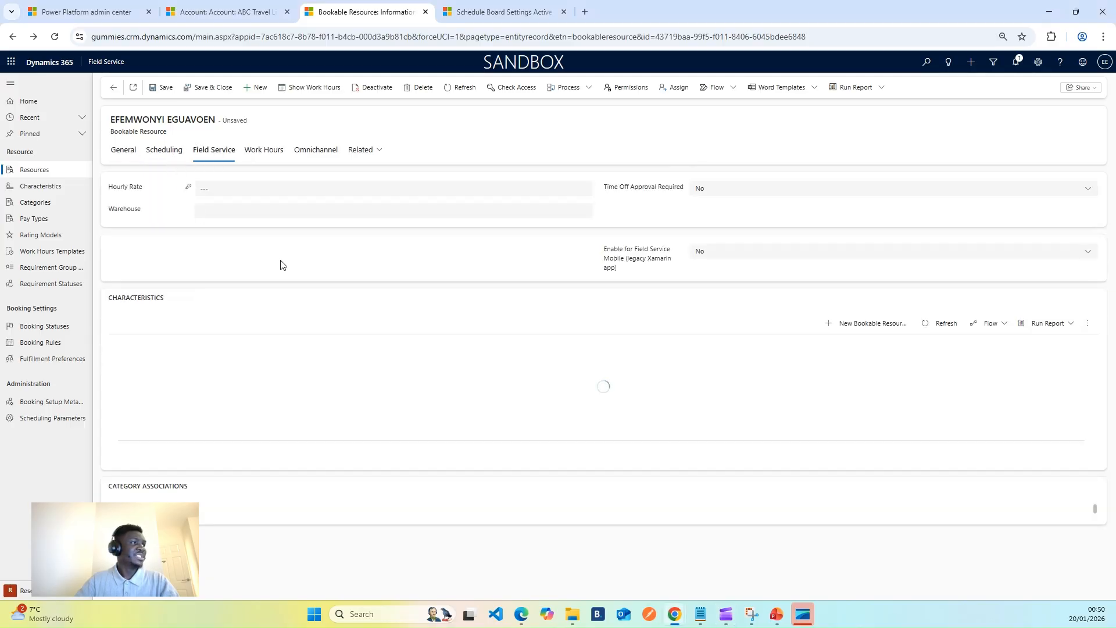
click(243, 188)
text(1)
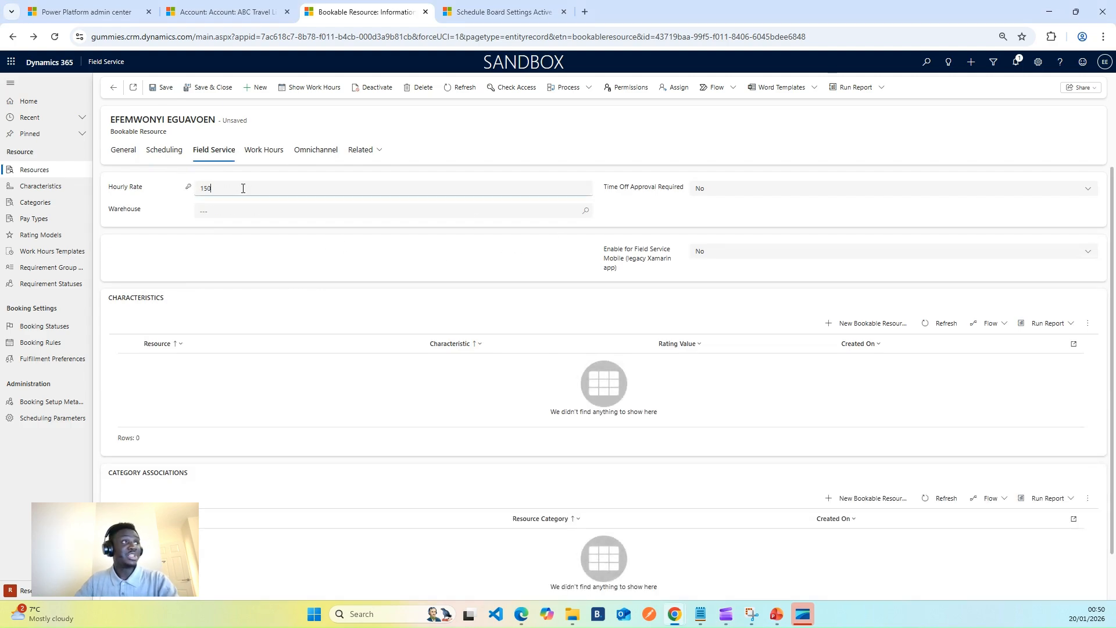
text(50)
click(242, 244)
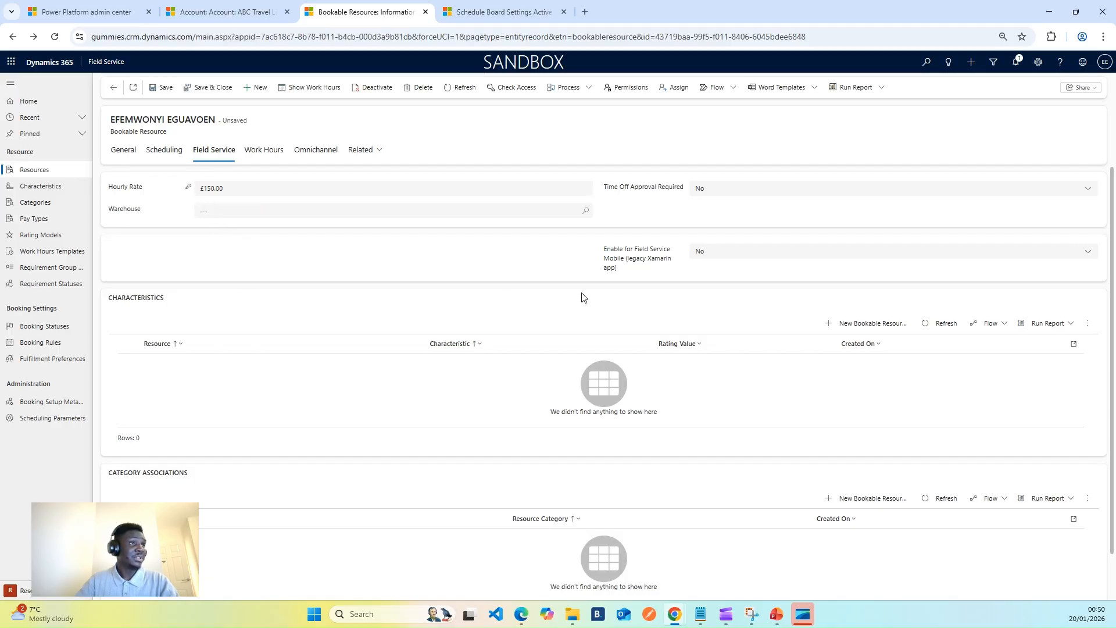
Start a new characteristic for the bookable resource and create a new skill record for it named Generator Repair.
click(840, 323)
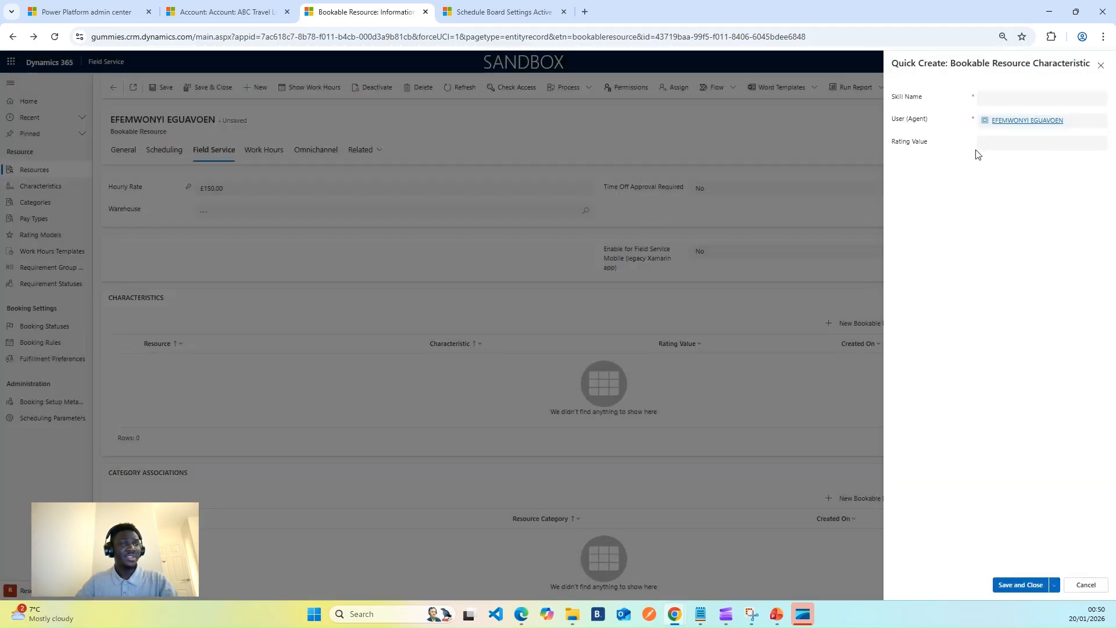
click(1098, 100)
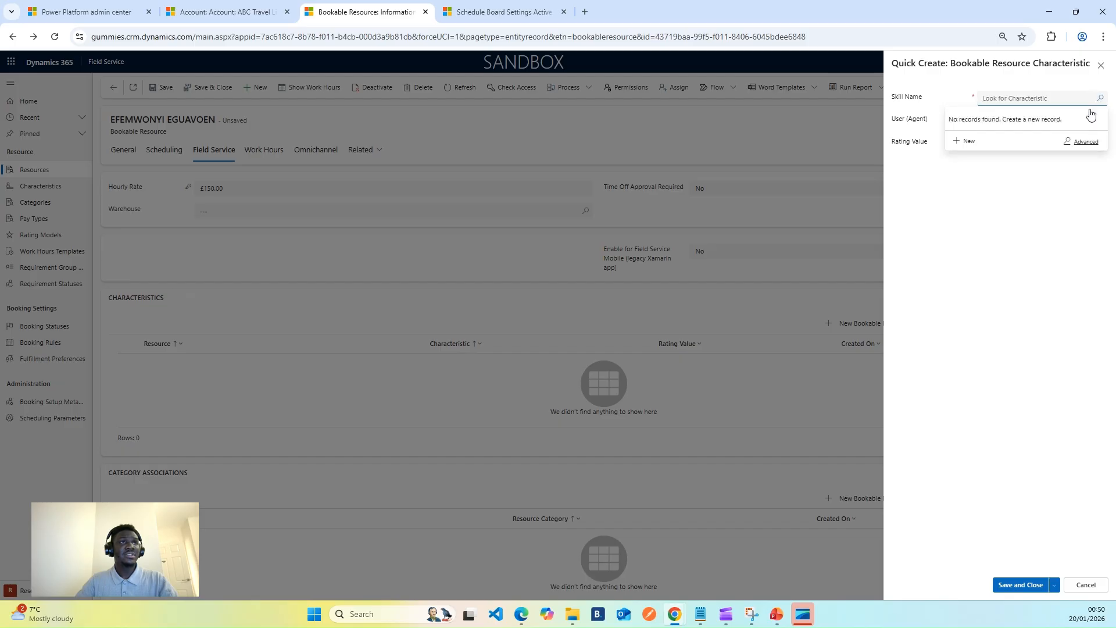
click(1066, 240)
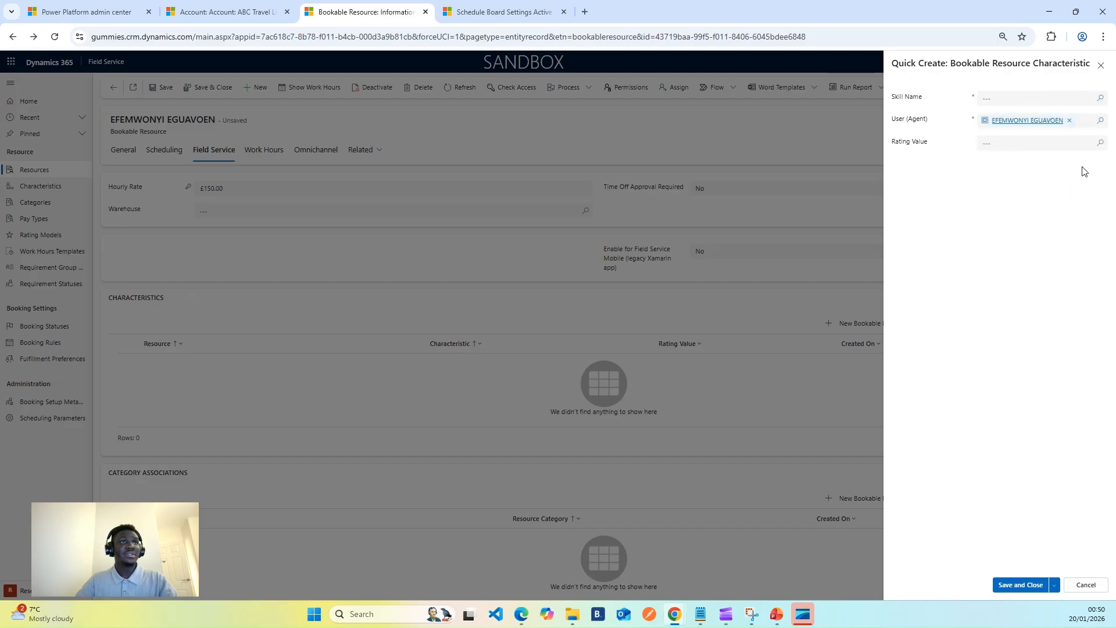
click(1099, 98)
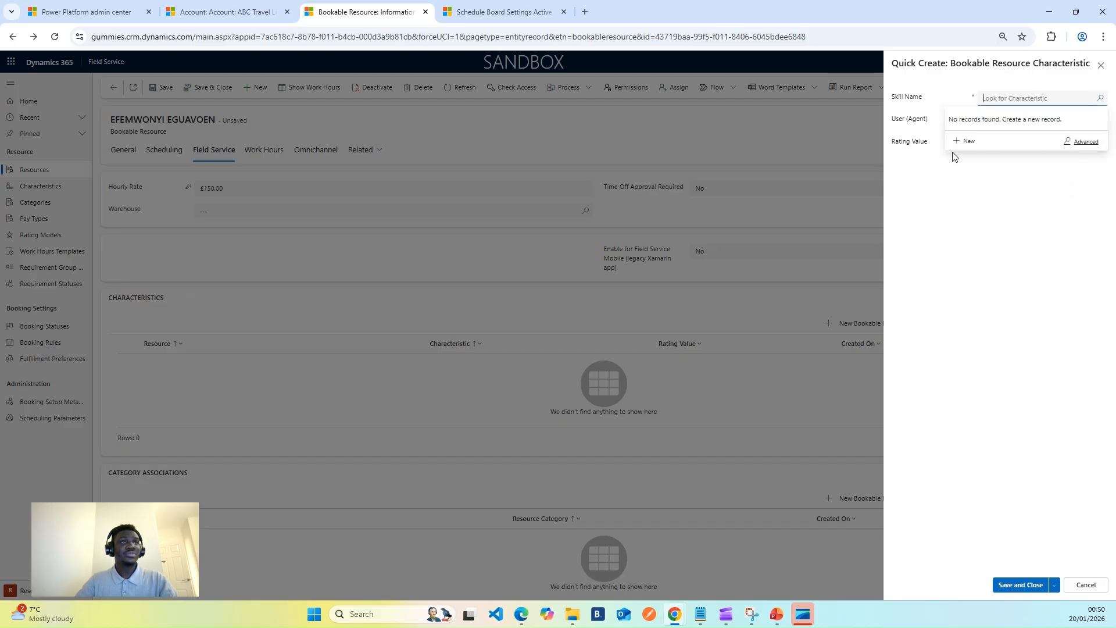
click(969, 142)
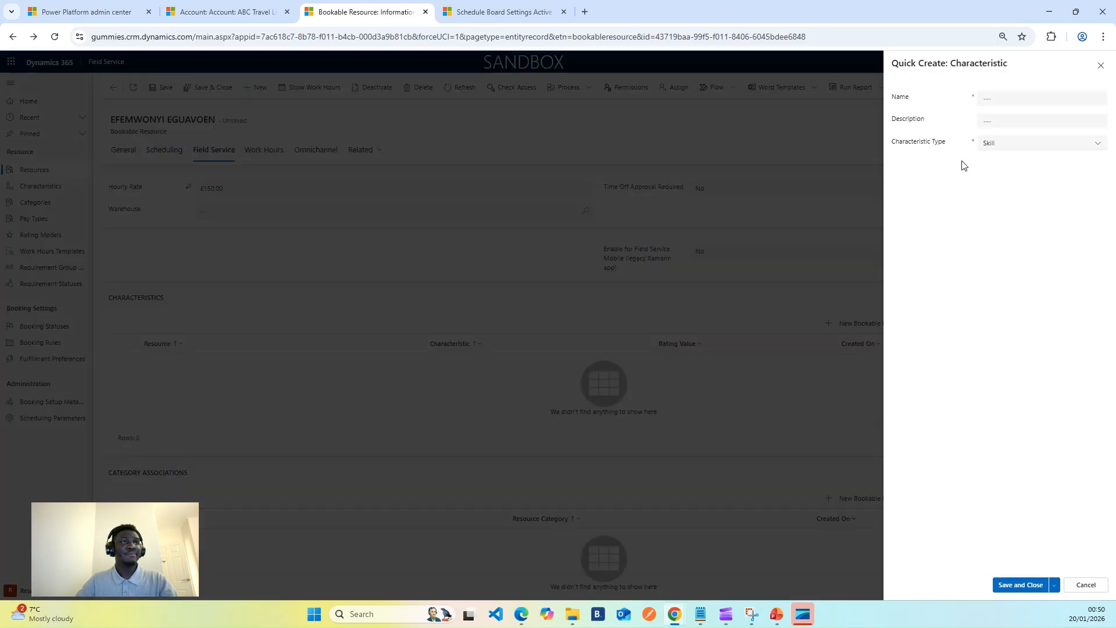
click(1001, 96)
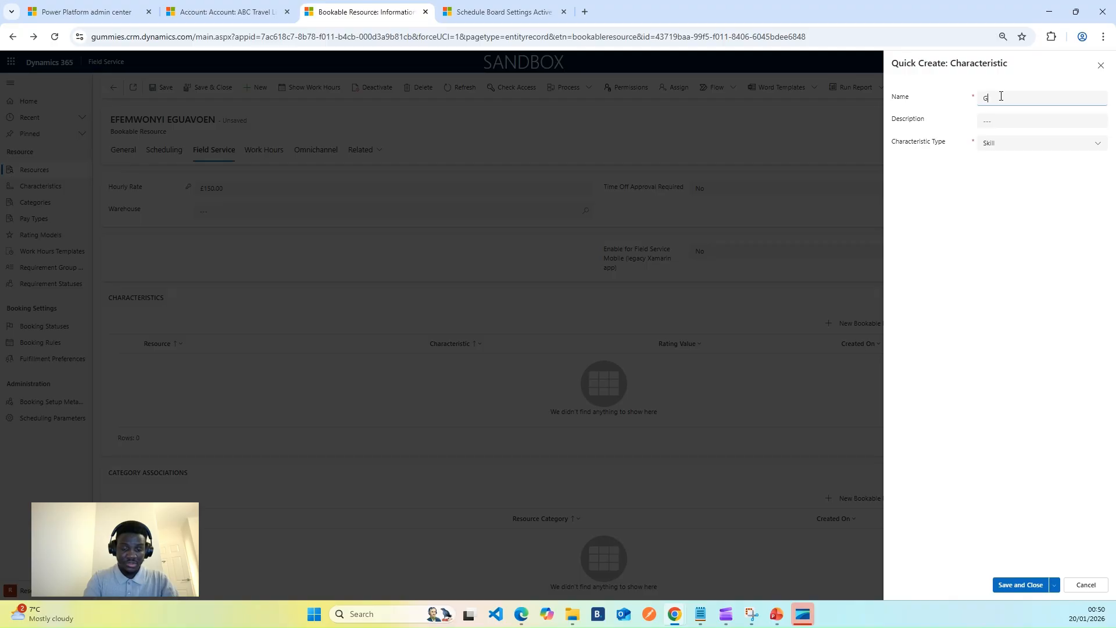
text(Generator )
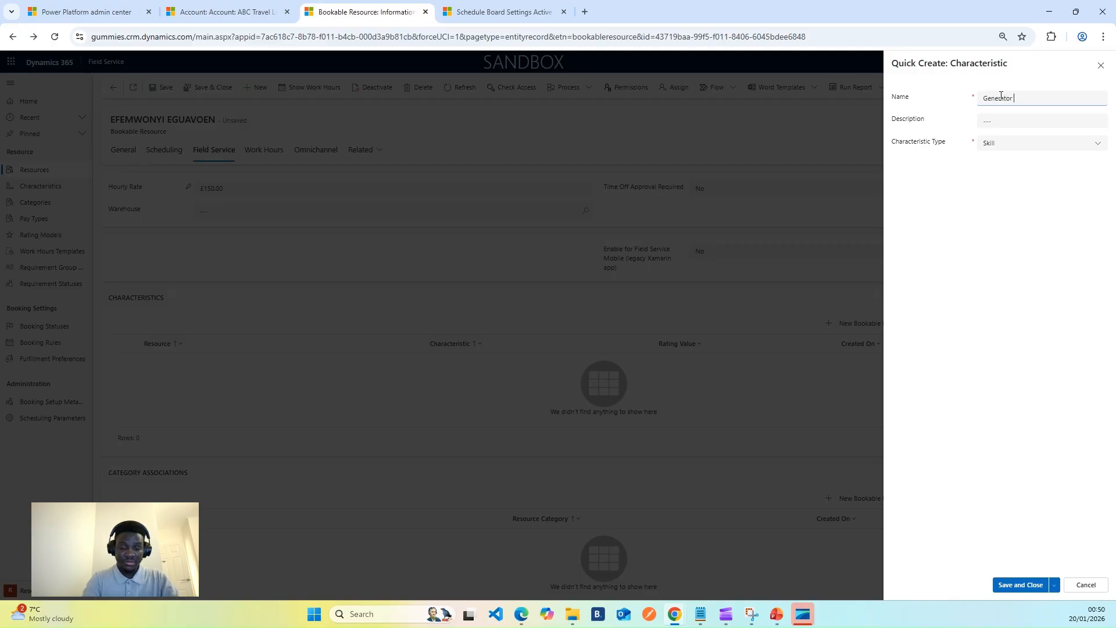
text(Repa)
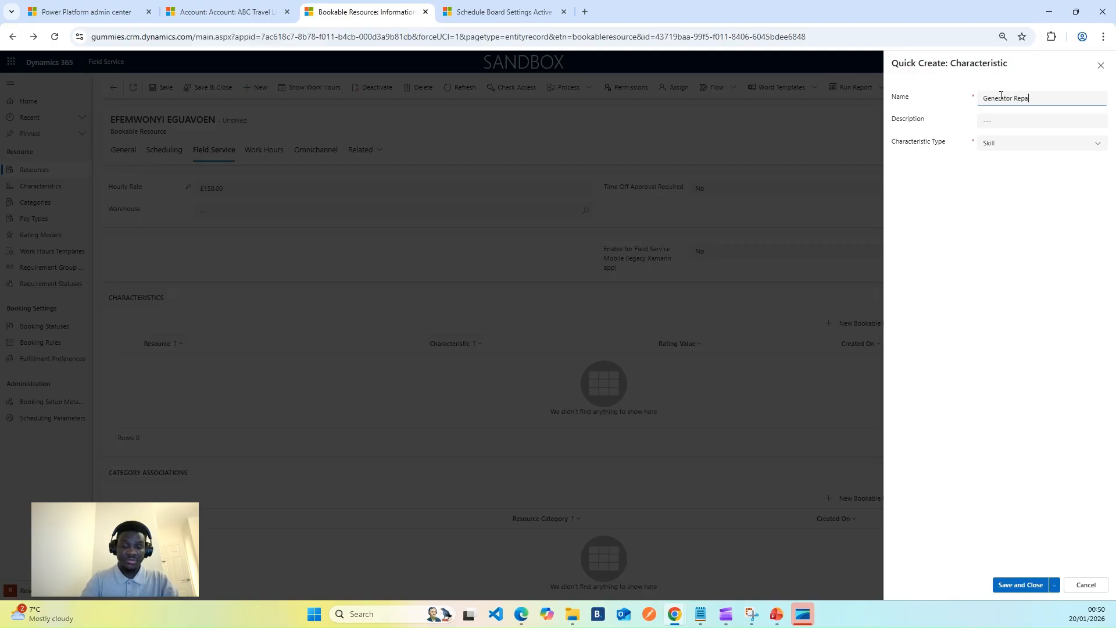
text(sir)
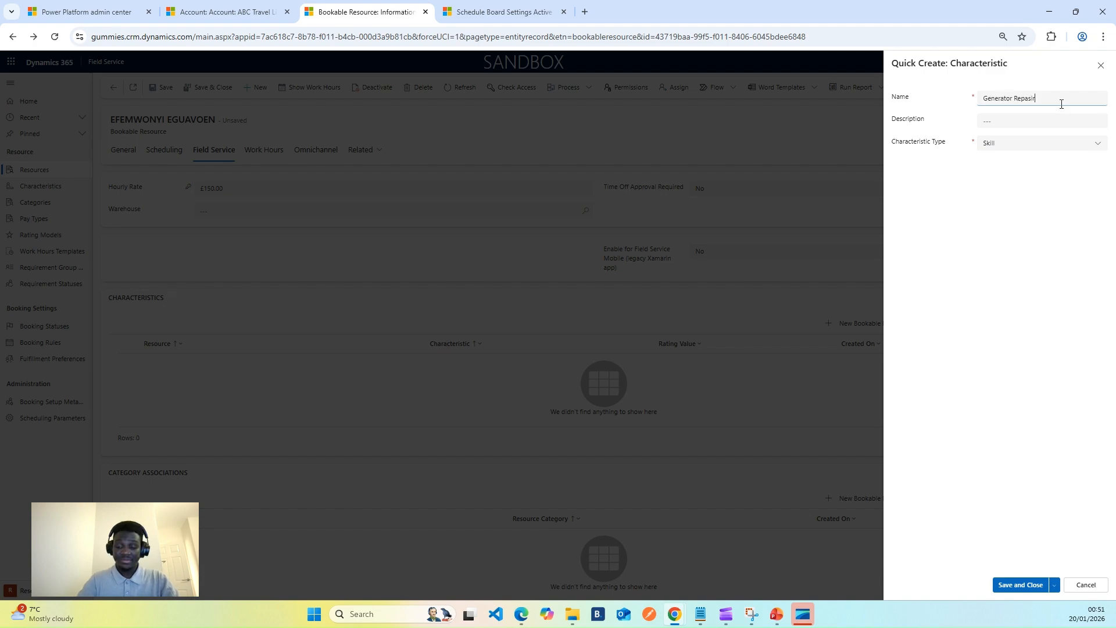
text(ir)
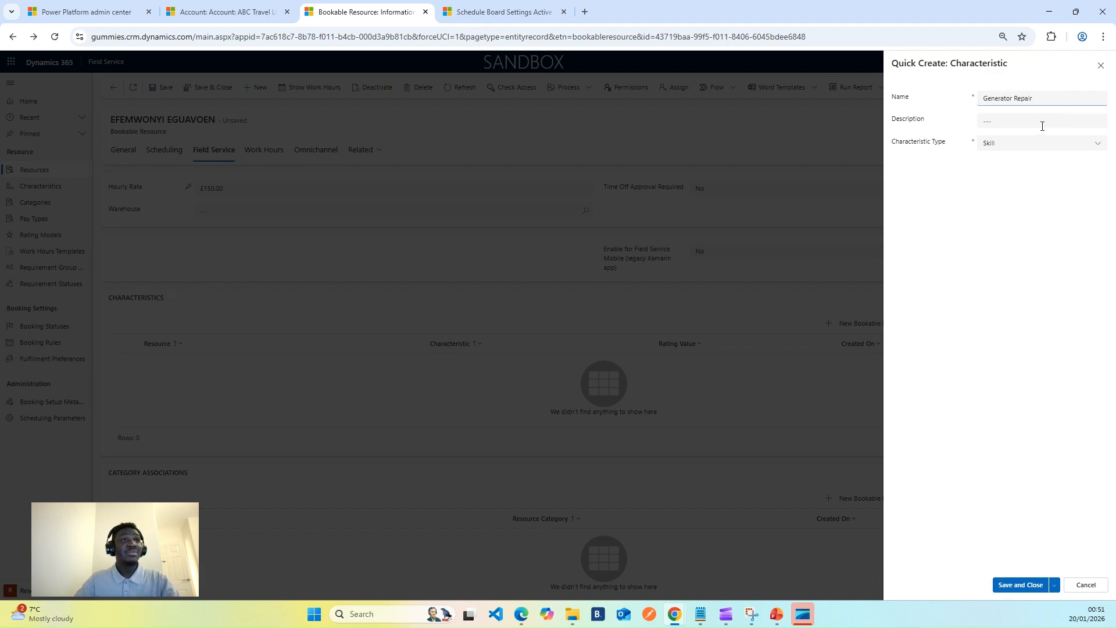
Reuse the characteristic's name, Generator Repair, as its description, keep the characteristic type Skill, and save and close it.
click(1041, 123)
key(shift+Tab)
key(ctrl+c)
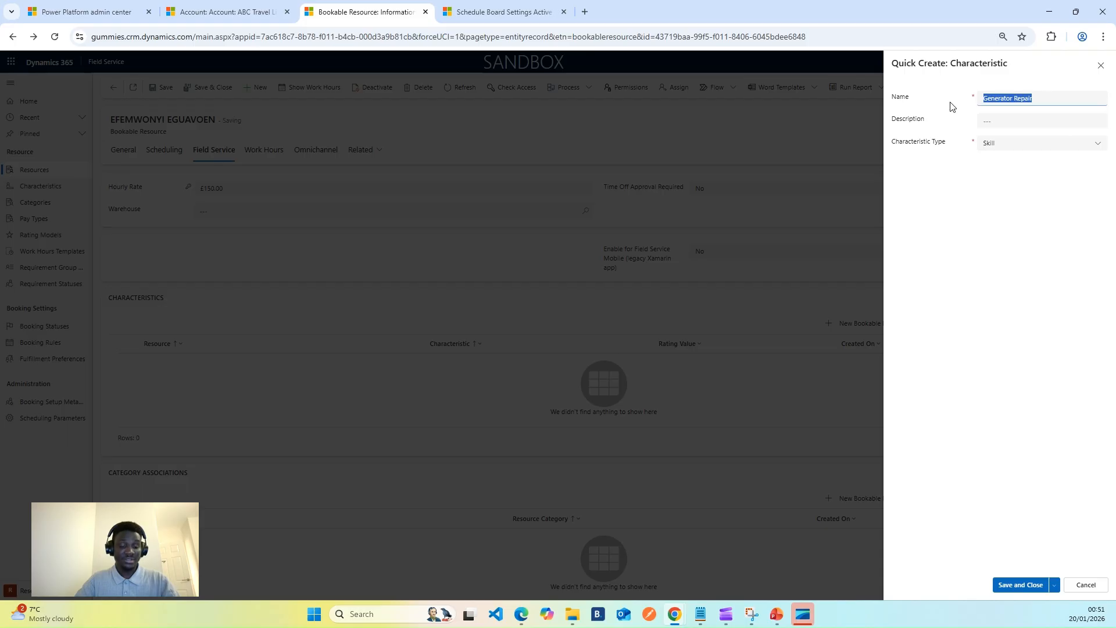
click(1005, 120)
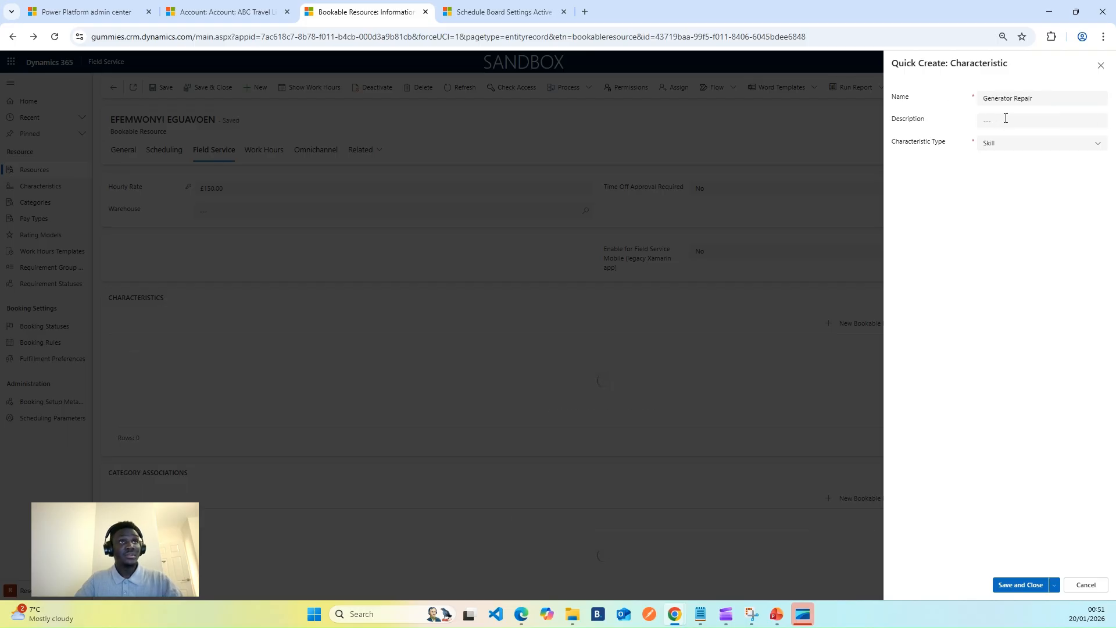
key(ctrl+v)
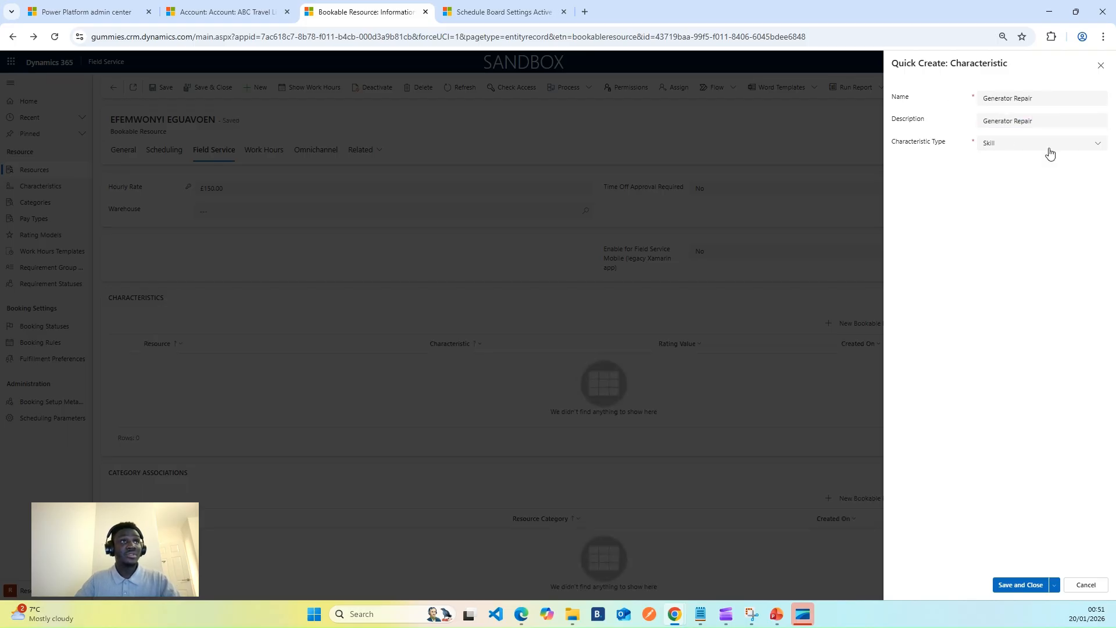
click(1082, 145)
click(1027, 206)
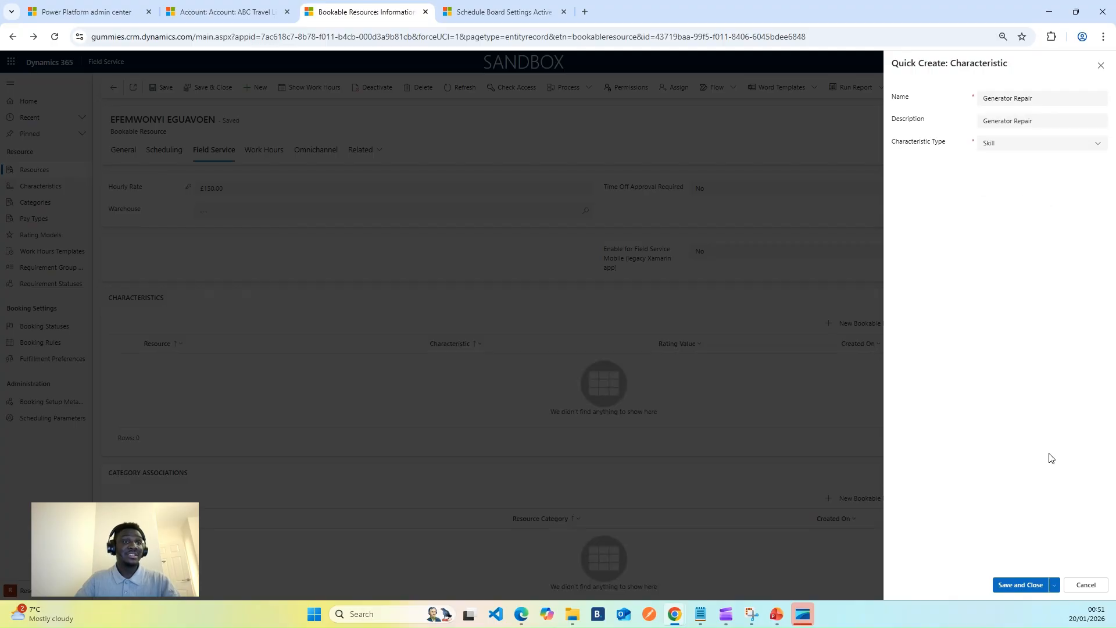
click(1019, 585)
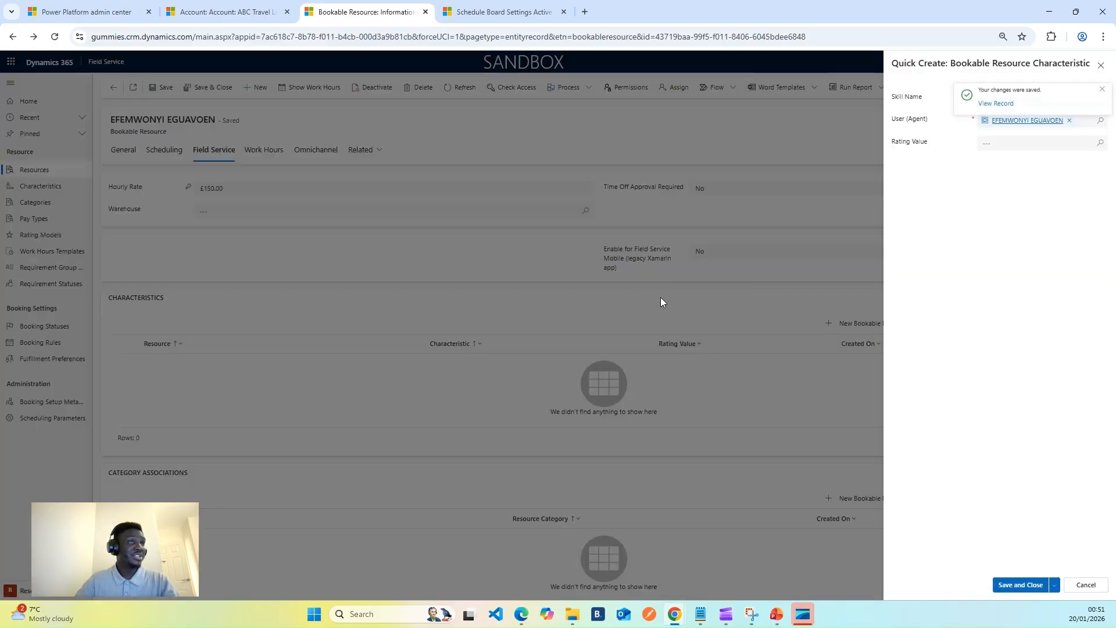
Give the resource's Generator Repair skill a rating value of Good and save and close the resource characteristic.
click(1101, 90)
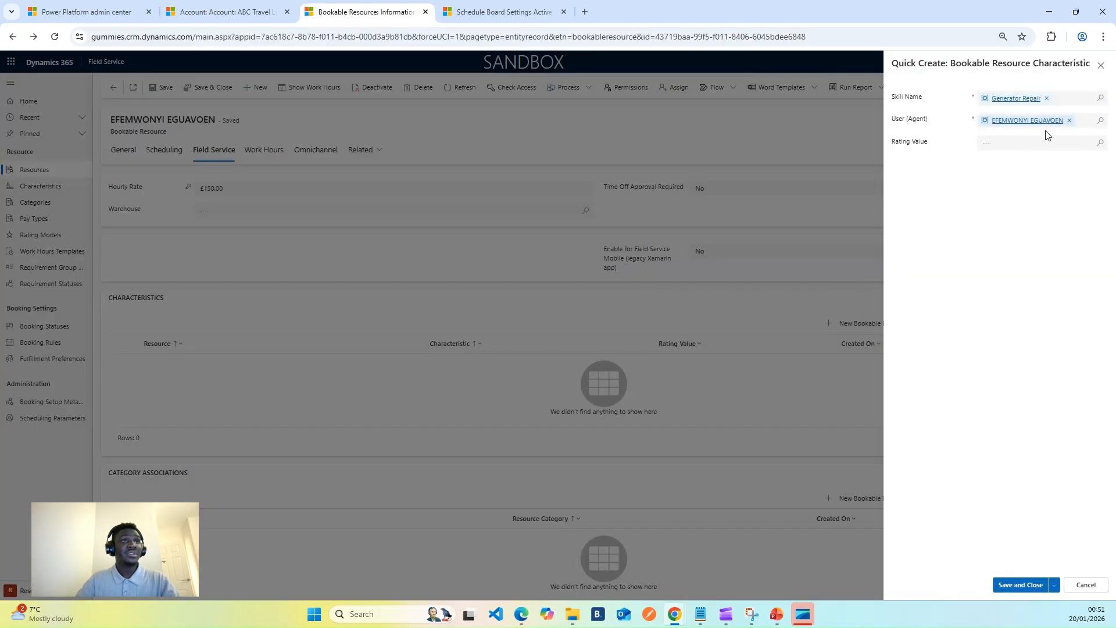
click(1101, 143)
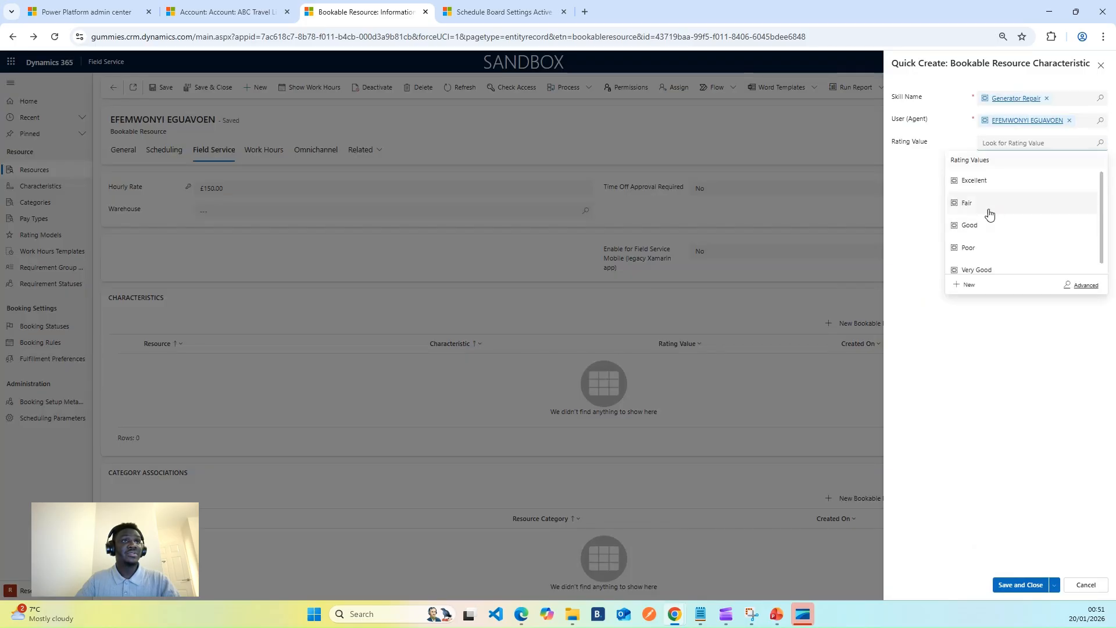
click(990, 231)
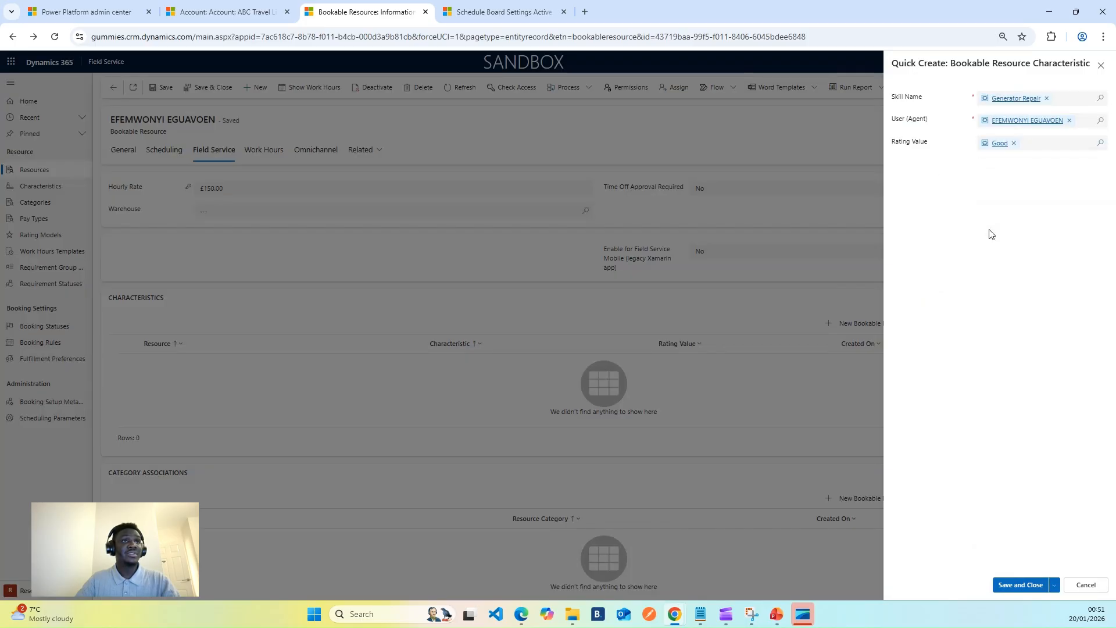
click(1002, 586)
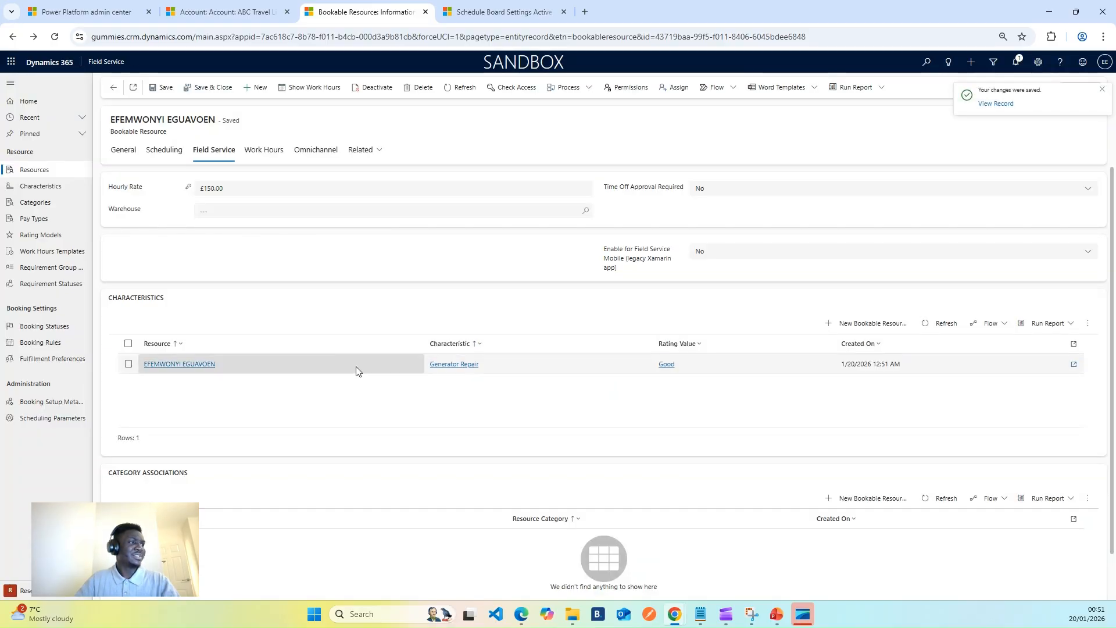
Enable the resource for Field Service Mobile, assign the Main warehouse and save the record.
click(723, 258)
click(715, 285)
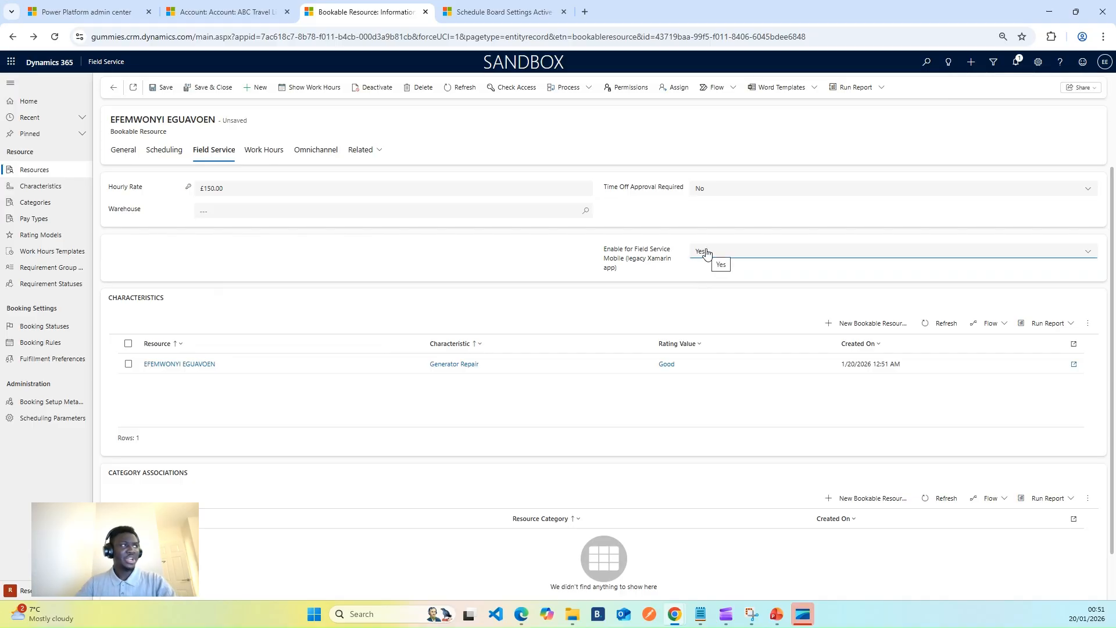
click(586, 211)
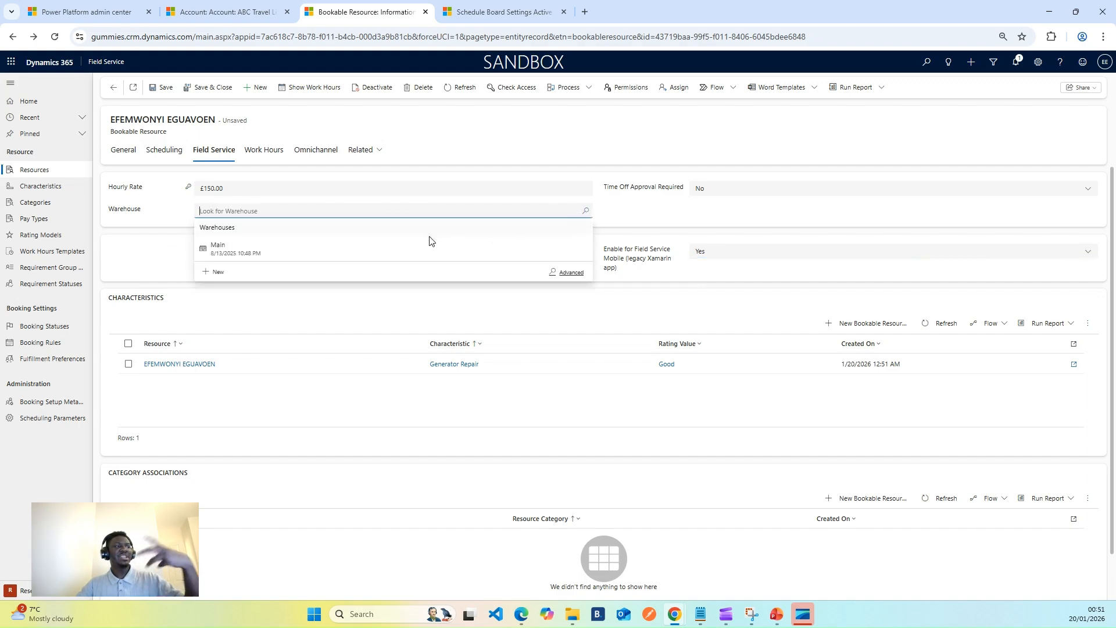
click(403, 254)
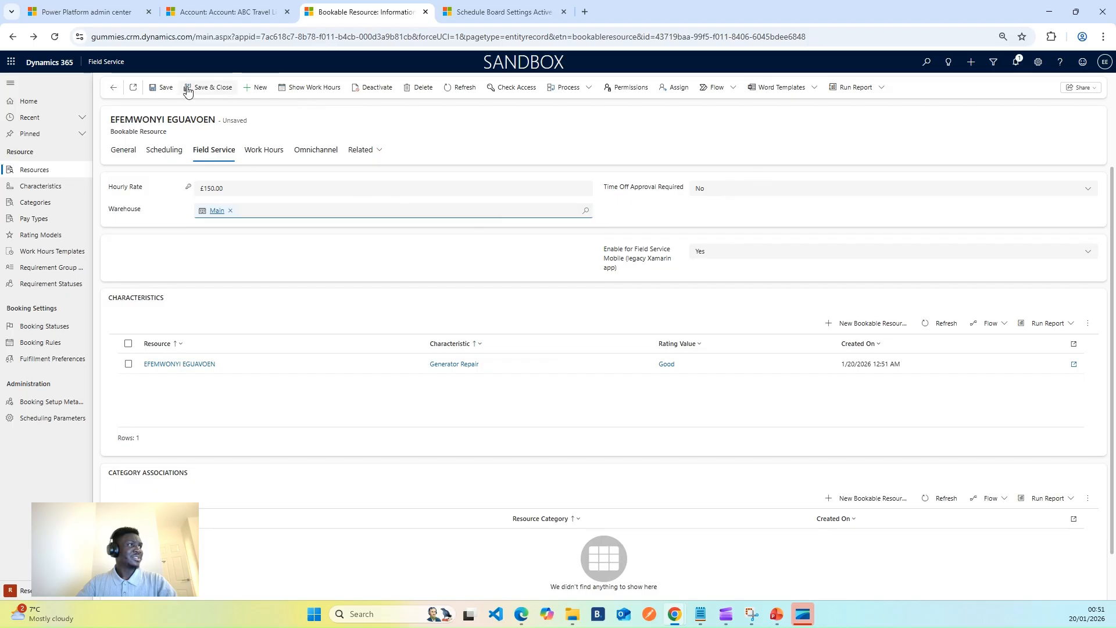
click(164, 88)
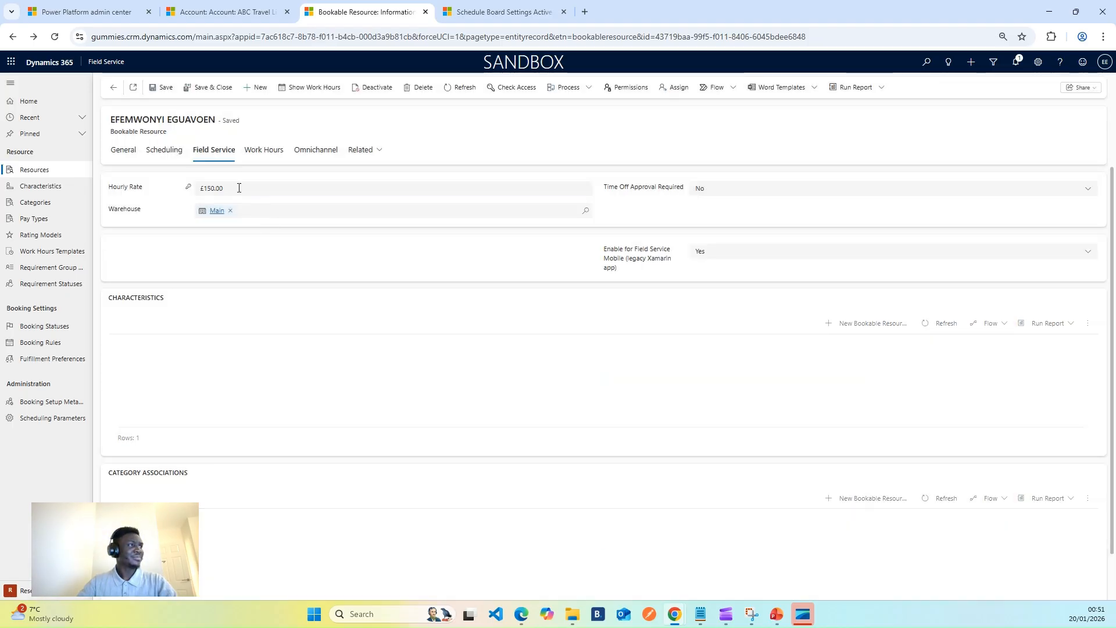
Open the resource's January 20, 2026 working hours for editing, limited to this event only.
click(268, 155)
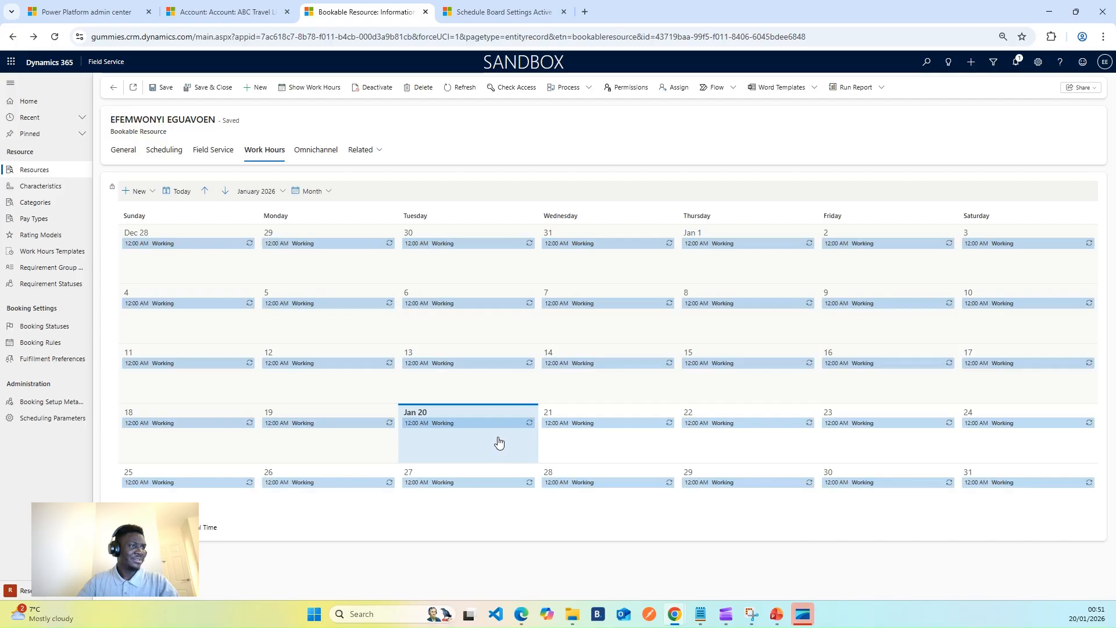
right_click(481, 424)
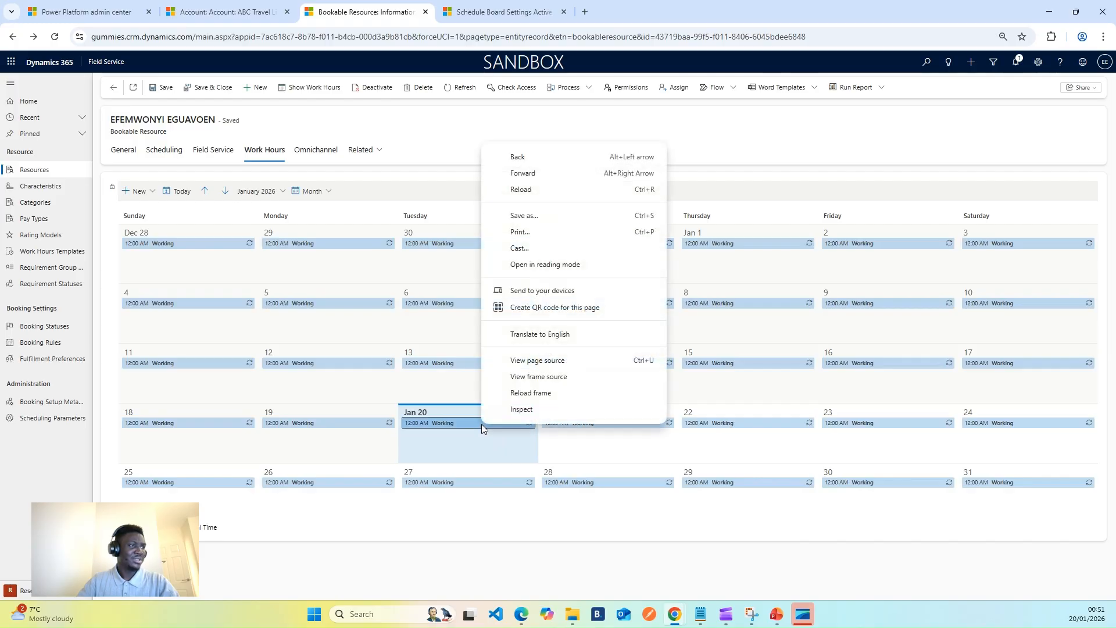
key(Escape)
click(494, 424)
click(566, 458)
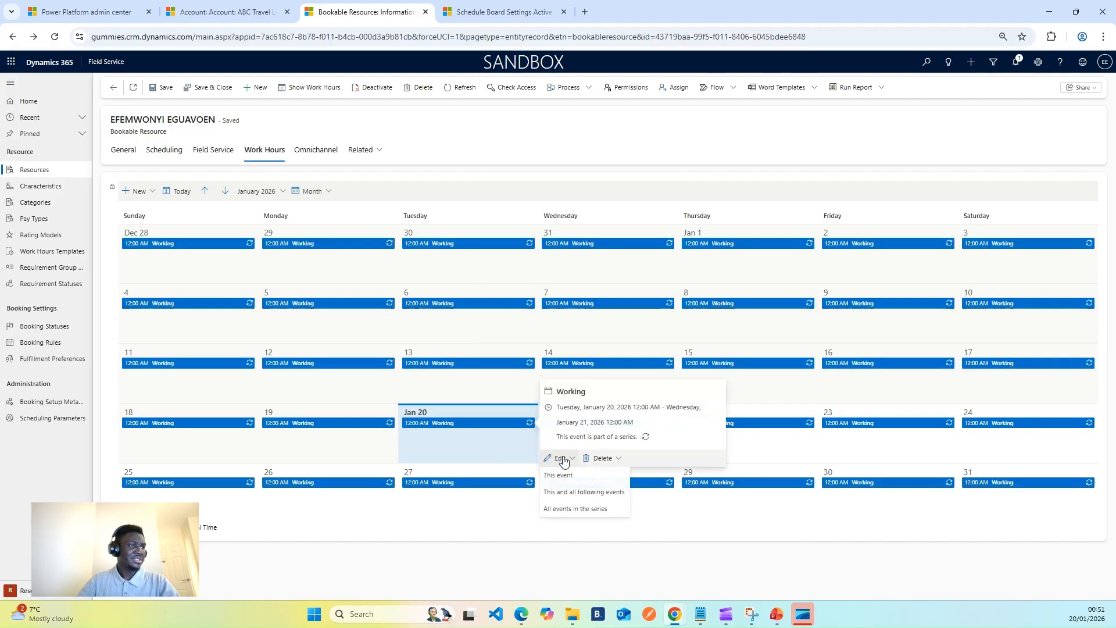
click(593, 480)
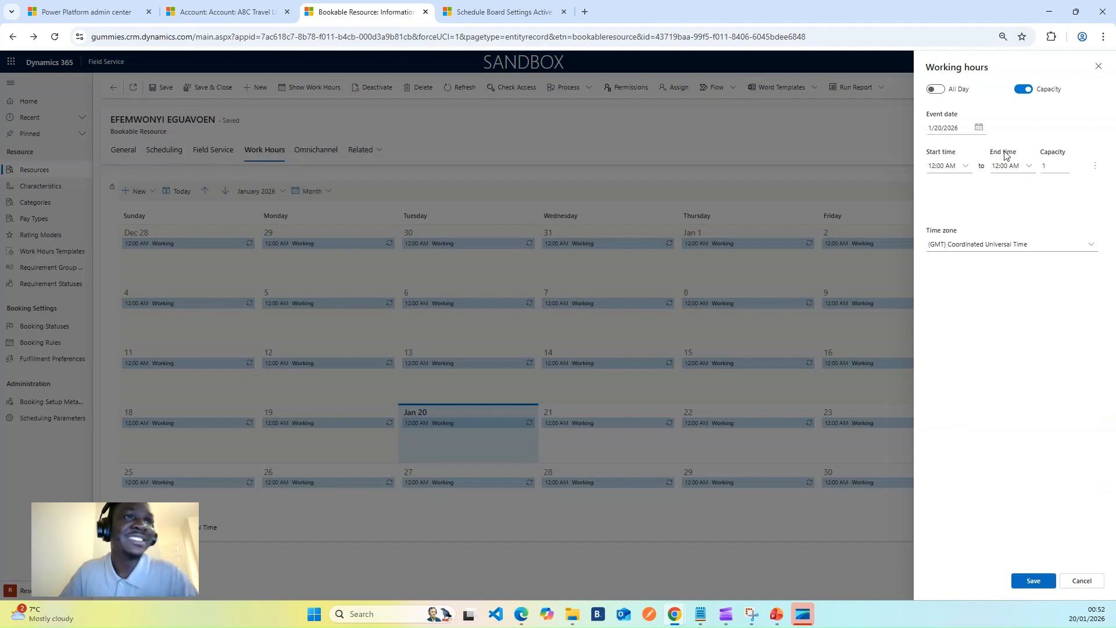
Set the end time of the resource's January 20, 2026 working hours to 11:30 PM.
click(1022, 169)
click(1027, 166)
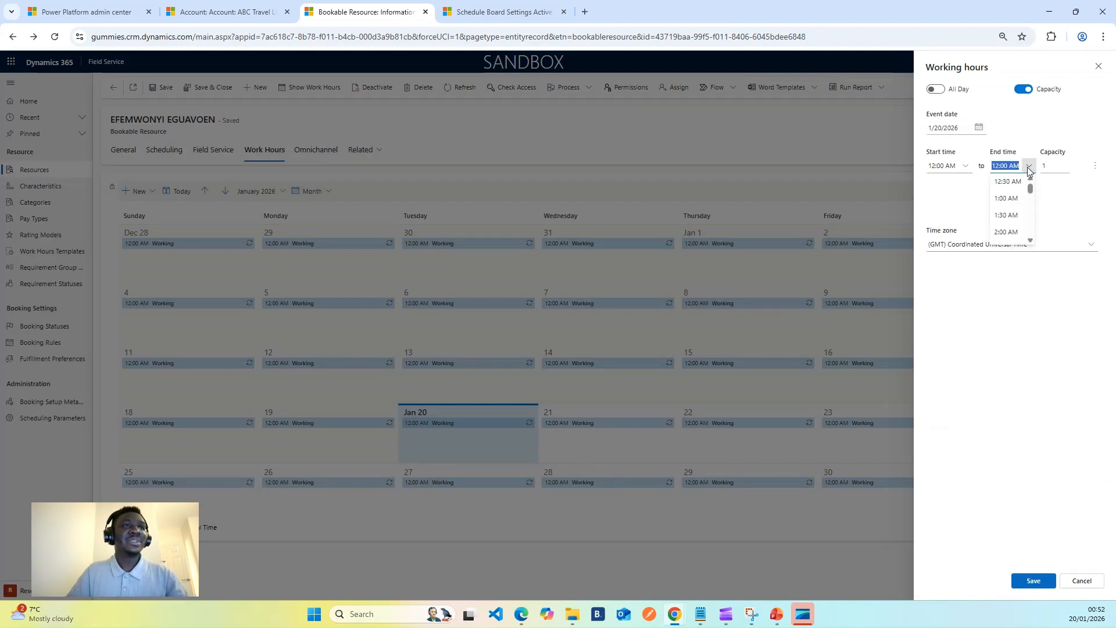
scroll(1014, 227, down, 4)
scroll(1012, 220, down, 10)
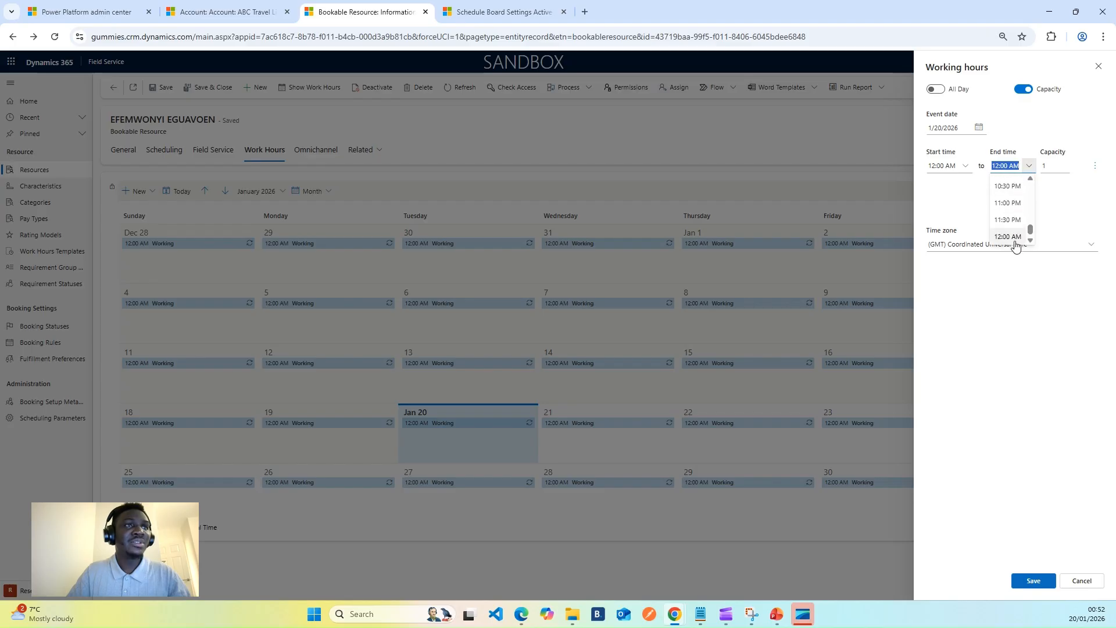
click(1011, 222)
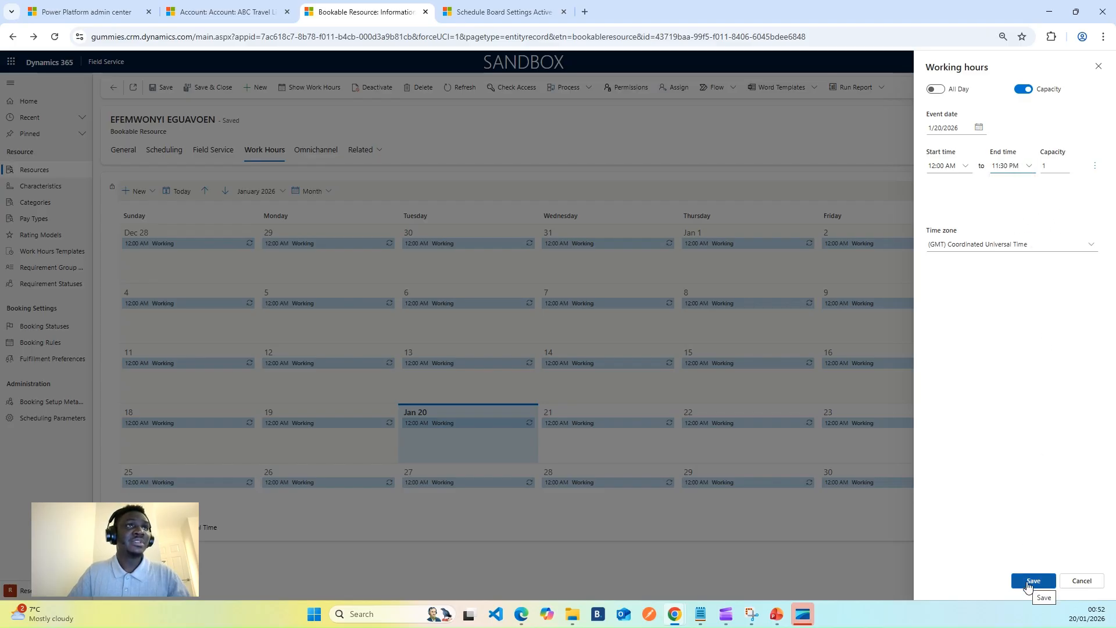
Make the January 20, 2026 working hours an all-day event, save them and accept replacing any conflicting calendar events.
click(936, 91)
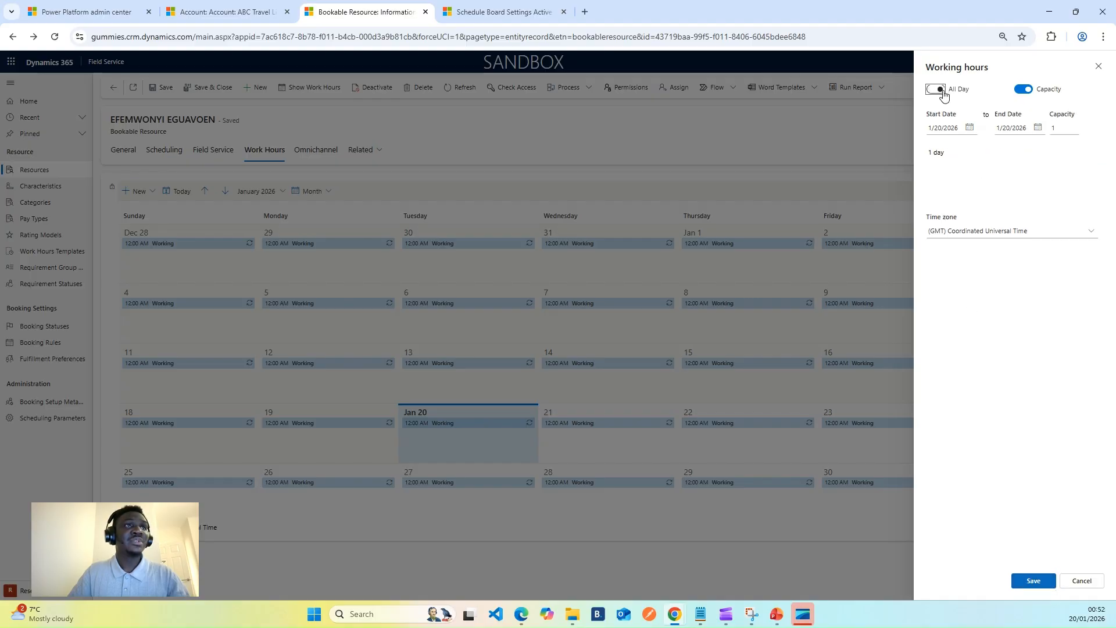
click(1031, 581)
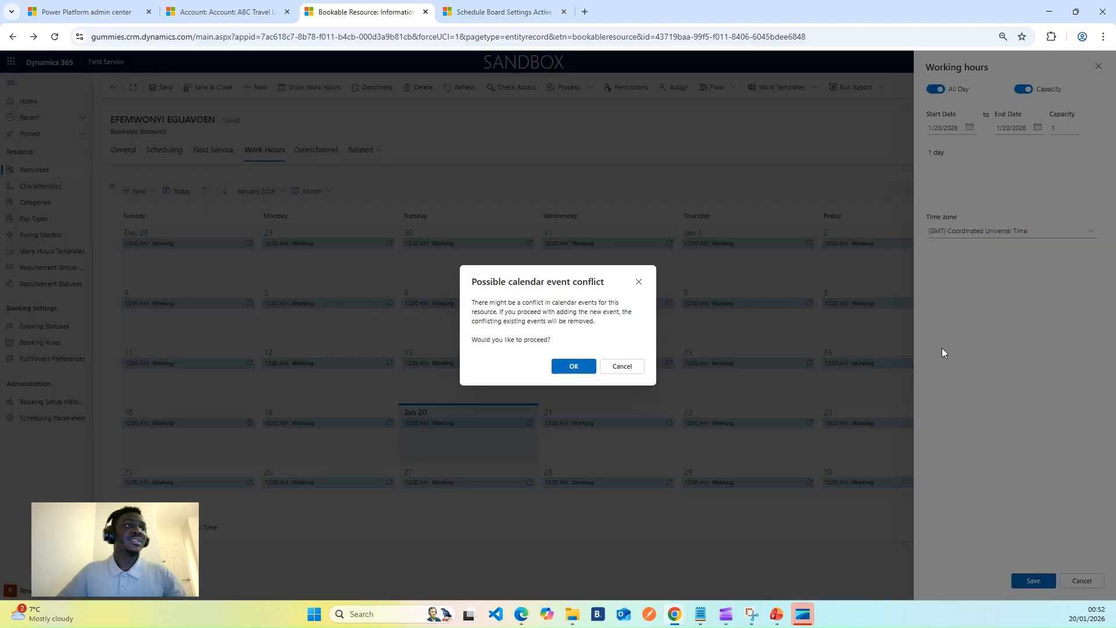
click(570, 368)
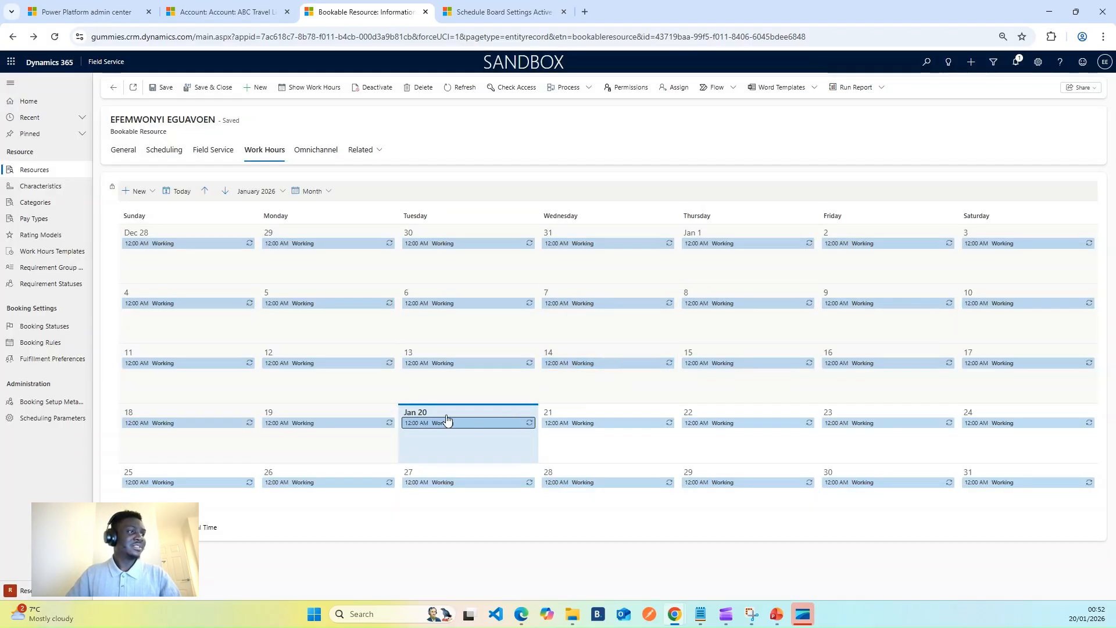
Review the bookable resource's Field Service, Scheduling and General details.
click(213, 154)
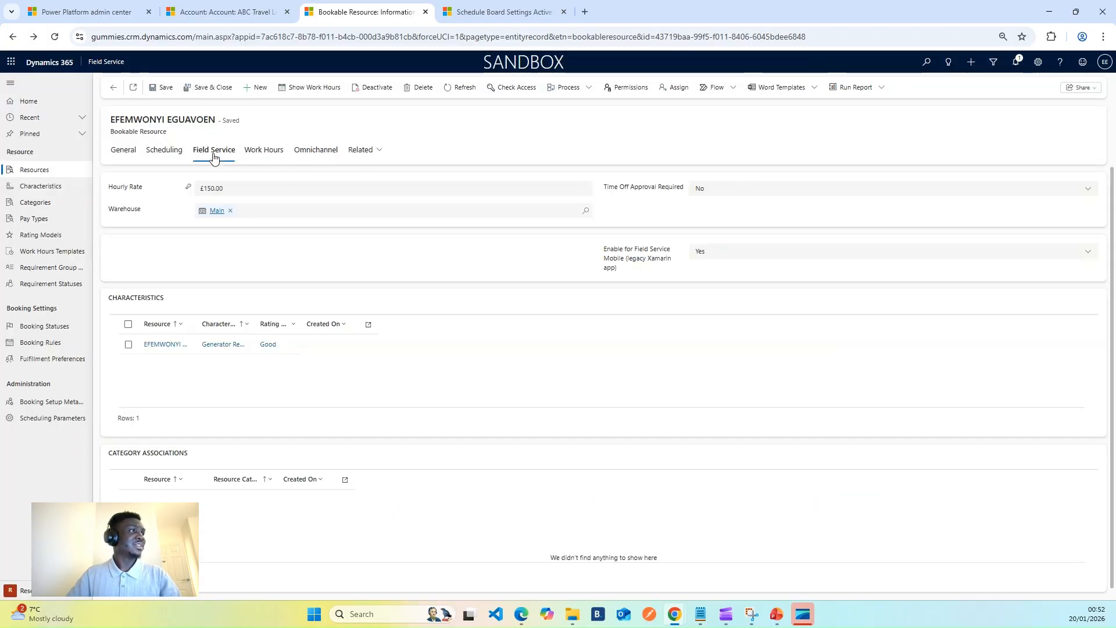
click(179, 158)
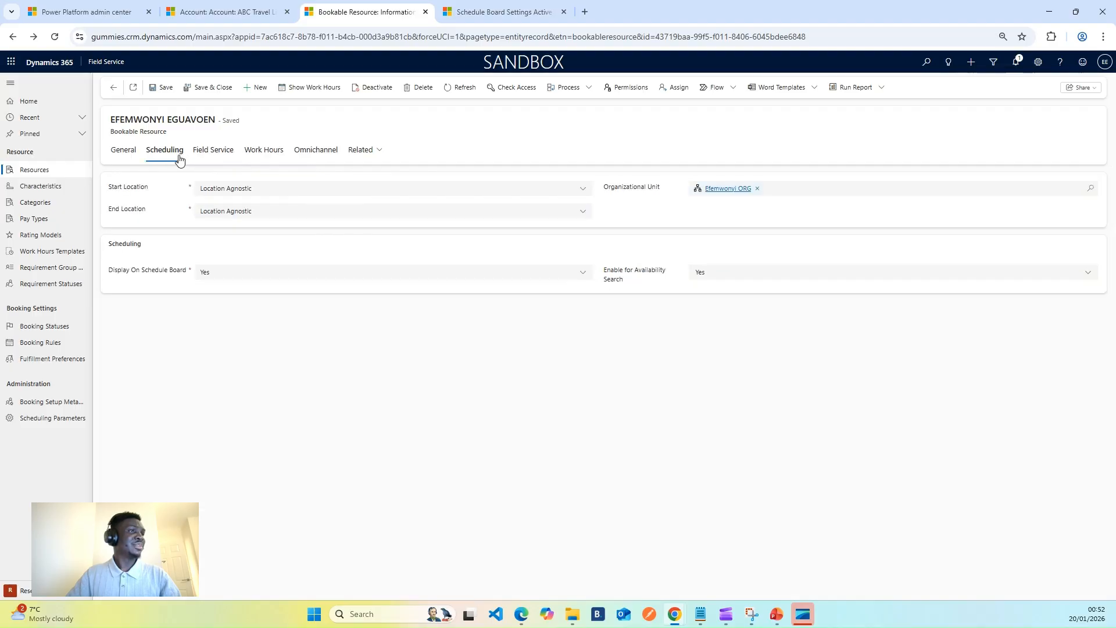
click(129, 158)
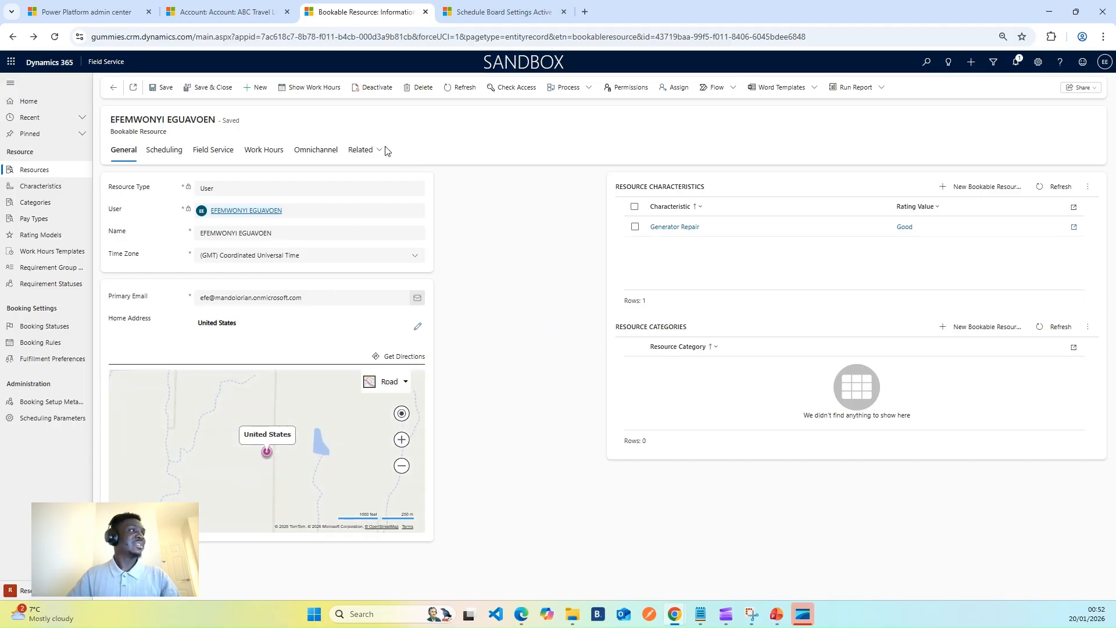
Check the schedule board and return from the ABC Travel Limited account to its work order.
click(224, 12)
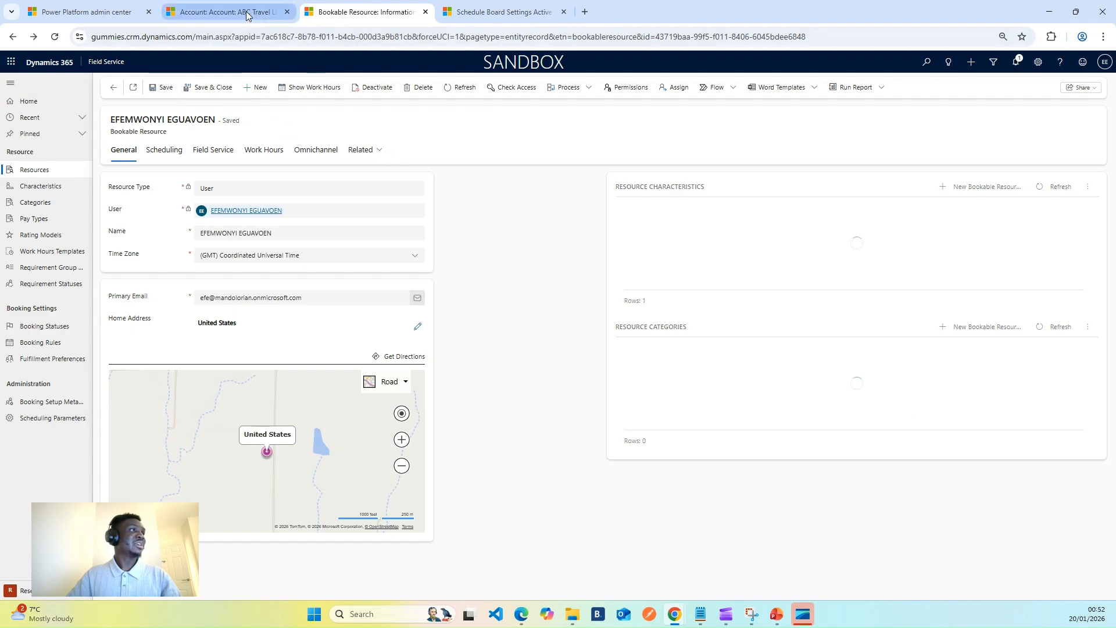
click(113, 87)
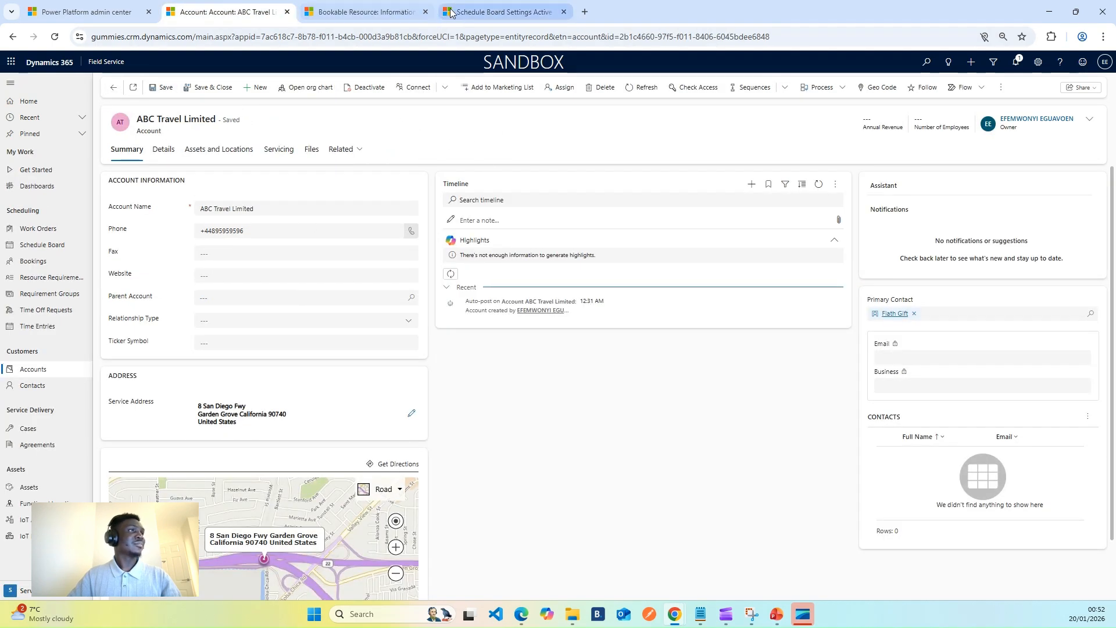
click(493, 13)
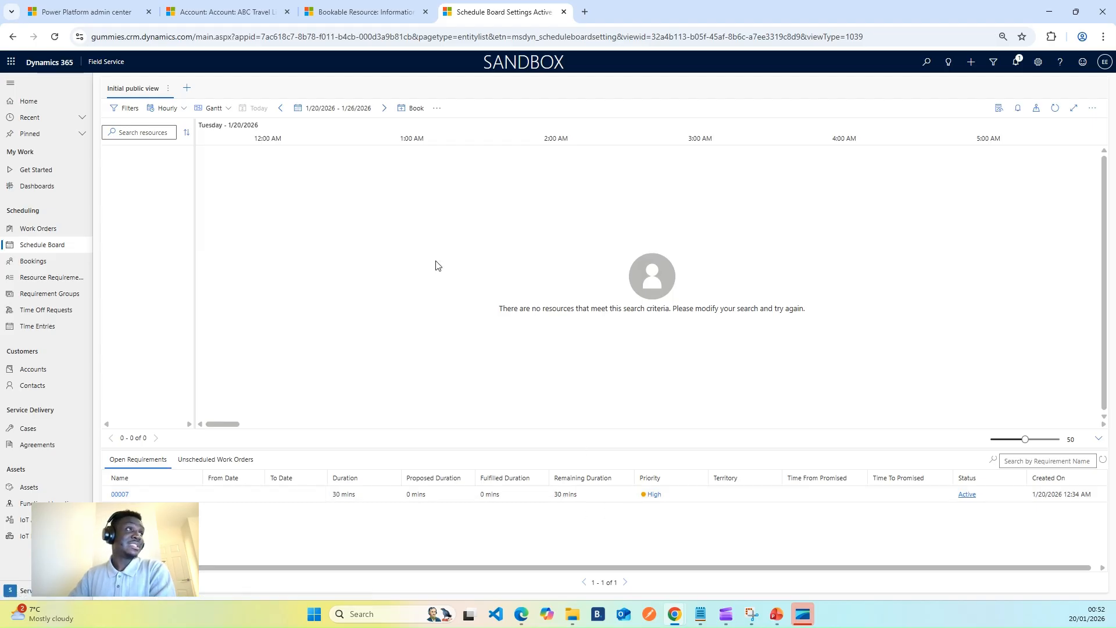
click(221, 12)
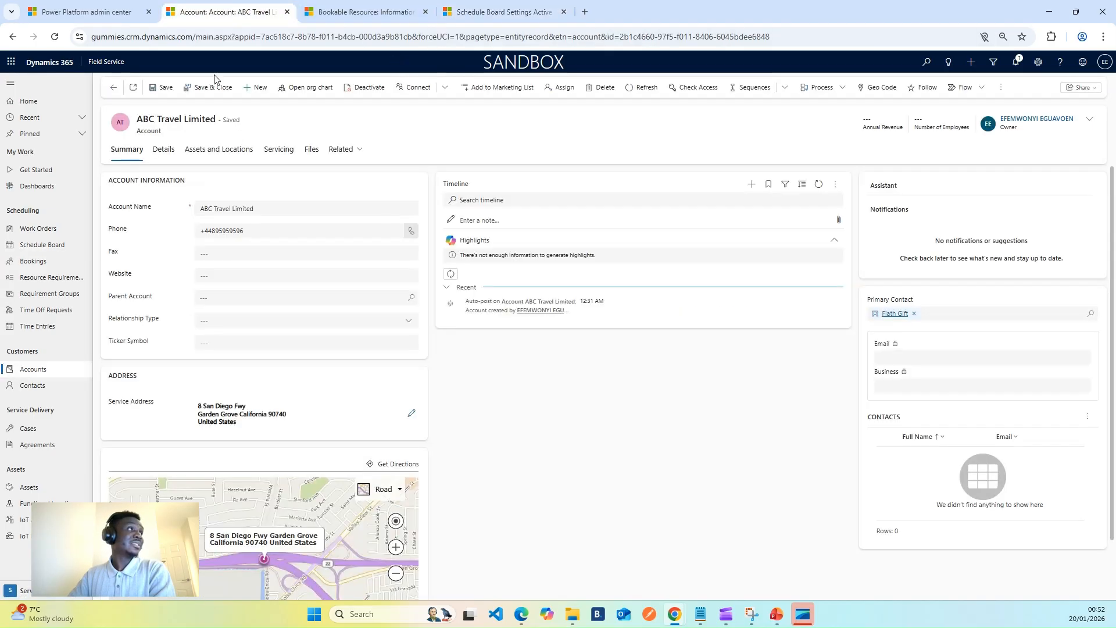
click(113, 88)
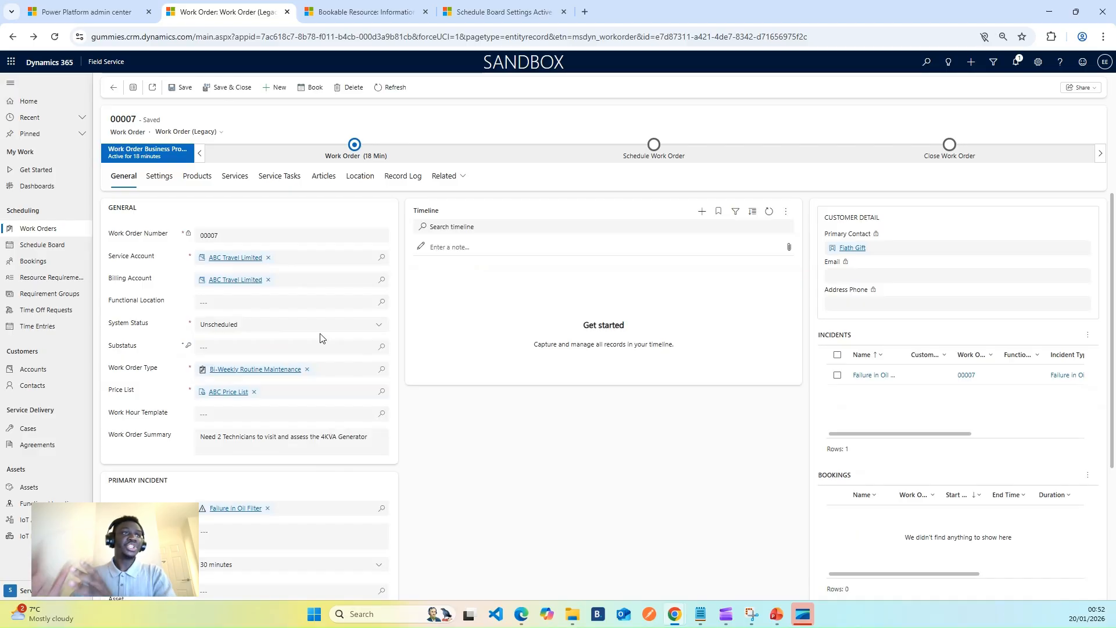
Select the work order's open requirement on the schedule board and reload the board to refresh its resources.
click(483, 11)
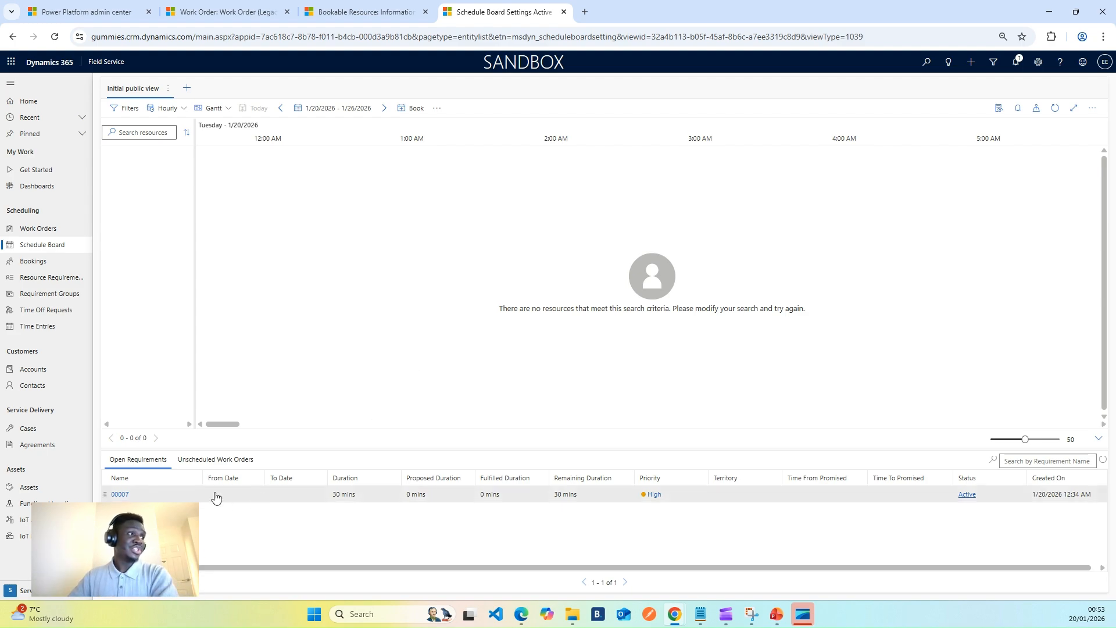
mouse_move(215, 495)
mouse_down()
mouse_move(469, 257)
mouse_move(455, 218)
mouse_move(316, 443)
mouse_move(212, 500)
mouse_move(209, 491)
mouse_up()
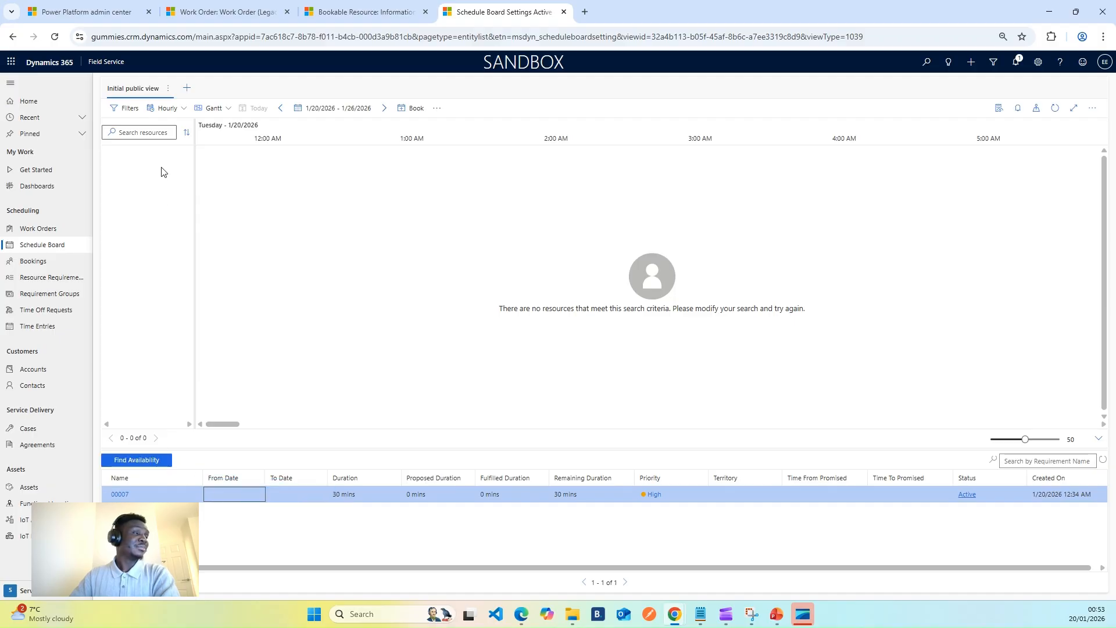
click(139, 130)
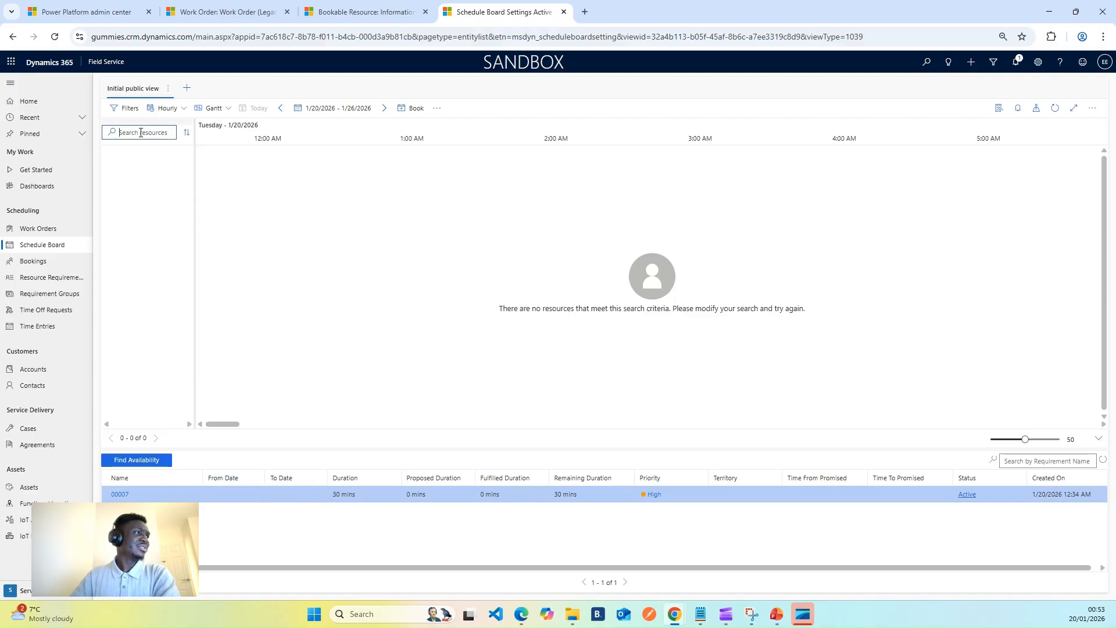
click(55, 36)
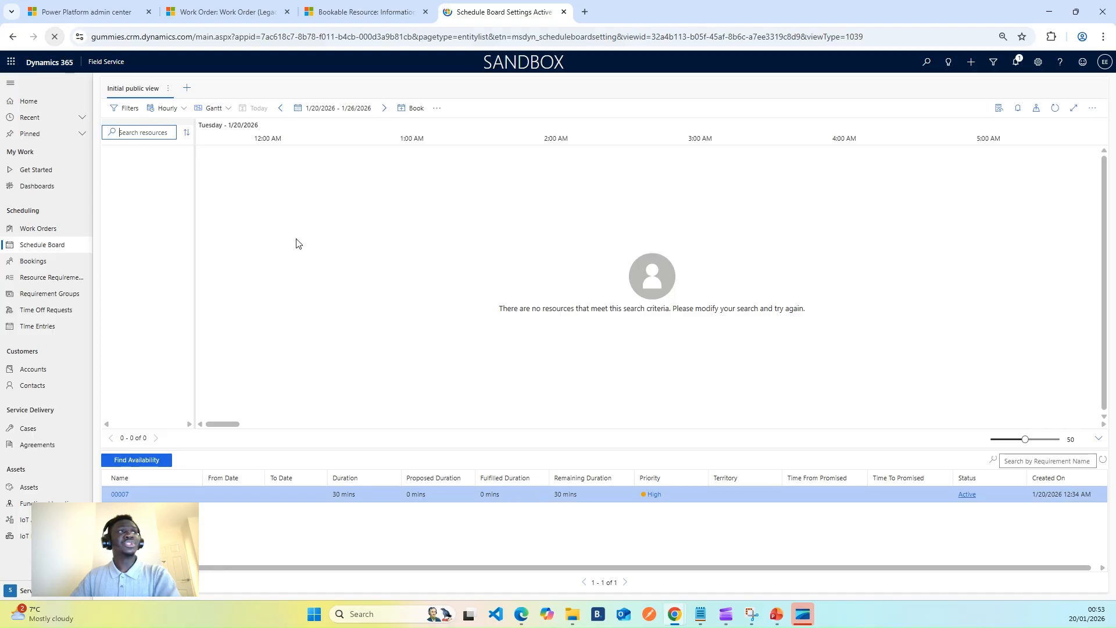
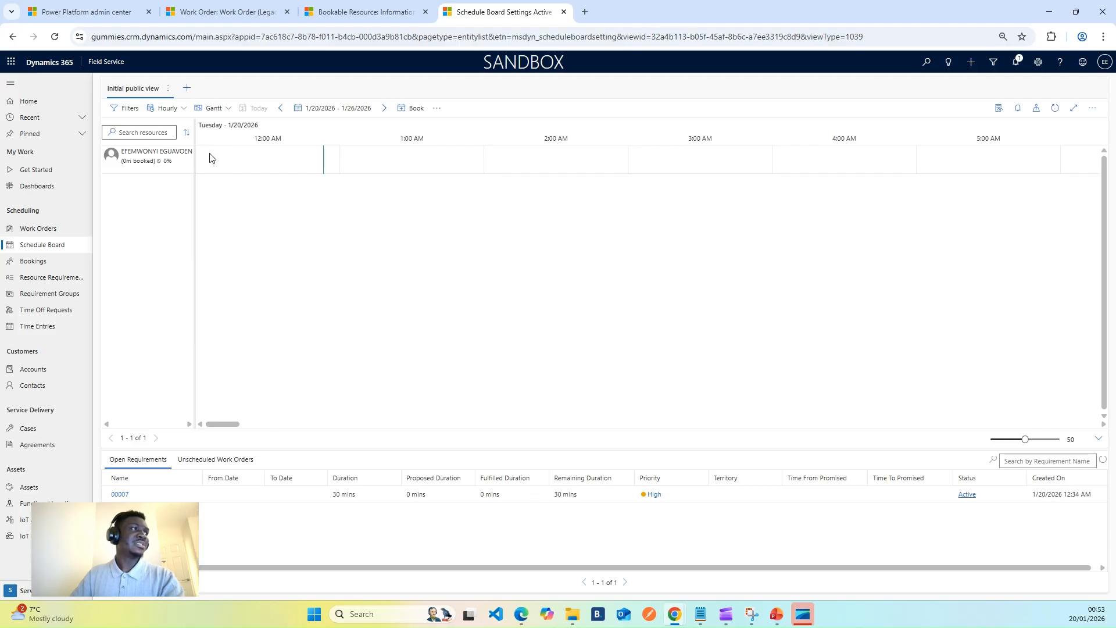
click(168, 108)
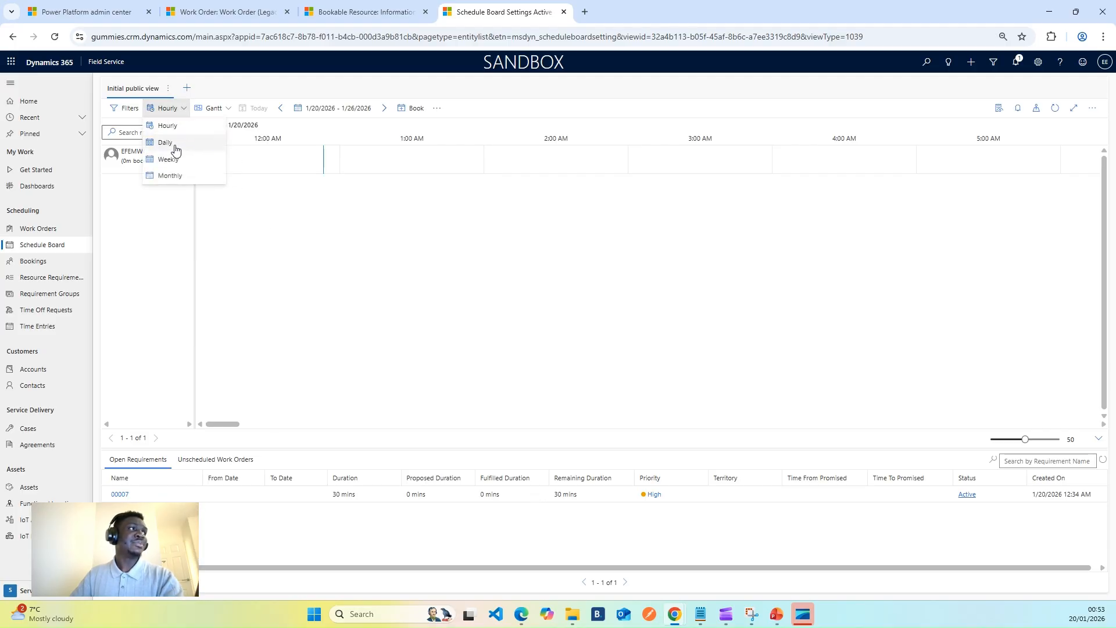
click(164, 231)
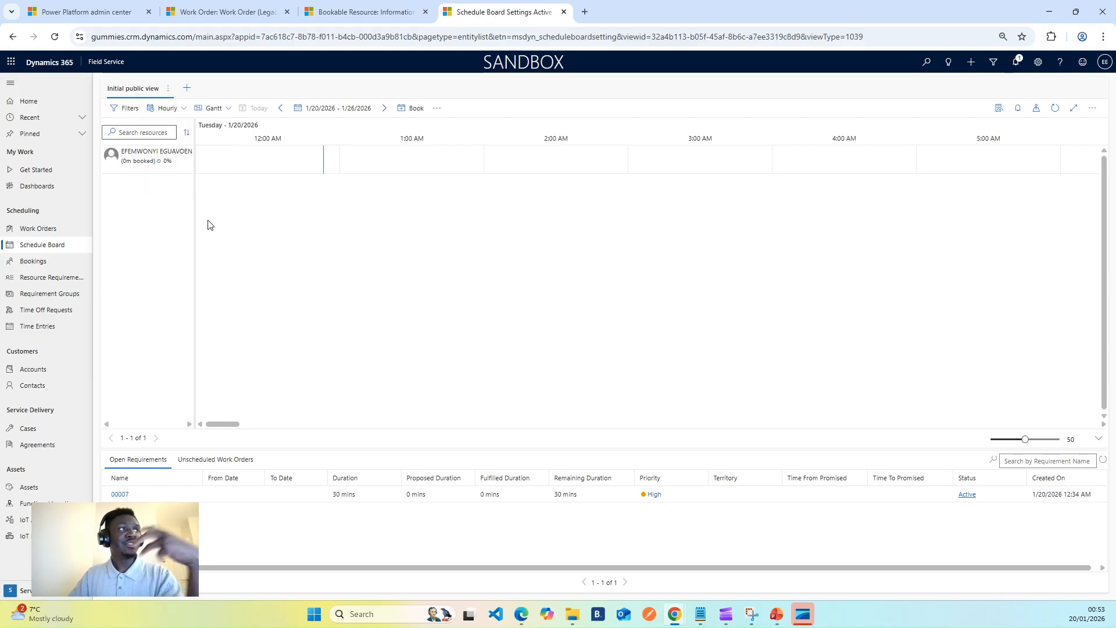
click(165, 108)
click(308, 240)
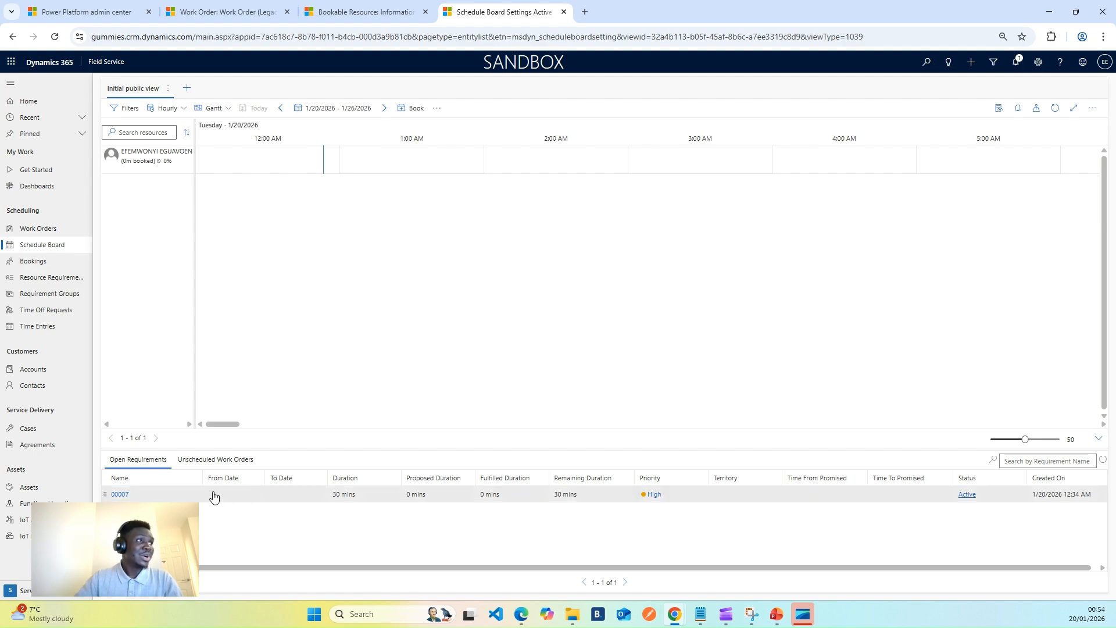
Schedule the work order's open requirement on the bookable resource's timeline at 1:30 AM on January 20, 2026.
drag(213, 498, 422, 166)
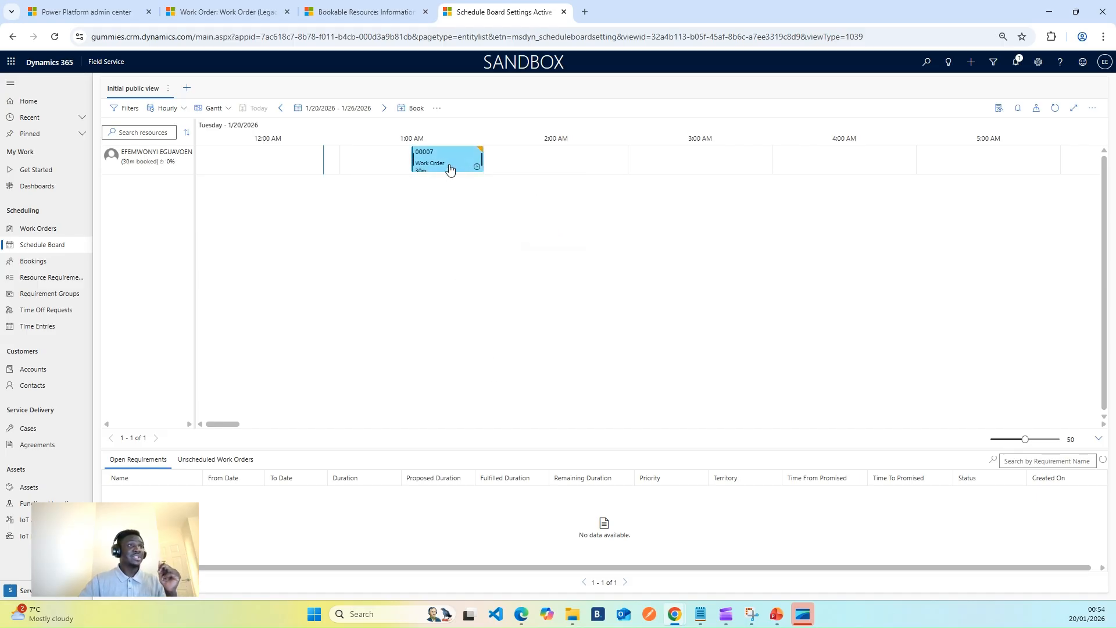
mouse_move(440, 166)
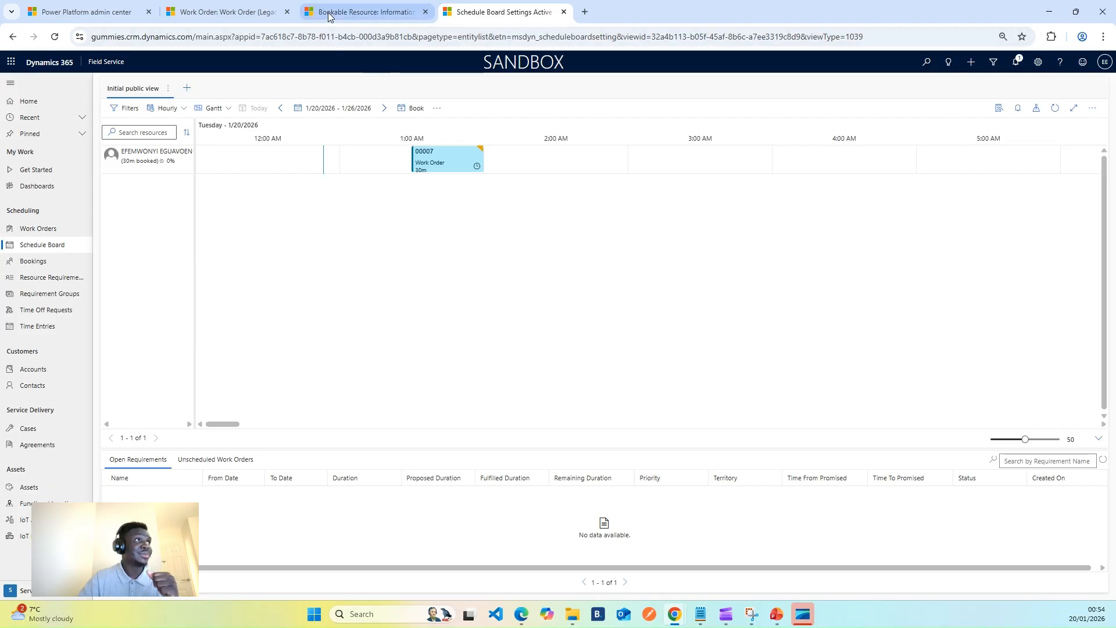
Open the resource's January 20, 2026 booking from the bookings list and duplicate it in a second browser tab.
click(356, 7)
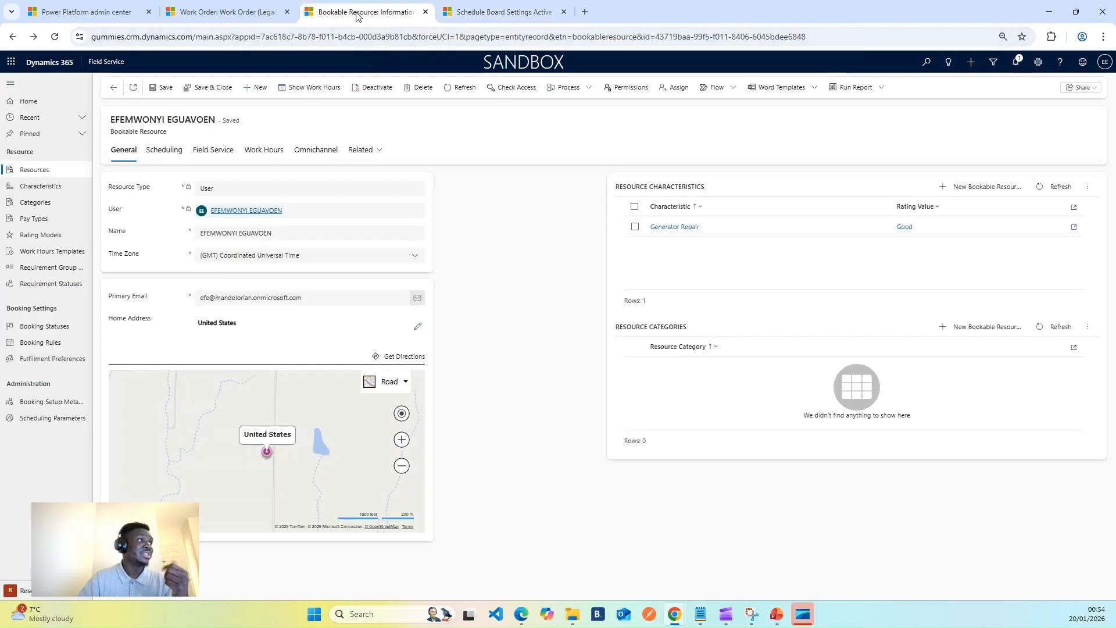
click(273, 16)
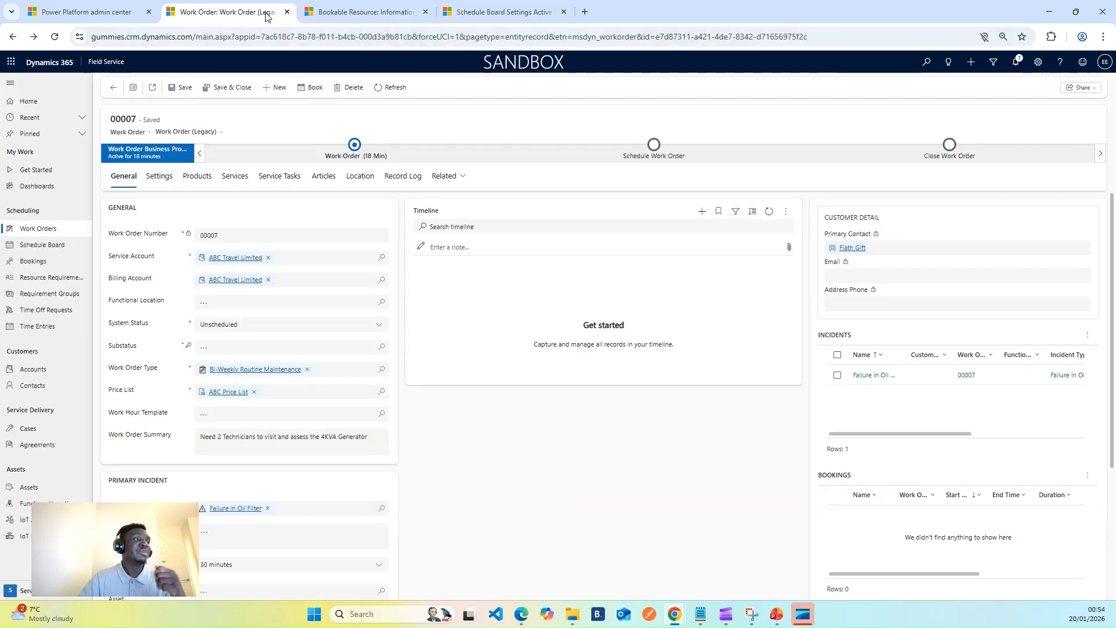
click(37, 245)
click(37, 263)
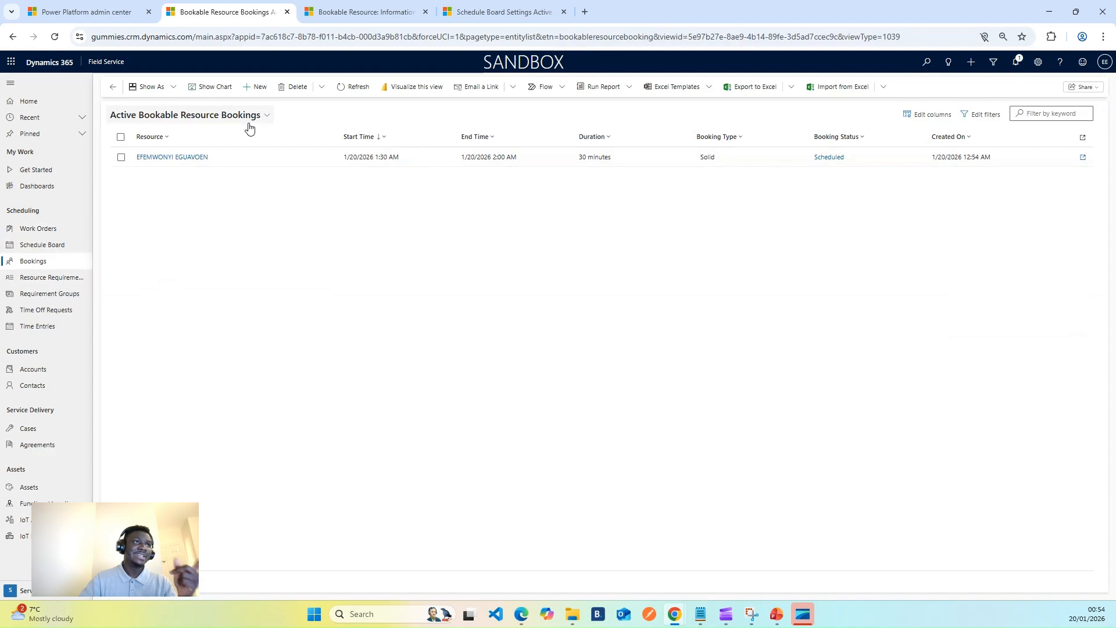
double_click(257, 153)
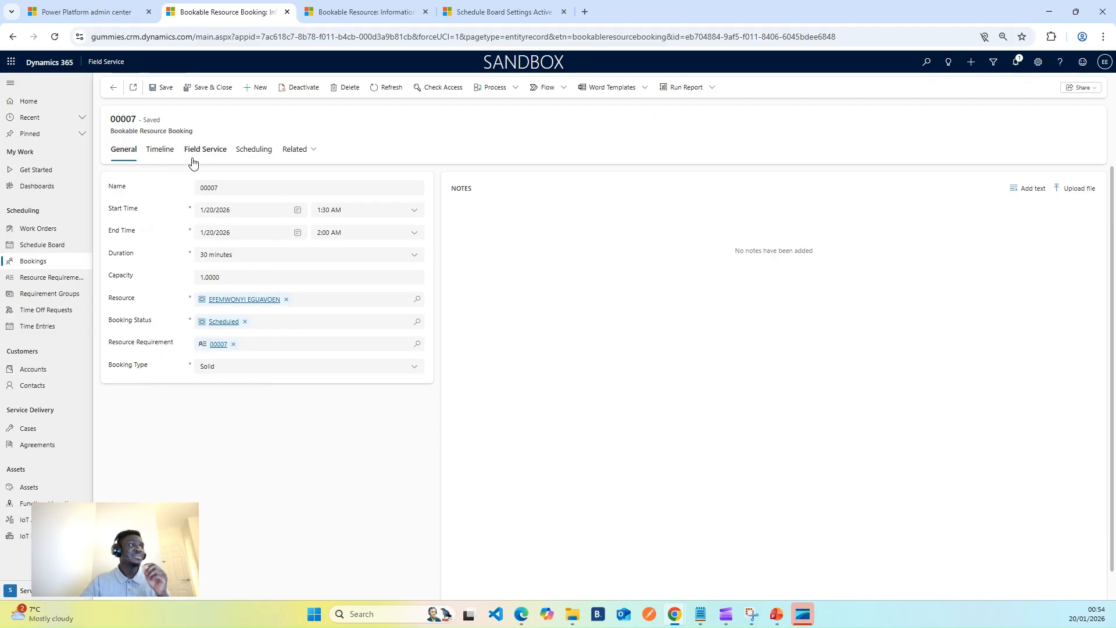
right_click(228, 13)
click(275, 119)
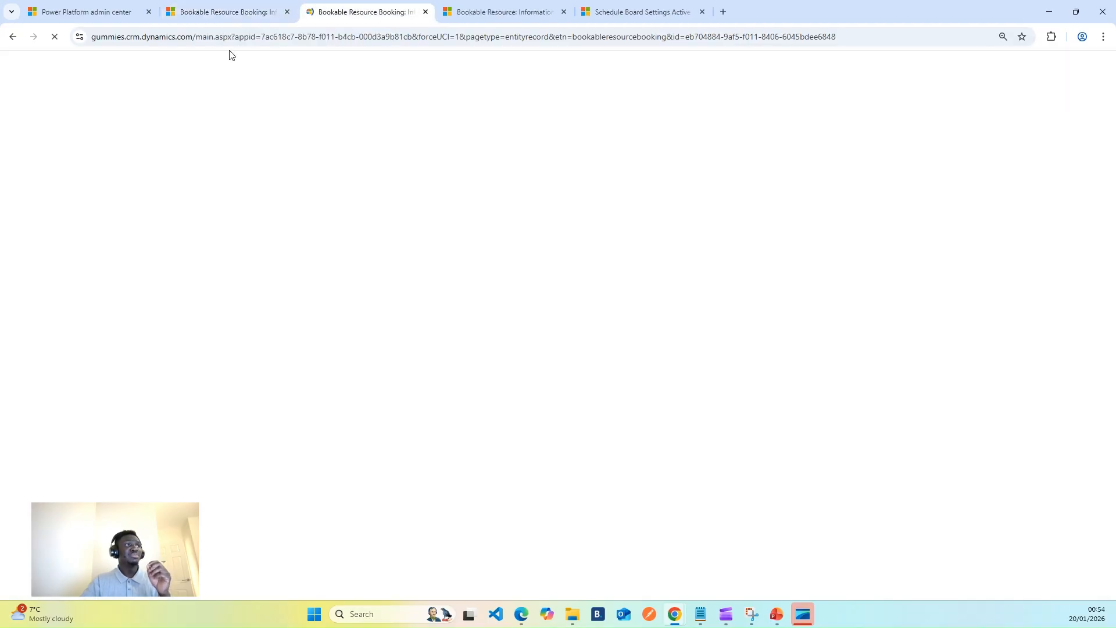
Go back from the booking and open the ABC Travel Limited work order to check its system status.
click(207, 22)
click(112, 88)
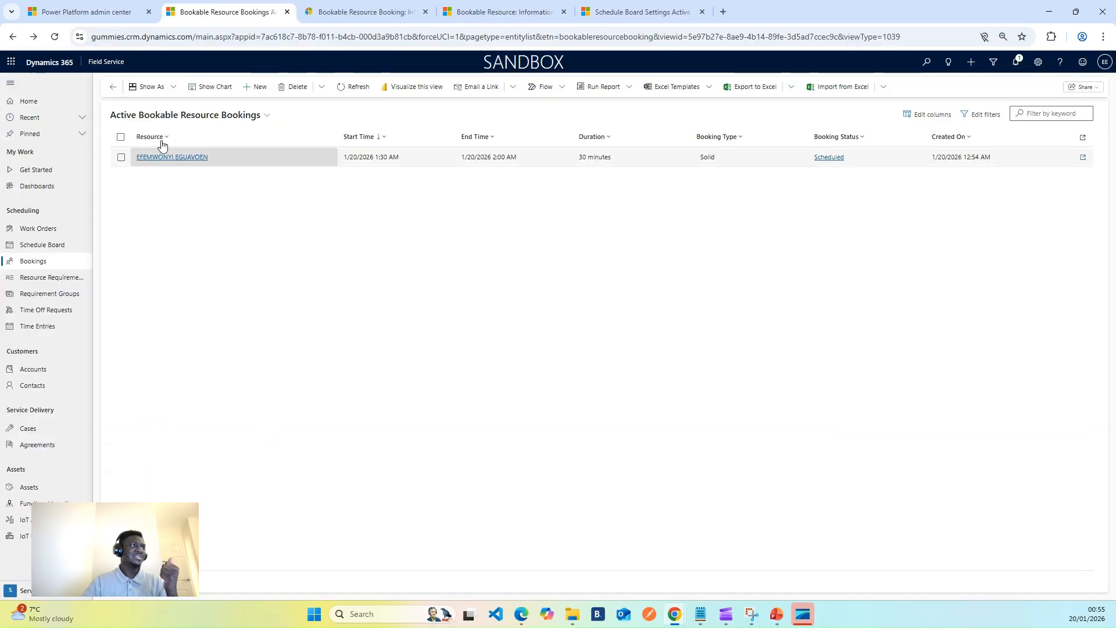
click(112, 86)
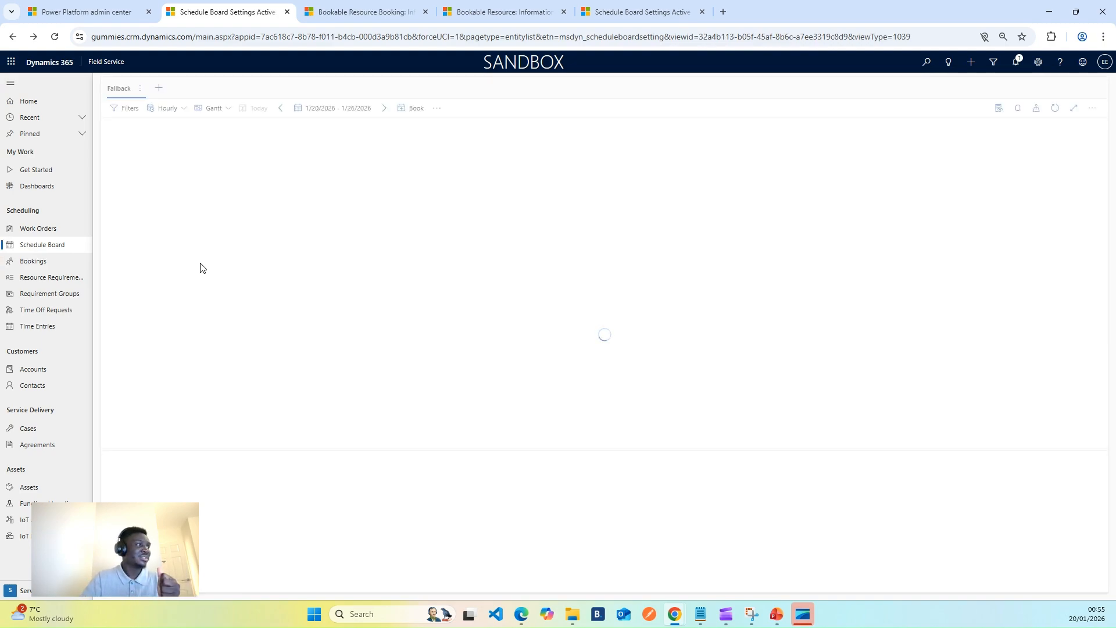
click(37, 229)
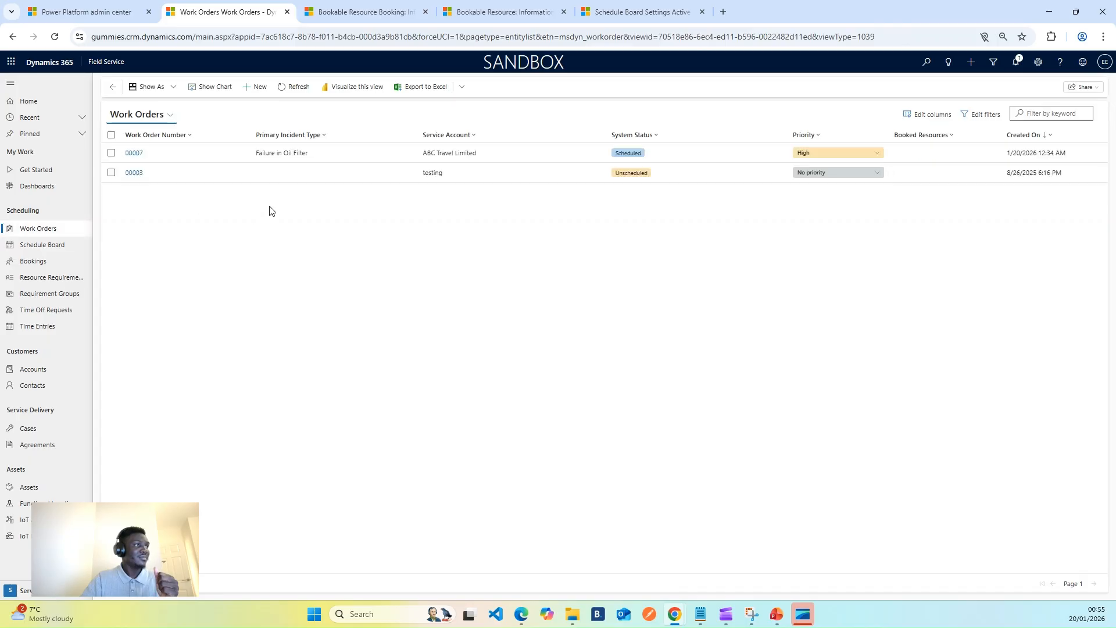
click(186, 154)
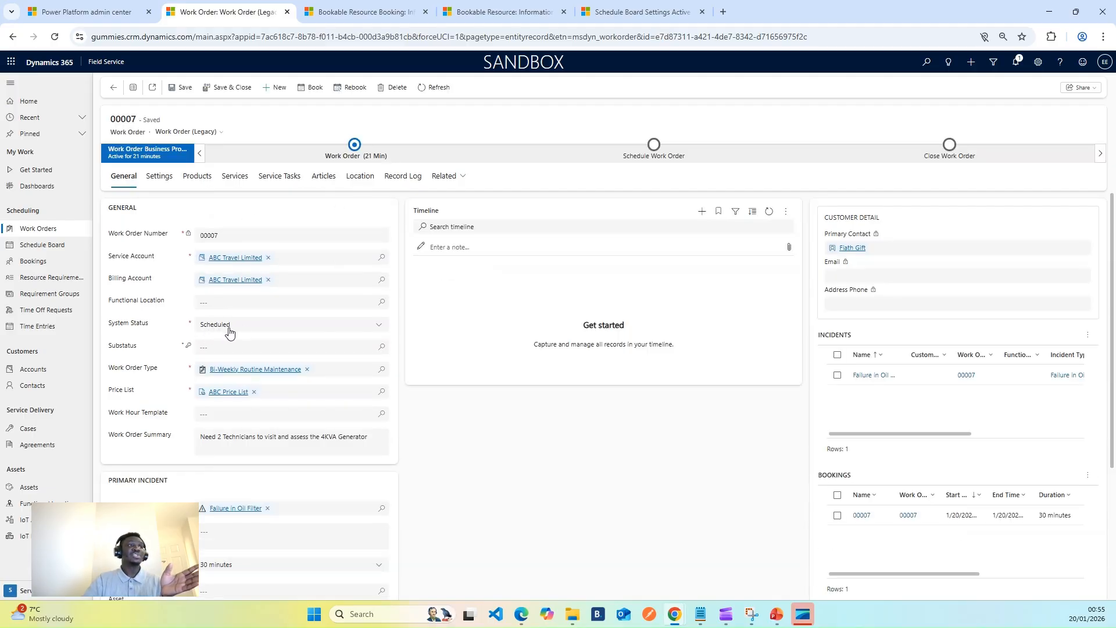
Review the open booking, bookable resource and schedule board pages.
click(357, 11)
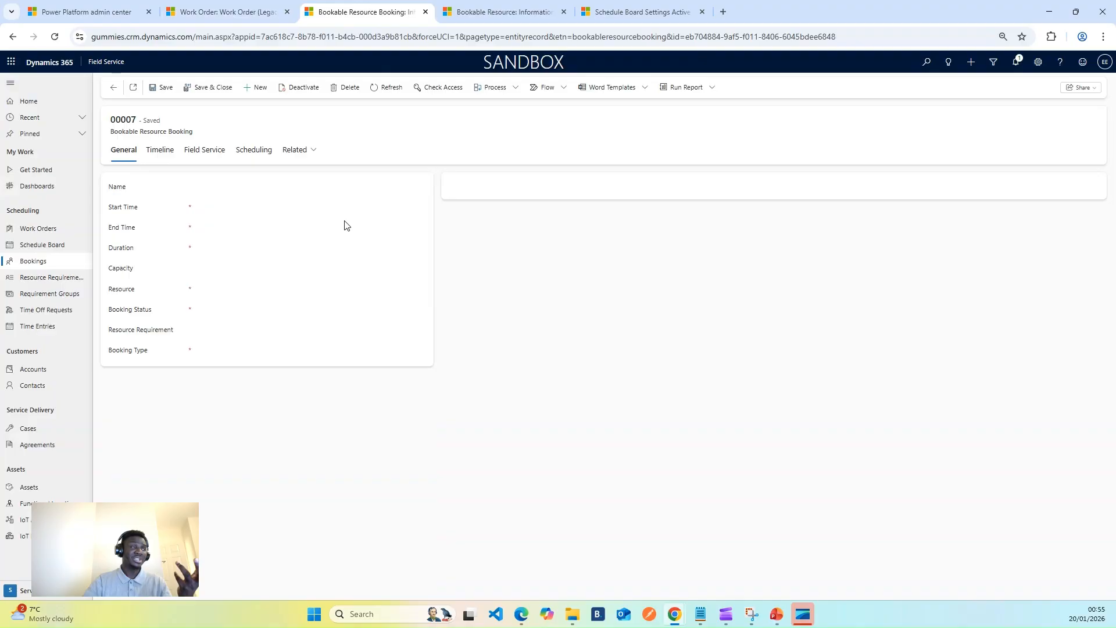
click(487, 10)
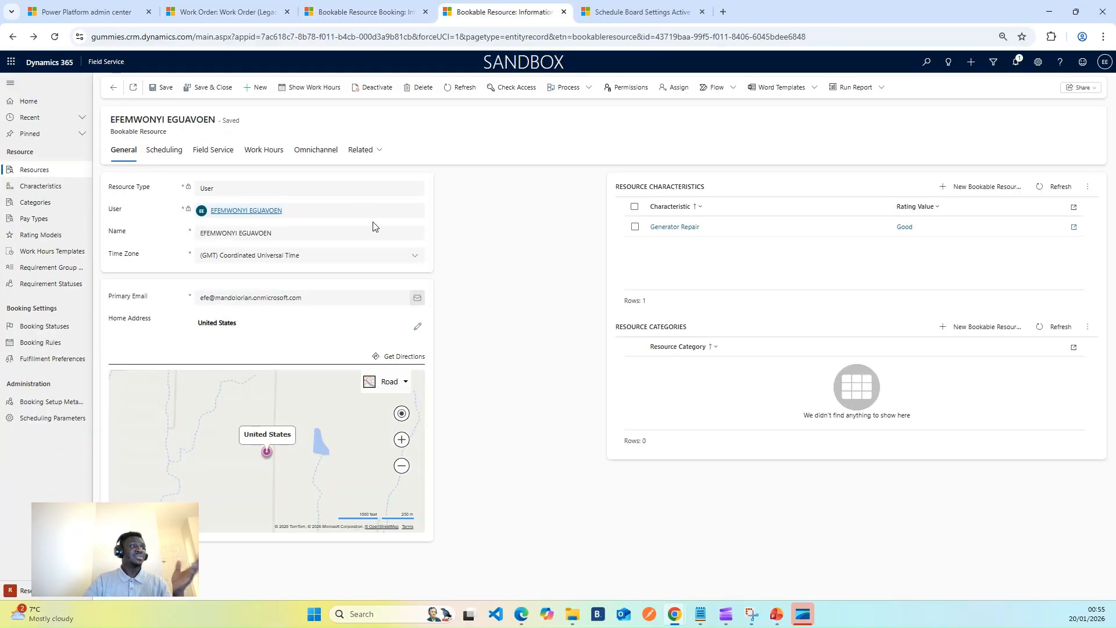
click(621, 9)
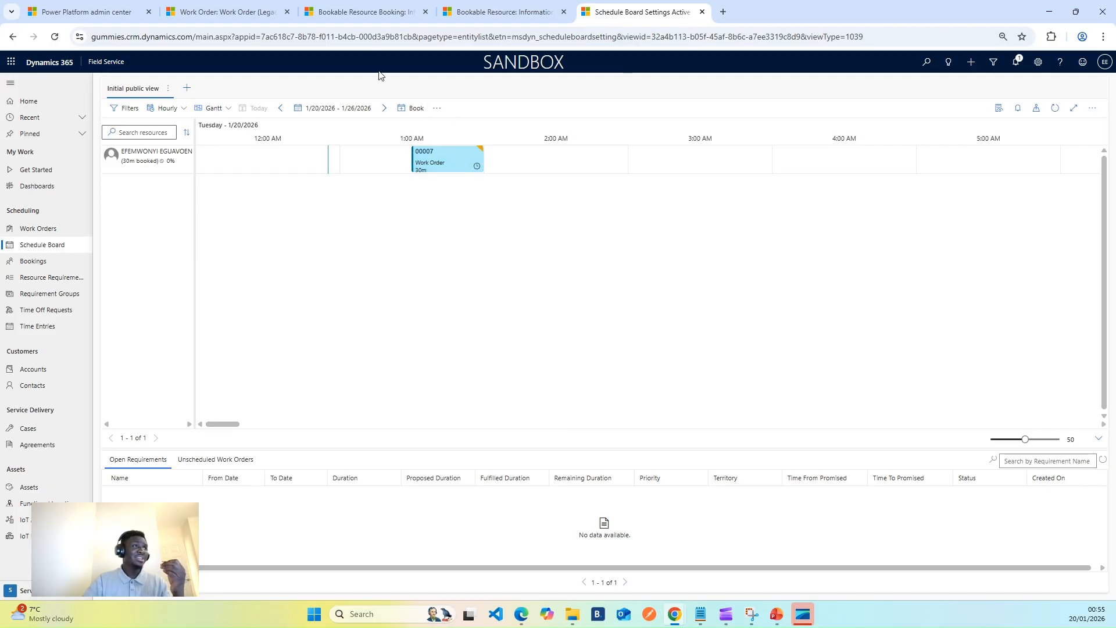
click(360, 13)
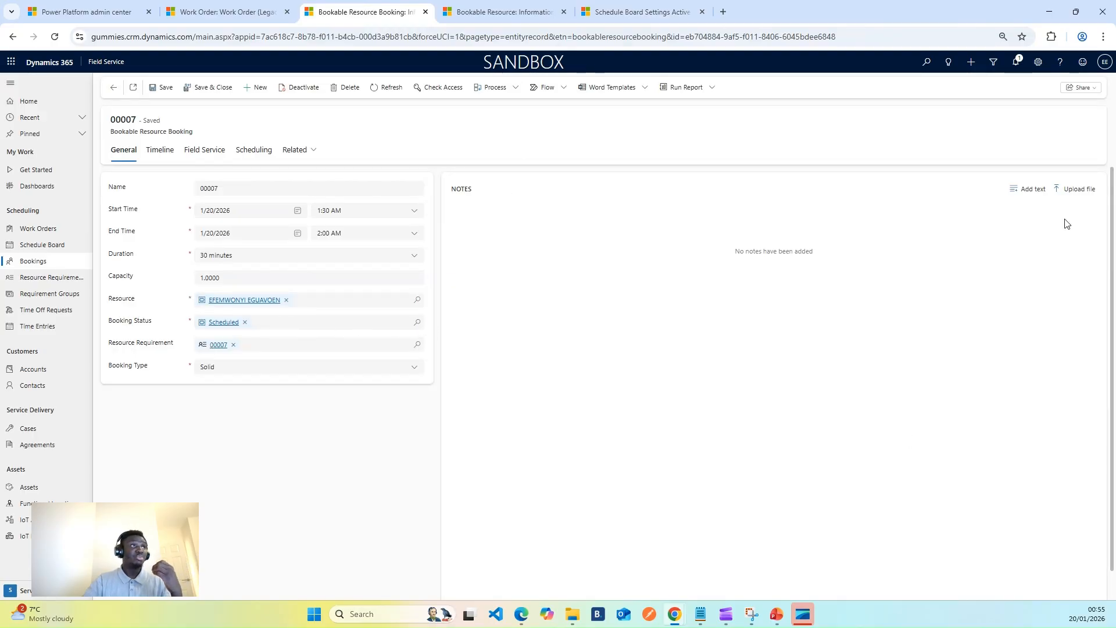
click(514, 20)
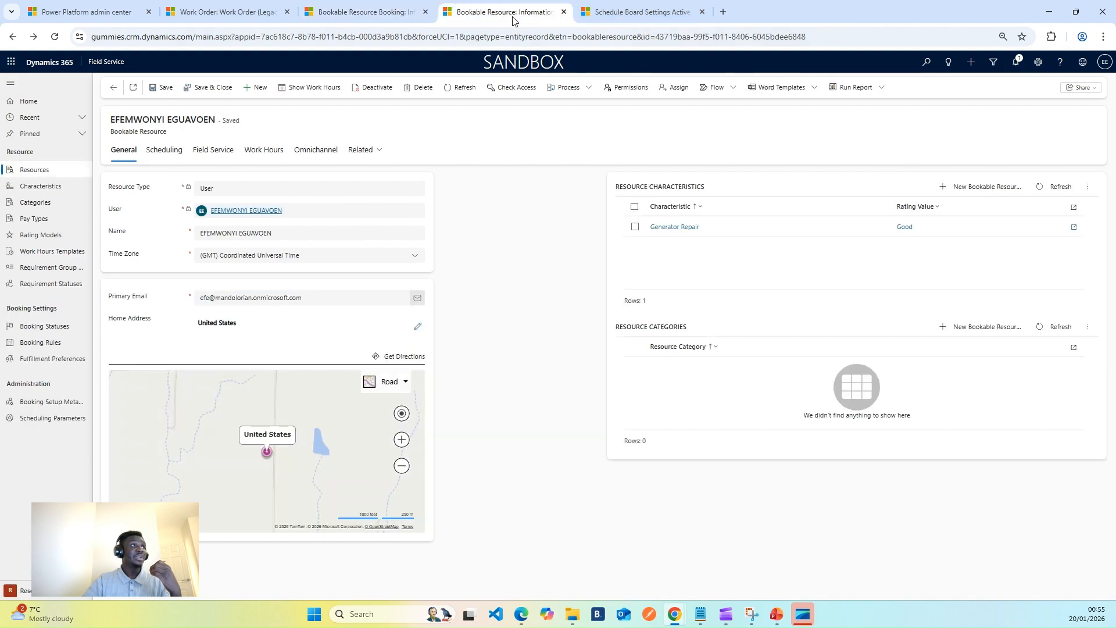
Switch to the Field Service Mobile app and open the scheduled ABC Travel Limited booking.
click(106, 61)
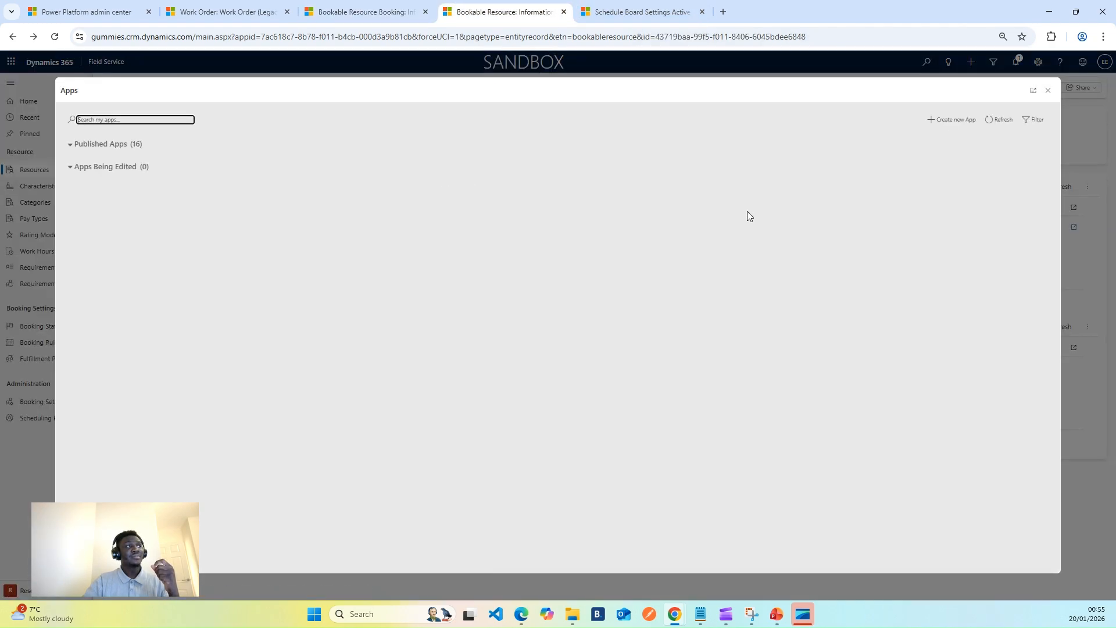
click(954, 221)
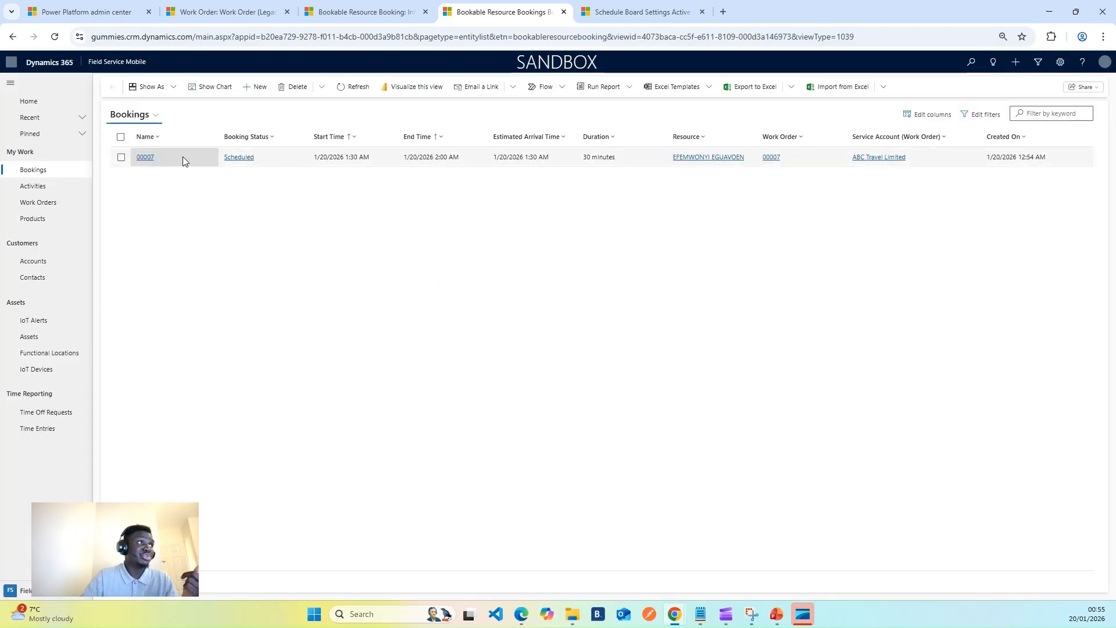
click(183, 158)
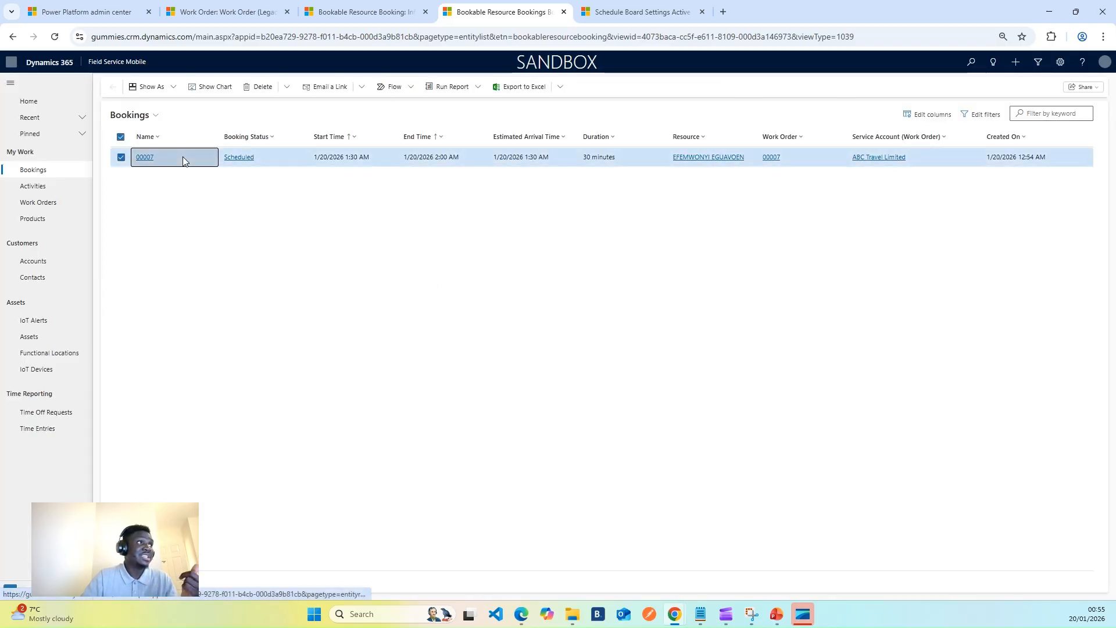
double_click(184, 160)
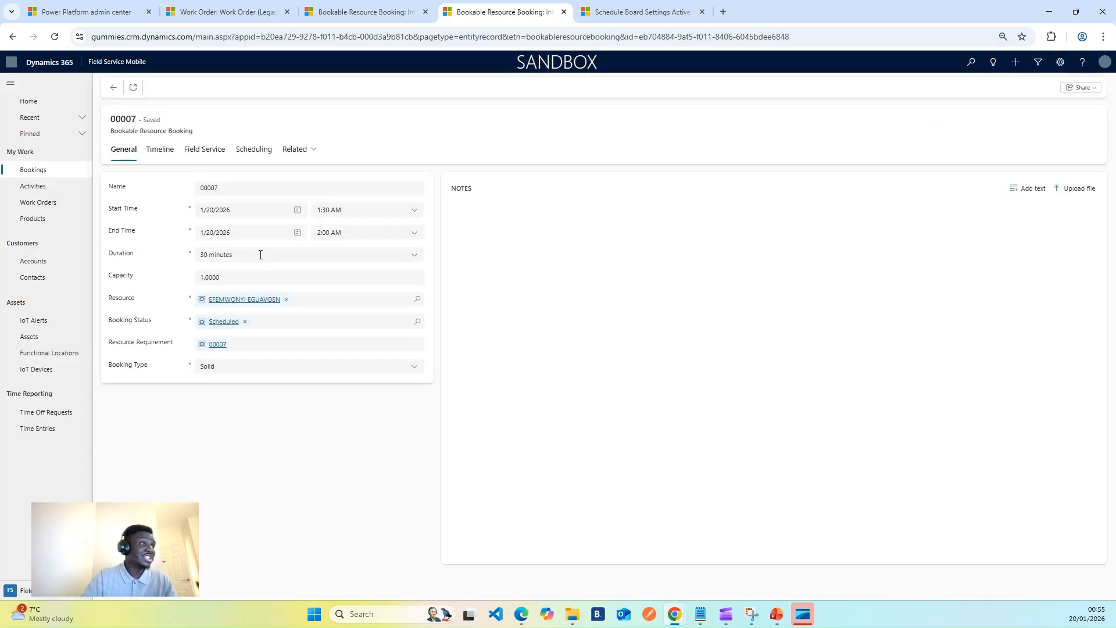
Set the booking status to In Progress, save the booking and refresh it.
click(245, 322)
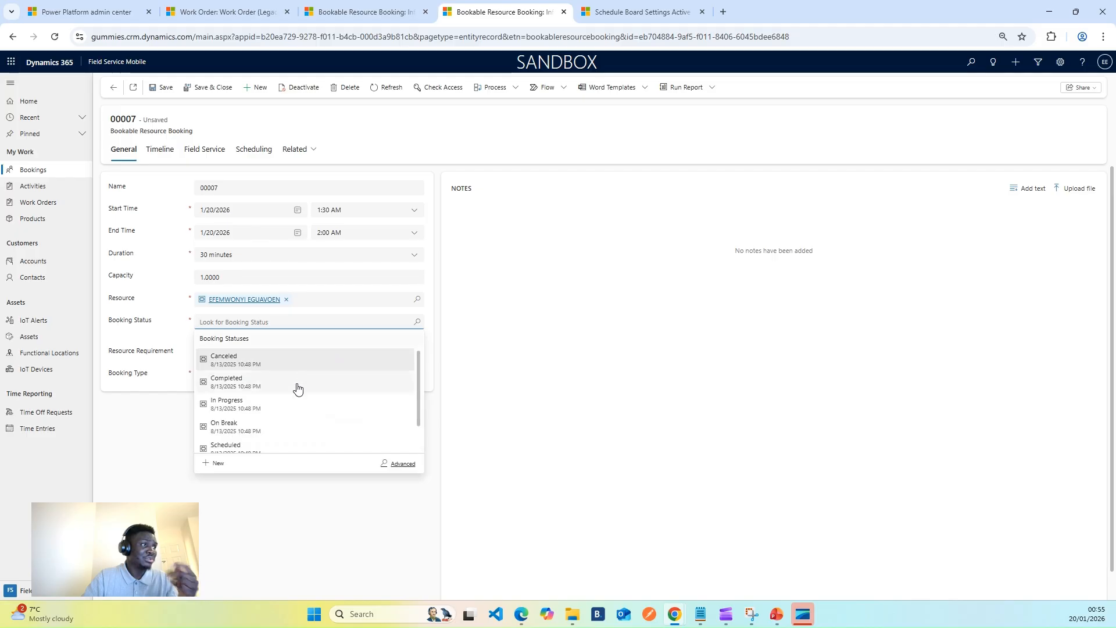
scroll(283, 414, down, 1)
scroll(285, 407, up, 2)
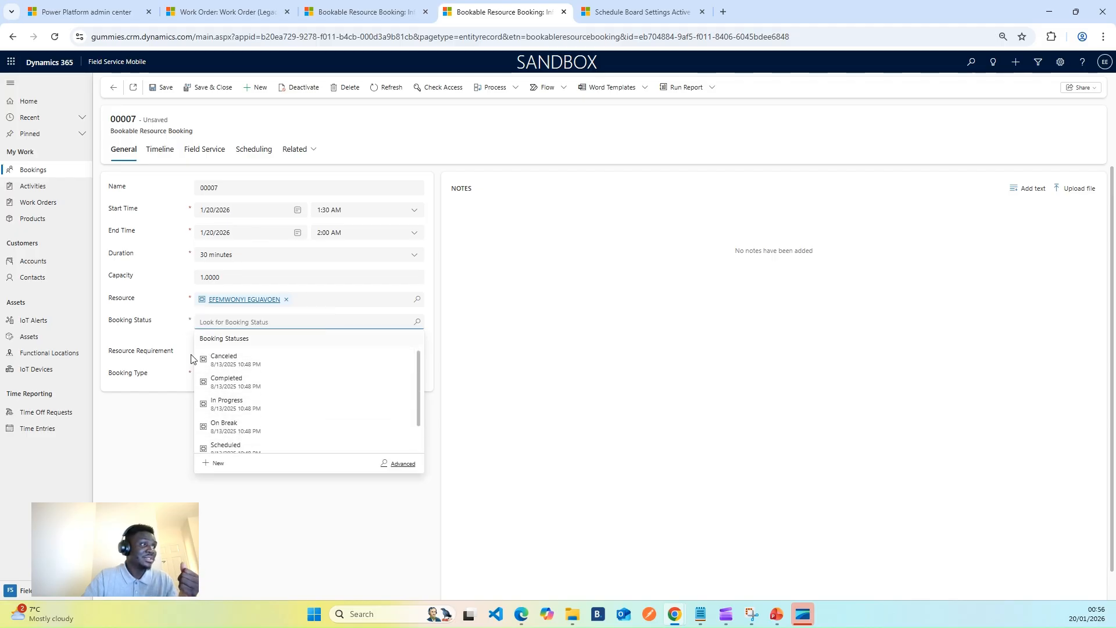
click(248, 410)
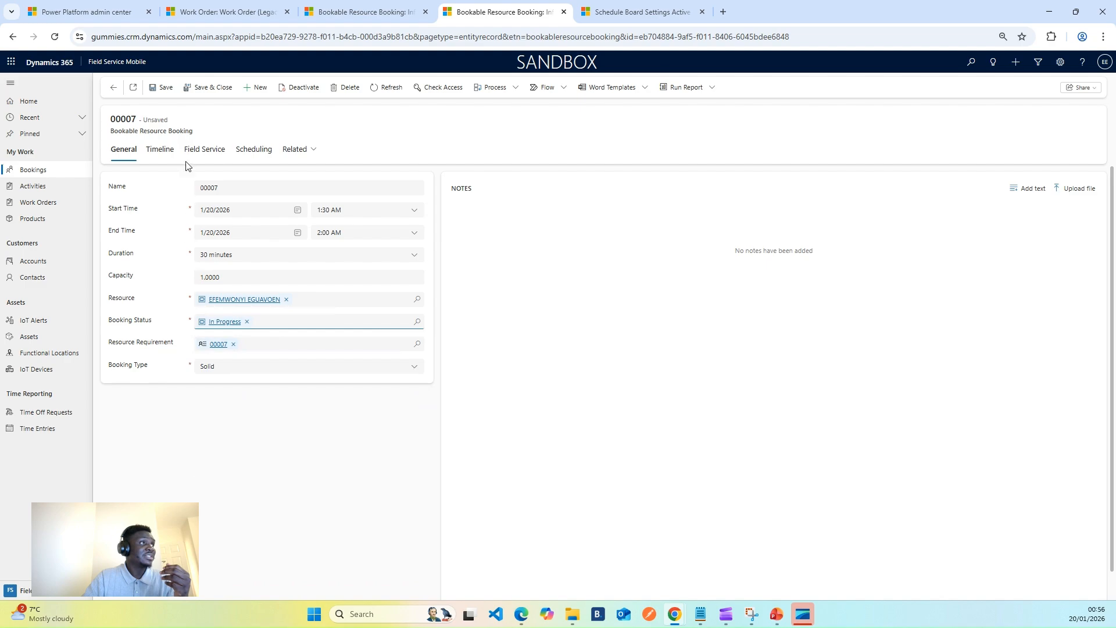
click(163, 95)
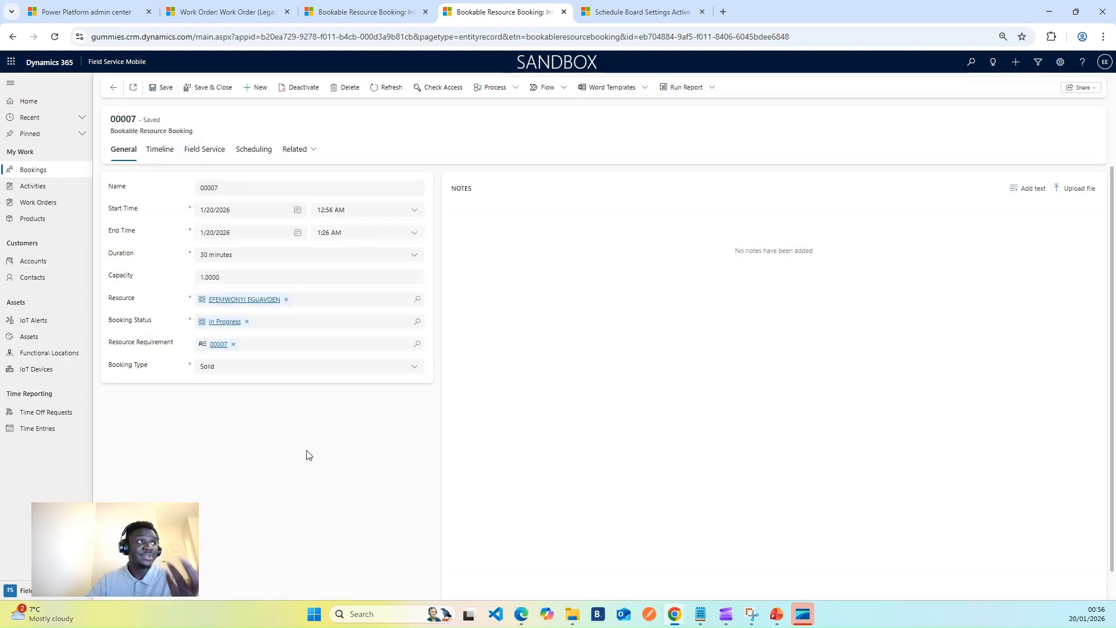
click(392, 88)
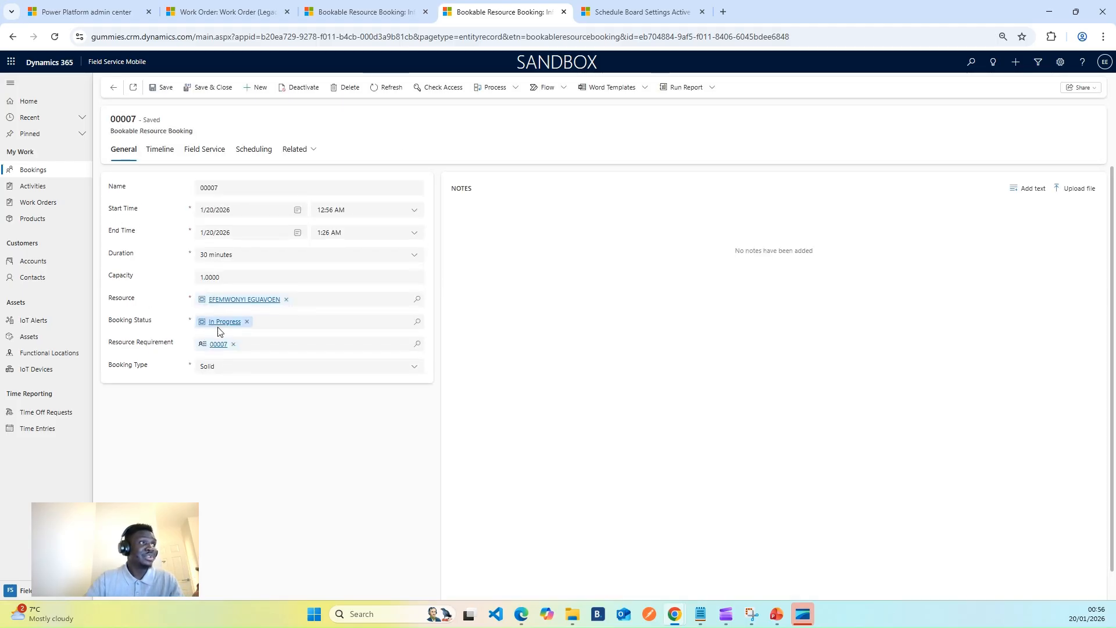
Refresh the ABC Travel Limited work order to check its system status, and compare the booking in both apps.
click(224, 12)
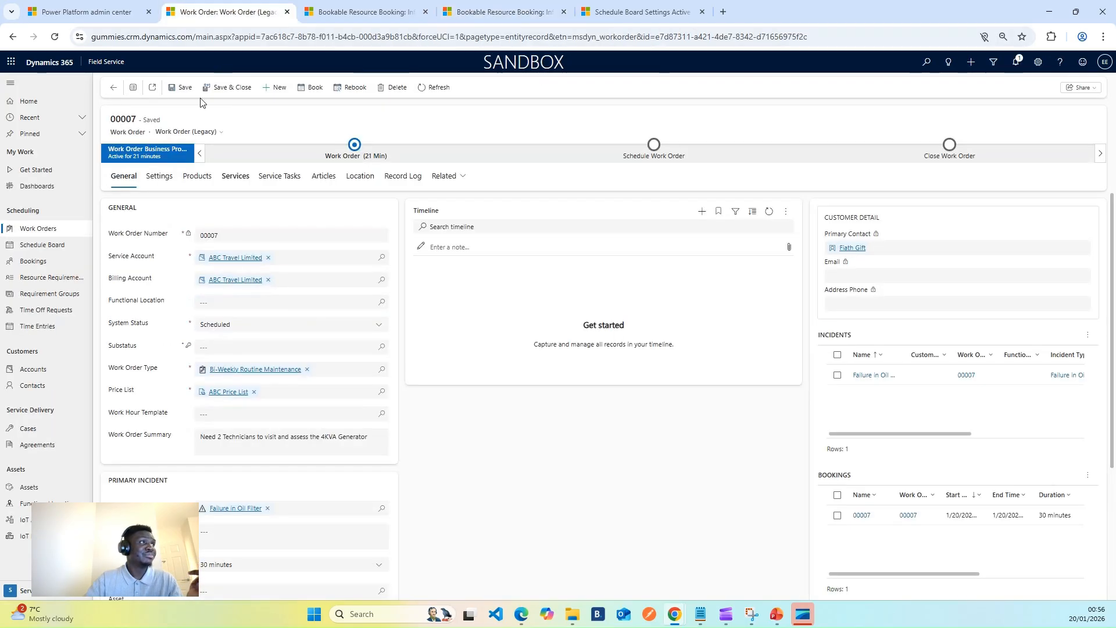
click(433, 89)
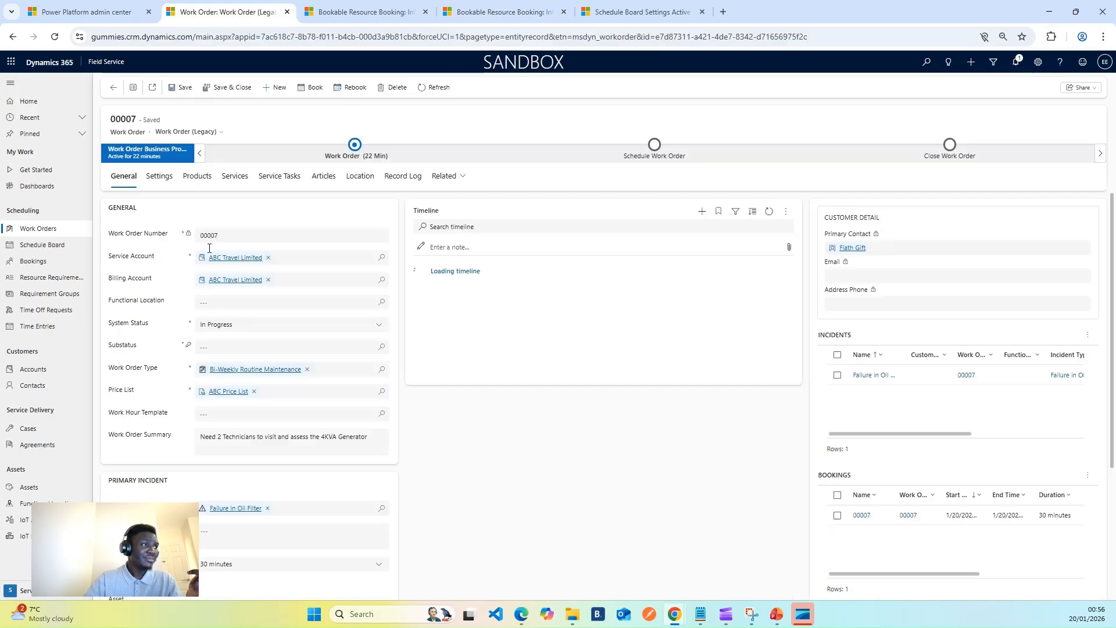
click(361, 12)
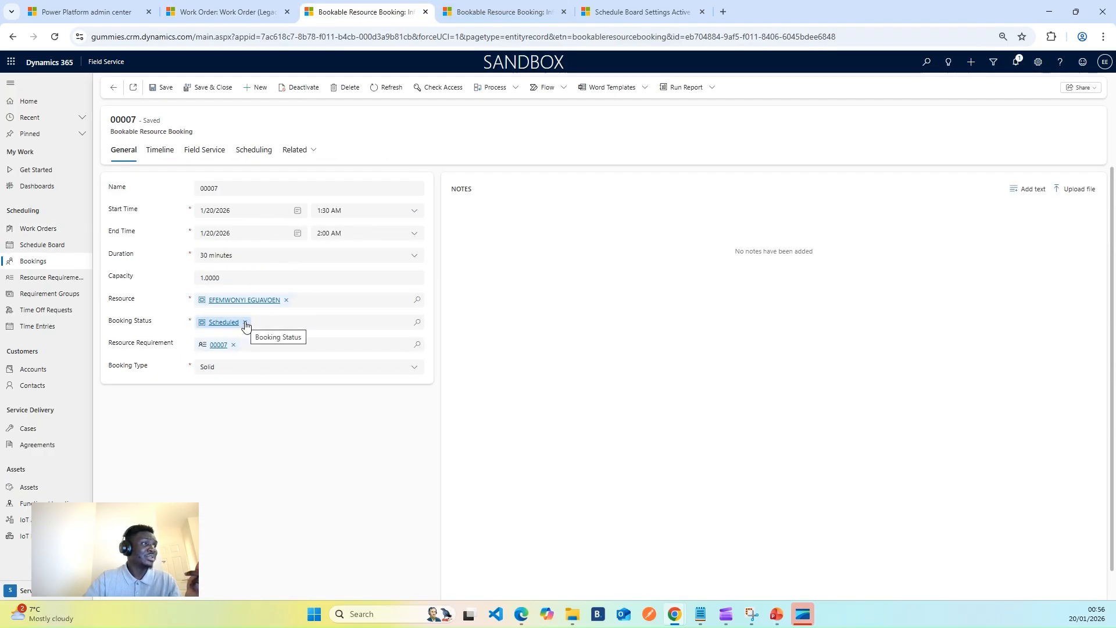
click(501, 12)
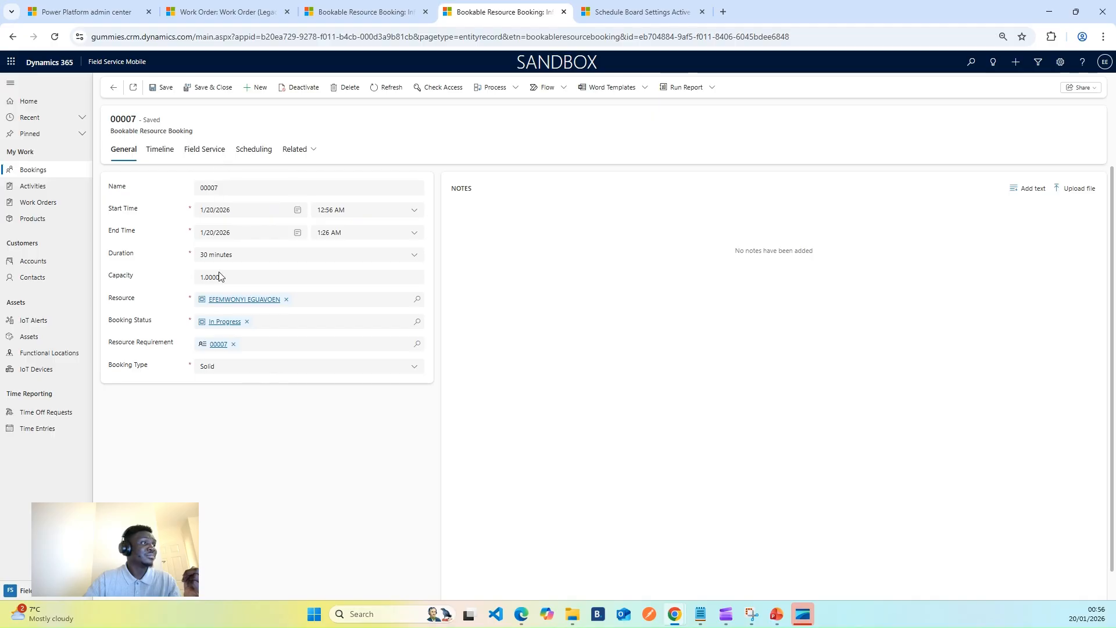
Review the mobile booking's Field Service, Scheduling and General details, and open its resource requirement.
click(209, 150)
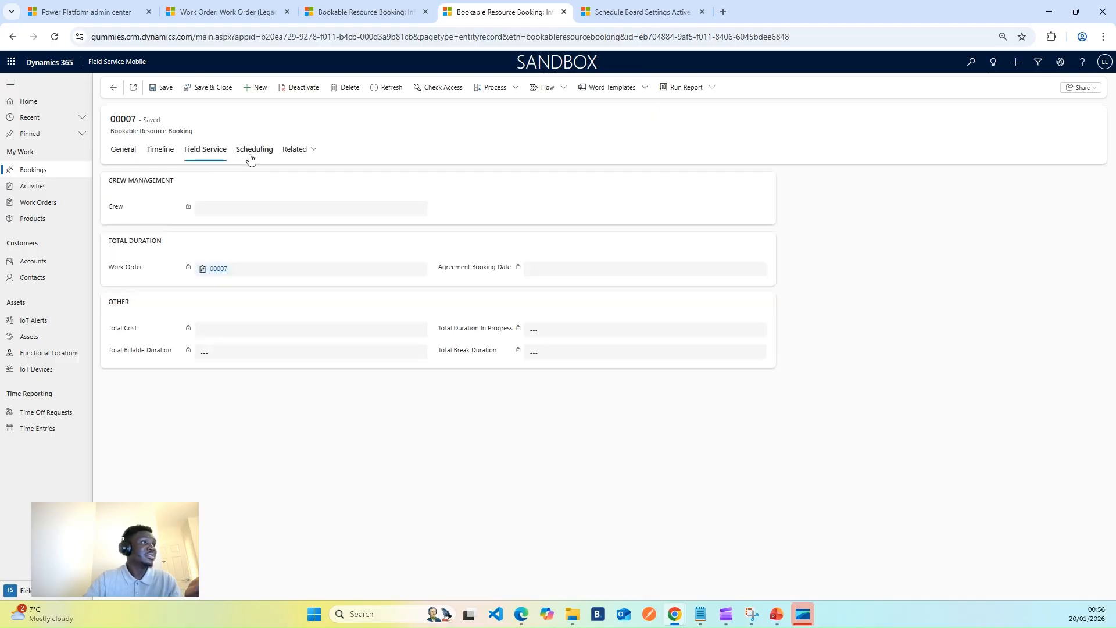
click(248, 155)
click(204, 152)
click(124, 153)
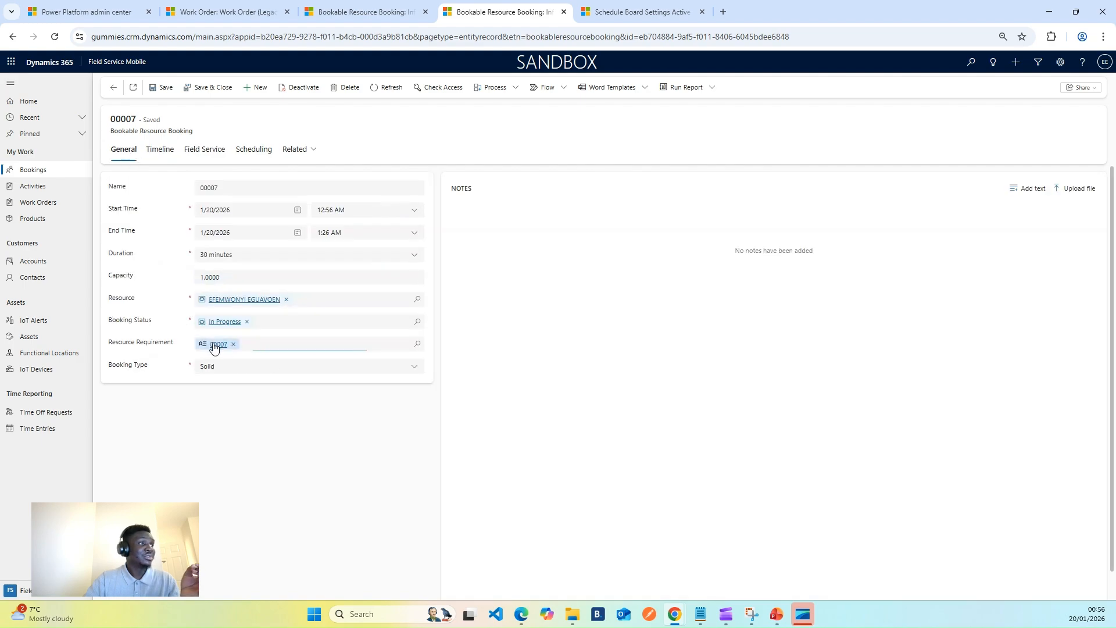
click(216, 345)
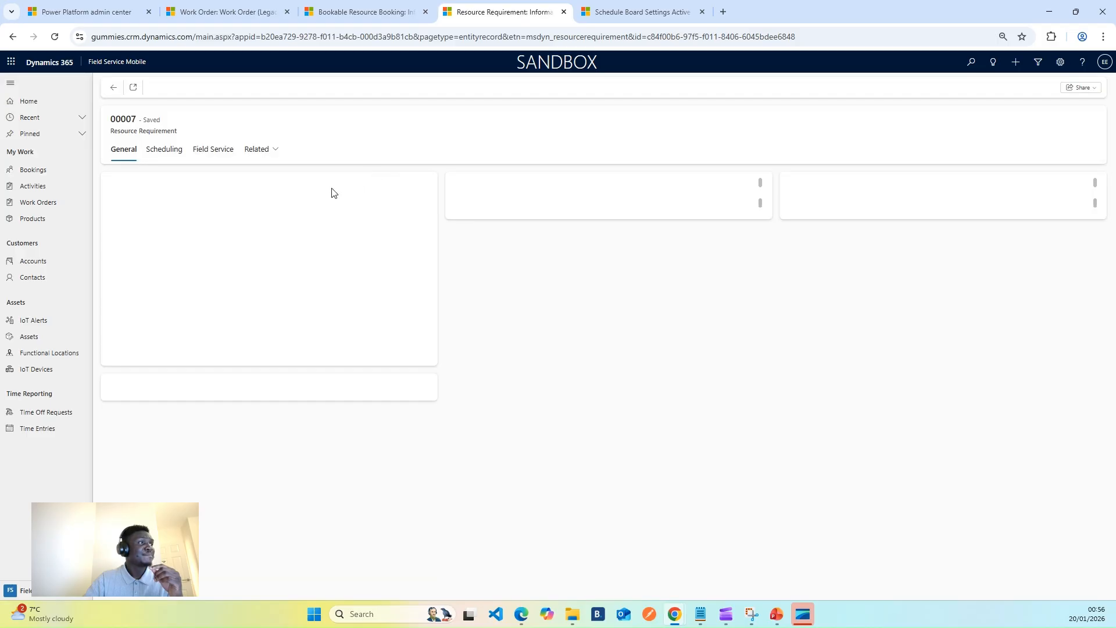
Check the resource requirement's Field Service details and open its linked work order.
click(214, 153)
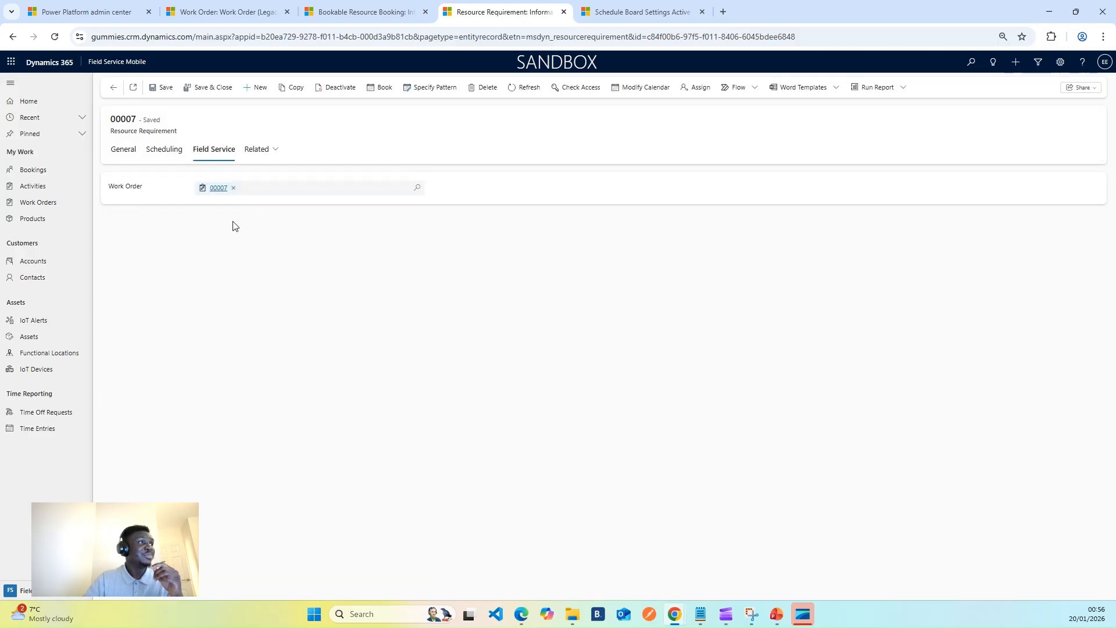
click(215, 190)
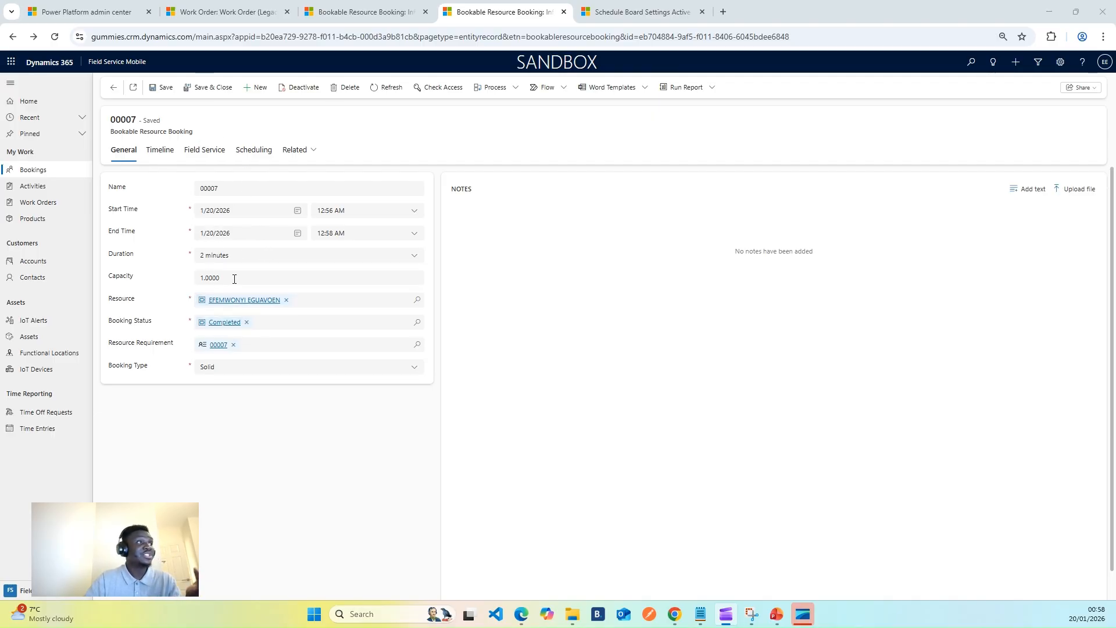
Switch to the ABC Travel Limited work order in Field Service, refresh it, and review its system status, total price and total cost.
click(222, 12)
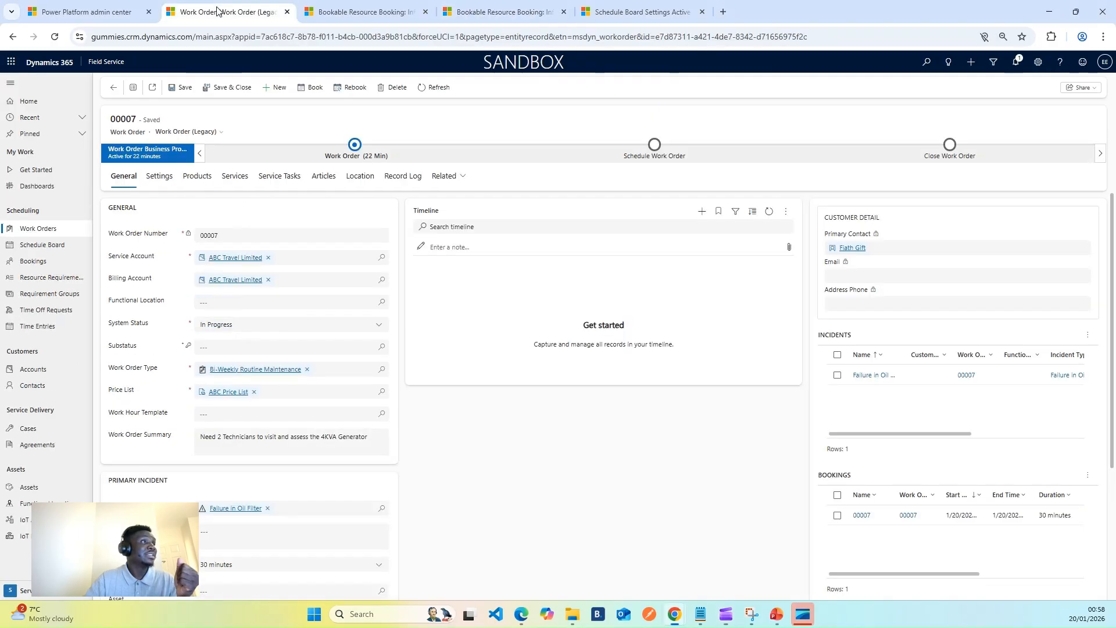
click(436, 87)
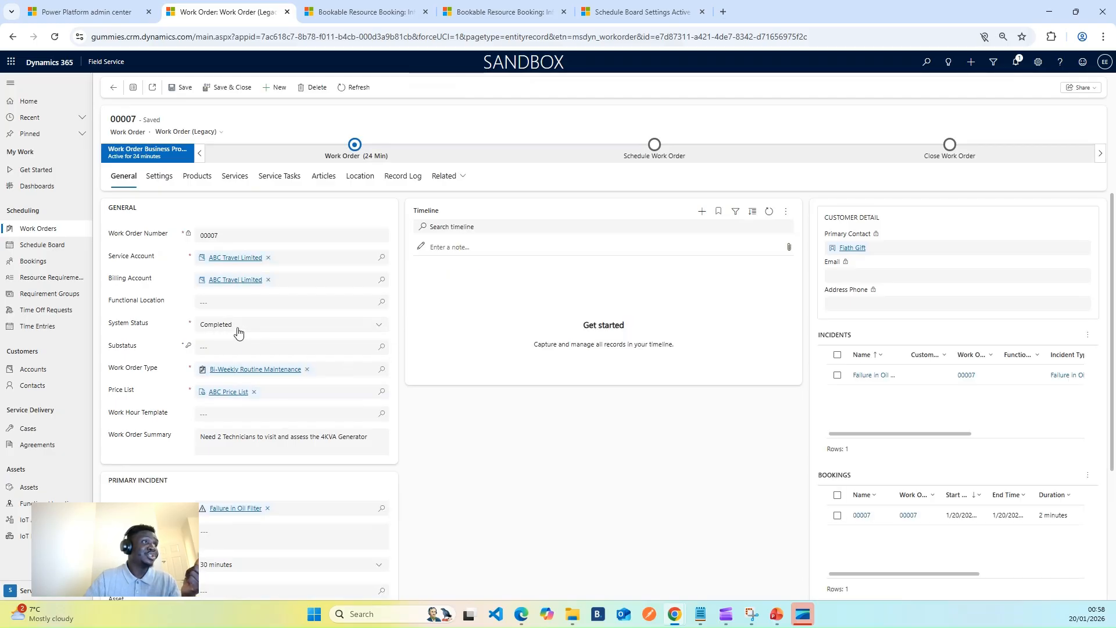
click(354, 88)
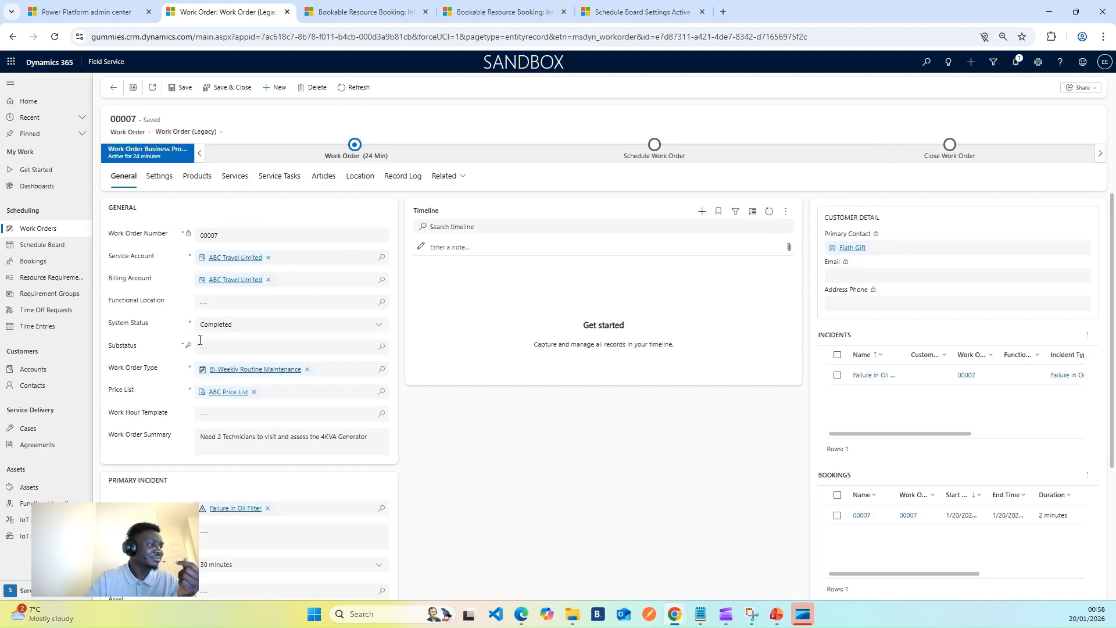
scroll(200, 340, down, 3)
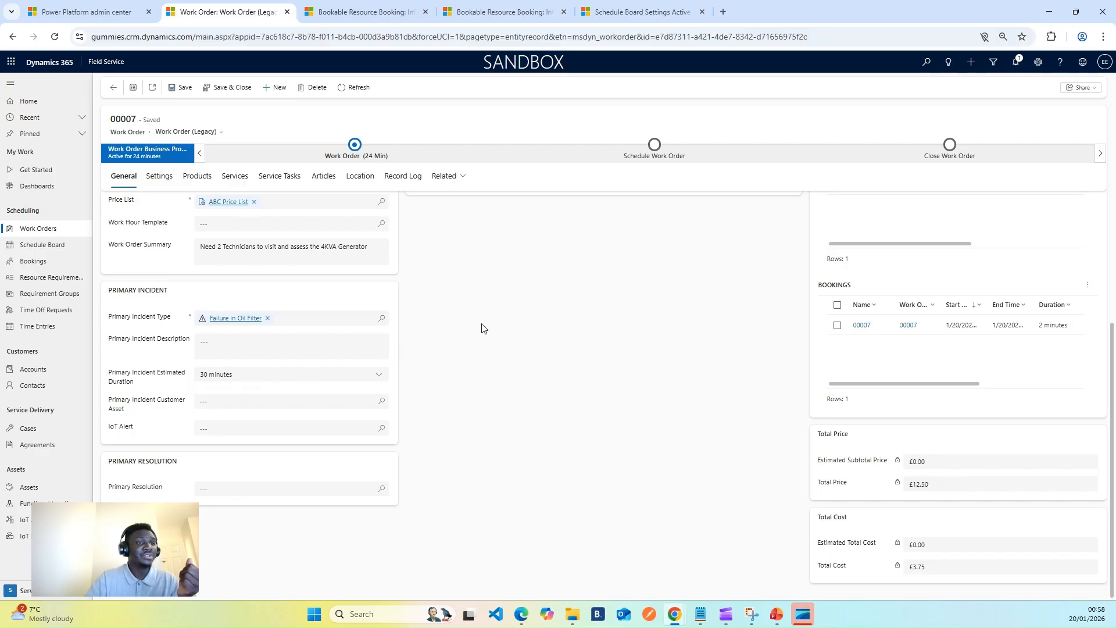
drag(821, 484, 855, 484)
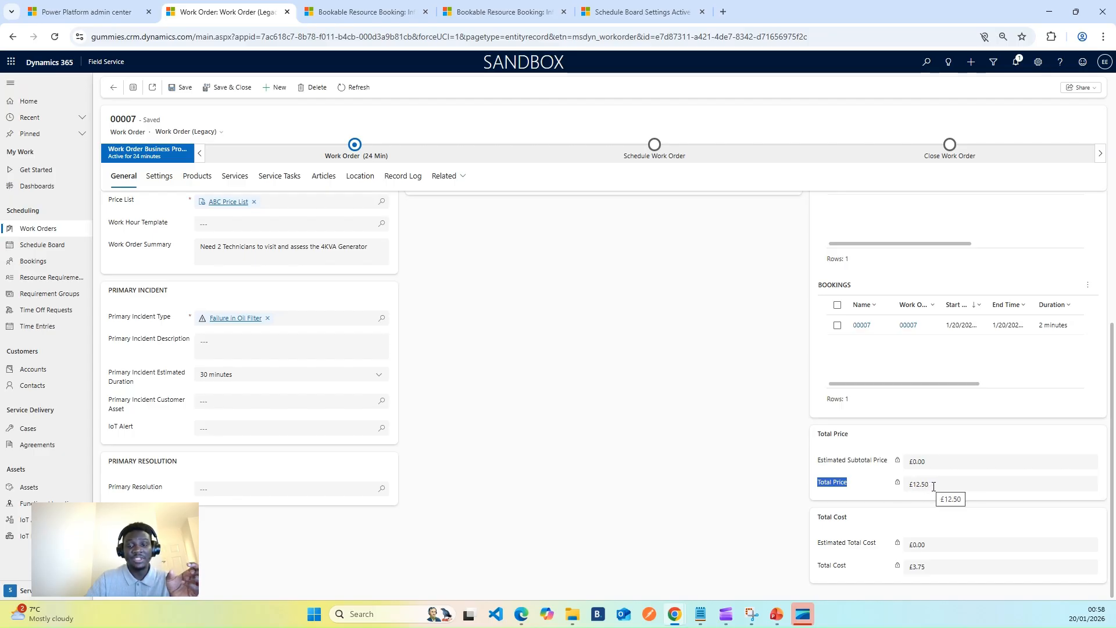
click(898, 491)
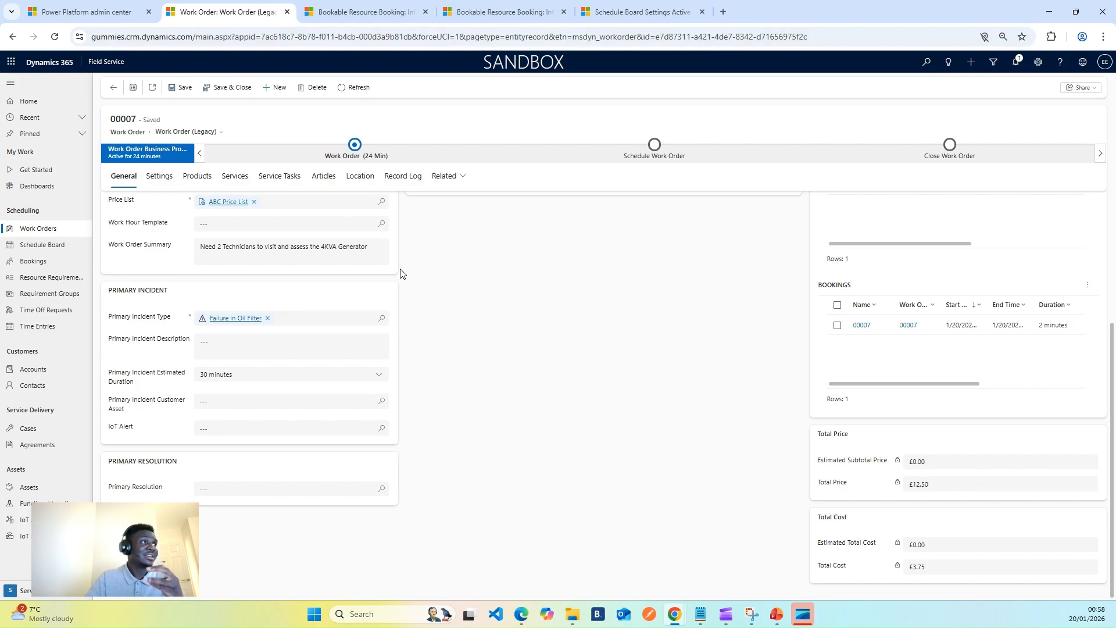
scroll(307, 314, up, 3)
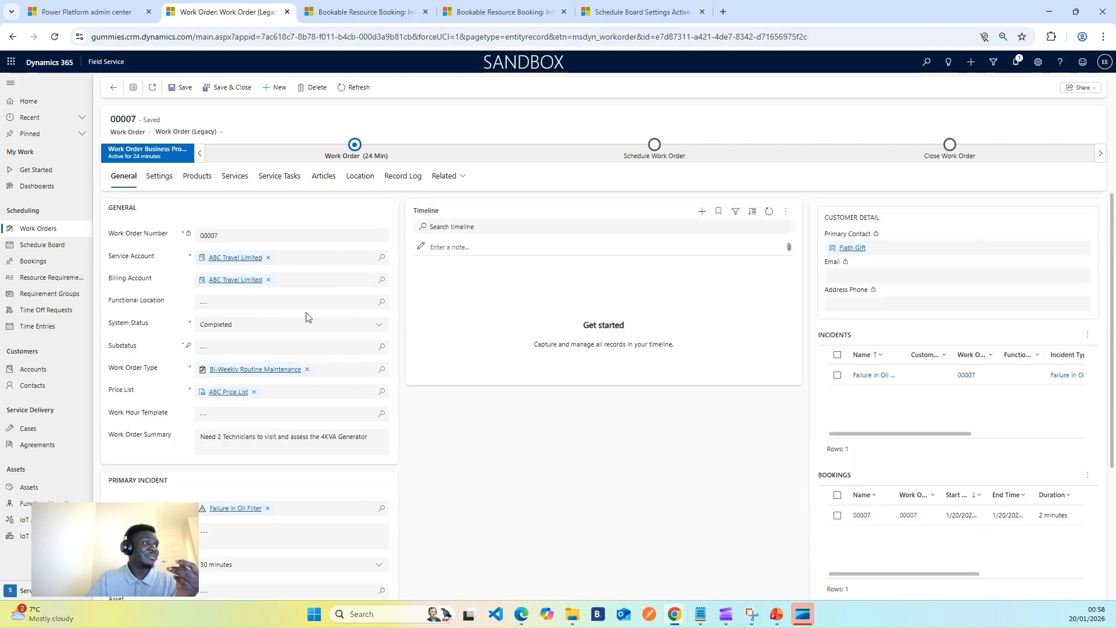
Set the work order's system status to Posted and save the record.
click(377, 325)
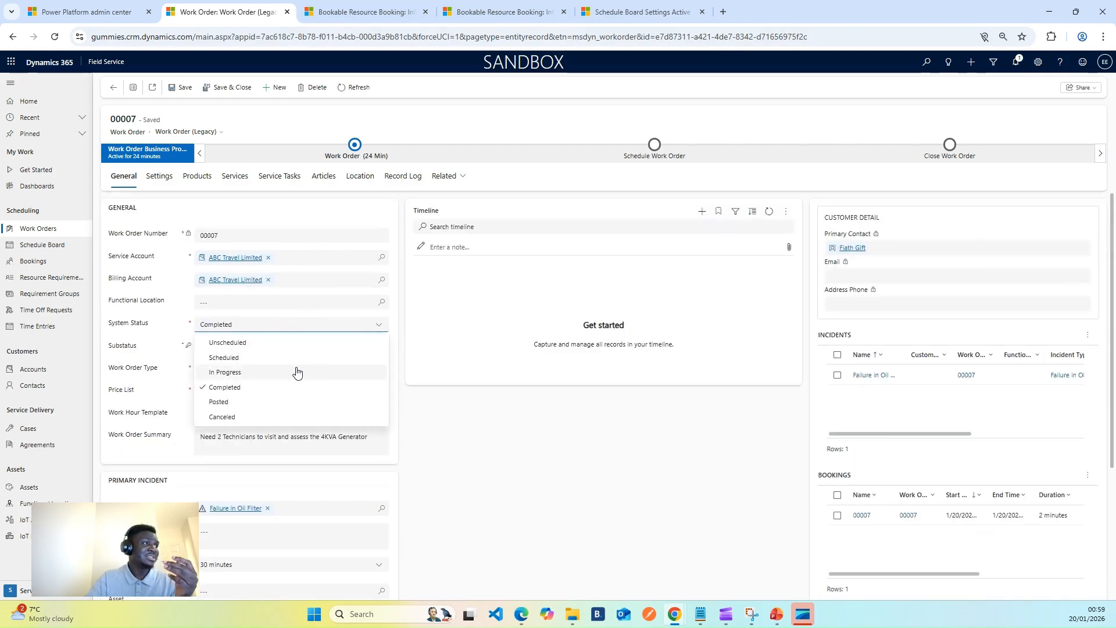
click(238, 402)
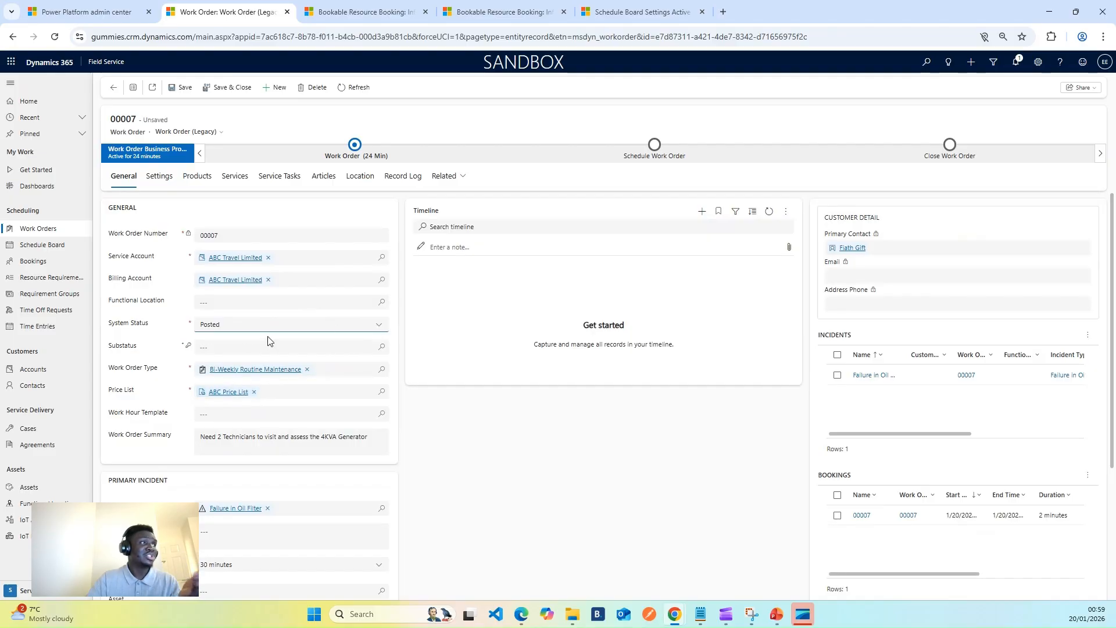
click(182, 88)
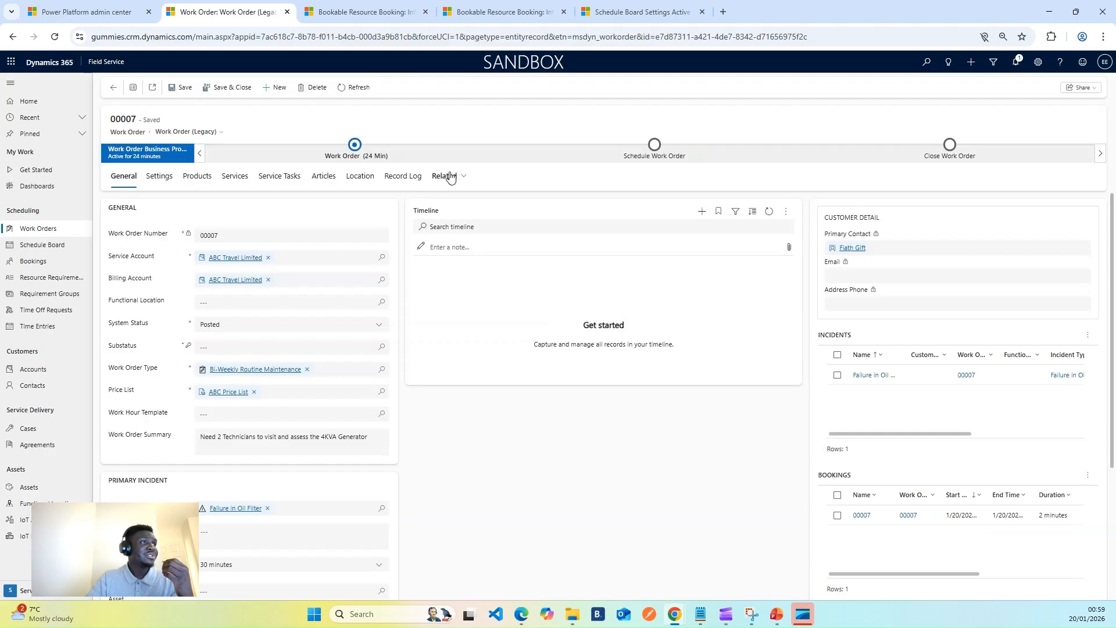
Show the record types related to the ABC Travel Limited work order.
click(451, 177)
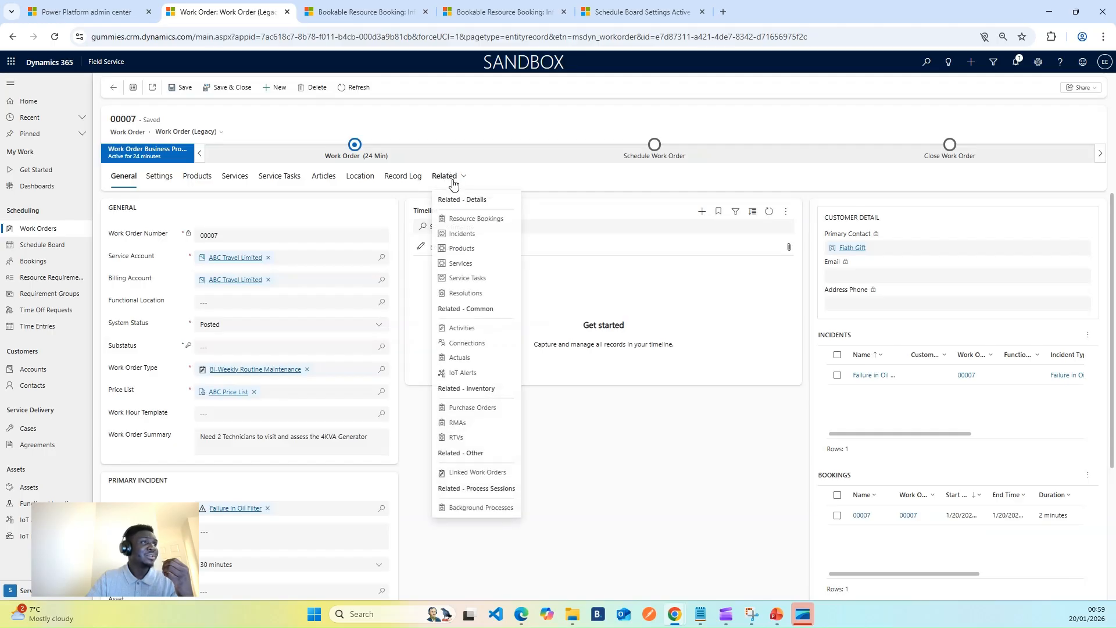